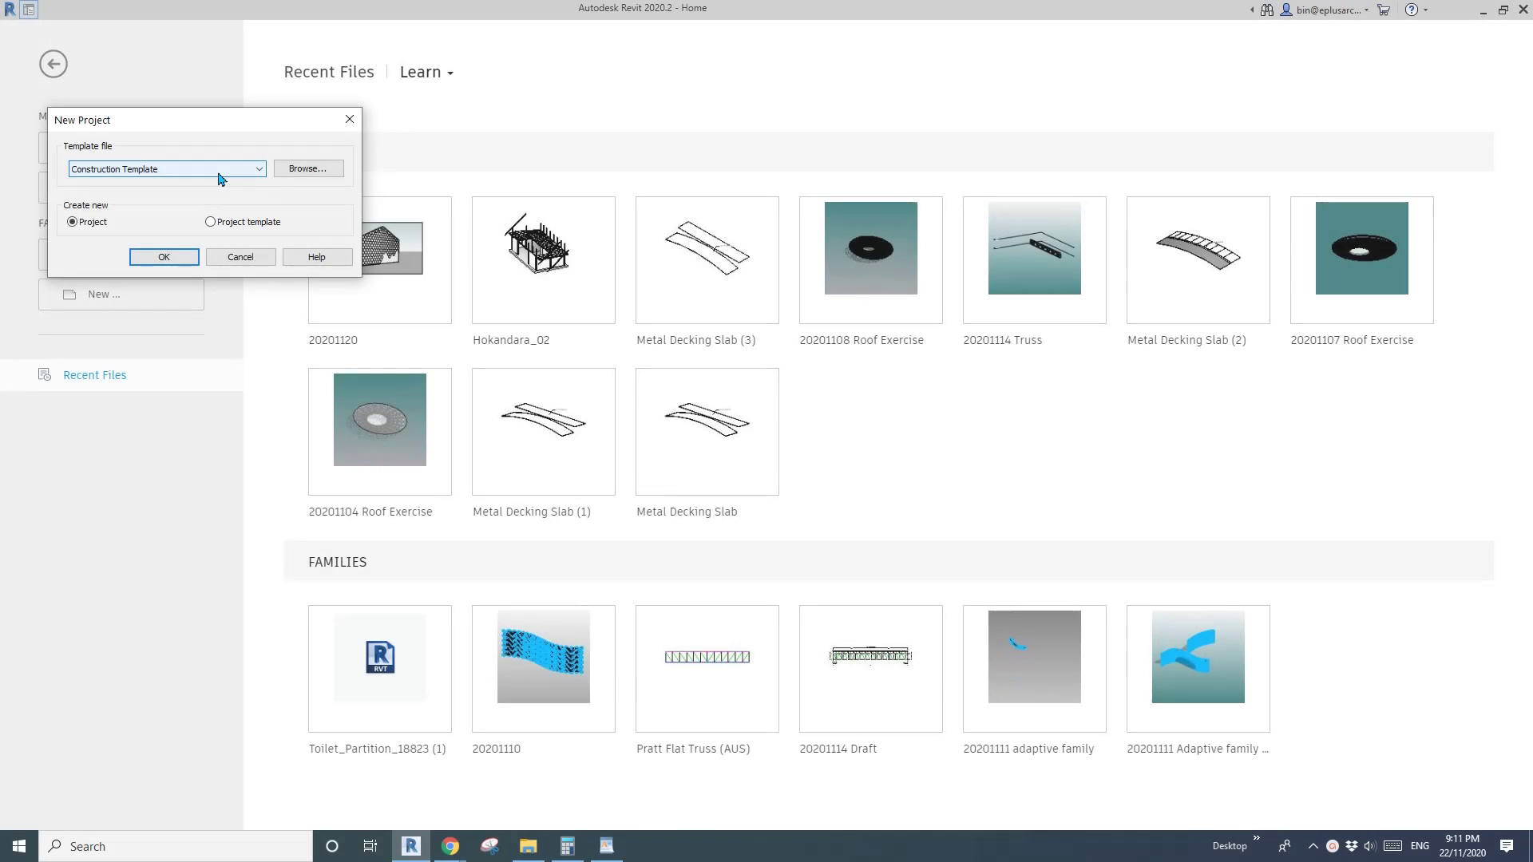
Step: Create a new project from the Architectural Template
{"action": "left_click", "coordinate": [191, 166]}
{"action": "left_click", "coordinate": [112, 208]}
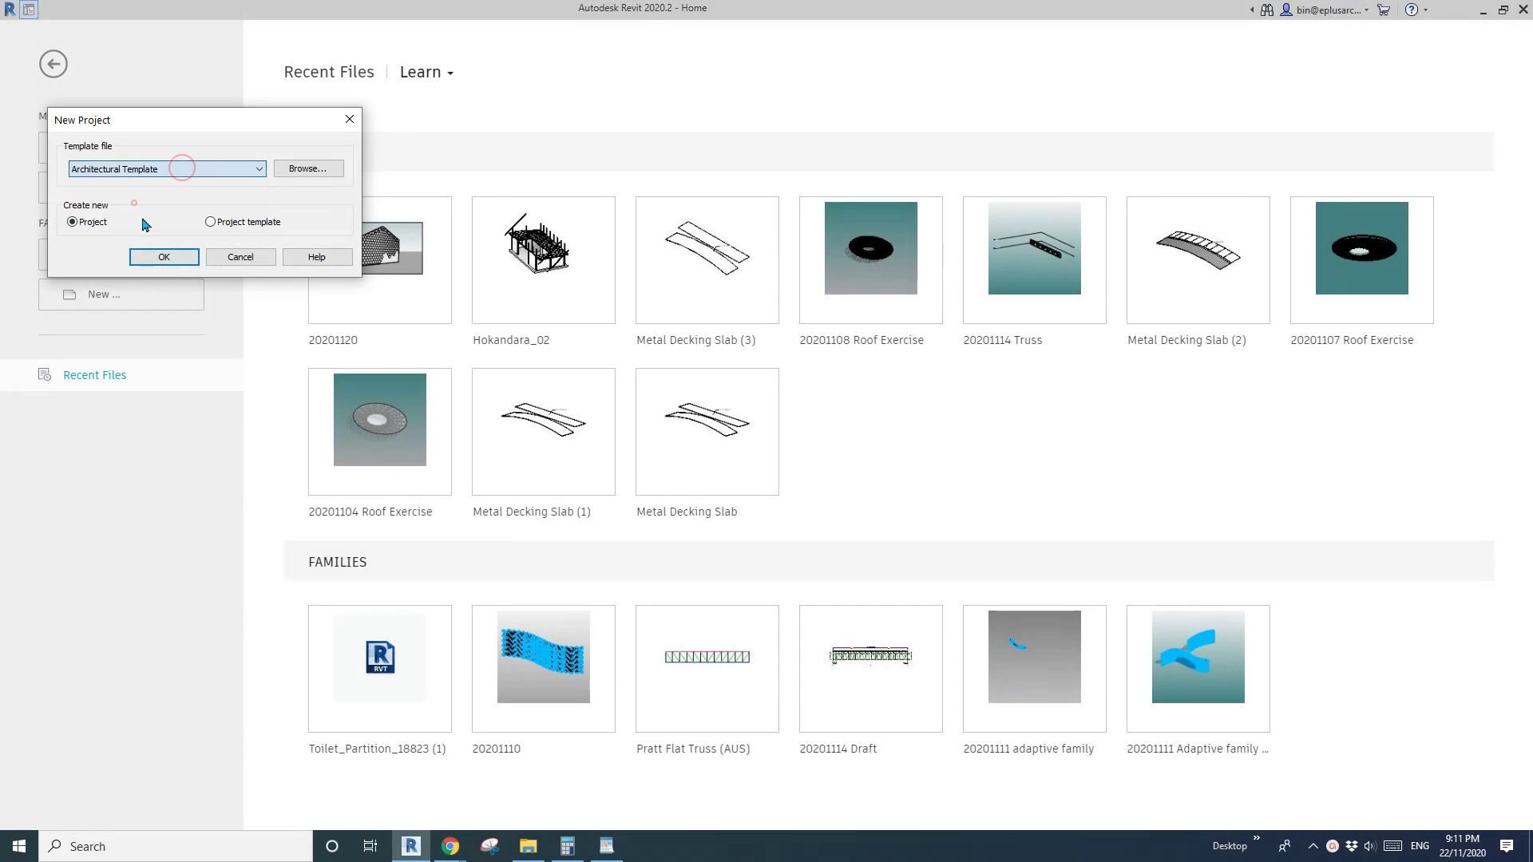
{"action": "left_click", "coordinate": [164, 256]}
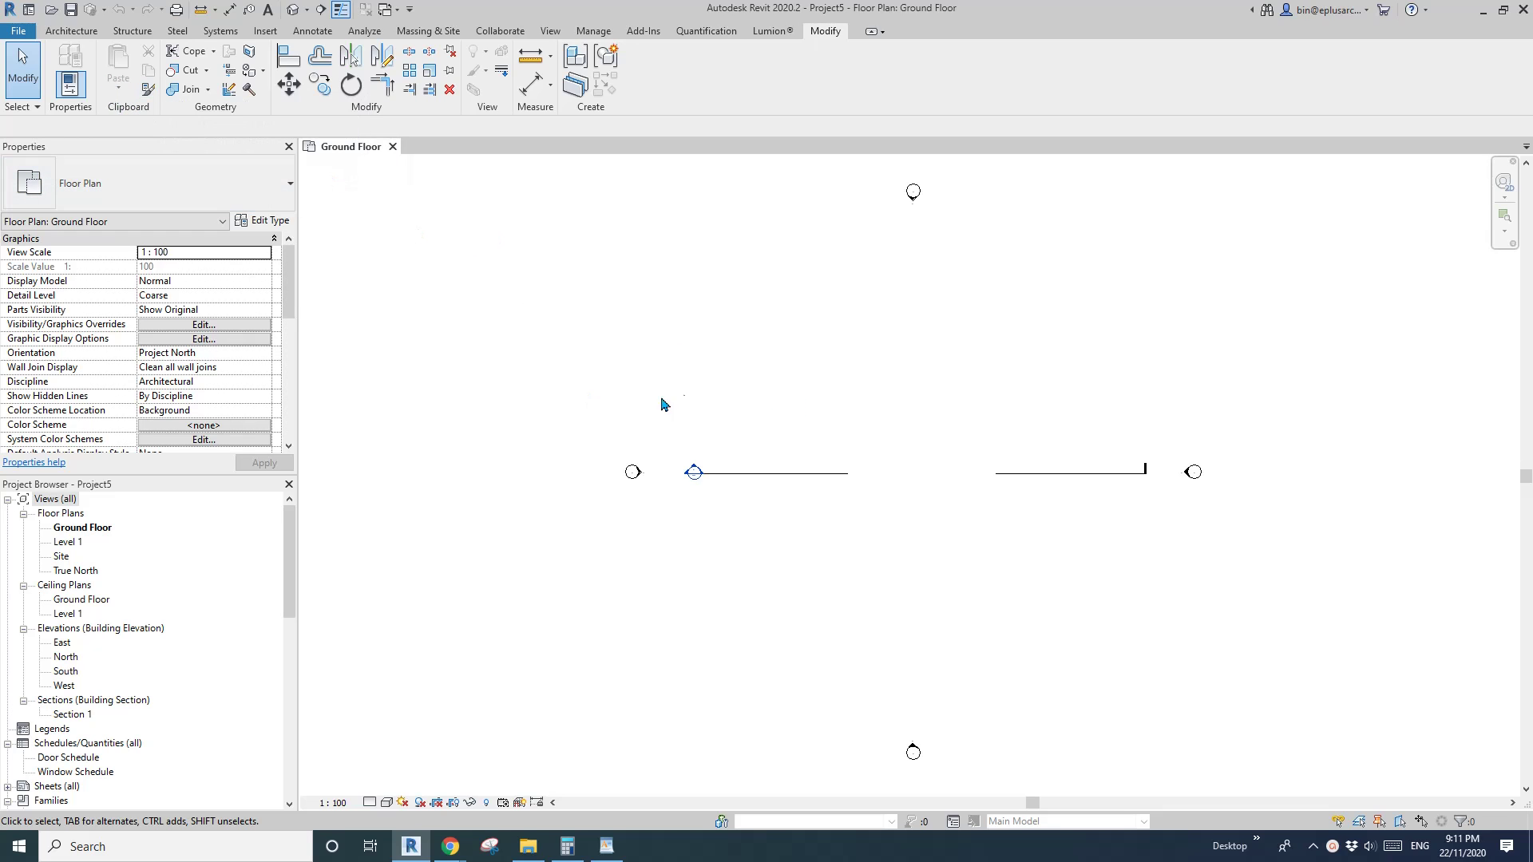
Step: Draw a rectangular room of Double brick - 270 walls above the section line, between the elevation markers
{"action": "middle_click_drag", "start_coordinate": [830, 412], "coordinate": [744, 422]}
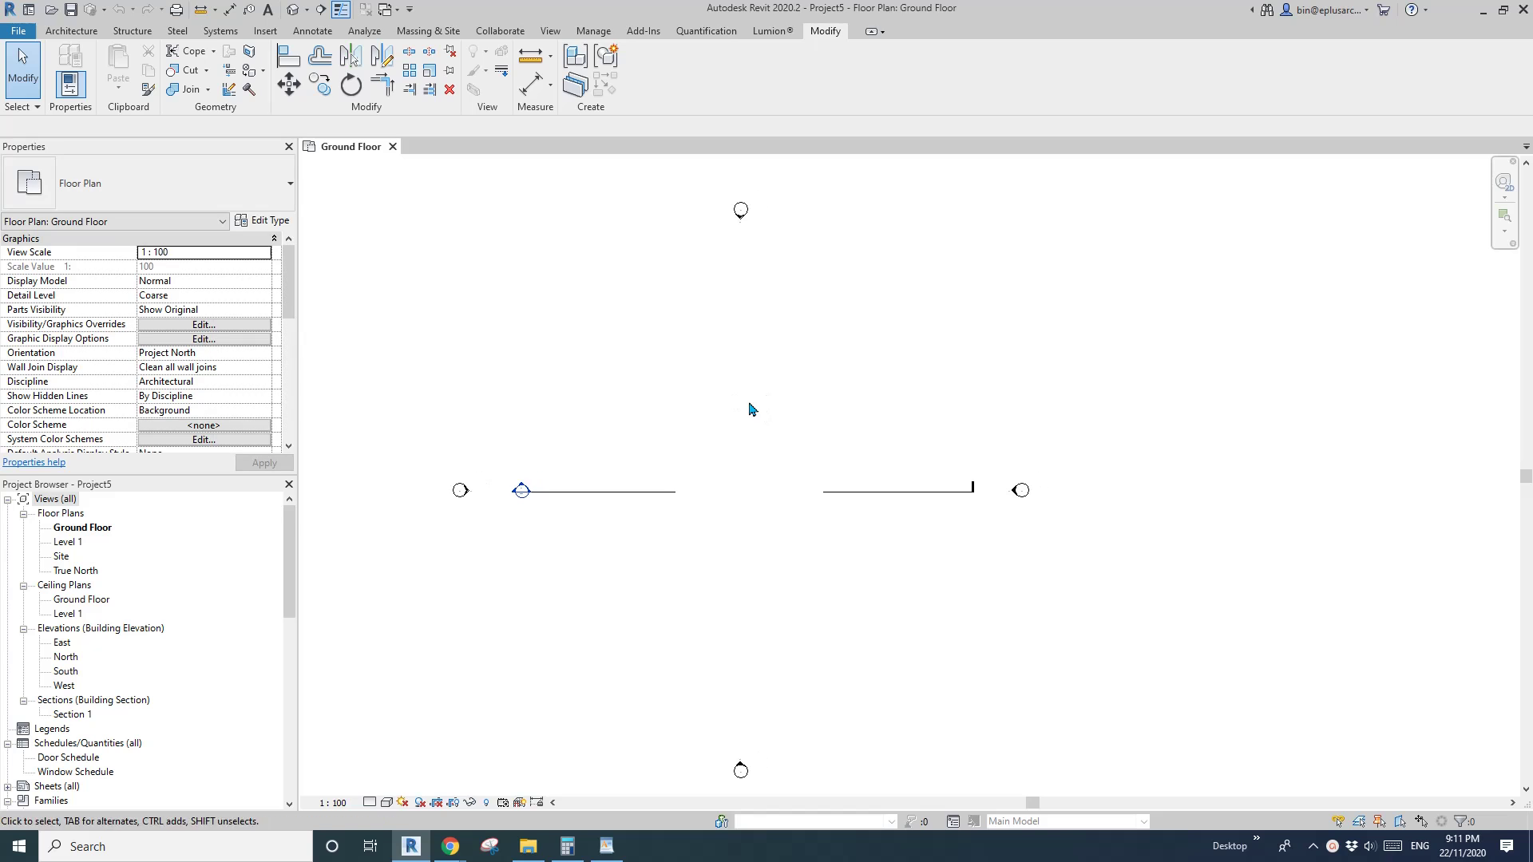
{"action": "key", "text": "w"}
{"action": "key", "text": "a"}
{"action": "left_click", "coordinate": [659, 50]}
{"action": "left_click", "coordinate": [713, 368]}
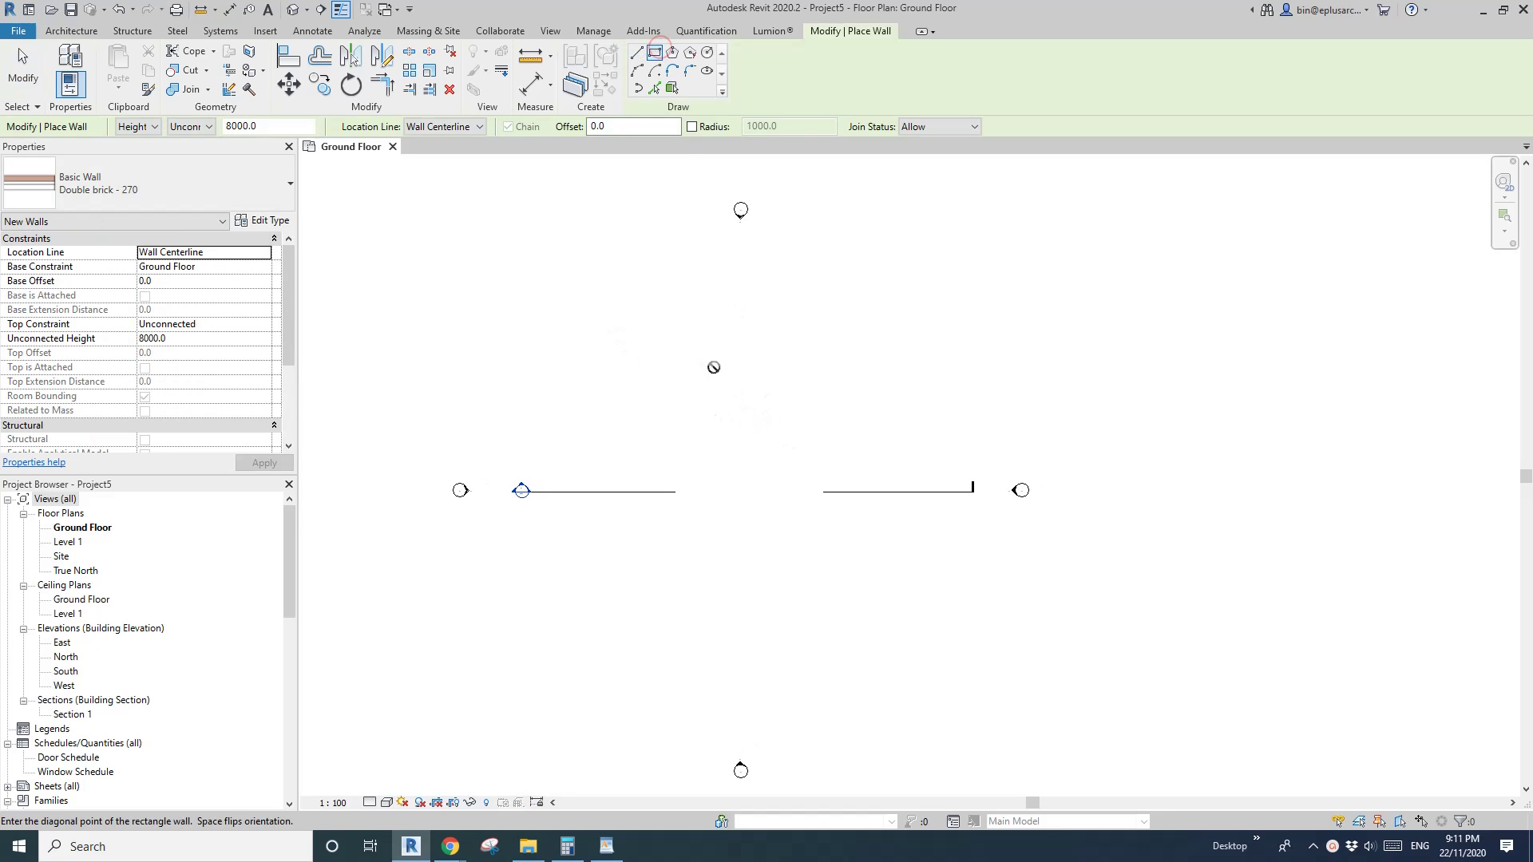
{"action": "left_click", "coordinate": [801, 429]}
{"action": "scroll", "coordinate": [746, 403], "scroll_direction": "up", "scroll_amount": 4}
{"action": "key", "text": "Escape"}
{"action": "key", "text": "Escape"}
Step: Place an M_Single-Flush 0813 x 2134mm door in the room's lower wall and two M_Fixed windows in the upper wall
{"action": "key", "text": "d"}
{"action": "key", "text": "r"}
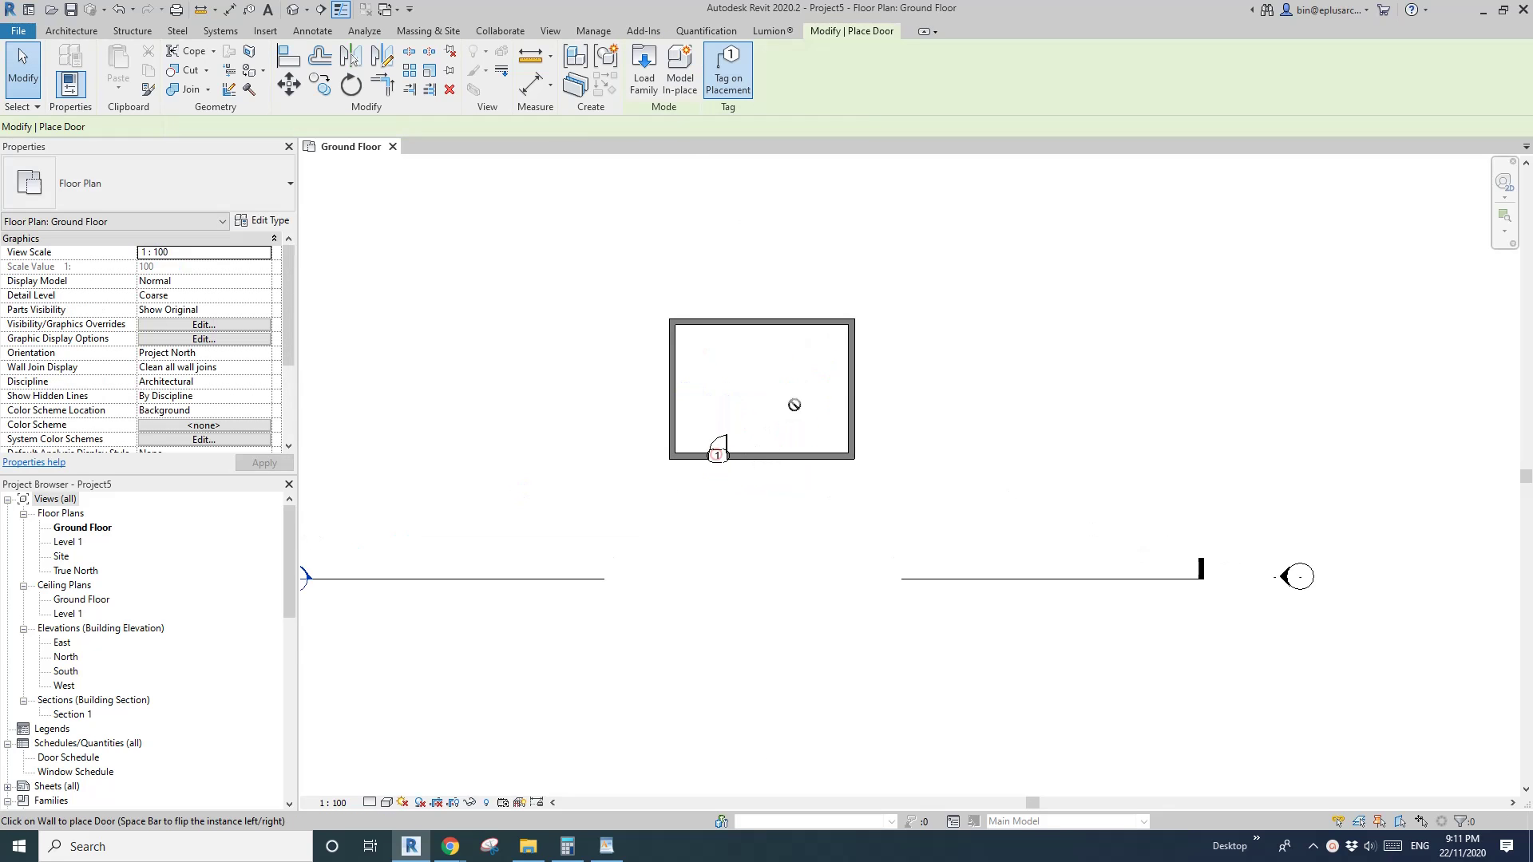
{"action": "scroll", "coordinate": [800, 348], "scroll_direction": "up", "scroll_amount": 1}
{"action": "key", "text": "w"}
{"action": "key", "text": "n"}
{"action": "left_click", "coordinate": [677, 313]}
{"action": "left_click", "coordinate": [802, 311]}
{"action": "key", "text": "Escape"}
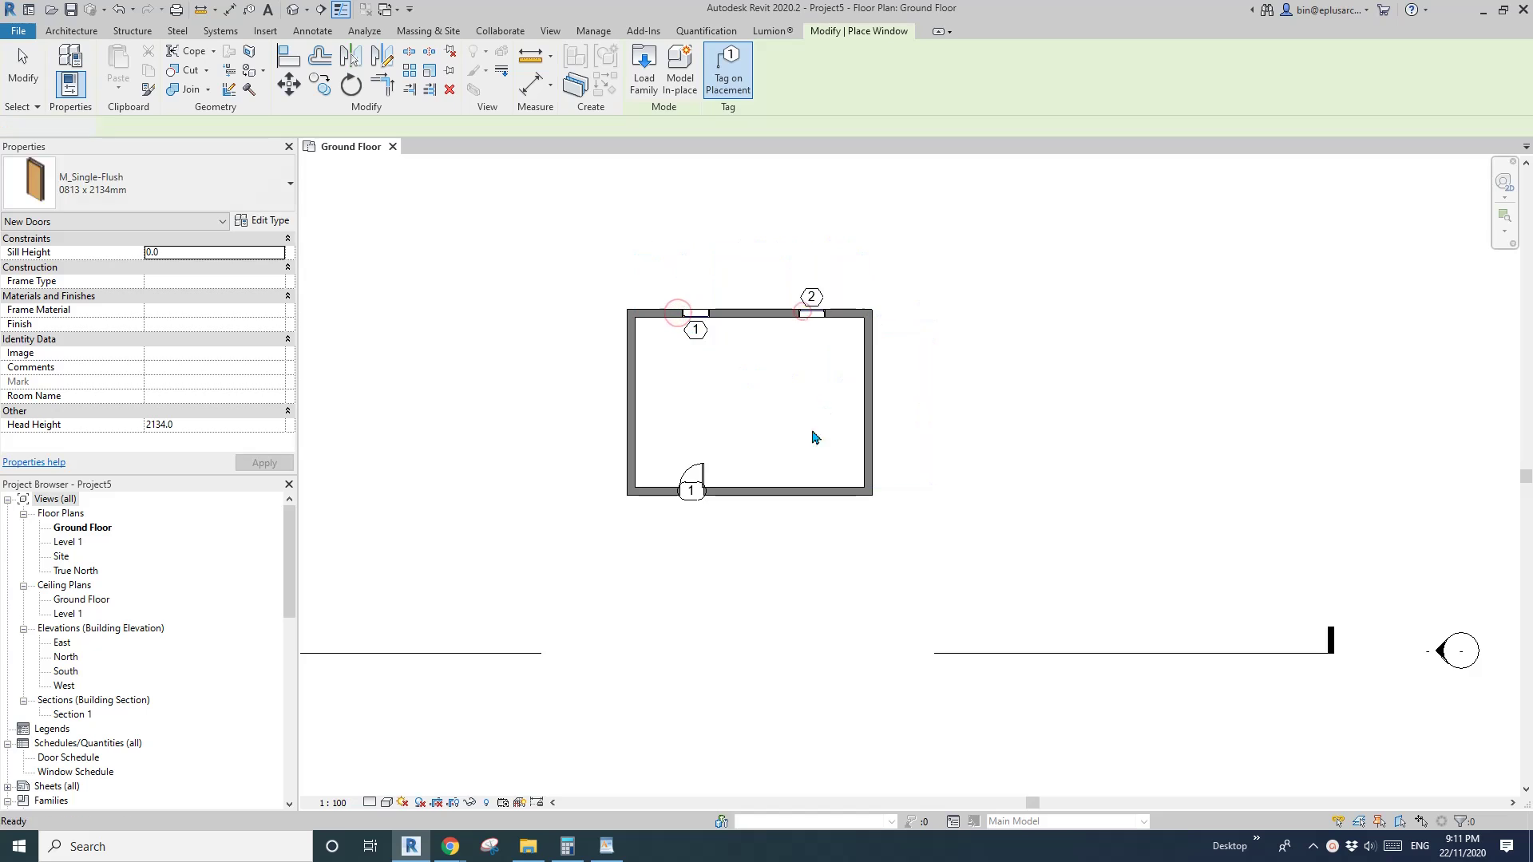
Step: Delete the two window tags and the door tag from the plan
{"action": "left_click", "coordinate": [707, 343]}
{"action": "left_click", "coordinate": [812, 320], "text": "ctrl"}
{"action": "key", "text": "Delete"}
{"action": "scroll", "coordinate": [714, 495], "scroll_direction": "up", "scroll_amount": 2}
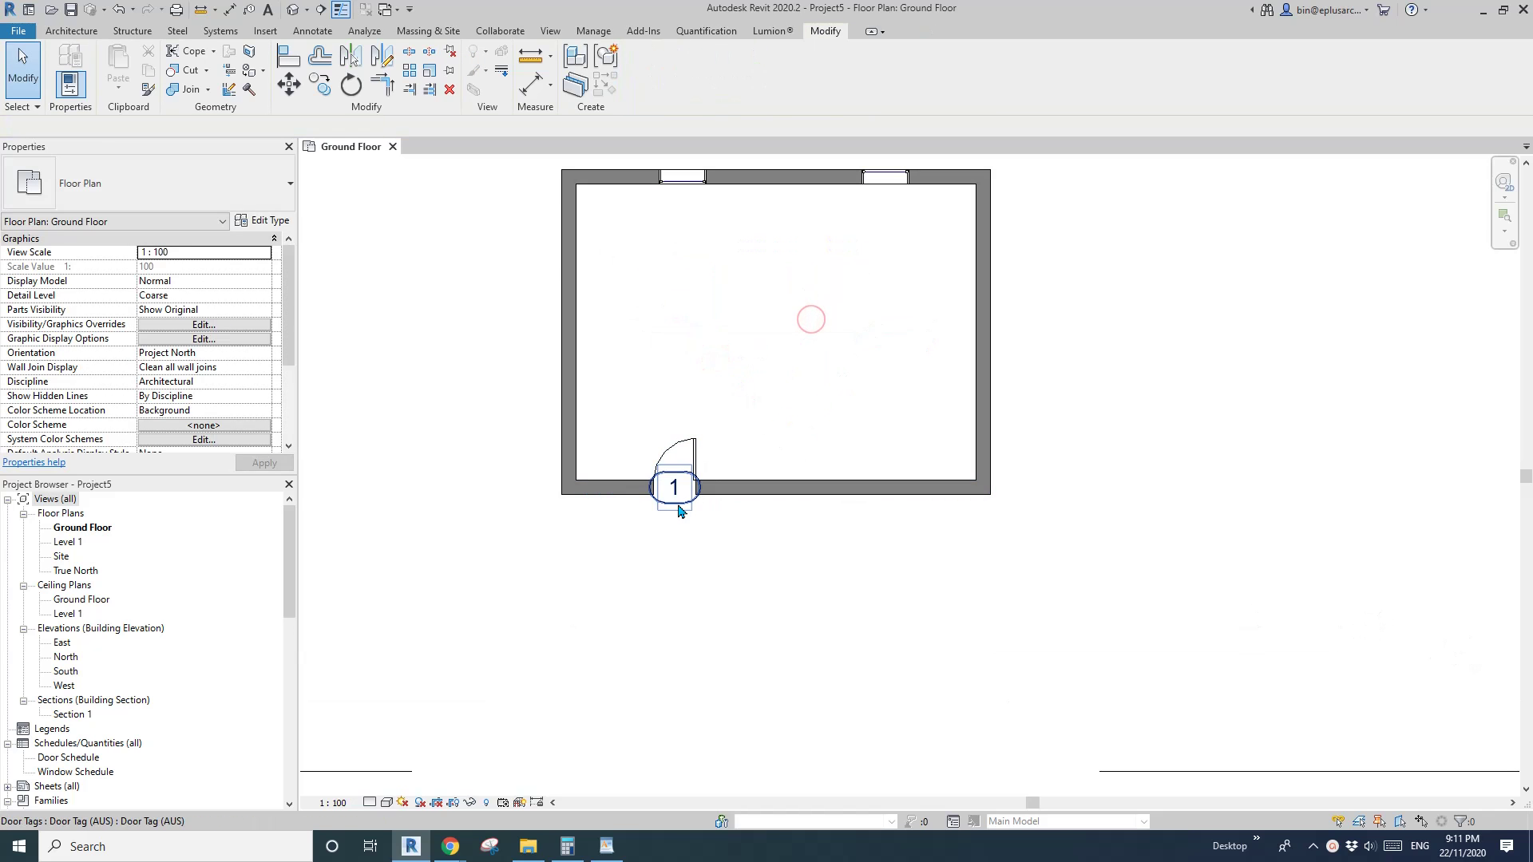
{"action": "left_click", "coordinate": [679, 509]}
{"action": "key", "text": "Delete"}
{"action": "scroll", "coordinate": [750, 487], "scroll_direction": "down", "scroll_amount": 2}
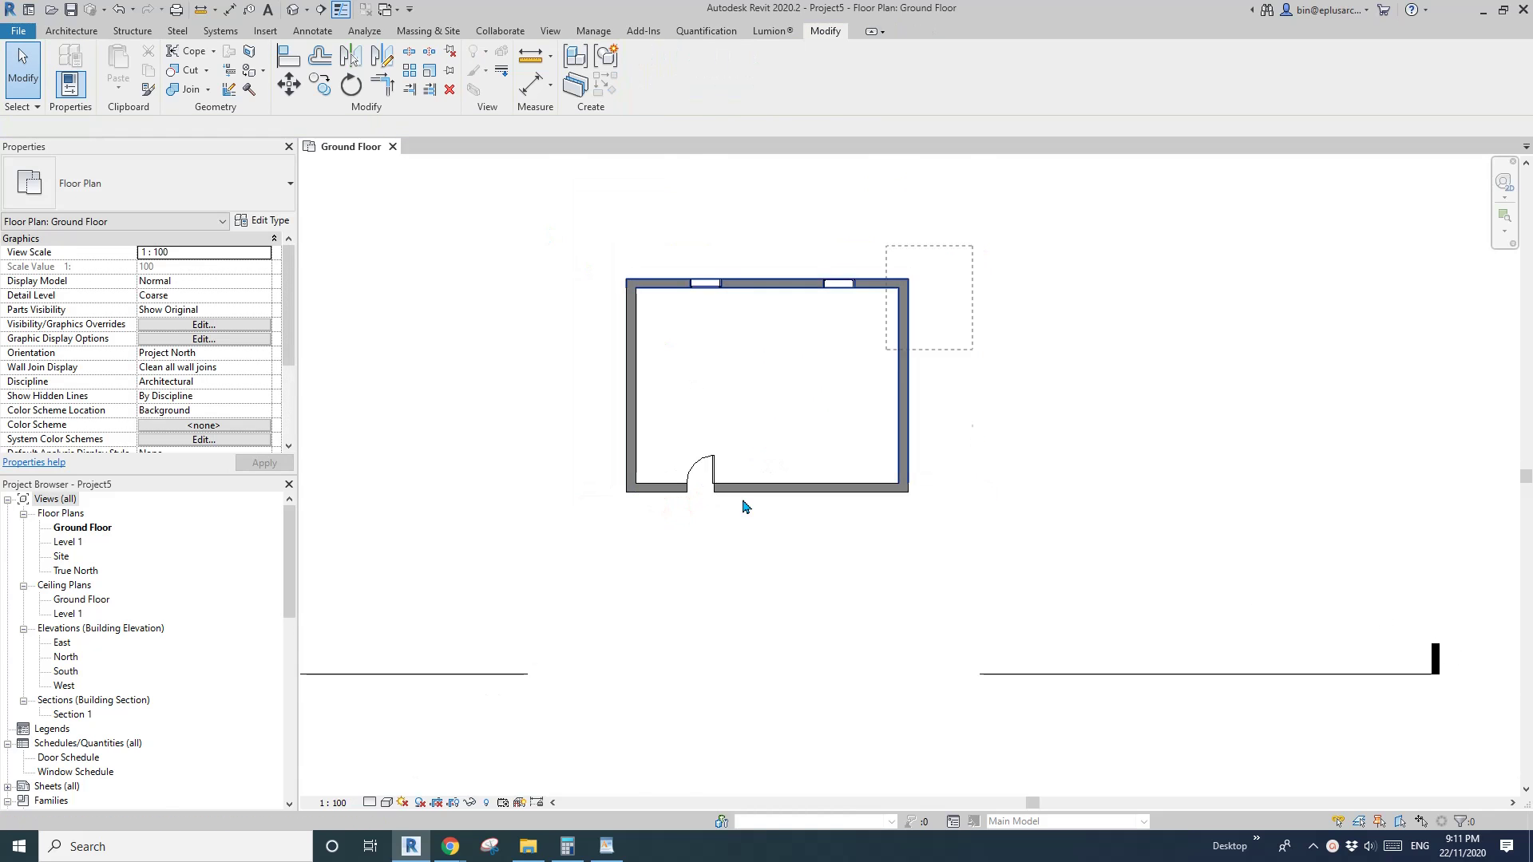
{"action": "left_click_drag", "start_coordinate": [746, 507], "coordinate": [561, 558]}
{"action": "scroll", "coordinate": [708, 434], "scroll_direction": "down", "scroll_amount": 1}
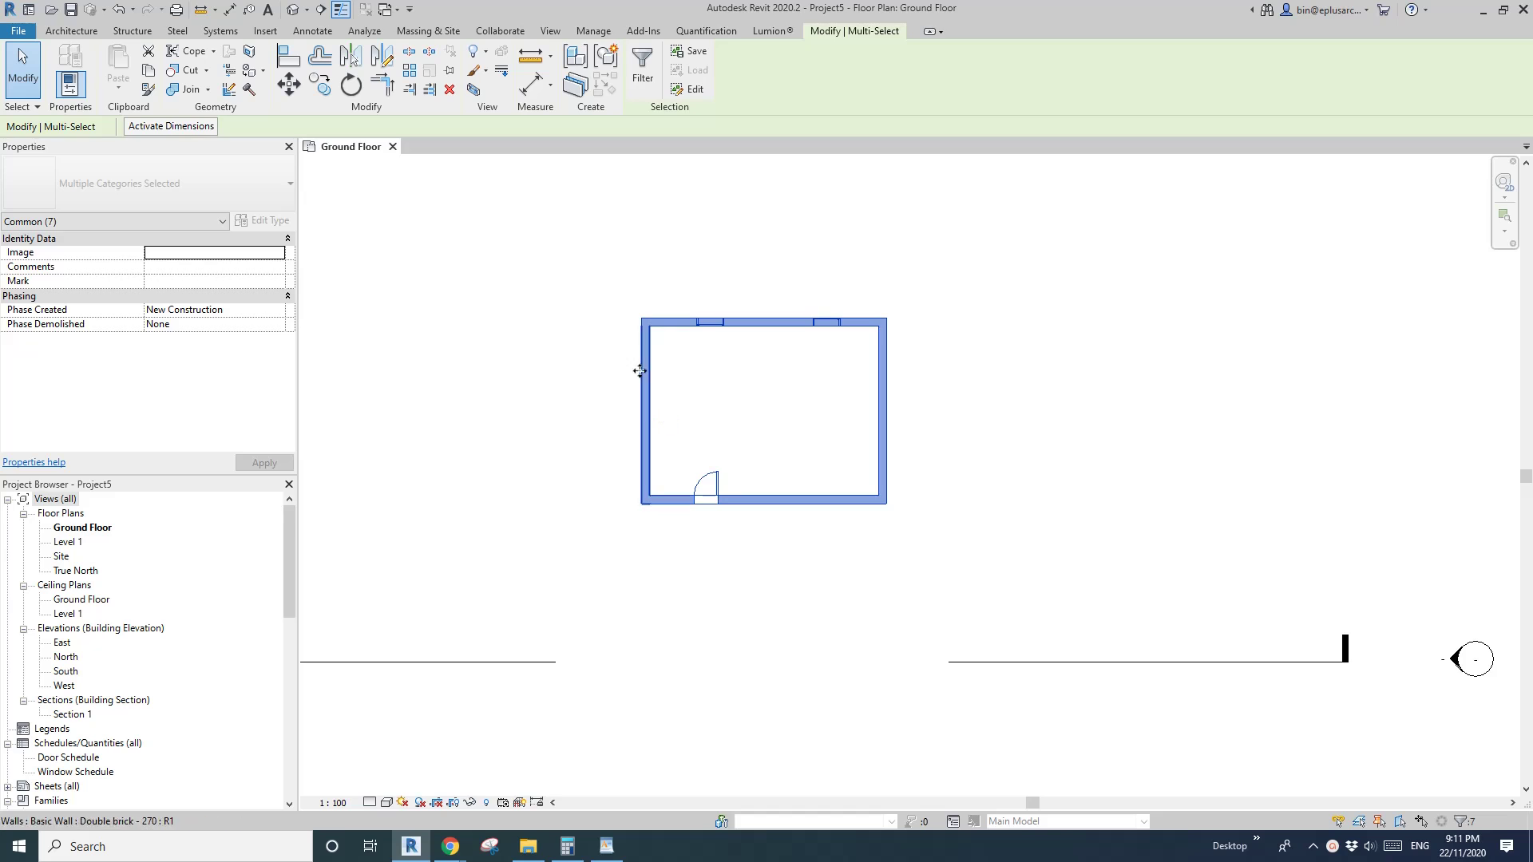
{"action": "left_click_drag", "start_coordinate": [575, 275], "coordinate": [943, 531]}
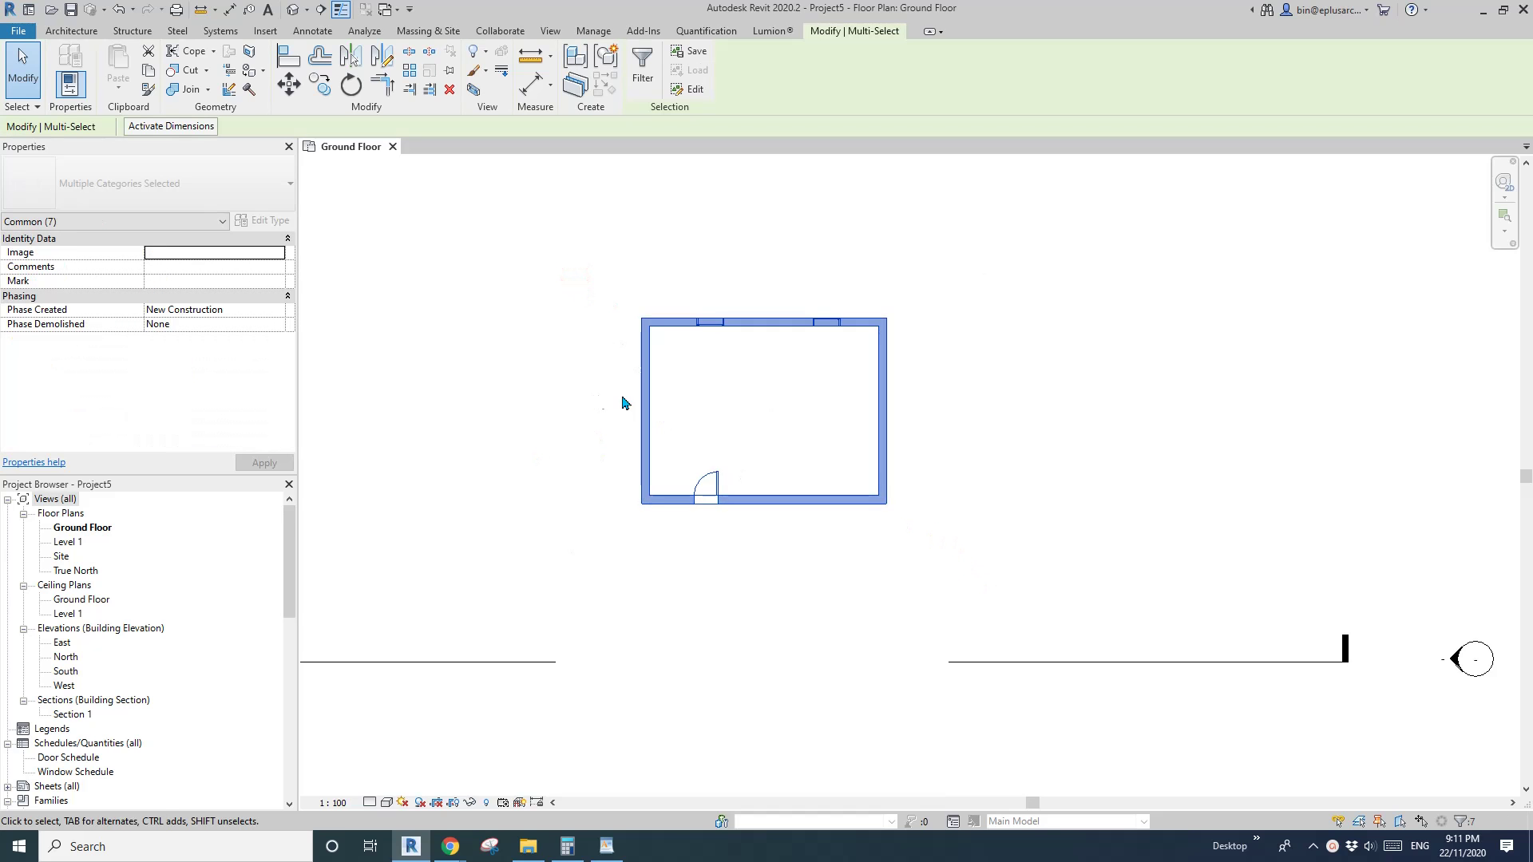
{"action": "key", "text": "Escape"}
Step: Set the top constraint of all four connected room walls to Up to level: Level 1
{"action": "key", "text": "Tab"}
{"action": "left_click", "coordinate": [886, 387]}
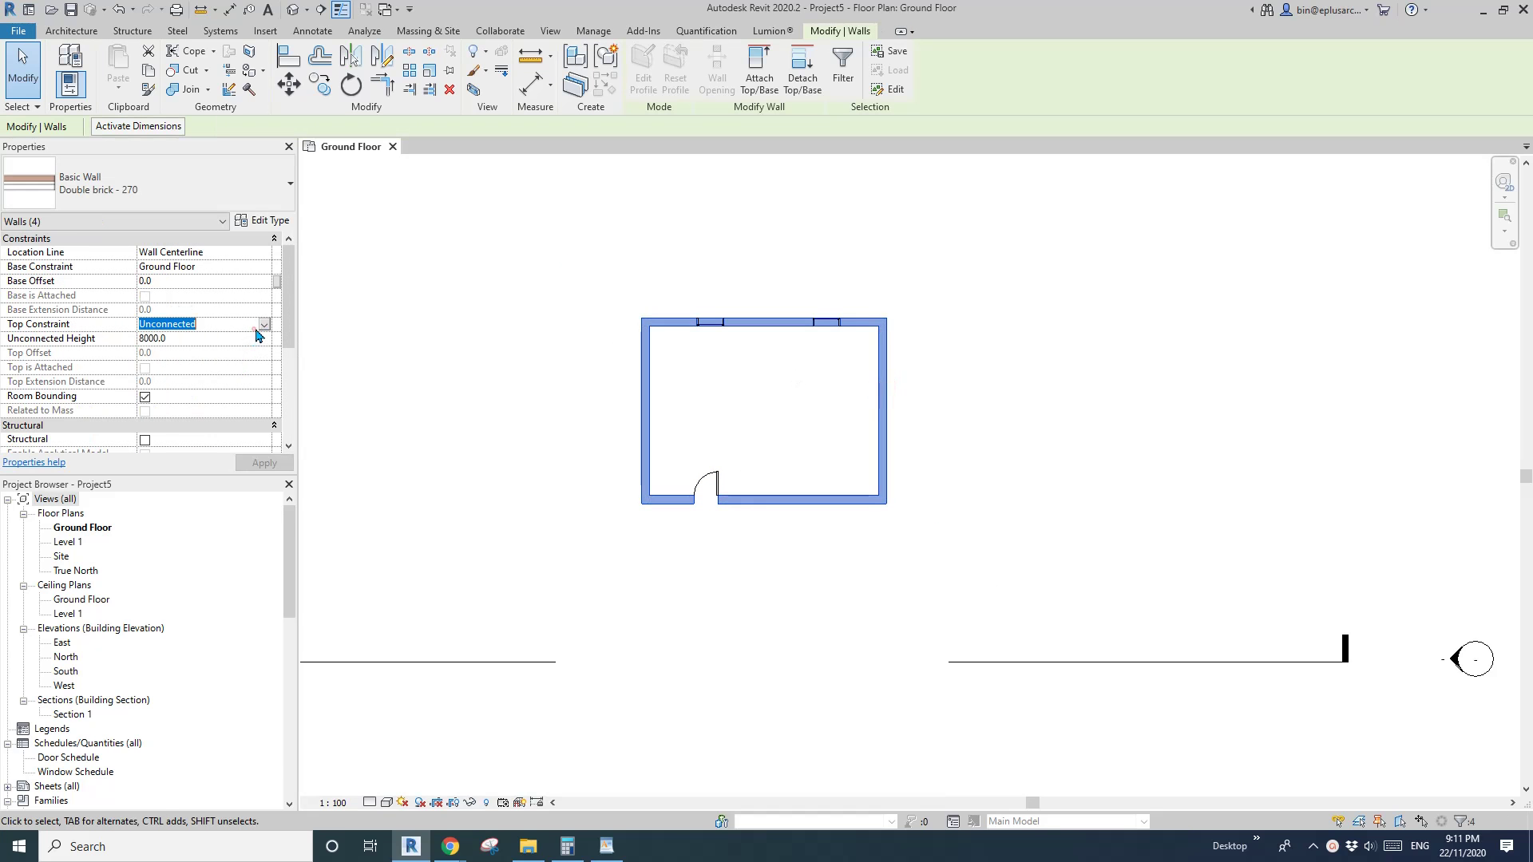
{"action": "left_click", "coordinate": [260, 326]}
{"action": "left_click", "coordinate": [202, 361]}
{"action": "left_click", "coordinate": [513, 290]}
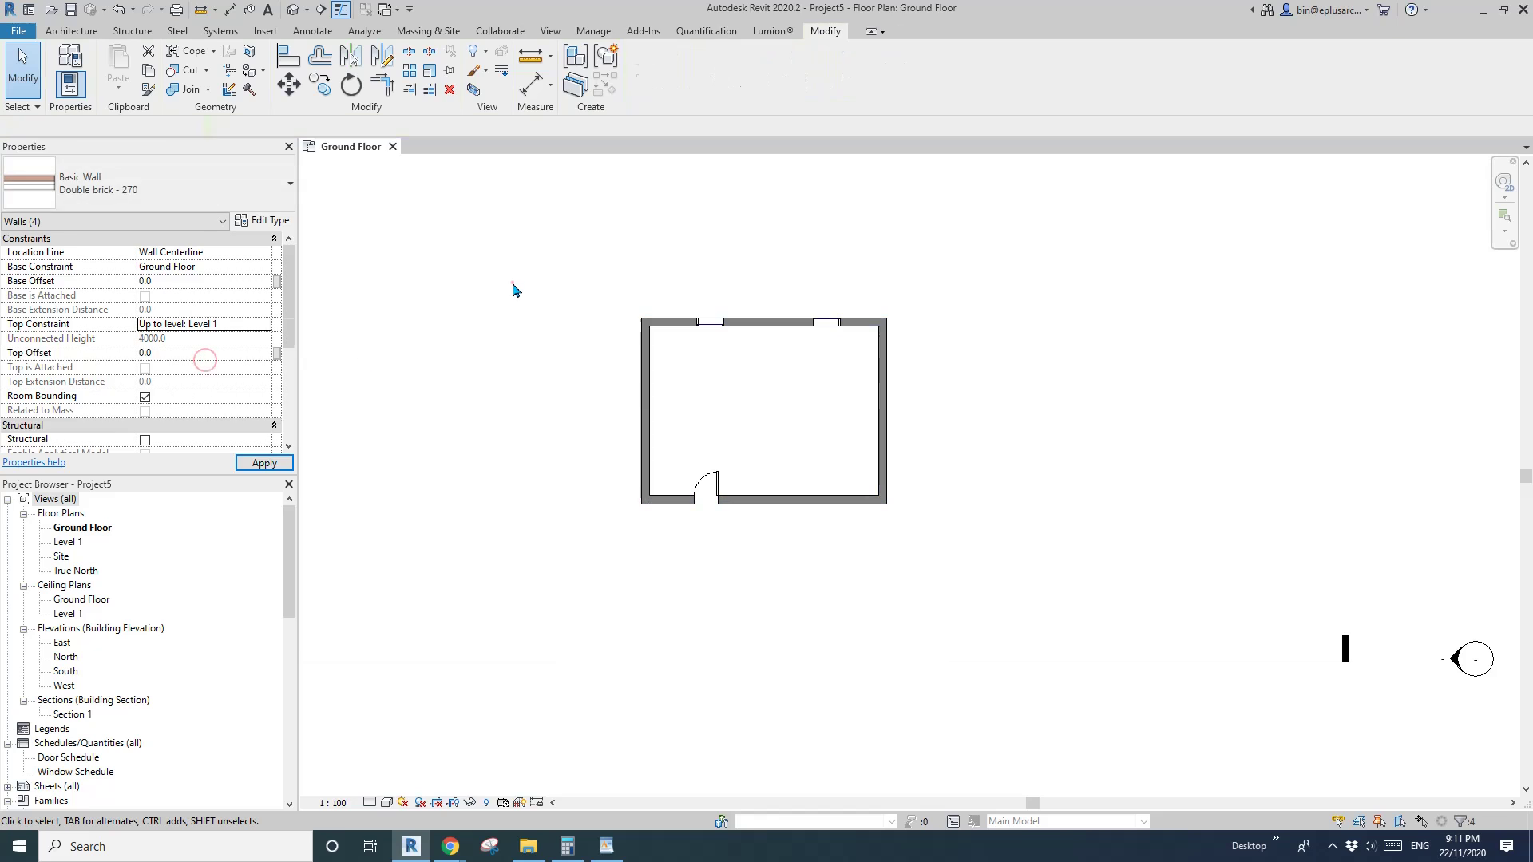
Step: Copy the whole room with its door and windows to the clipboard and open the paste options
{"action": "left_click_drag", "start_coordinate": [530, 301], "coordinate": [942, 589]}
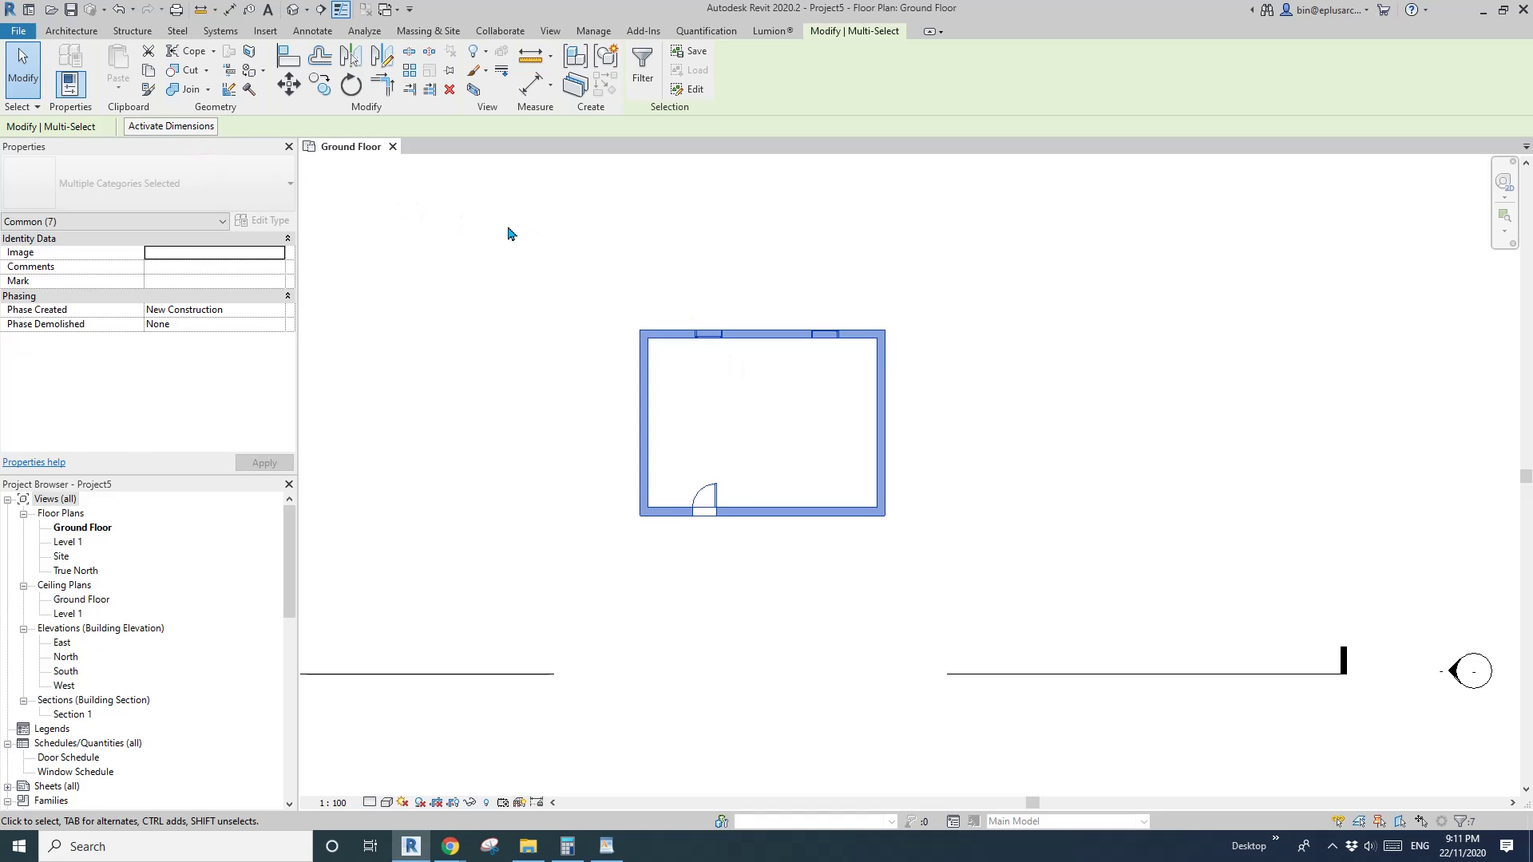
{"action": "left_click", "coordinate": [508, 233]}
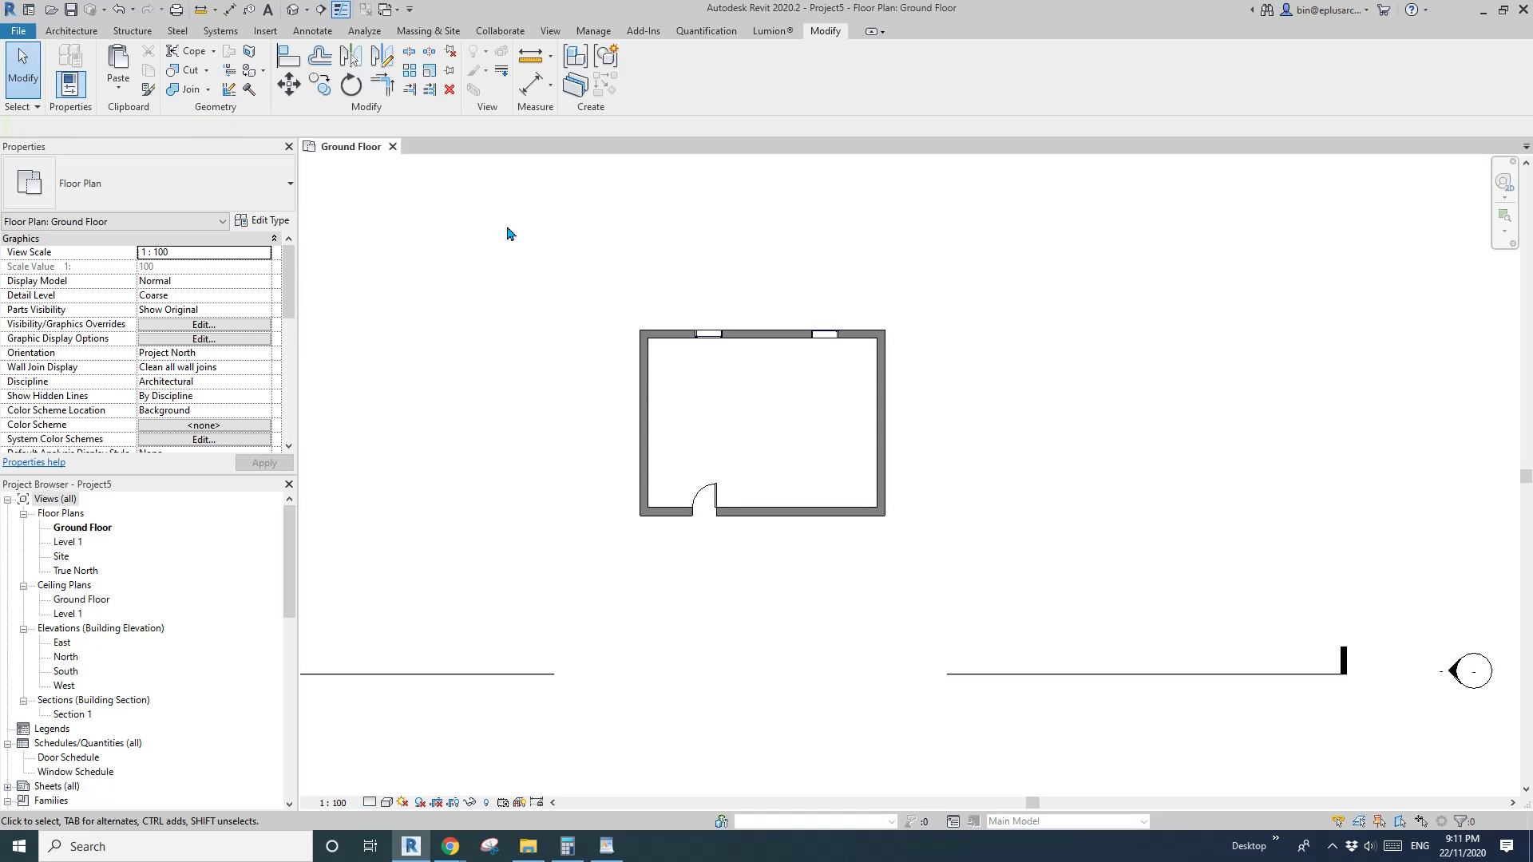
{"action": "left_click", "coordinate": [116, 94]}
{"action": "left_click", "coordinate": [118, 93]}
{"action": "left_click", "coordinate": [119, 94]}
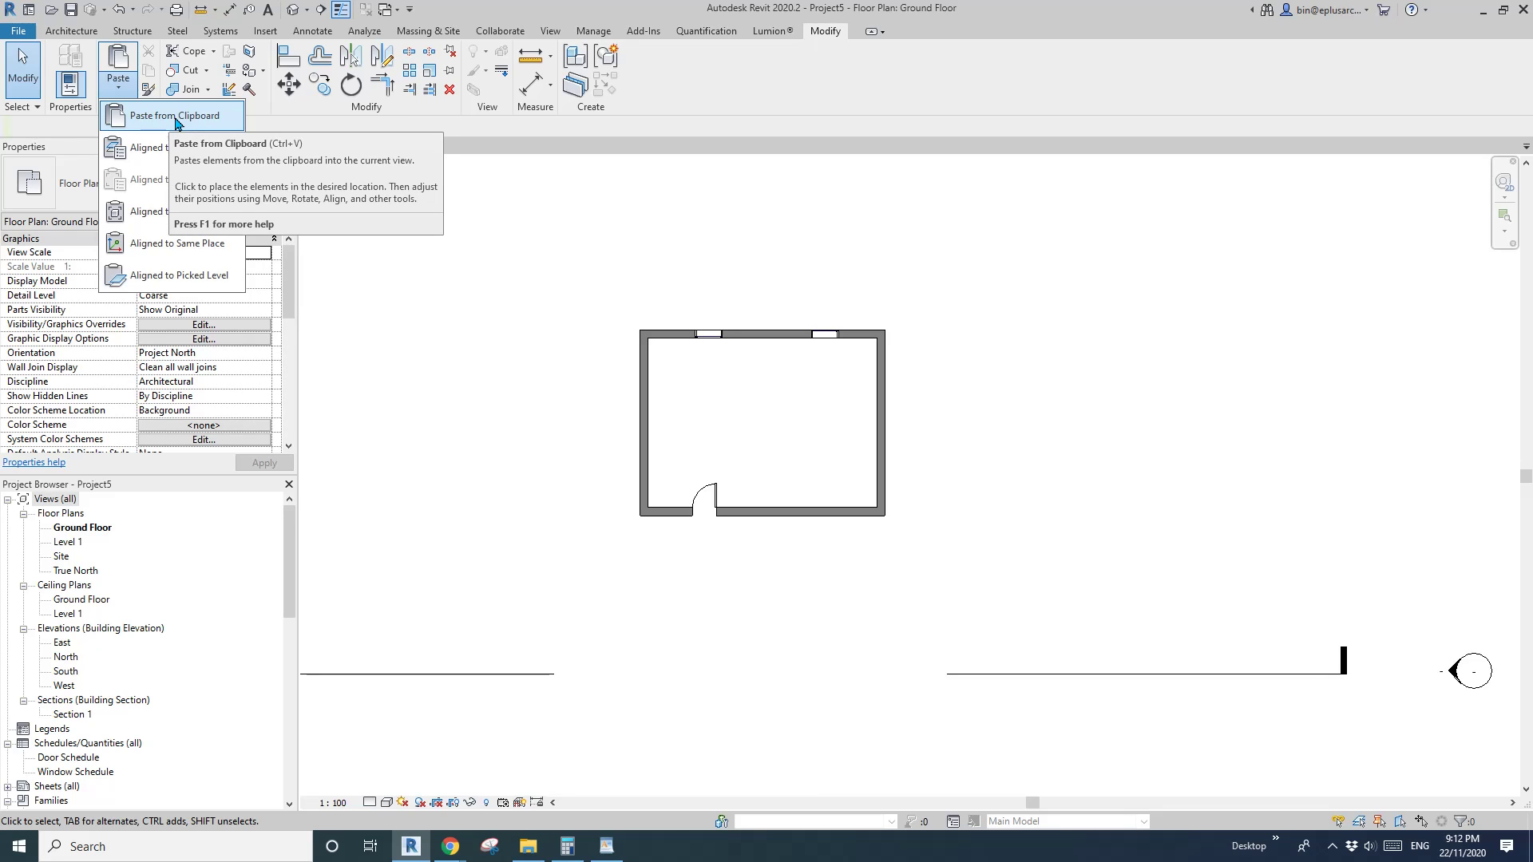
Step: Paste the copied room freely above and to the right of the original and finish the paste
{"action": "left_click", "coordinate": [786, 318]}
{"action": "scroll", "coordinate": [886, 310], "scroll_direction": "down", "scroll_amount": 2}
{"action": "middle_click_drag", "start_coordinate": [728, 298], "coordinate": [575, 353]}
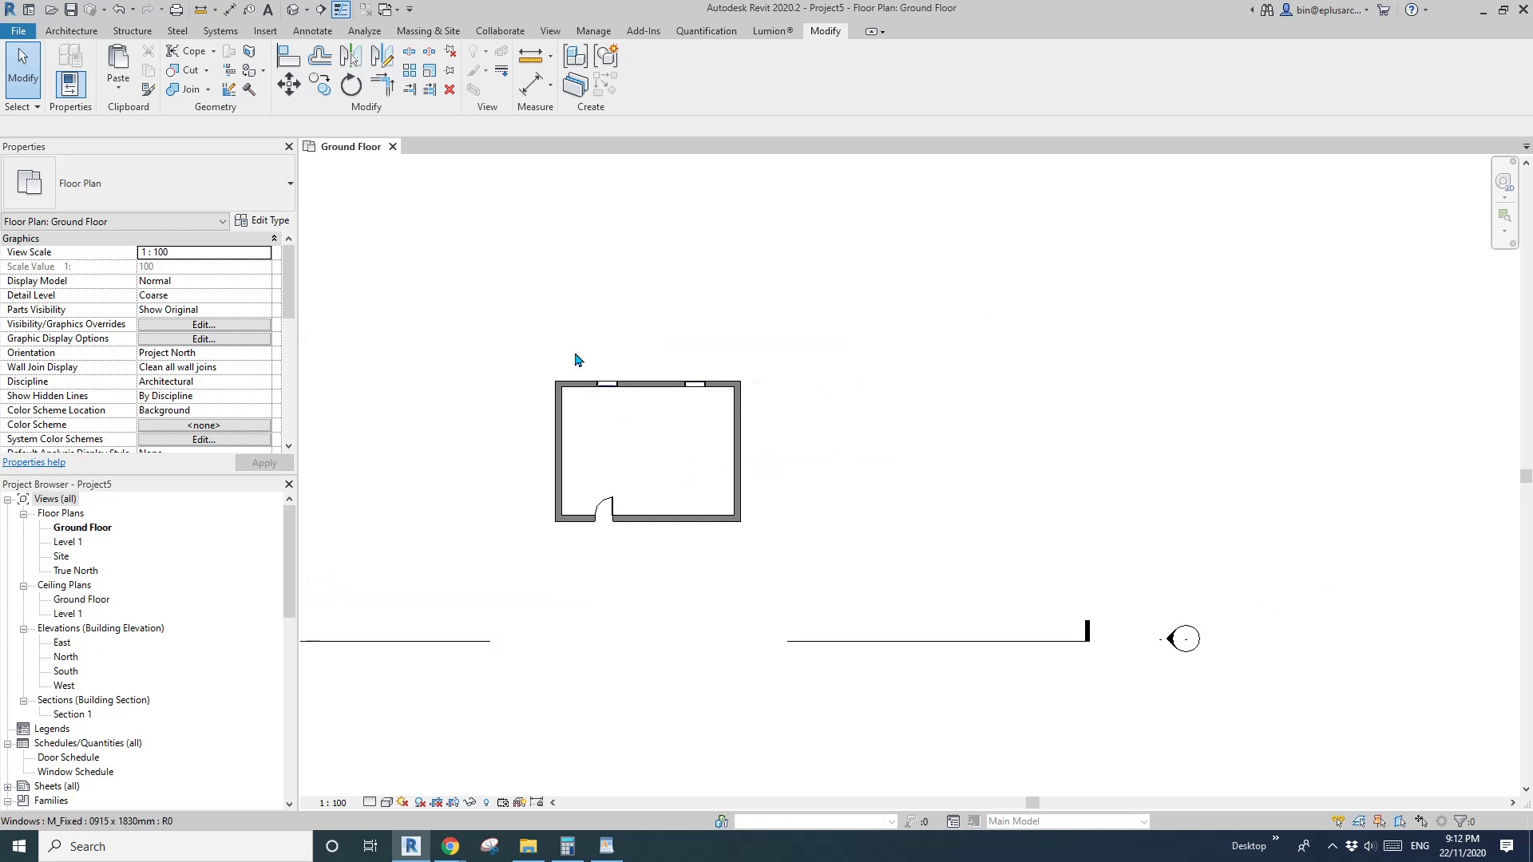
{"action": "middle_click_drag", "start_coordinate": [858, 437], "coordinate": [803, 412]}
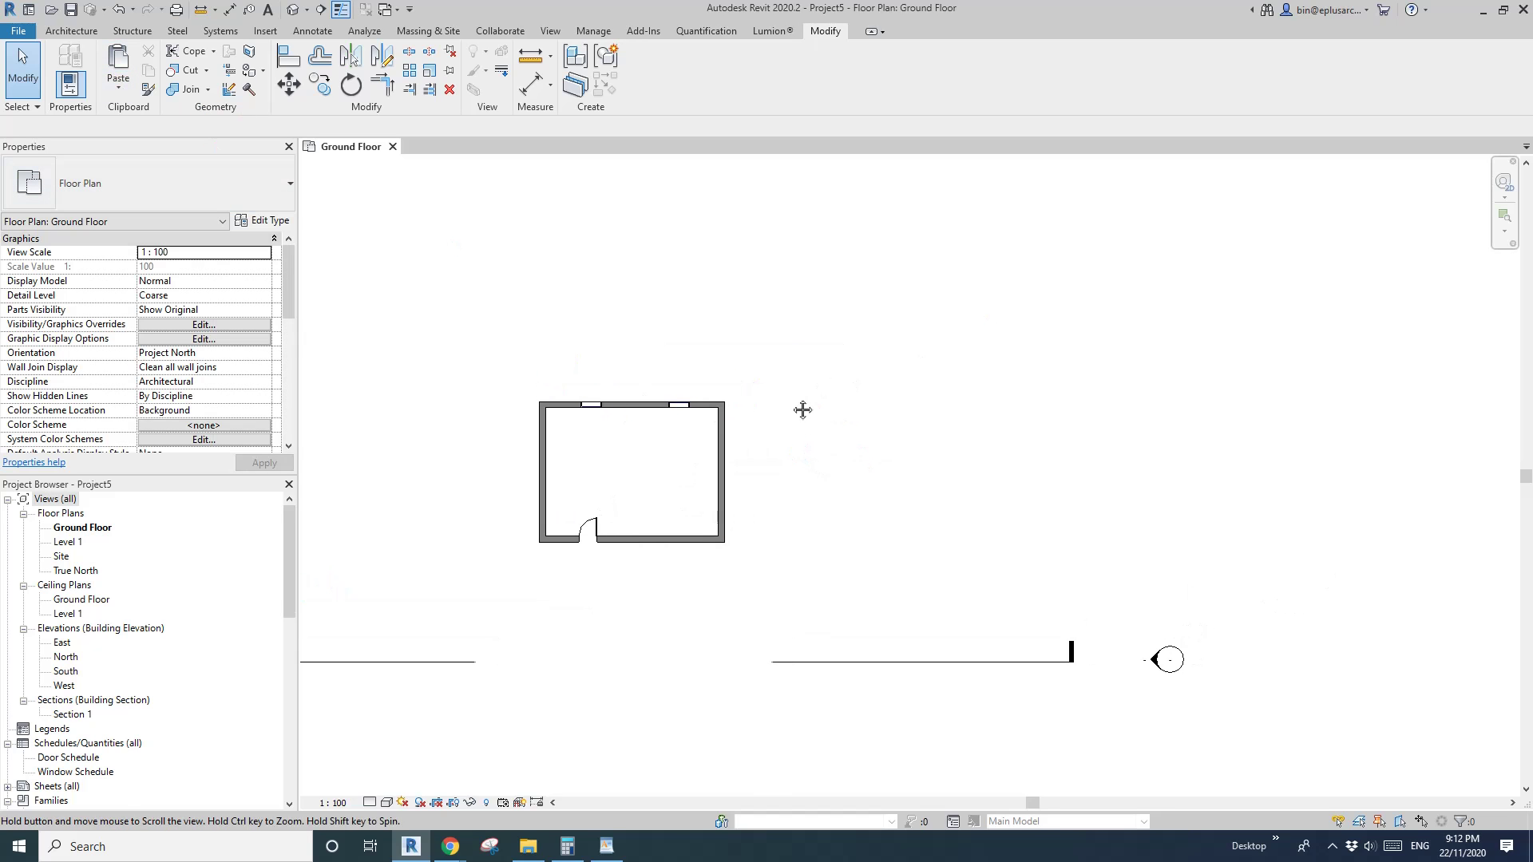
{"action": "key", "text": "ctrl+v"}
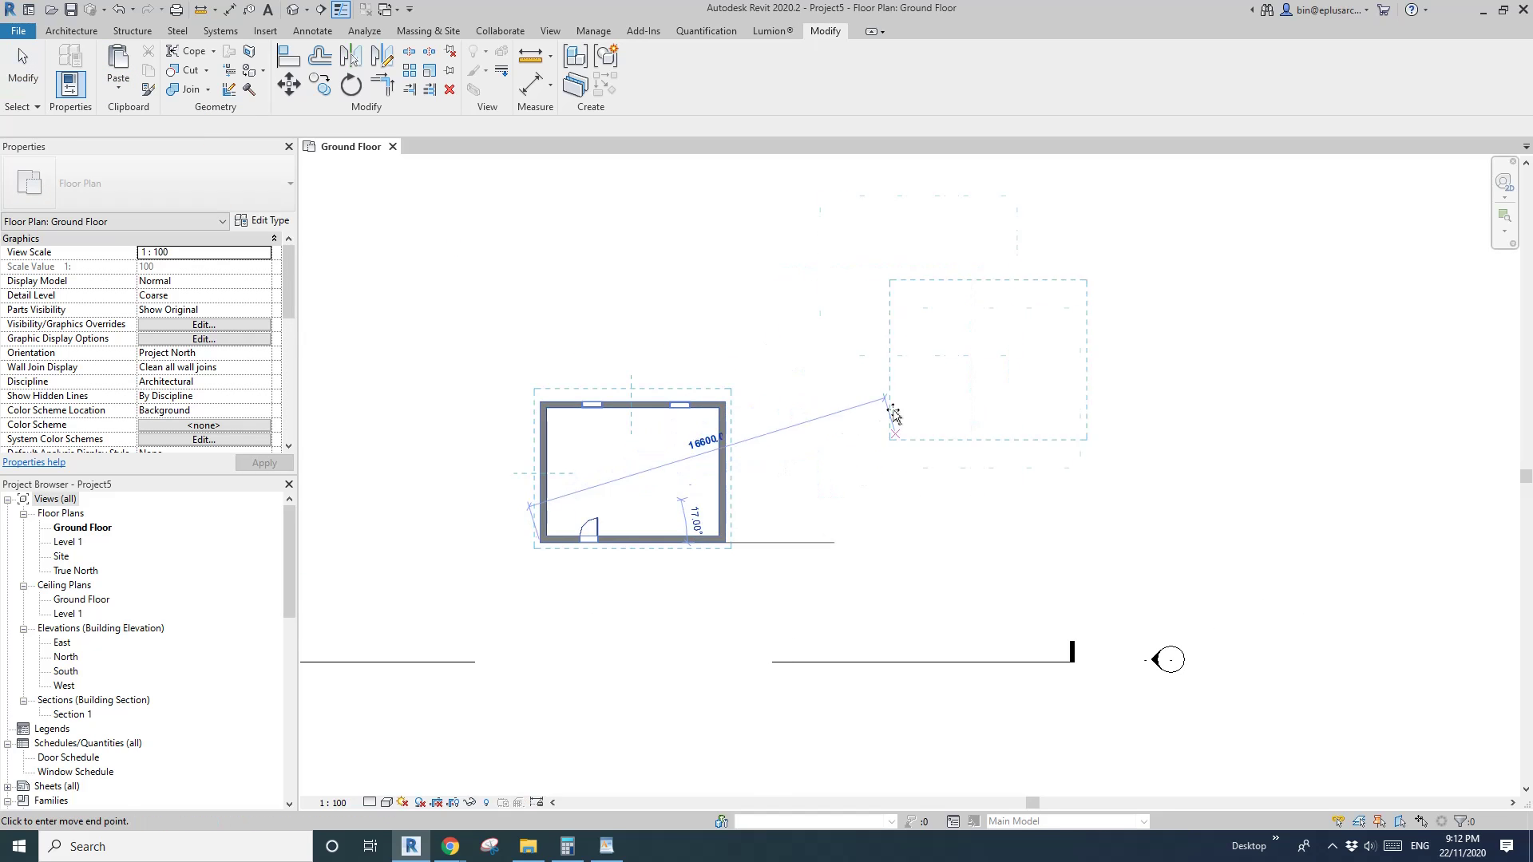
{"action": "scroll", "coordinate": [623, 439], "scroll_direction": "down", "scroll_amount": 1}
{"action": "middle_click_drag", "start_coordinate": [643, 444], "coordinate": [701, 469]}
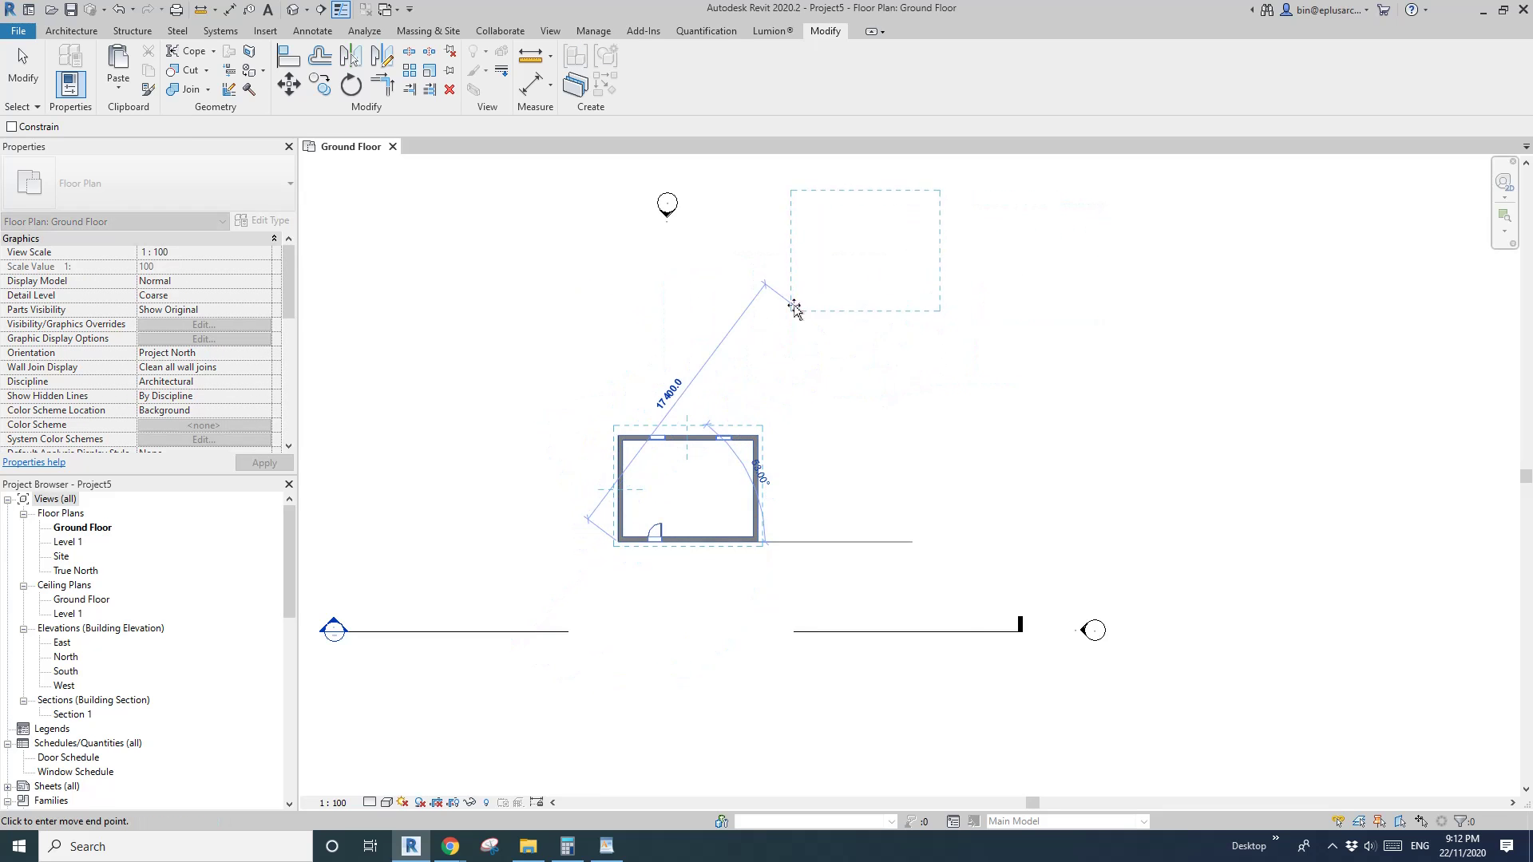
{"action": "left_click", "coordinate": [818, 290]}
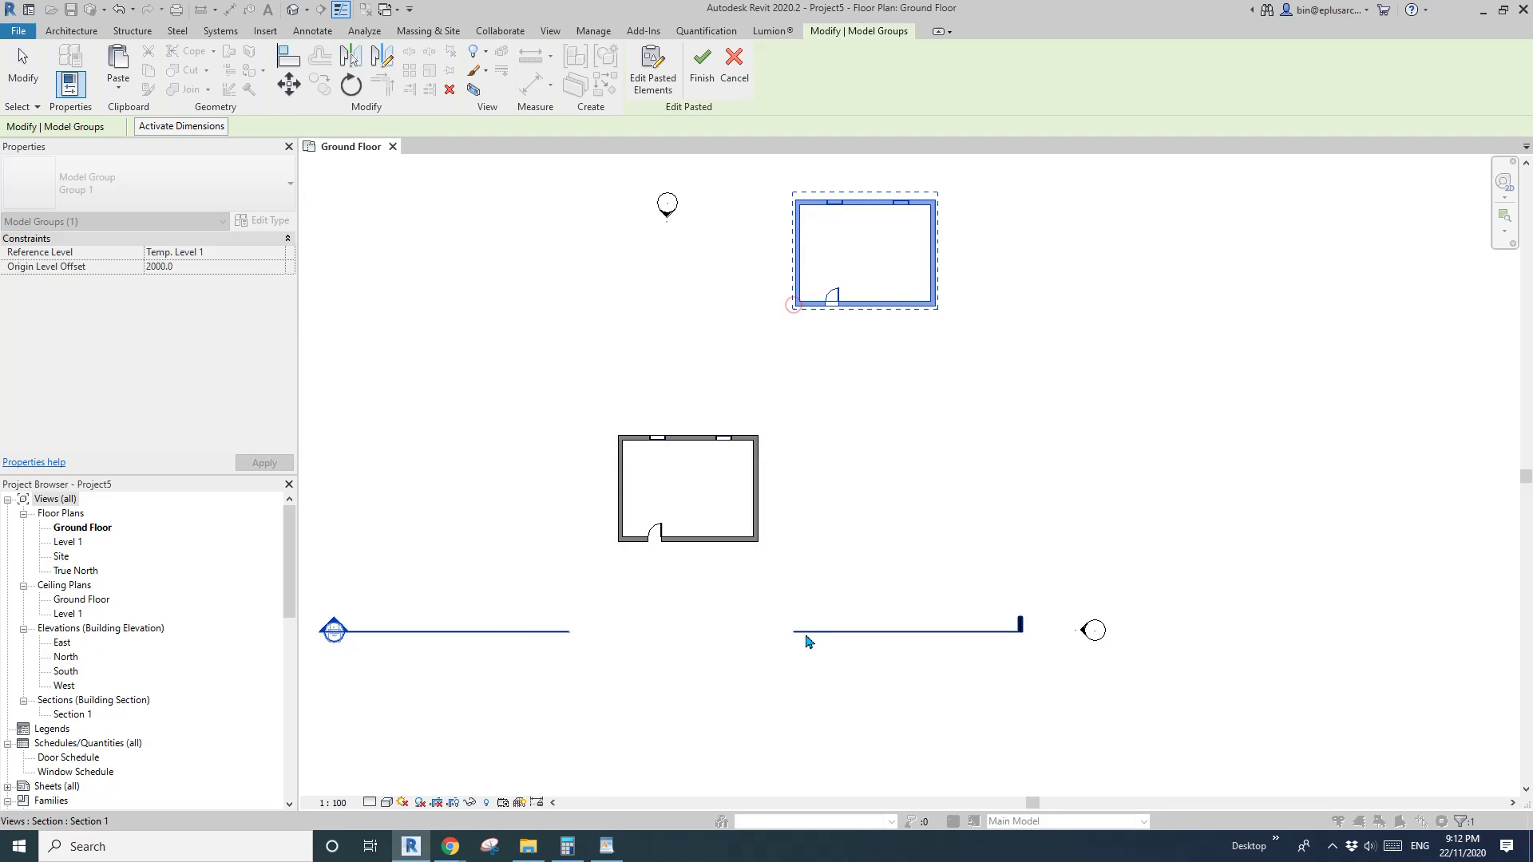
{"action": "left_click", "coordinate": [706, 89]}
Step: Paste a second copy of the room to the right of the original, horizontally in line with it
{"action": "scroll", "coordinate": [822, 418], "scroll_direction": "down", "scroll_amount": 2}
{"action": "middle_click_drag", "start_coordinate": [802, 452], "coordinate": [652, 494]}
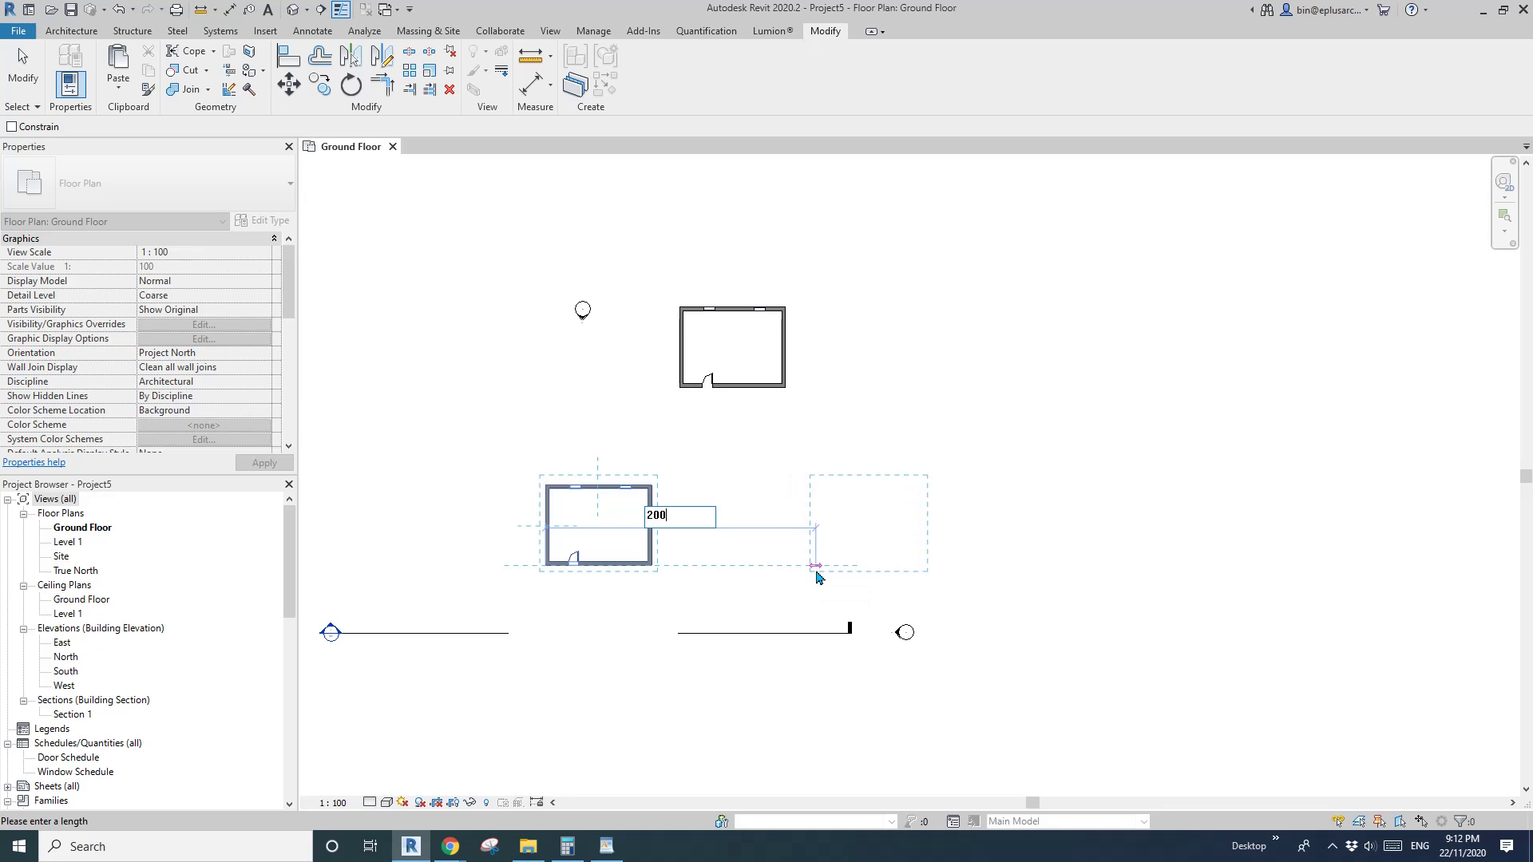
{"action": "key", "text": "Return"}
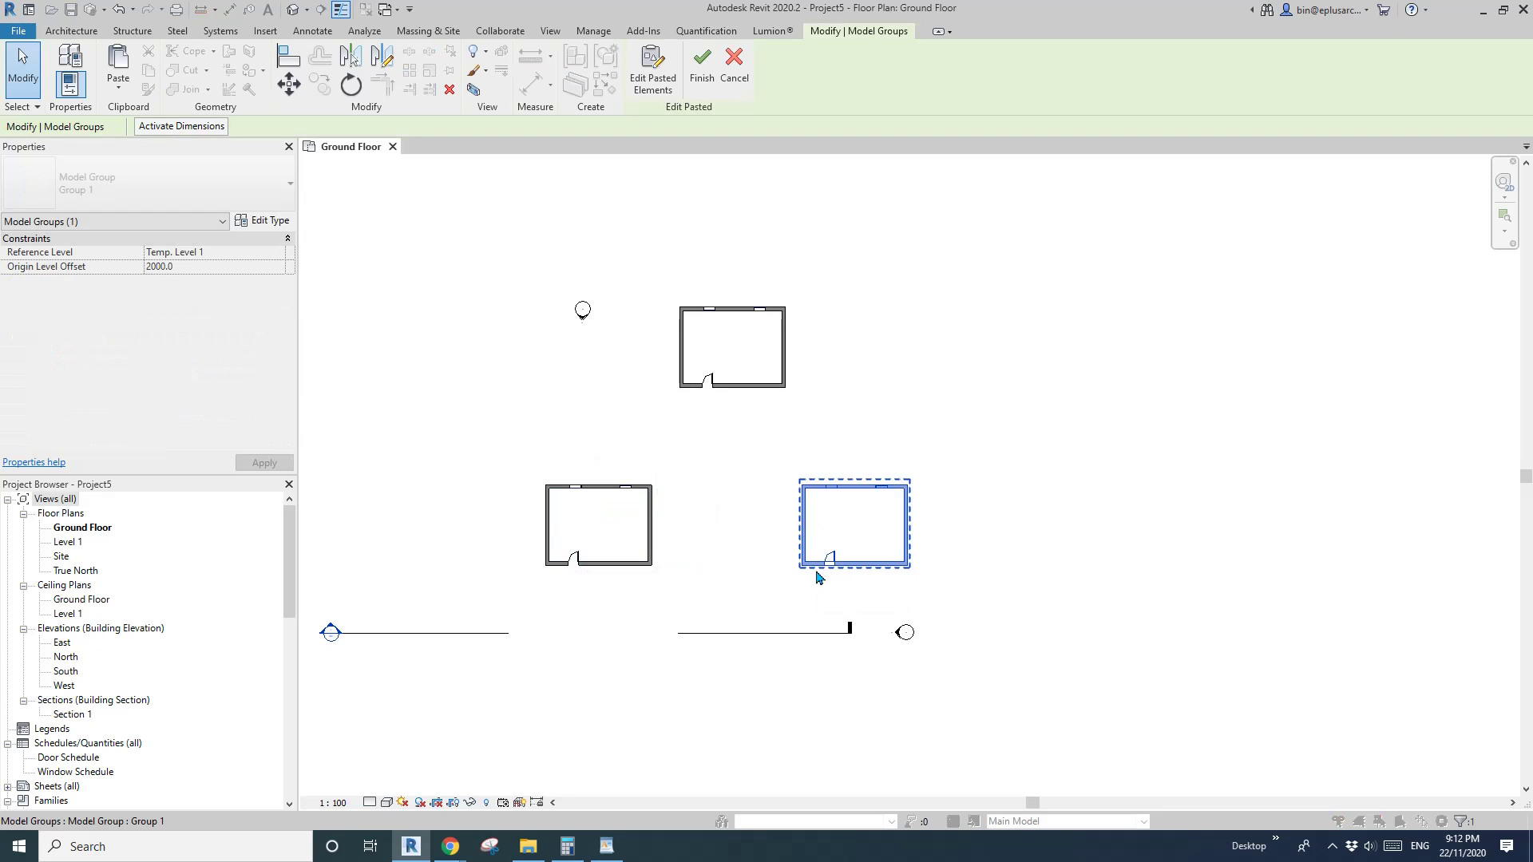
{"action": "left_click", "coordinate": [701, 70]}
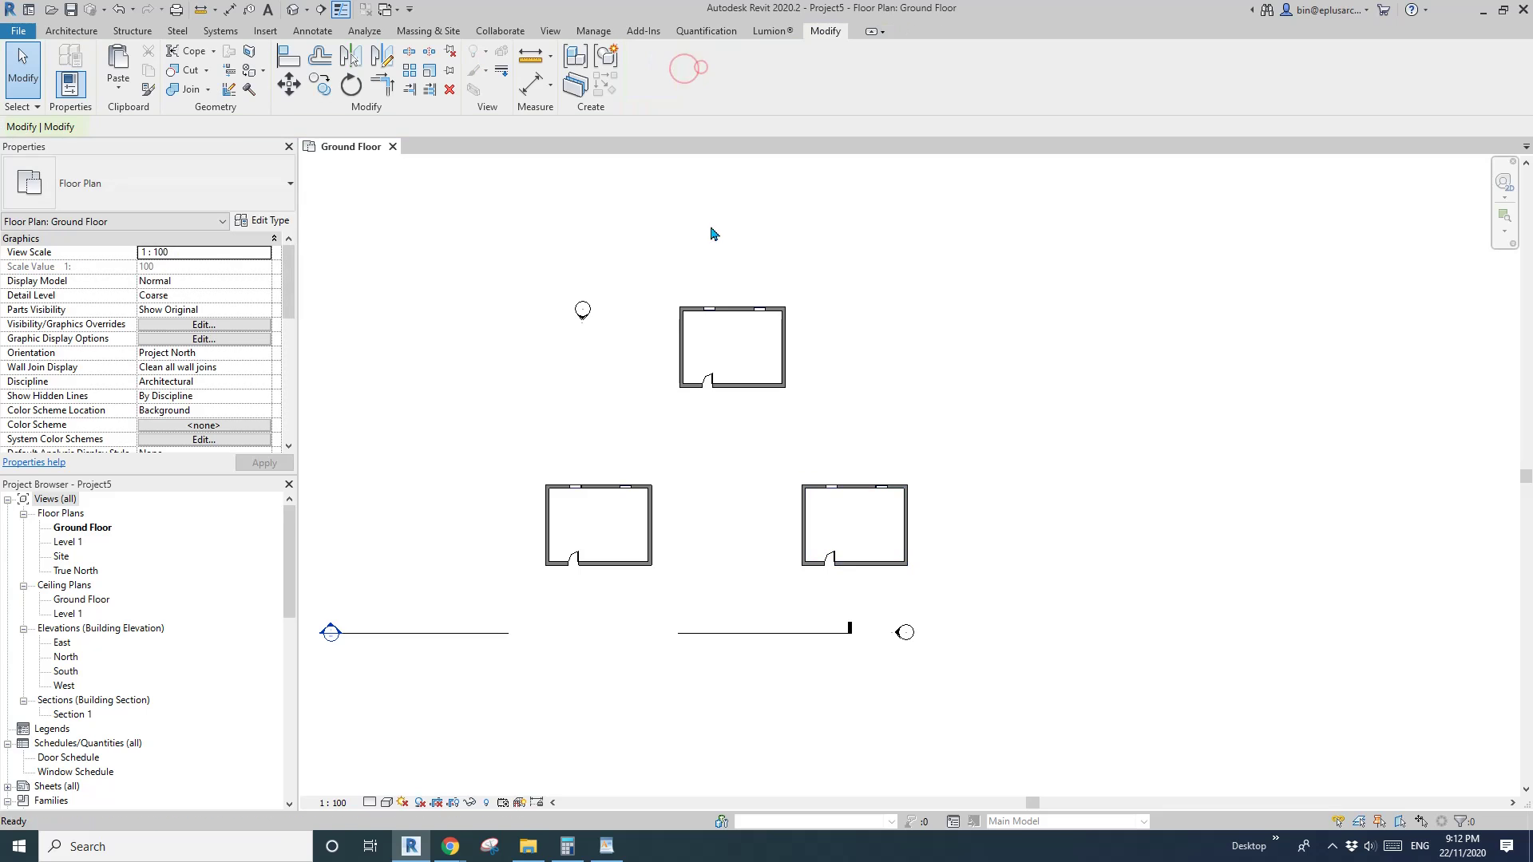
{"action": "middle_click_drag", "start_coordinate": [709, 445], "coordinate": [718, 405]}
{"action": "scroll", "coordinate": [778, 486], "scroll_direction": "up", "scroll_amount": 3}
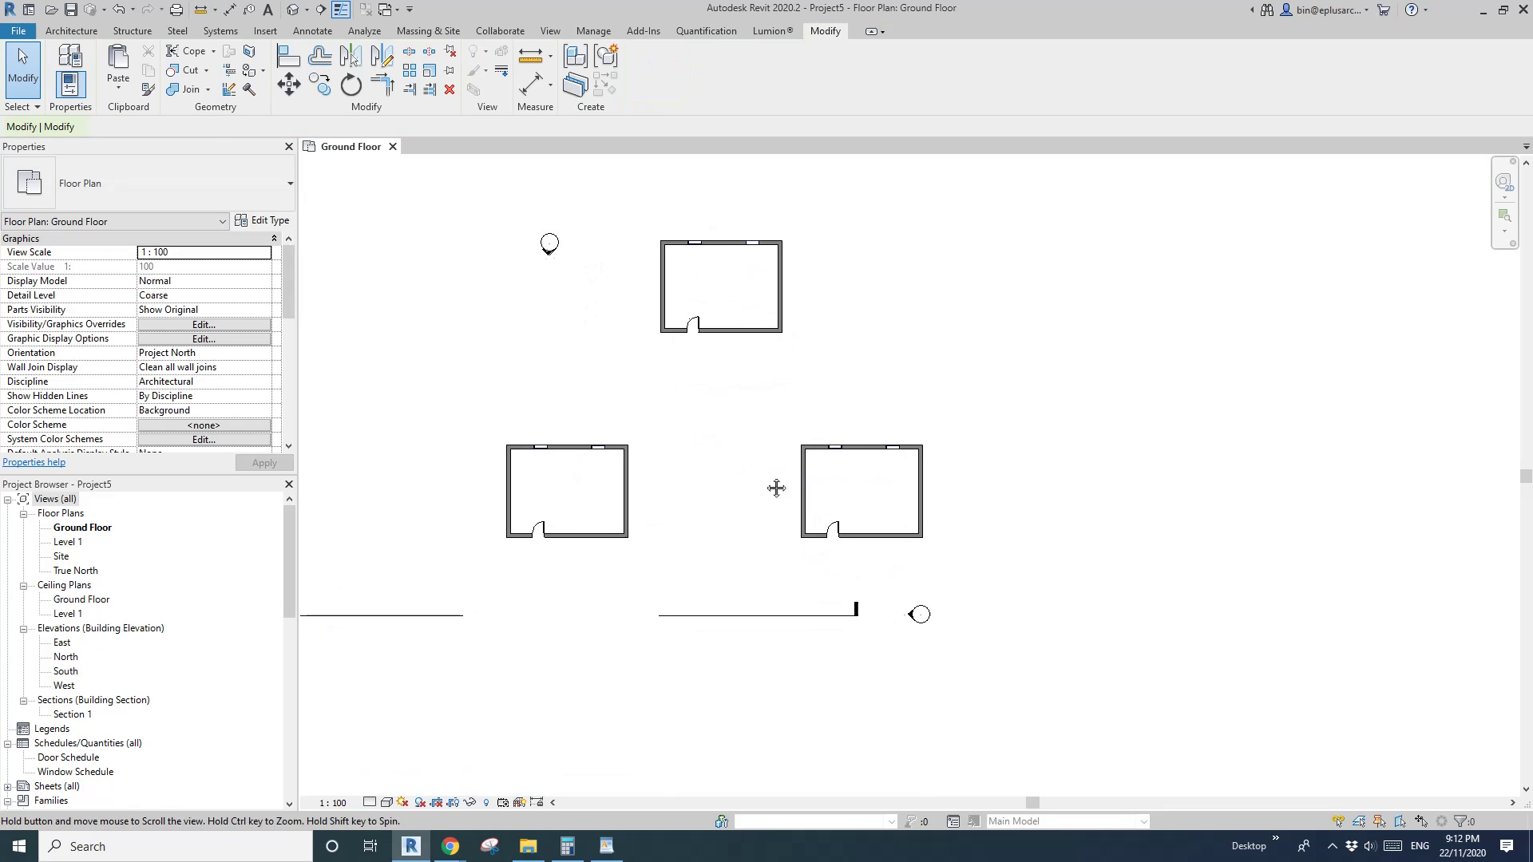
{"action": "middle_click_drag", "start_coordinate": [786, 501], "coordinate": [767, 511]}
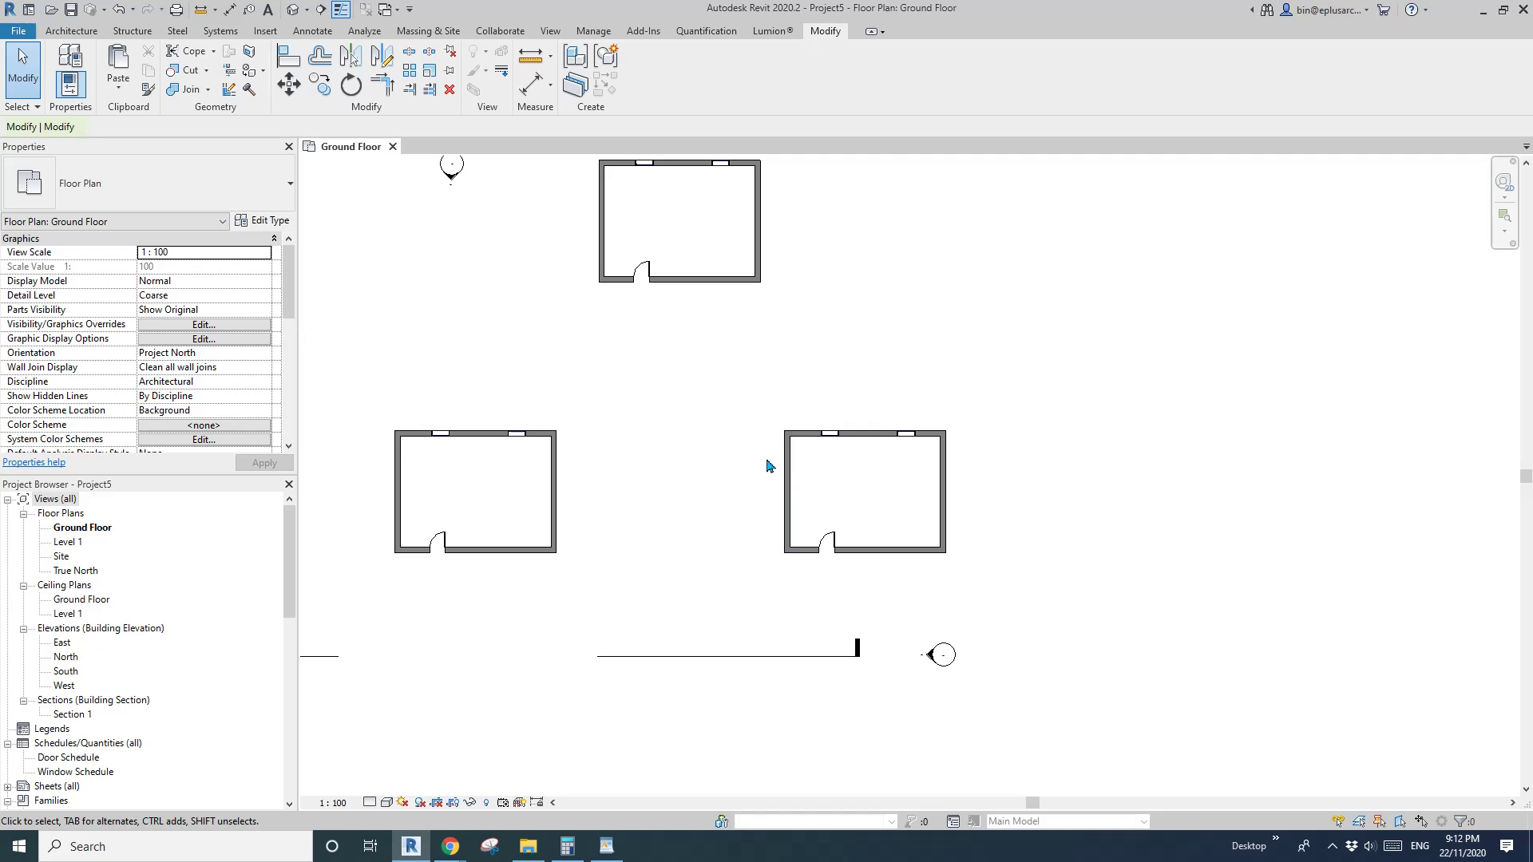
{"action": "left_click_drag", "start_coordinate": [735, 386], "coordinate": [989, 598]}
{"action": "middle_click_drag", "start_coordinate": [926, 542], "coordinate": [915, 548]}
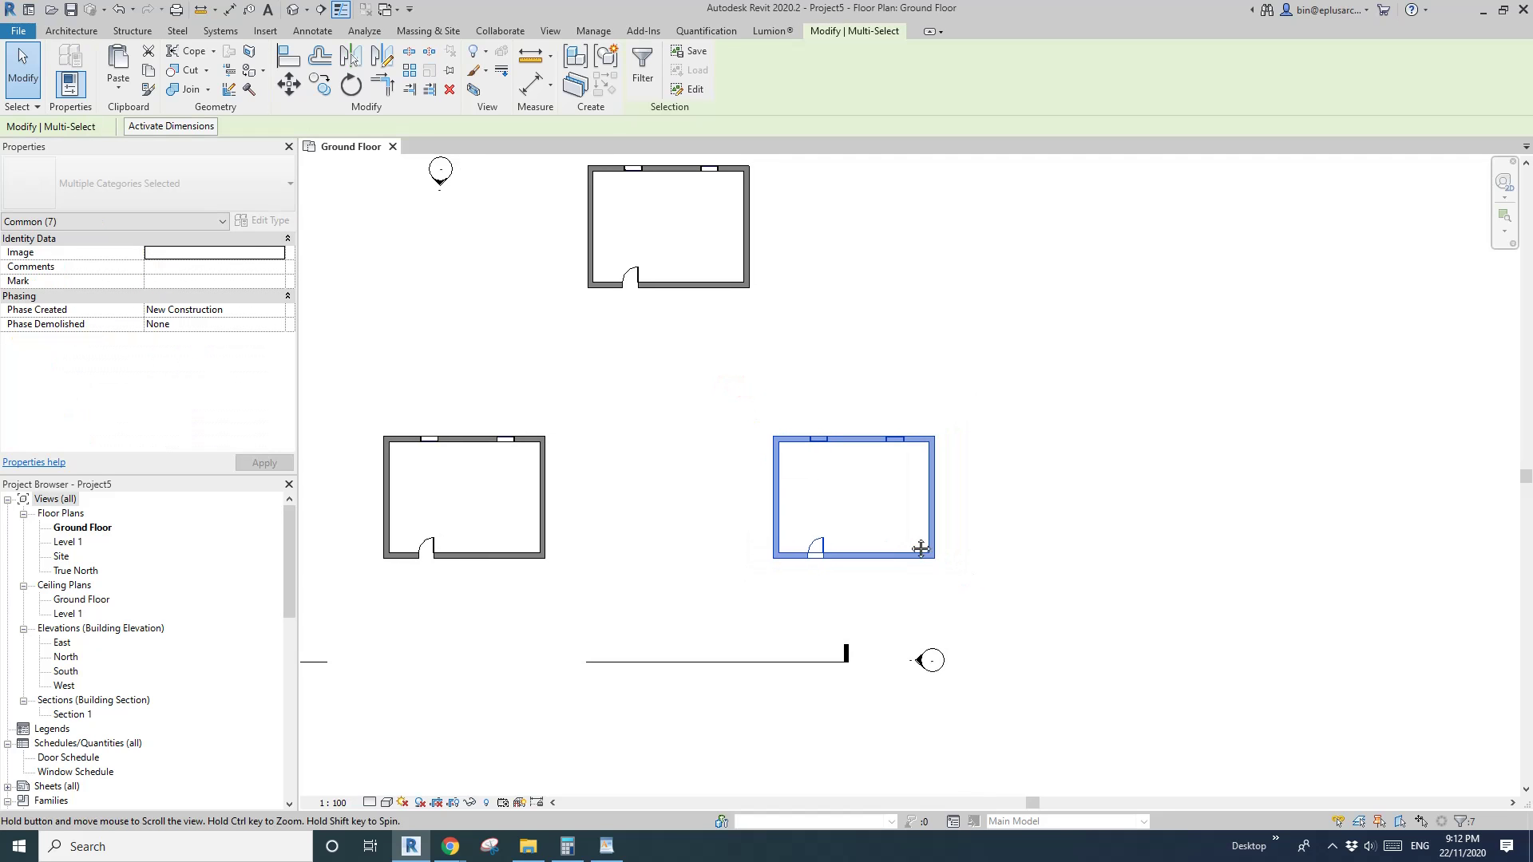
{"action": "key", "text": "Escape"}
Step: Try to copy the right wall of the lower pasted room onto itself with a distance of 0
{"action": "left_click", "coordinate": [929, 508]}
{"action": "scroll", "coordinate": [942, 511], "scroll_direction": "up", "scroll_amount": 1}
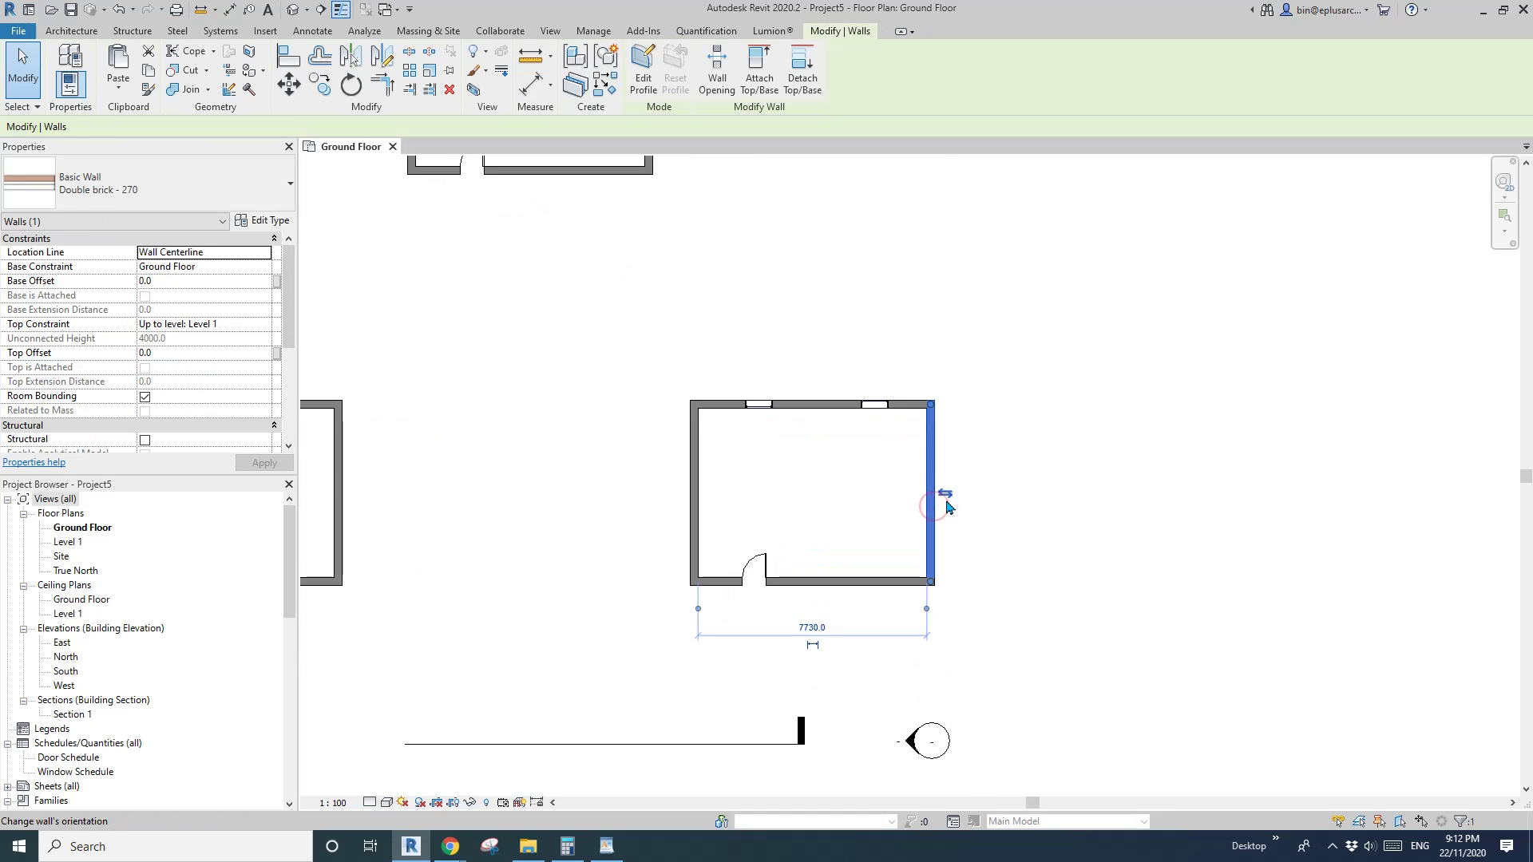
{"action": "scroll", "coordinate": [950, 520], "scroll_direction": "down", "scroll_amount": 1}
{"action": "key", "text": "c"}
{"action": "key", "text": "o"}
{"action": "left_click", "coordinate": [952, 489]}
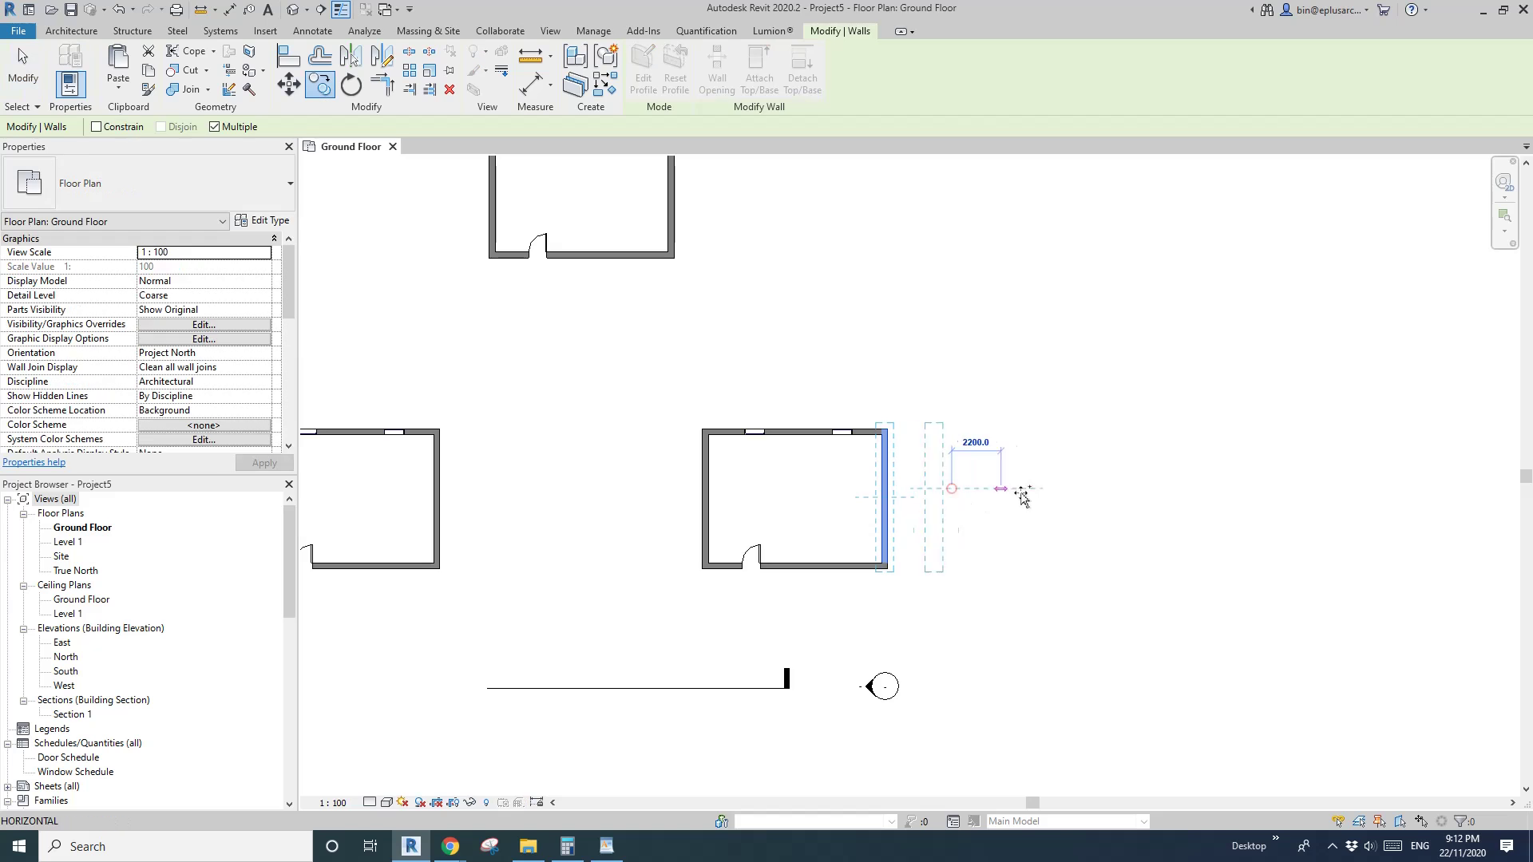
{"action": "type", "text": "0"}
{"action": "key", "text": "Return"}
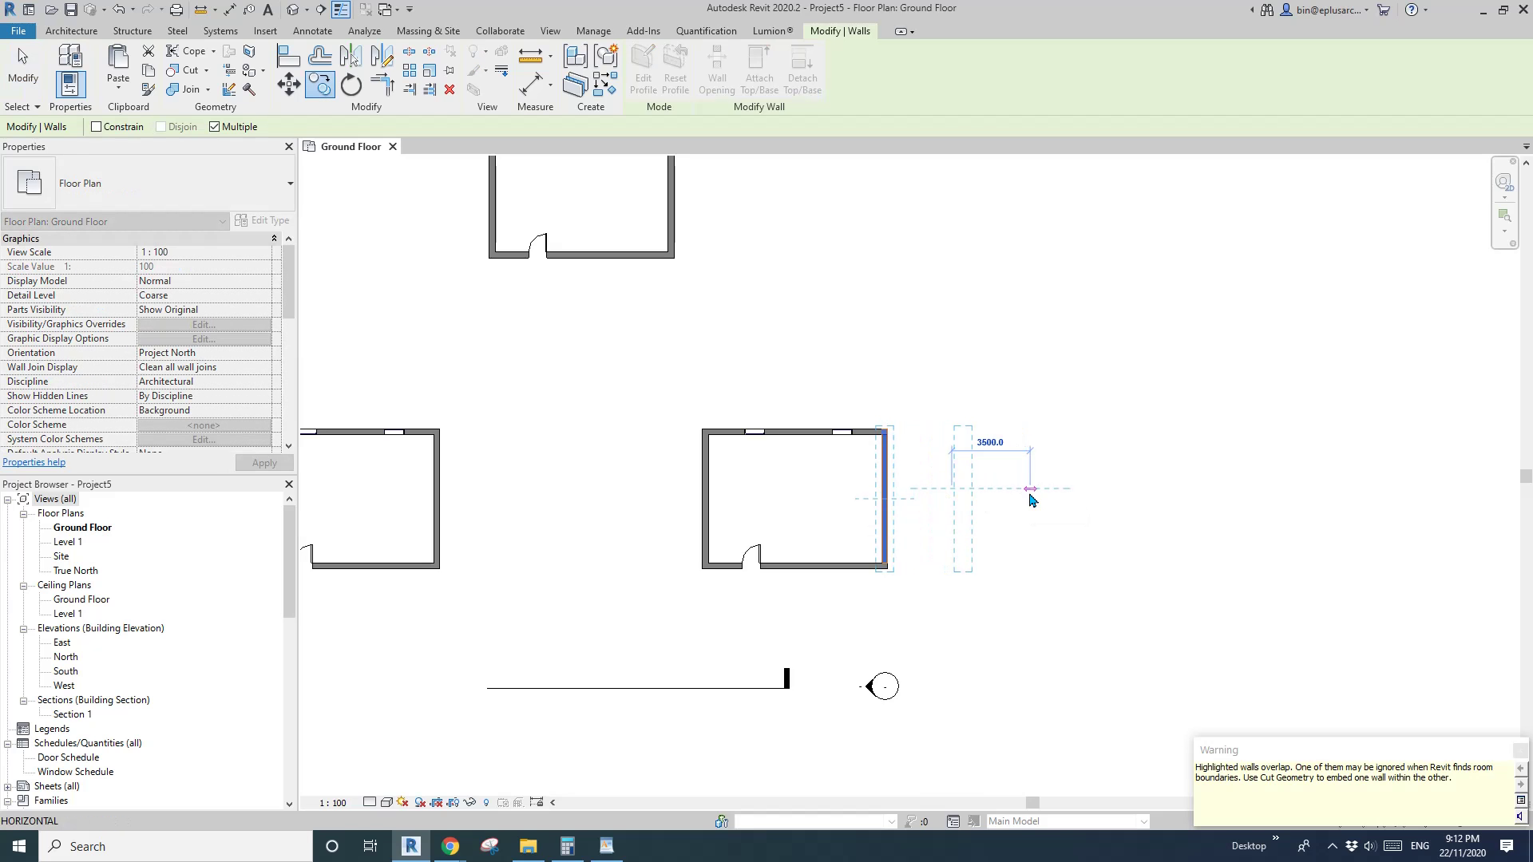
{"action": "key", "text": "Escape"}
{"action": "key", "text": "Escape"}
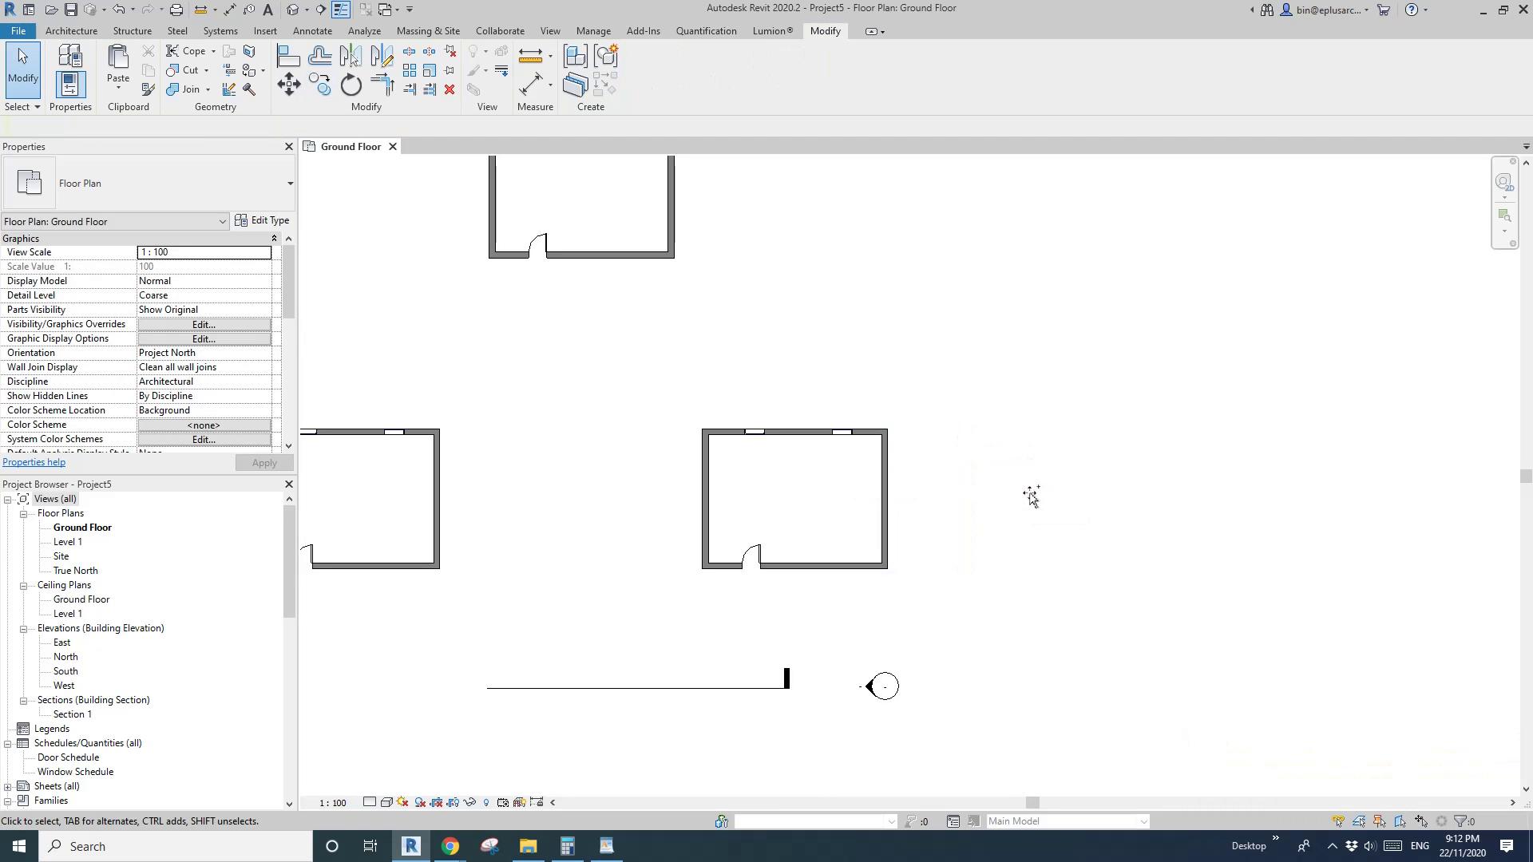
Step: Inspect the right wall of the lower pasted room and its properties
{"action": "left_click", "coordinate": [885, 495]}
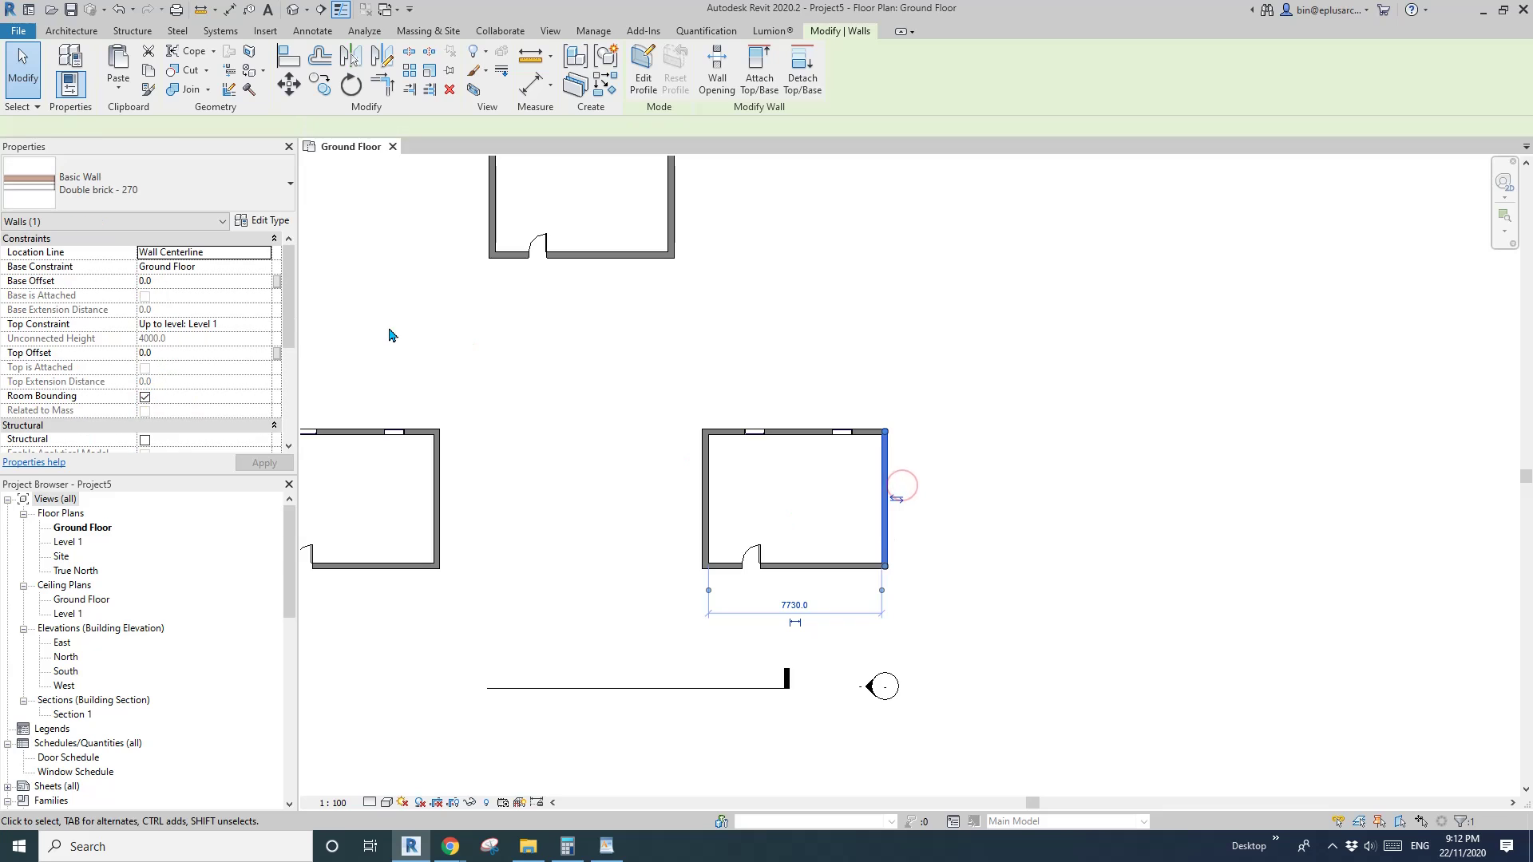
{"action": "scroll", "coordinate": [214, 370], "scroll_direction": "down", "scroll_amount": 3}
{"action": "left_click", "coordinate": [466, 392]}
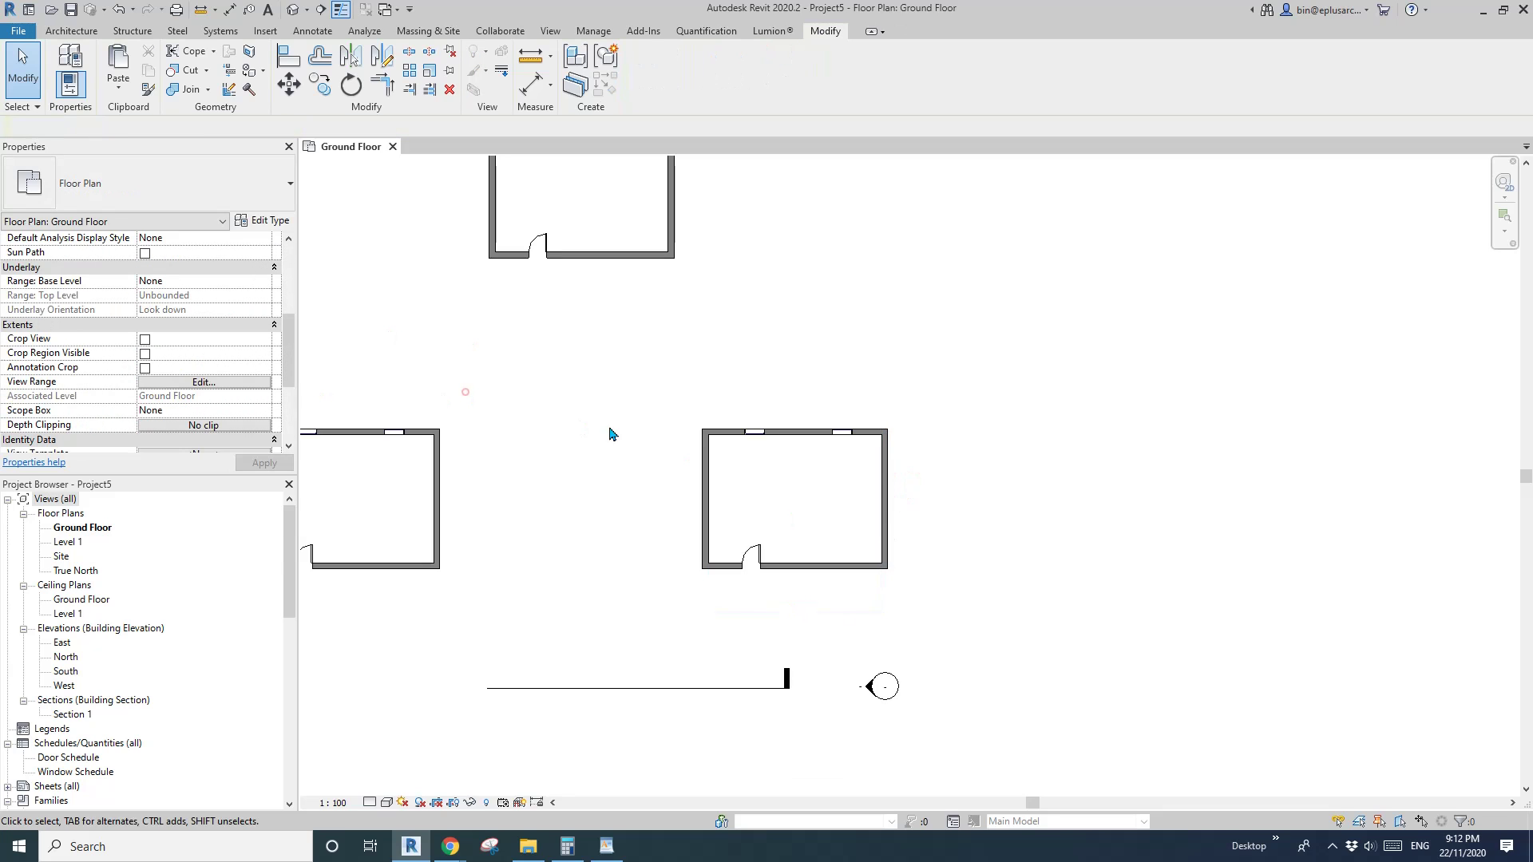
{"action": "left_click", "coordinate": [886, 503]}
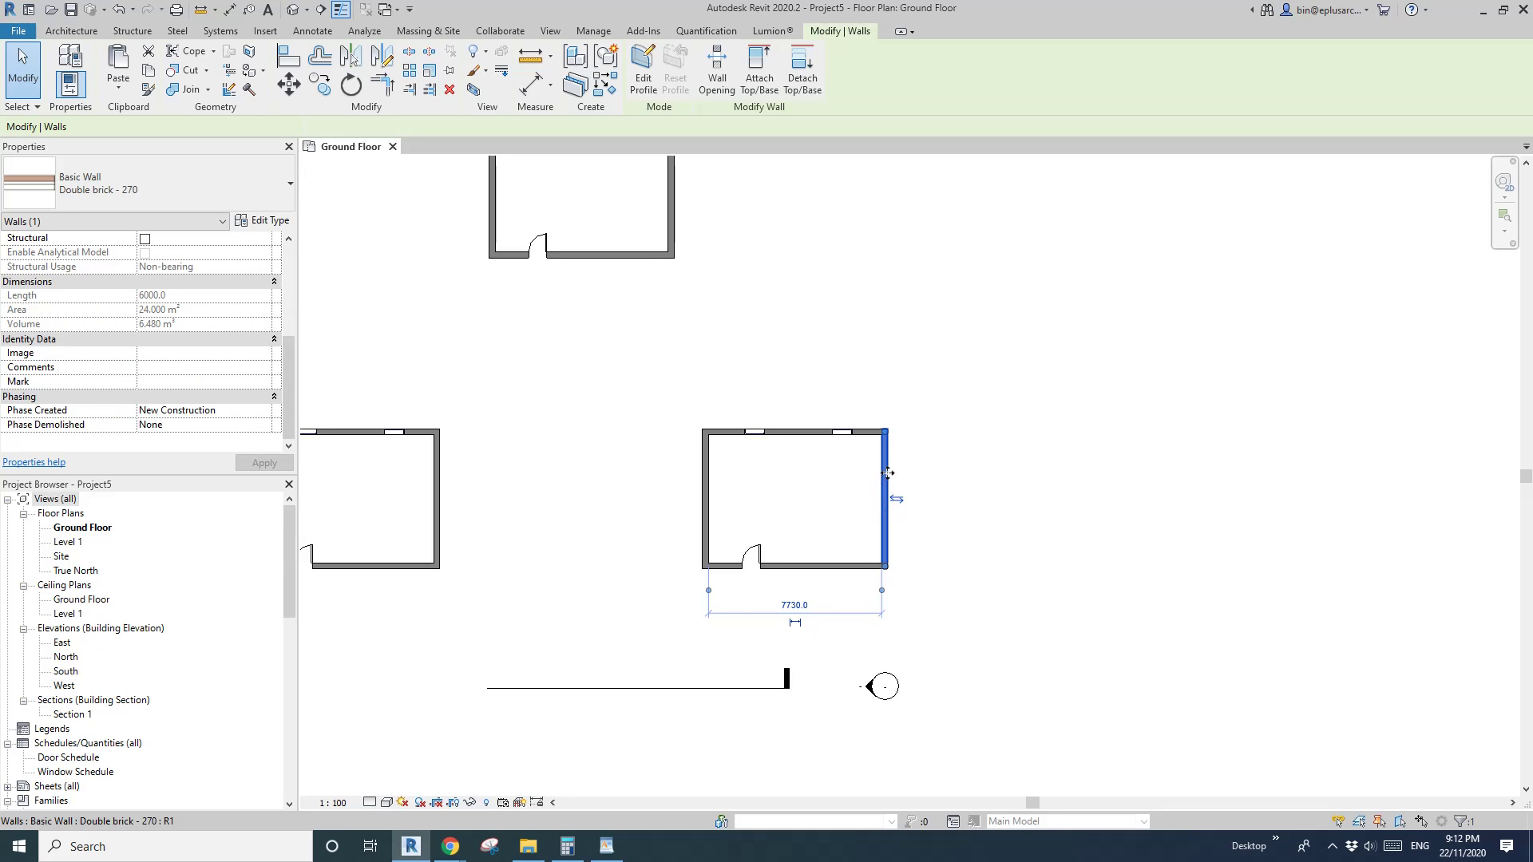
{"action": "scroll", "coordinate": [862, 493], "scroll_direction": "down", "scroll_amount": 1}
{"action": "middle_click_drag", "start_coordinate": [862, 492], "coordinate": [950, 485]}
{"action": "left_click", "coordinate": [898, 377]}
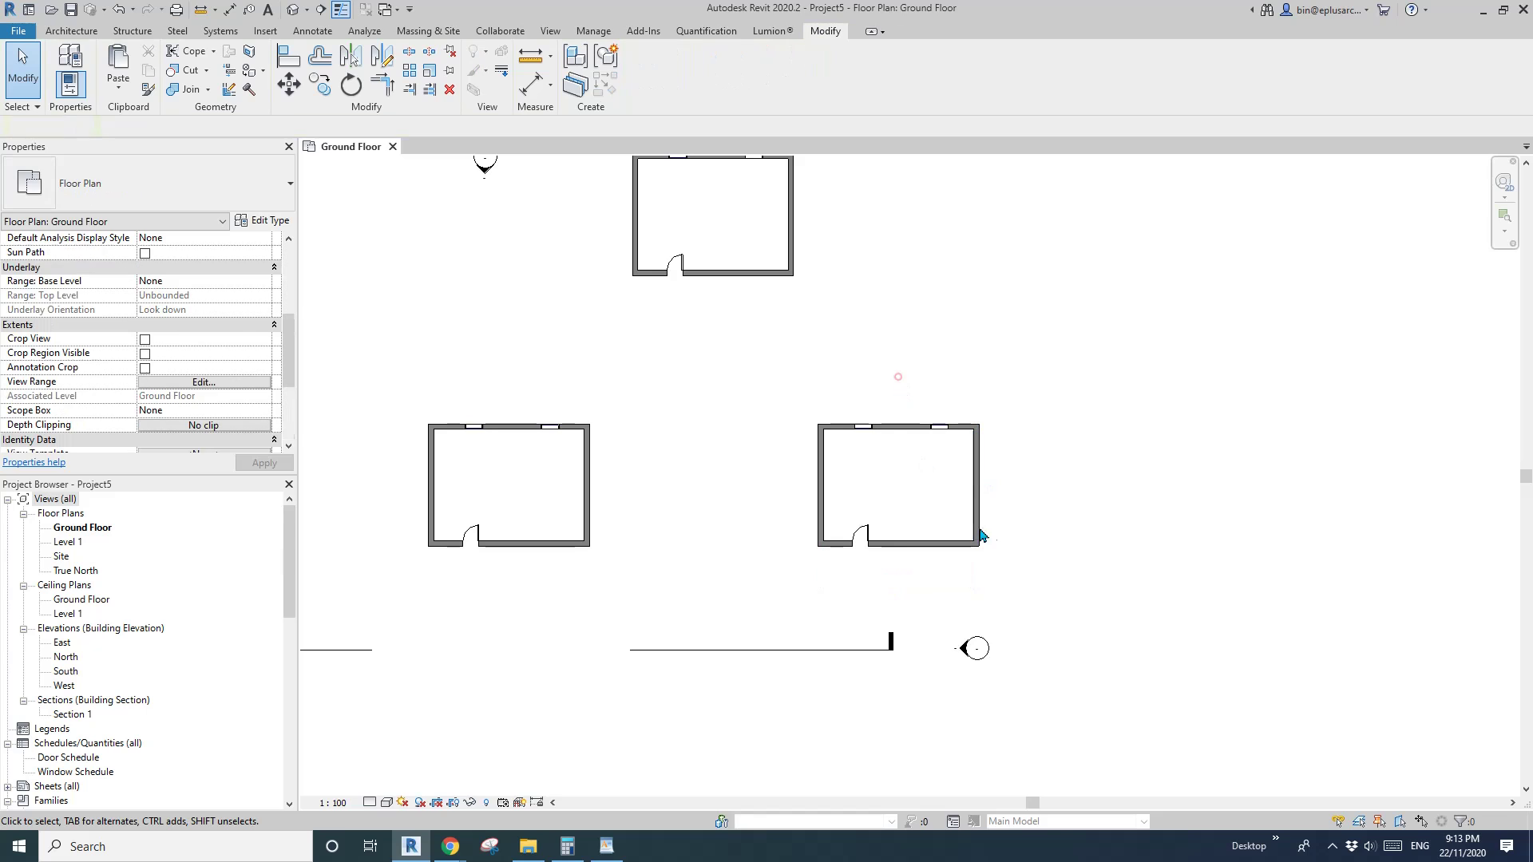
Step: Delete both pasted copies of the room, keeping only the original
{"action": "scroll", "coordinate": [811, 468], "scroll_direction": "down", "scroll_amount": 3}
{"action": "mouse_move", "coordinate": [752, 459]}
{"action": "middle_mouse_down"}
{"action": "mouse_move", "coordinate": [846, 476]}
{"action": "mouse_move", "coordinate": [752, 454]}
{"action": "middle_mouse_up"}
{"action": "scroll", "coordinate": [794, 472], "scroll_direction": "up", "scroll_amount": 1}
{"action": "left_click_drag", "start_coordinate": [677, 246], "coordinate": [869, 390]}
{"action": "key", "text": "Delete"}
{"action": "left_click_drag", "start_coordinate": [805, 450], "coordinate": [1017, 606]}
{"action": "key", "text": "Delete"}
{"action": "scroll", "coordinate": [514, 530], "scroll_direction": "up", "scroll_amount": 1}
{"action": "scroll", "coordinate": [516, 438], "scroll_direction": "up", "scroll_amount": 1}
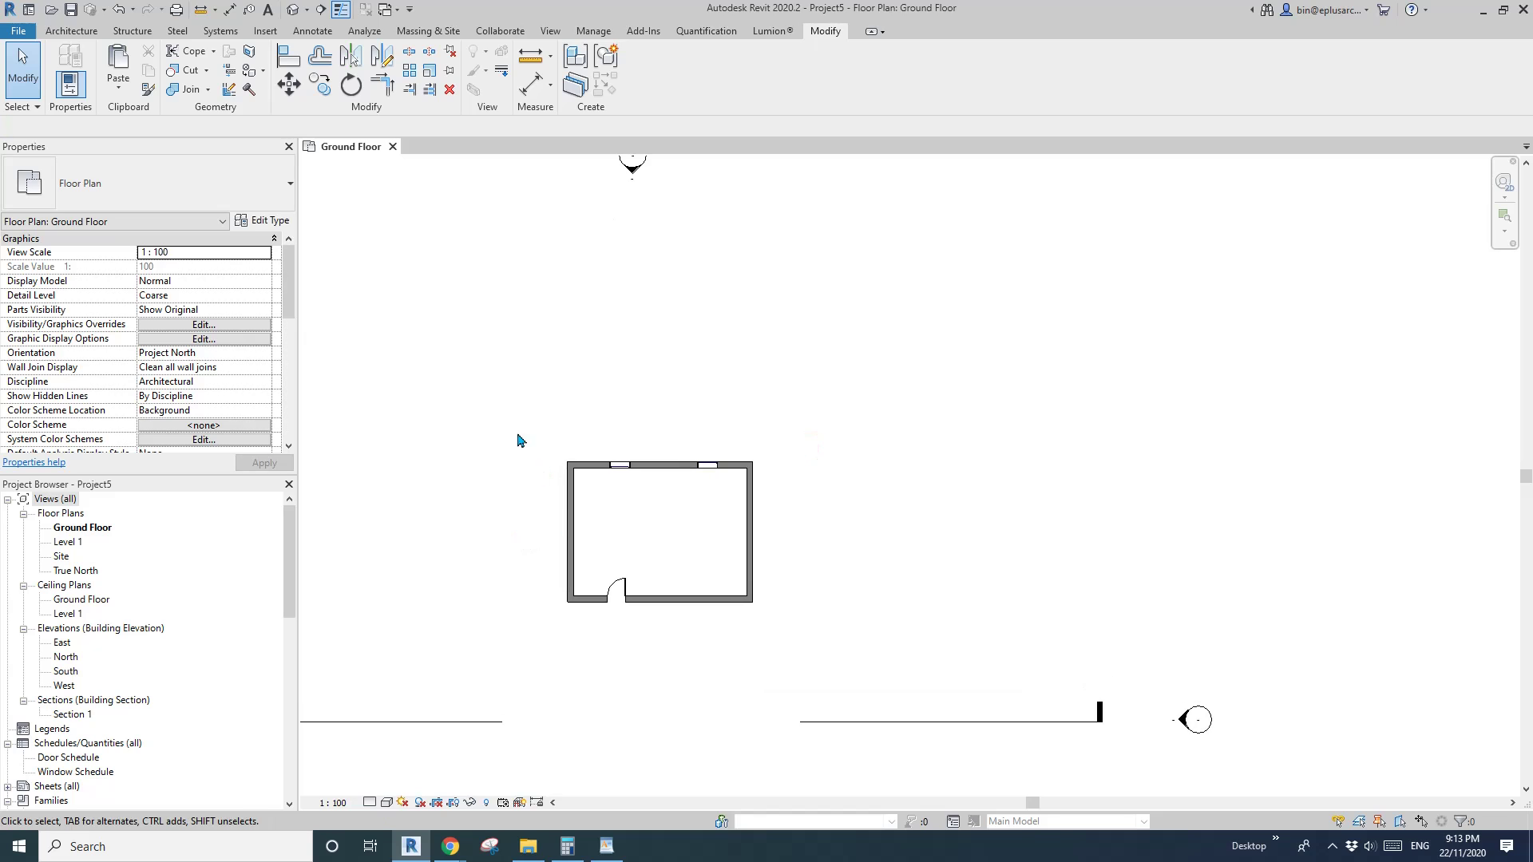
Step: Select the whole room with its door and windows and review the available paste options
{"action": "left_click_drag", "start_coordinate": [518, 433], "coordinate": [793, 611]}
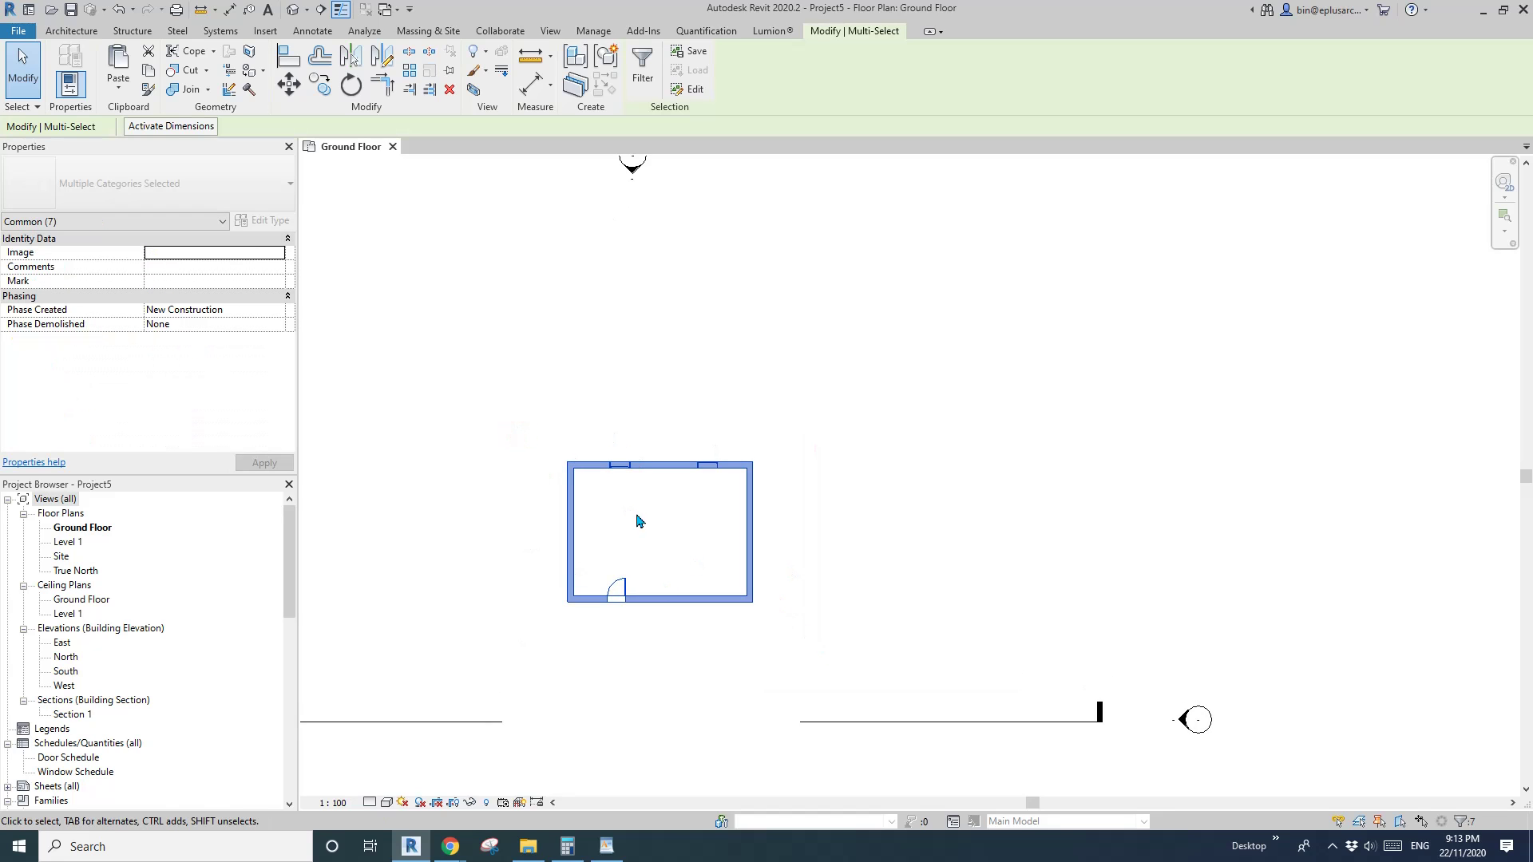
{"action": "key", "text": "Escape"}
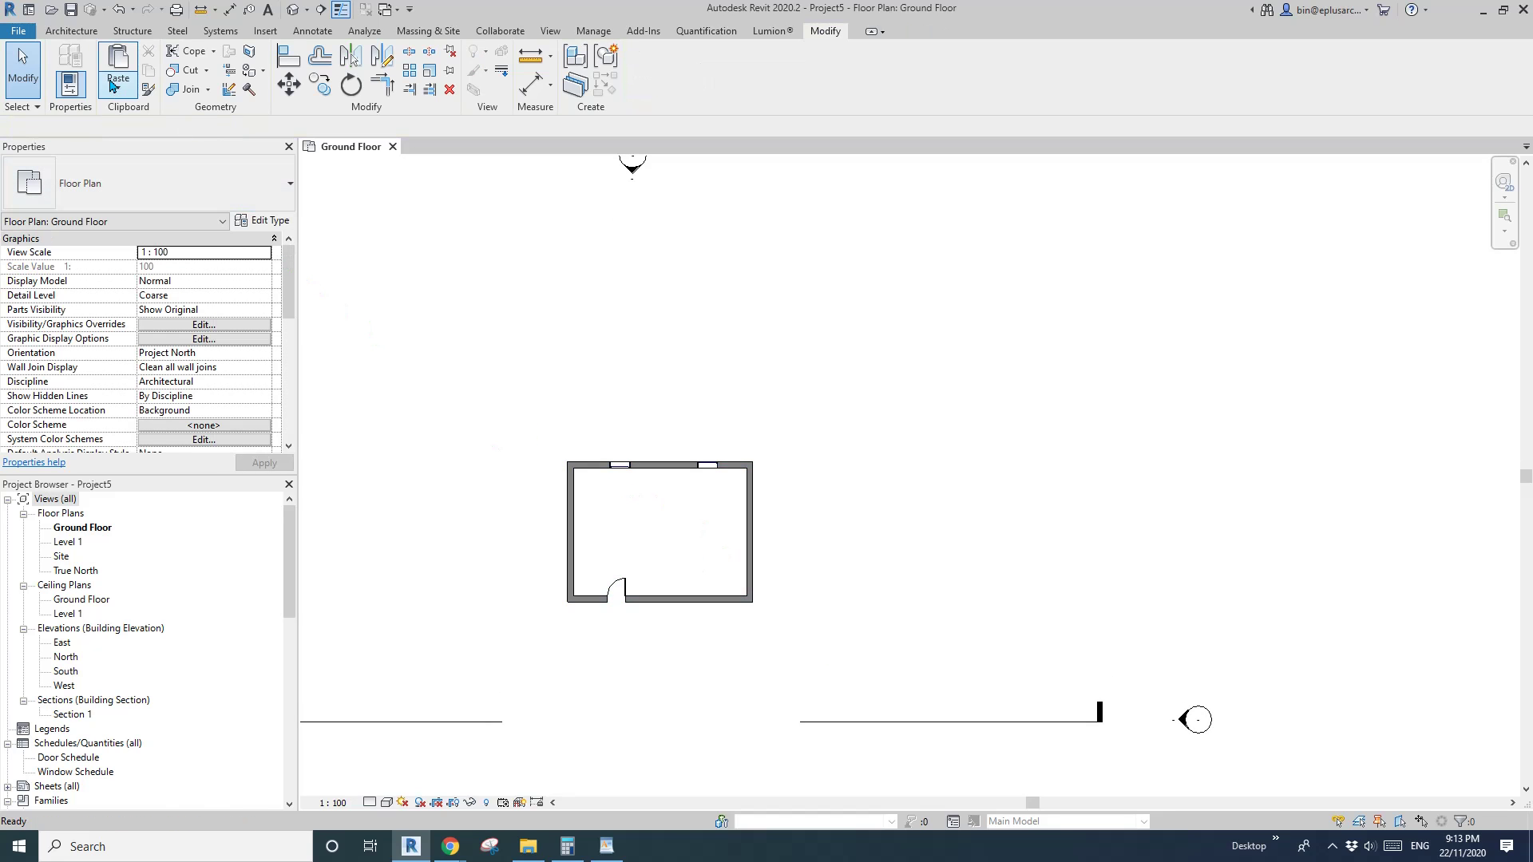
{"action": "left_click", "coordinate": [118, 84]}
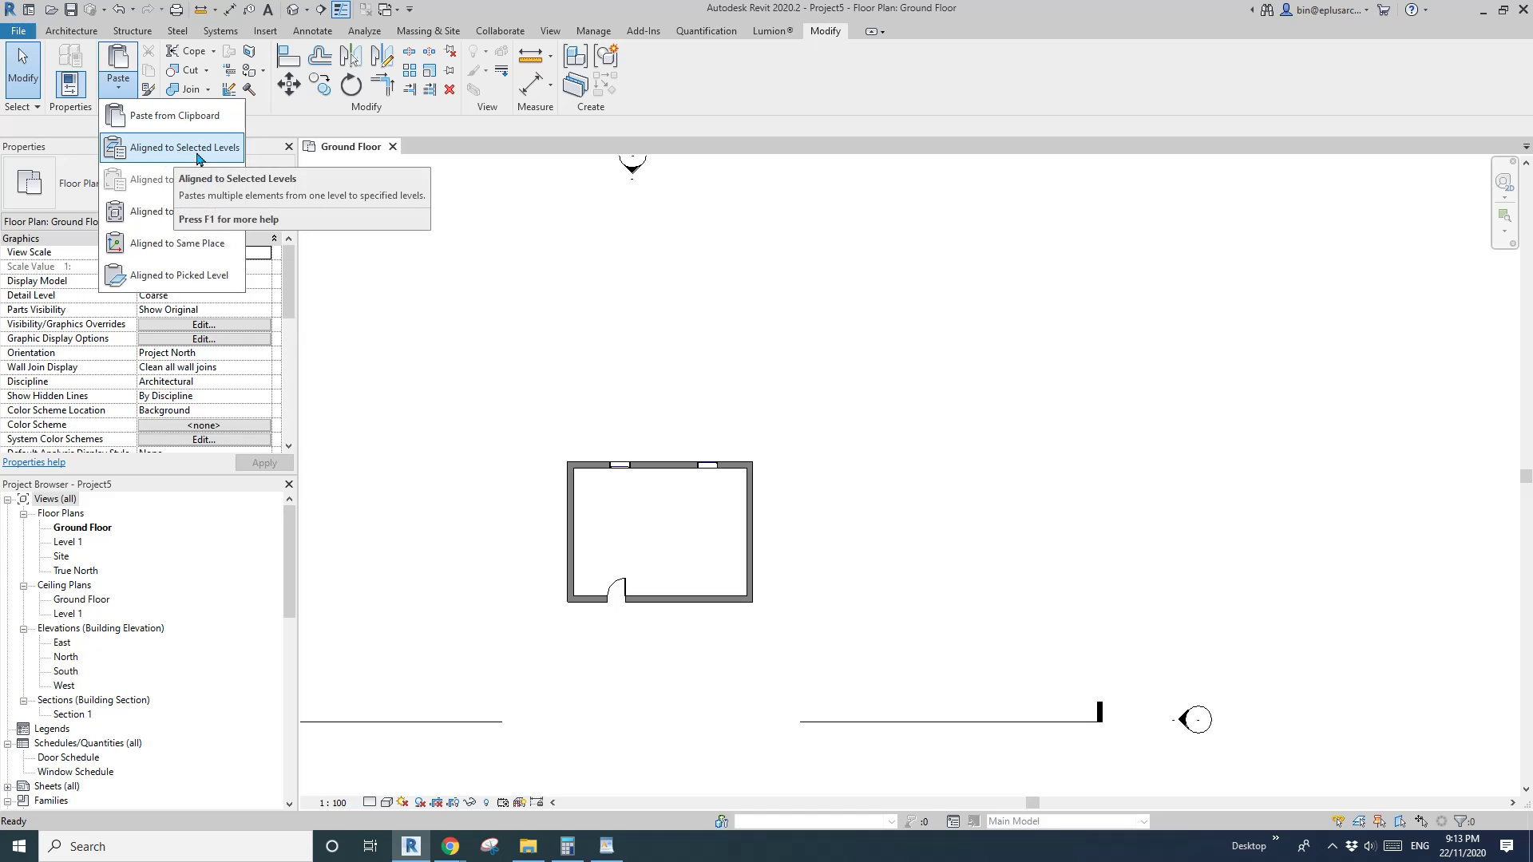
{"action": "left_click", "coordinate": [706, 279]}
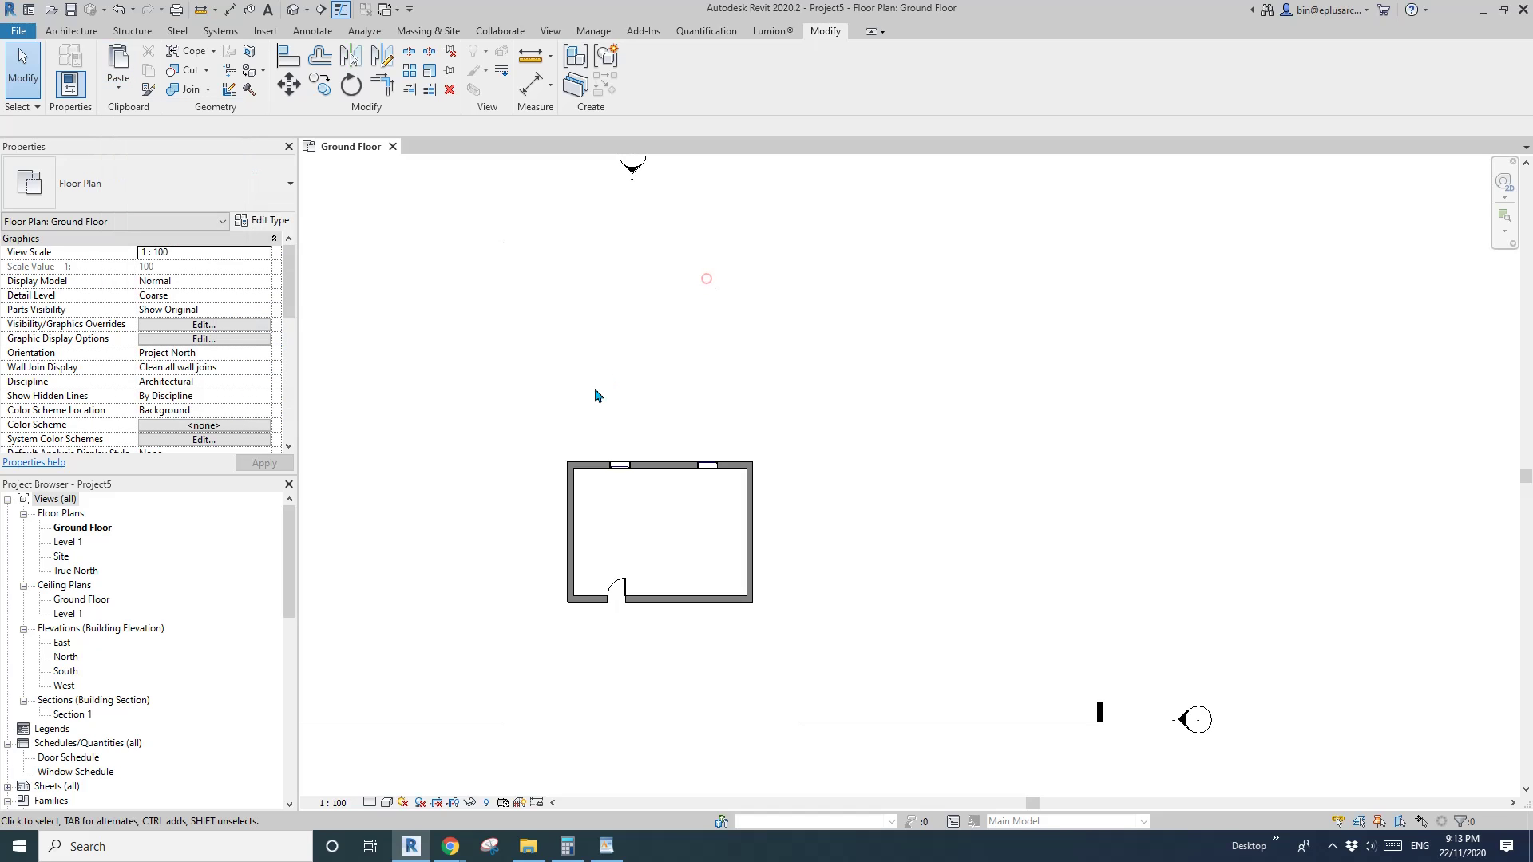
Step: In the South elevation, copy the Level 1 line upward to add levels at 8000 and 12000
{"action": "double_click", "coordinate": [87, 671]}
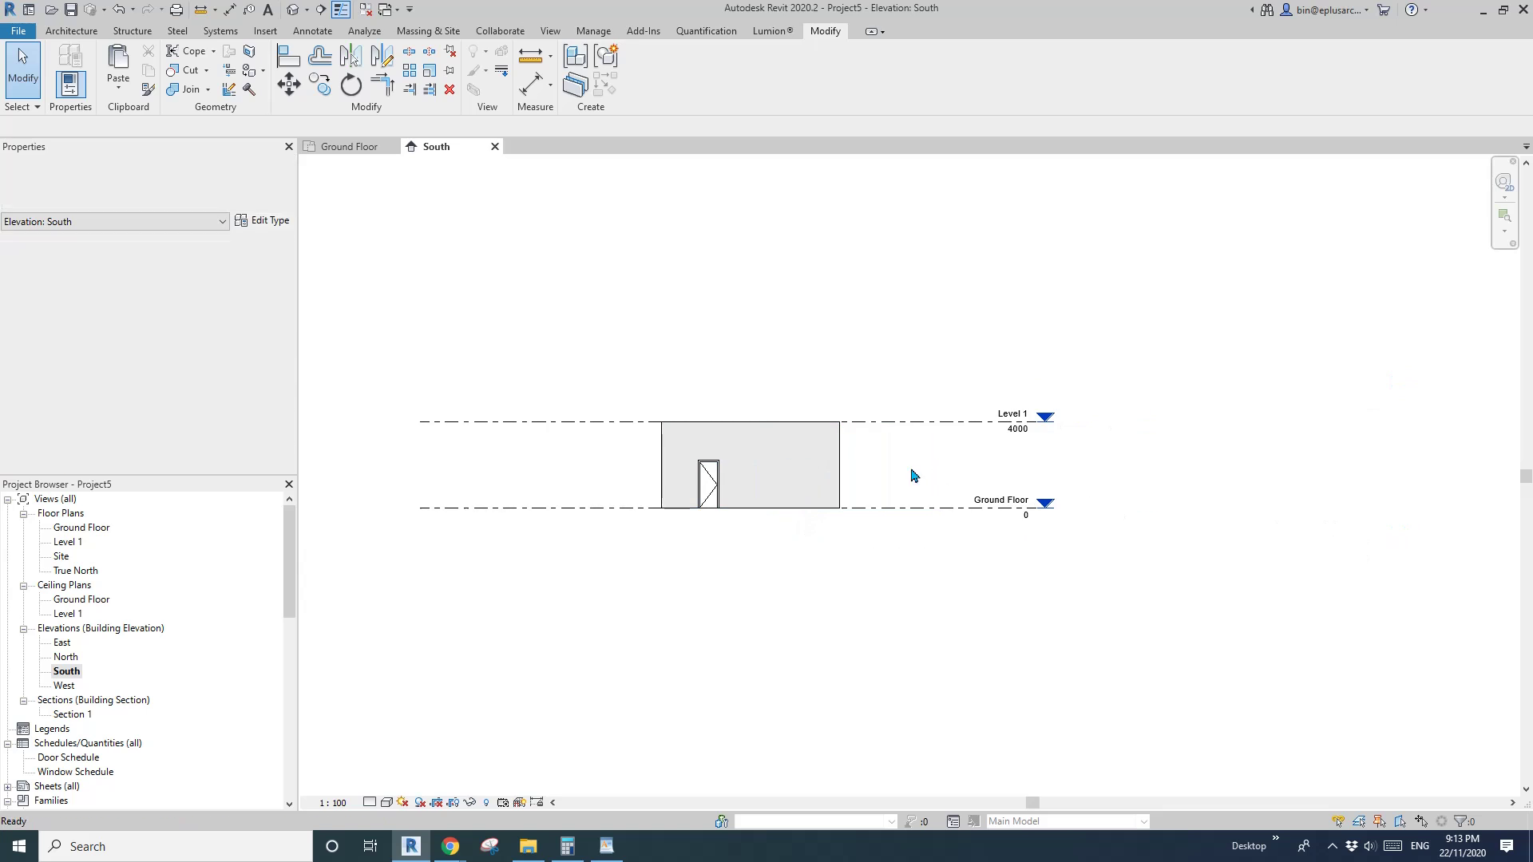
{"action": "left_click", "coordinate": [1042, 423]}
{"action": "middle_click_drag", "start_coordinate": [948, 479], "coordinate": [938, 535]}
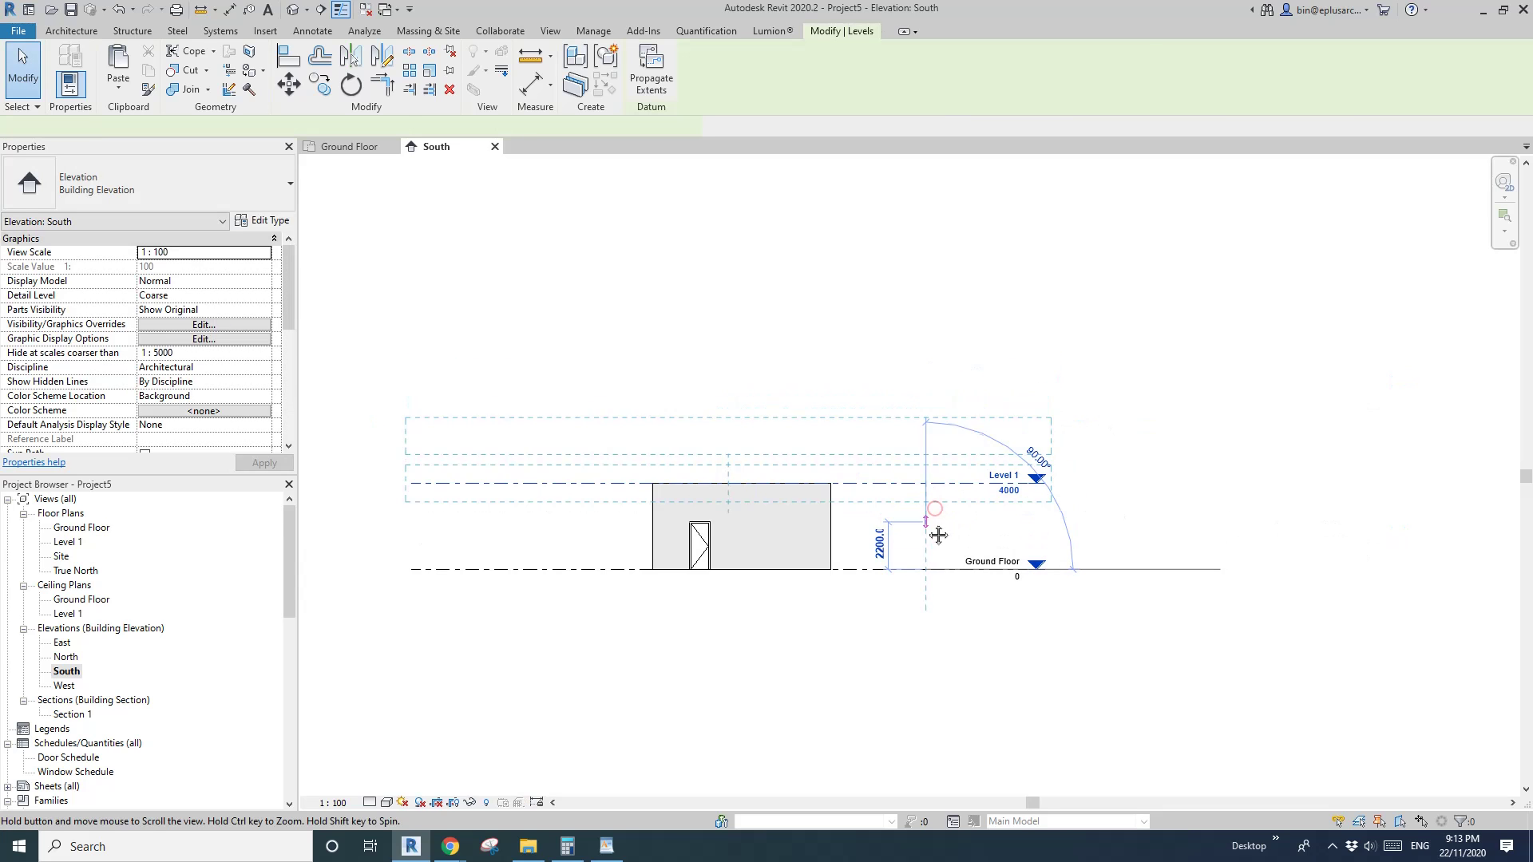
{"action": "key", "text": "c"}
{"action": "key", "text": "o"}
{"action": "left_click", "coordinate": [924, 483]}
{"action": "left_click", "coordinate": [925, 395]}
{"action": "left_click", "coordinate": [924, 309]}
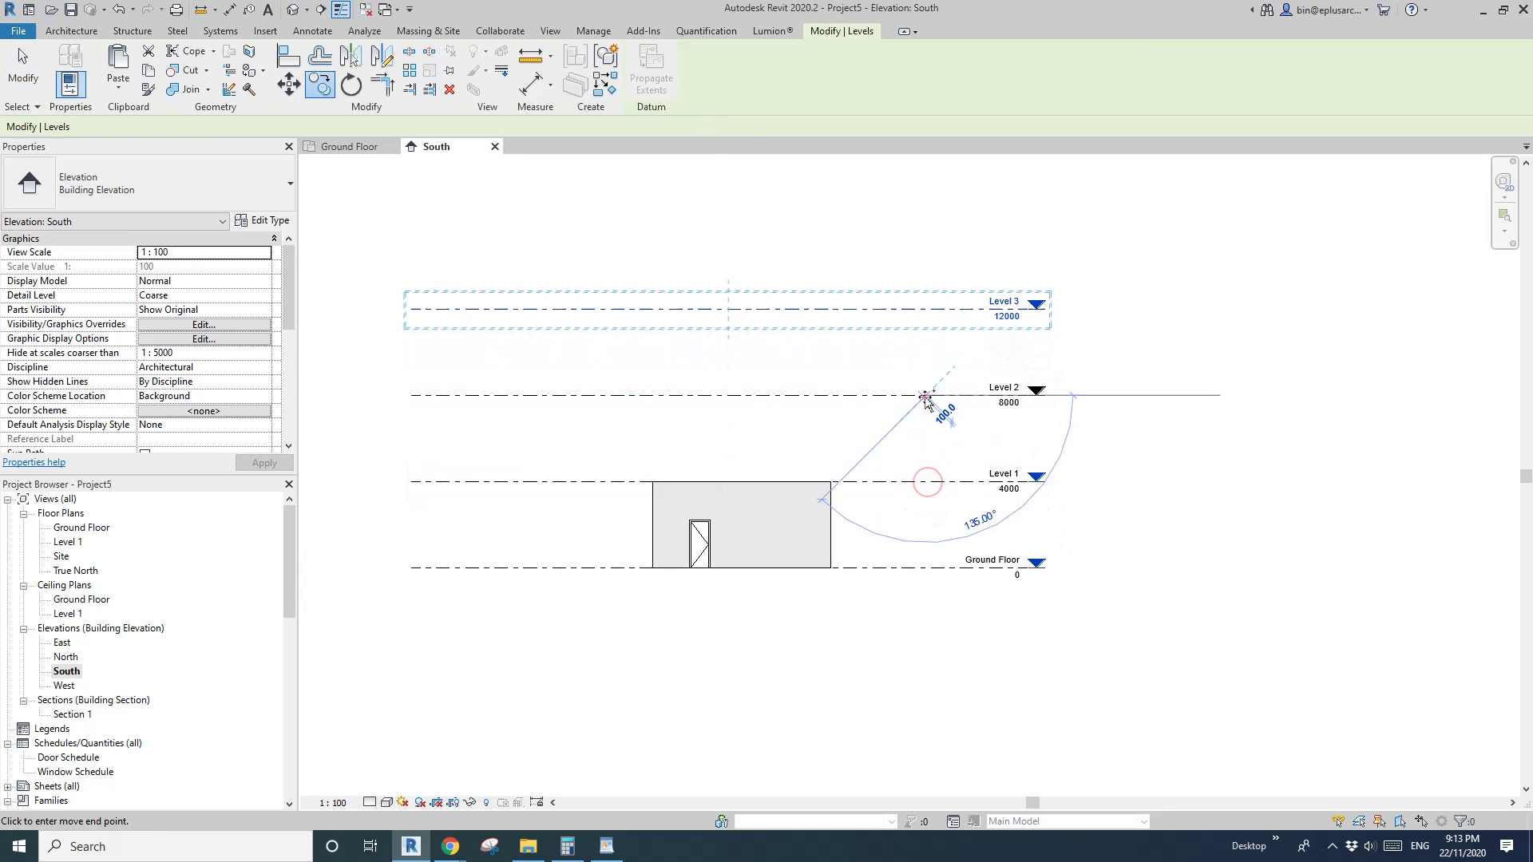
Step: Continue copying the level line upward at 4000 spacing to add levels at 16000, 20000, 24000 and 28000
{"action": "left_click", "coordinate": [926, 309]}
{"action": "scroll", "coordinate": [923, 342], "scroll_direction": "down", "scroll_amount": 1}
{"action": "middle_click_drag", "start_coordinate": [923, 341], "coordinate": [889, 536]}
{"action": "scroll", "coordinate": [881, 447], "scroll_direction": "down", "scroll_amount": 1}
{"action": "left_click", "coordinate": [889, 435]}
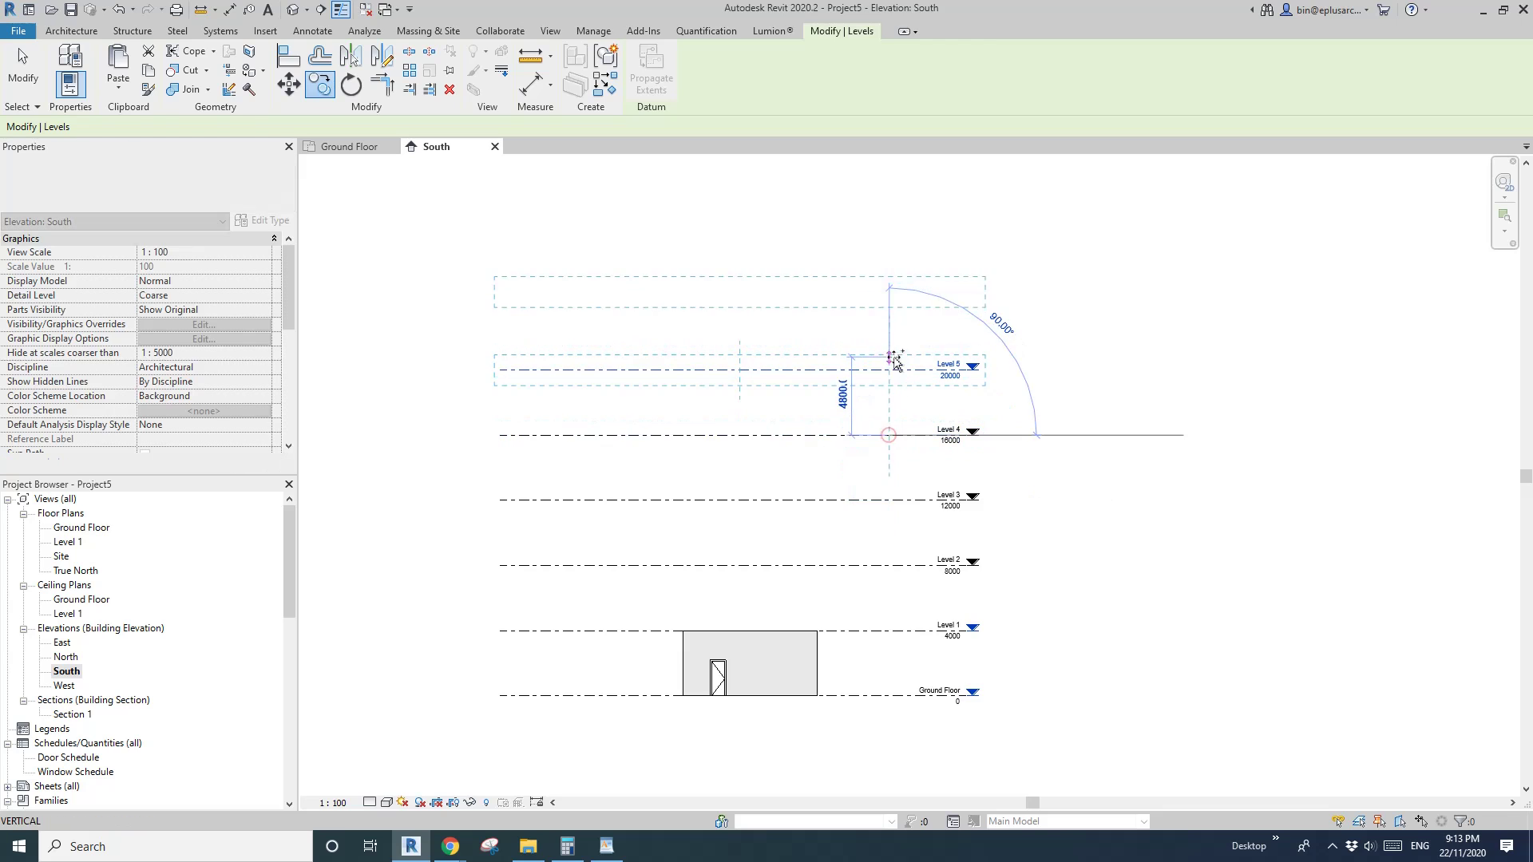
{"action": "left_click", "coordinate": [893, 369]}
{"action": "left_click", "coordinate": [892, 304]}
{"action": "left_click", "coordinate": [892, 240]}
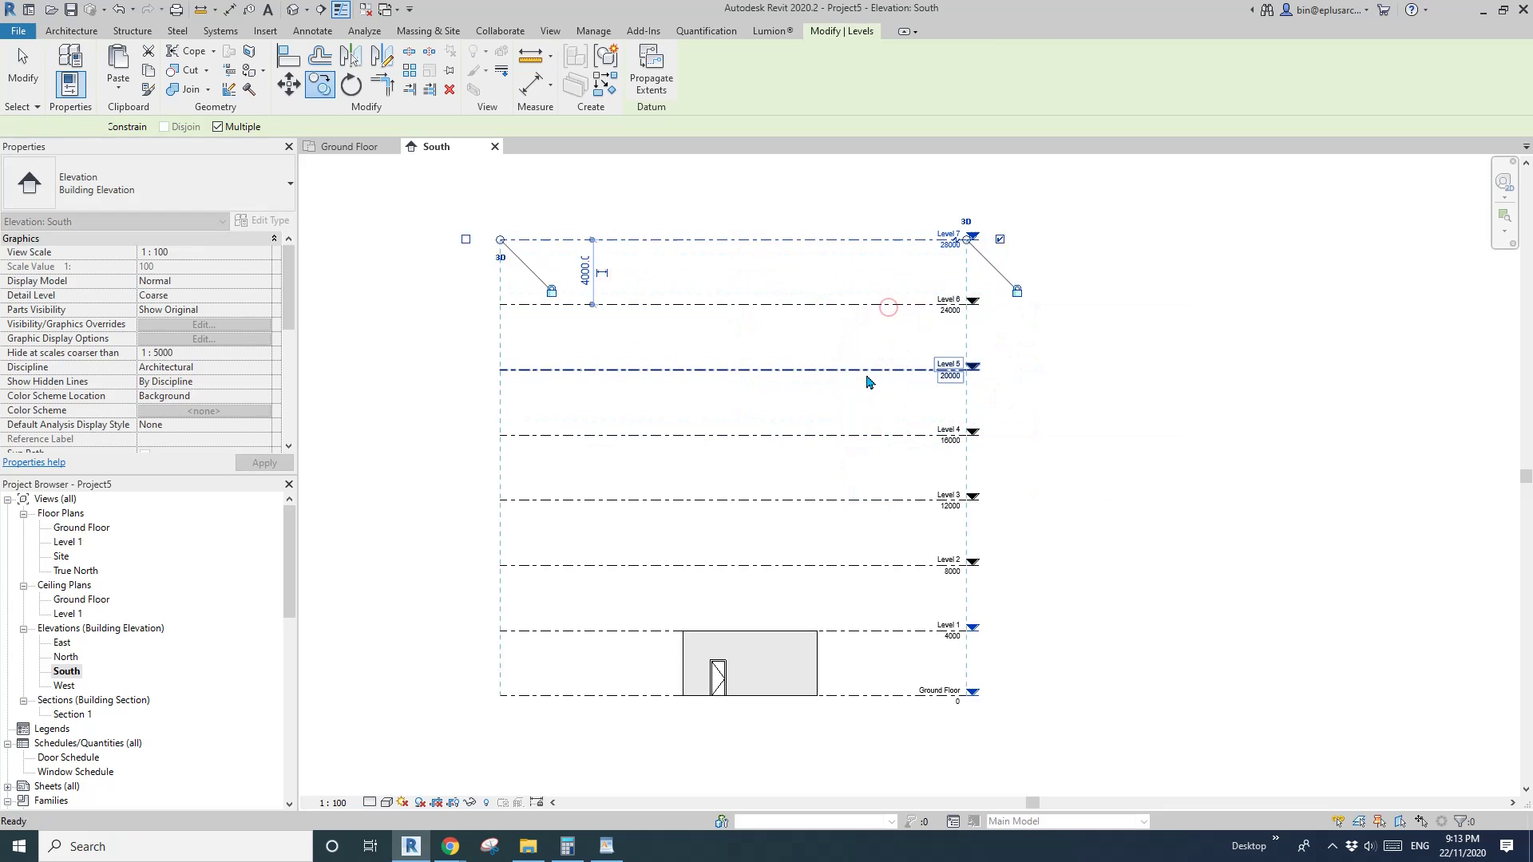
{"action": "key", "text": "Escape"}
{"action": "key", "text": "Escape"}
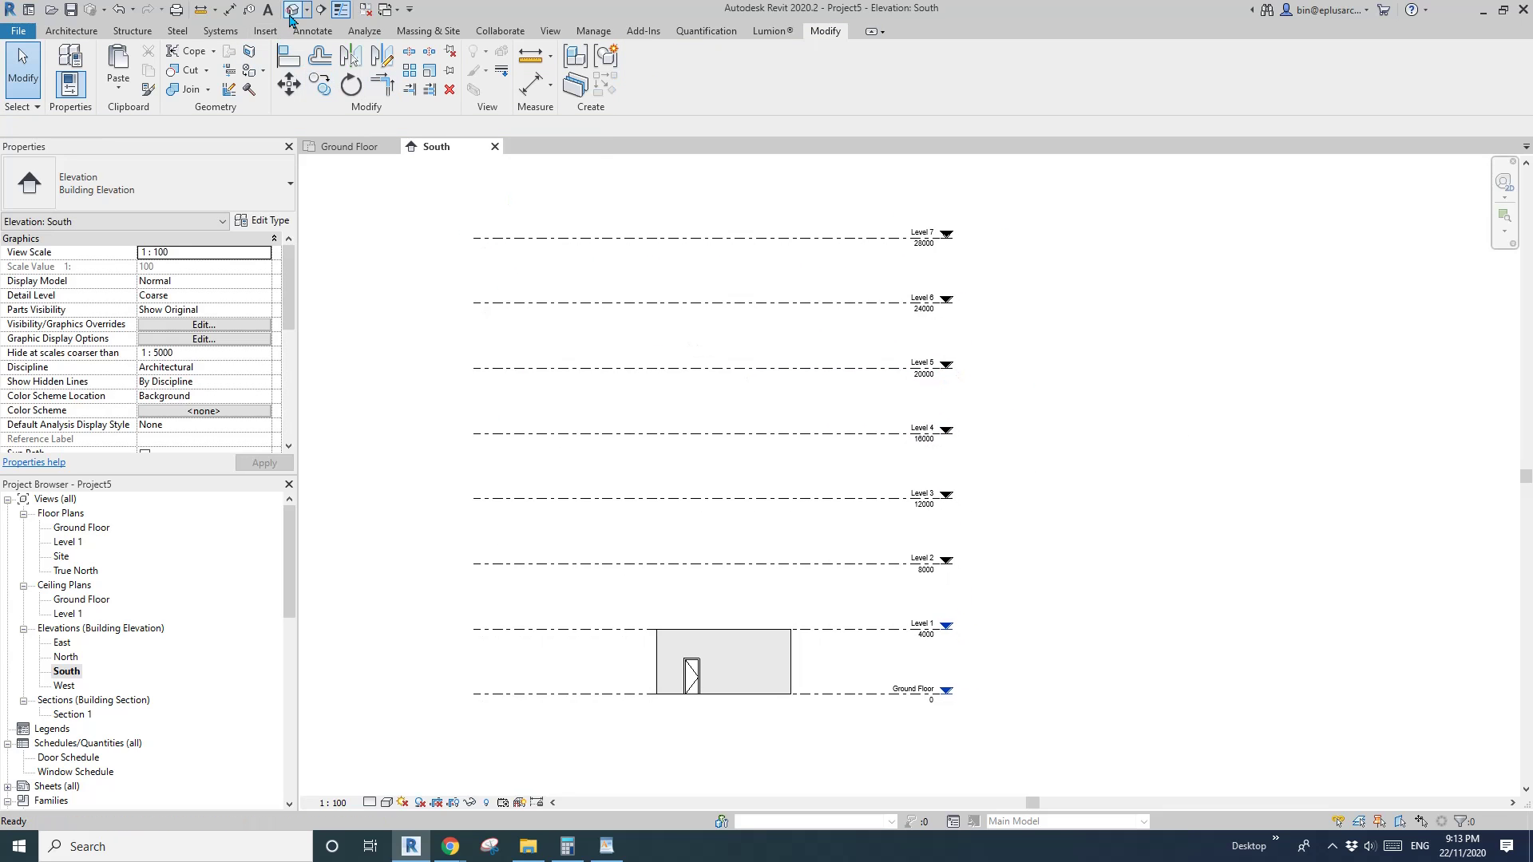
Step: Open the default 3D view showing the room together with the level lines
{"action": "left_click", "coordinate": [291, 12]}
{"action": "scroll", "coordinate": [530, 343], "scroll_direction": "down", "scroll_amount": 2}
{"action": "scroll", "coordinate": [816, 463], "scroll_direction": "up", "scroll_amount": 1}
{"action": "middle_click_drag", "start_coordinate": [816, 463], "coordinate": [759, 496]}
{"action": "scroll", "coordinate": [821, 483], "scroll_direction": "up", "scroll_amount": 4}
{"action": "scroll", "coordinate": [757, 488], "scroll_direction": "down", "scroll_amount": 3}
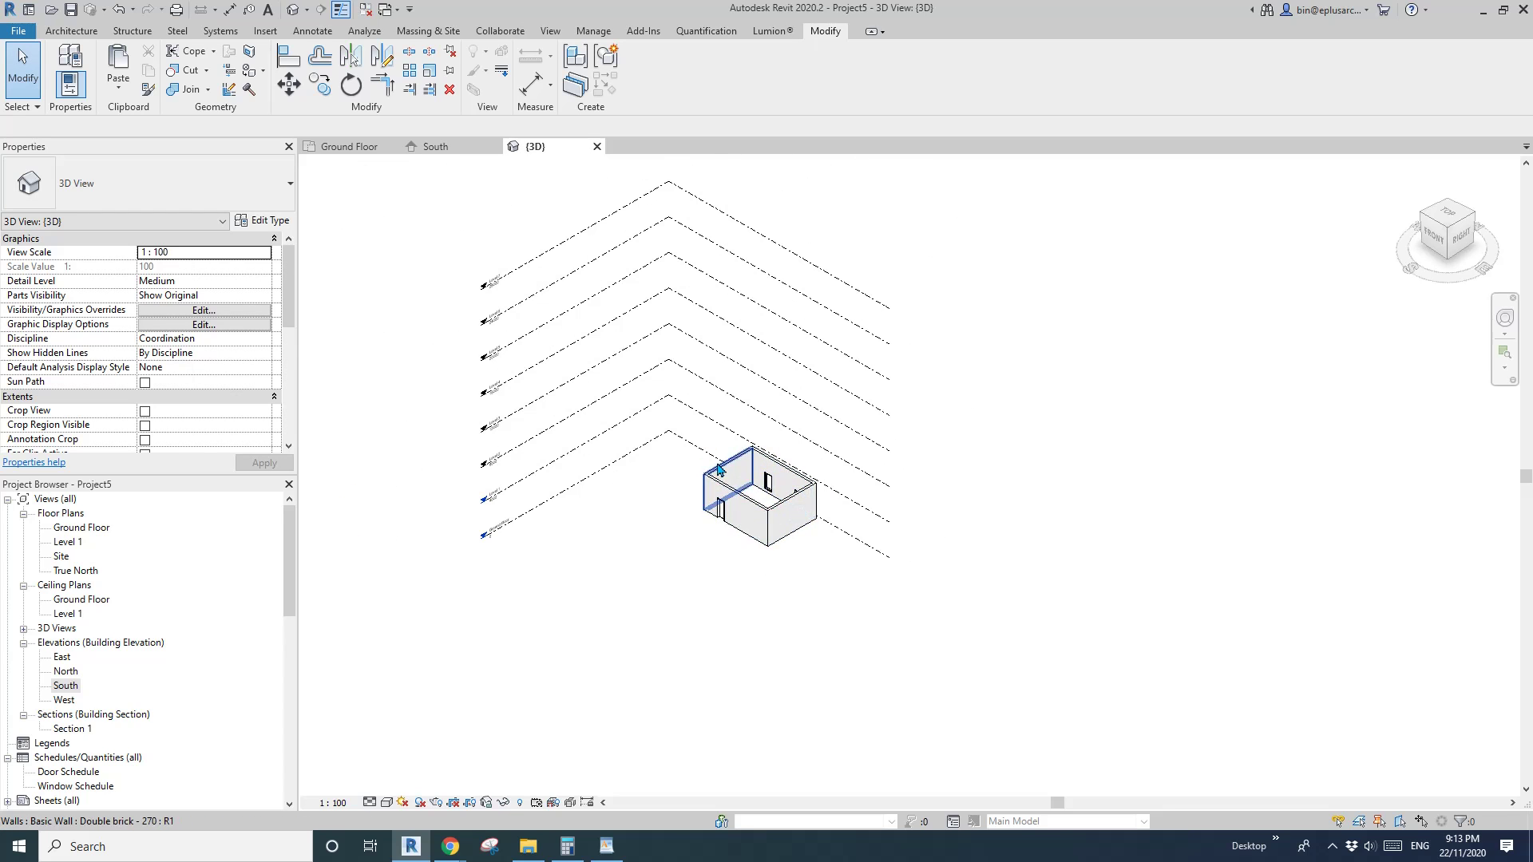
{"action": "middle_click_drag", "start_coordinate": [703, 492], "coordinate": [689, 514]}
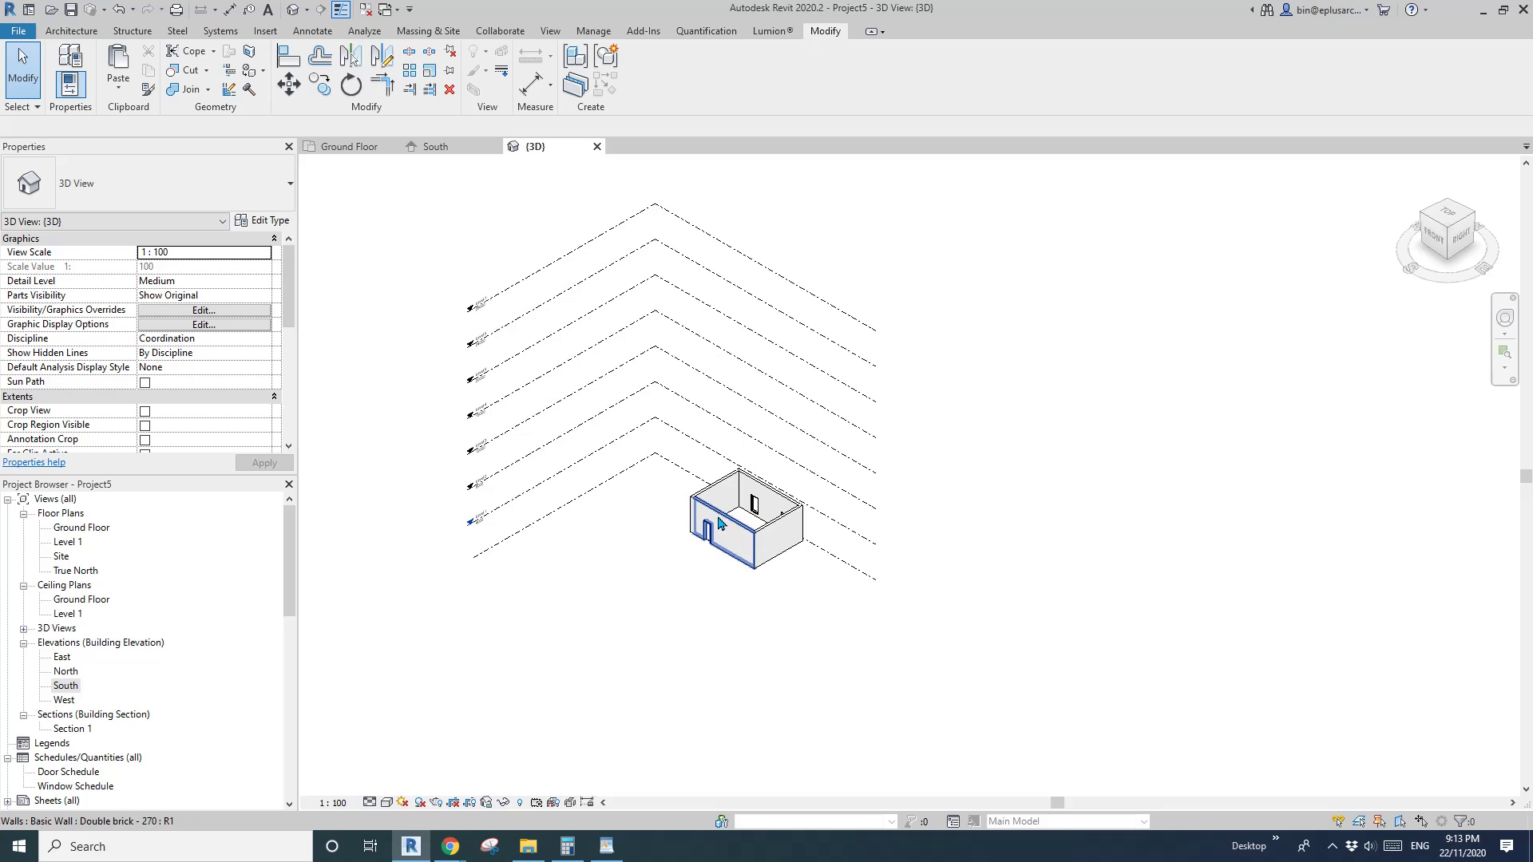
Step: Paste the copied room aligned to selected levels, choosing Level 1 through Level 7
{"action": "left_click", "coordinate": [122, 96]}
{"action": "left_click", "coordinate": [154, 158]}
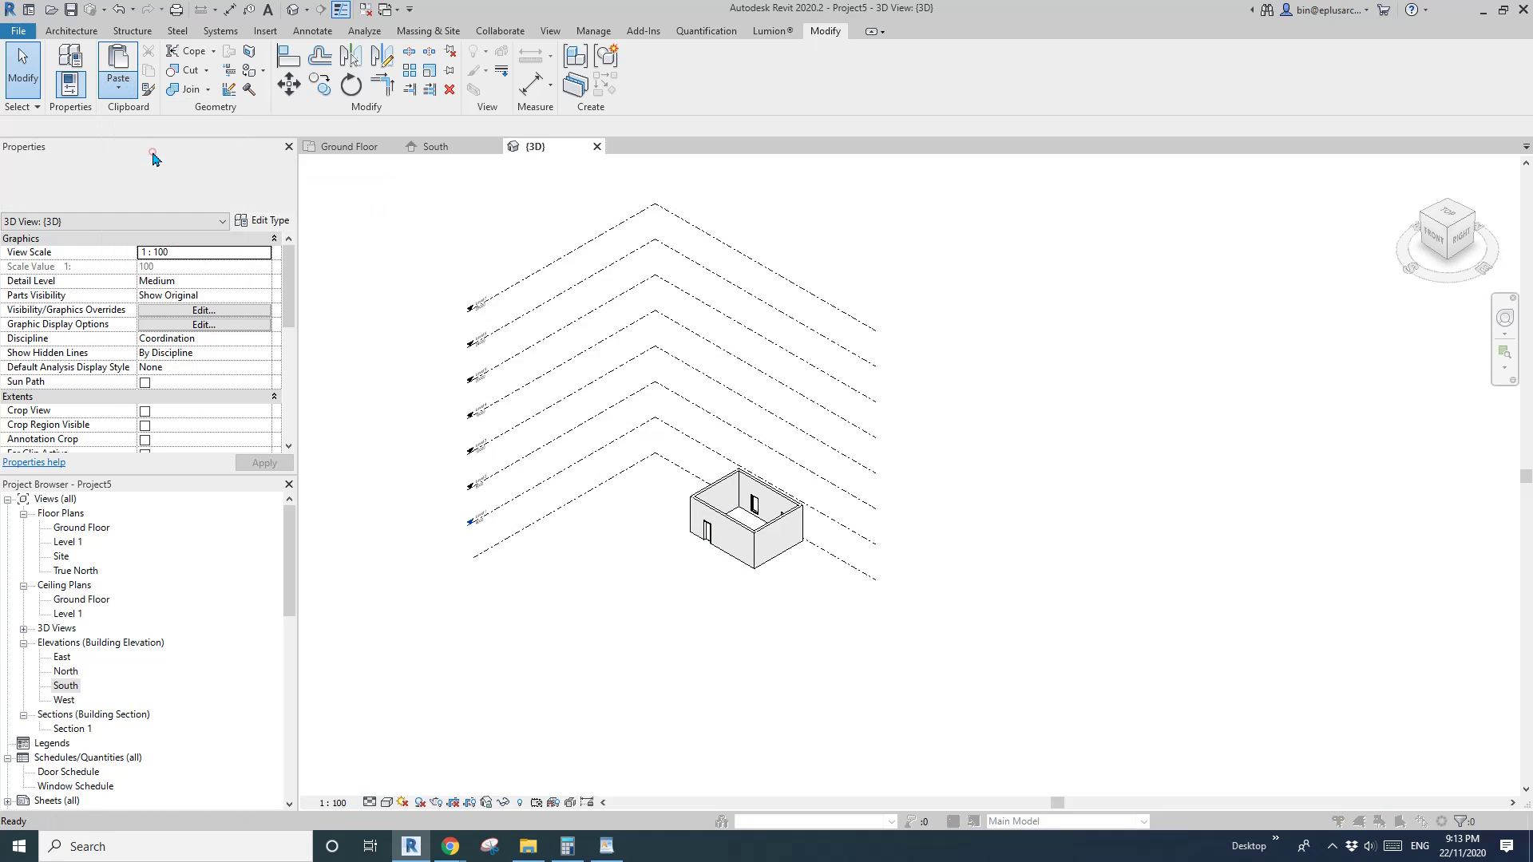
{"action": "left_click_drag", "start_coordinate": [918, 304], "coordinate": [1095, 269]}
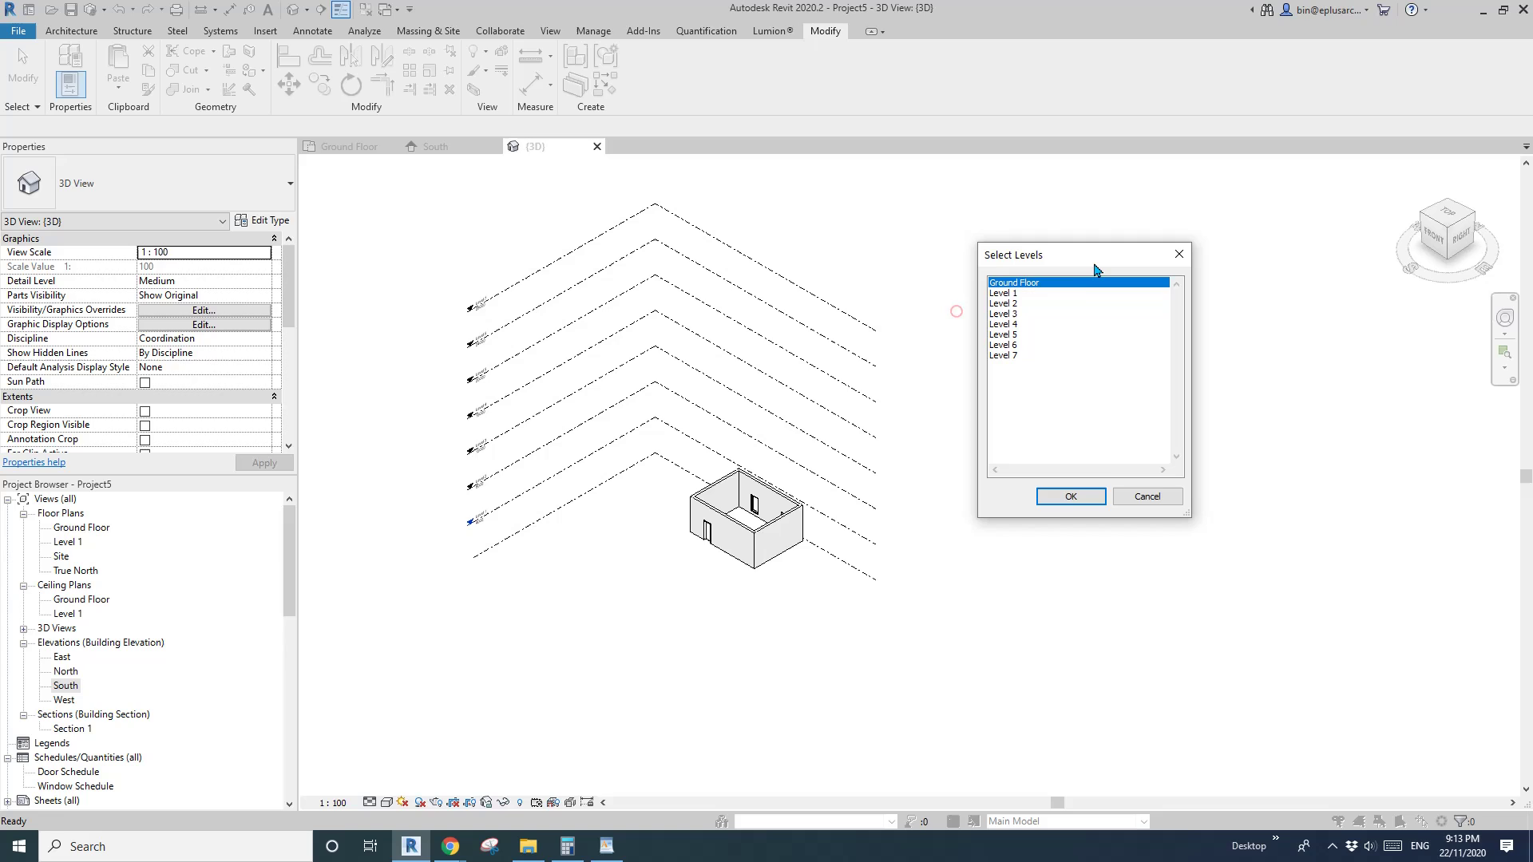
{"action": "left_click", "coordinate": [1046, 296]}
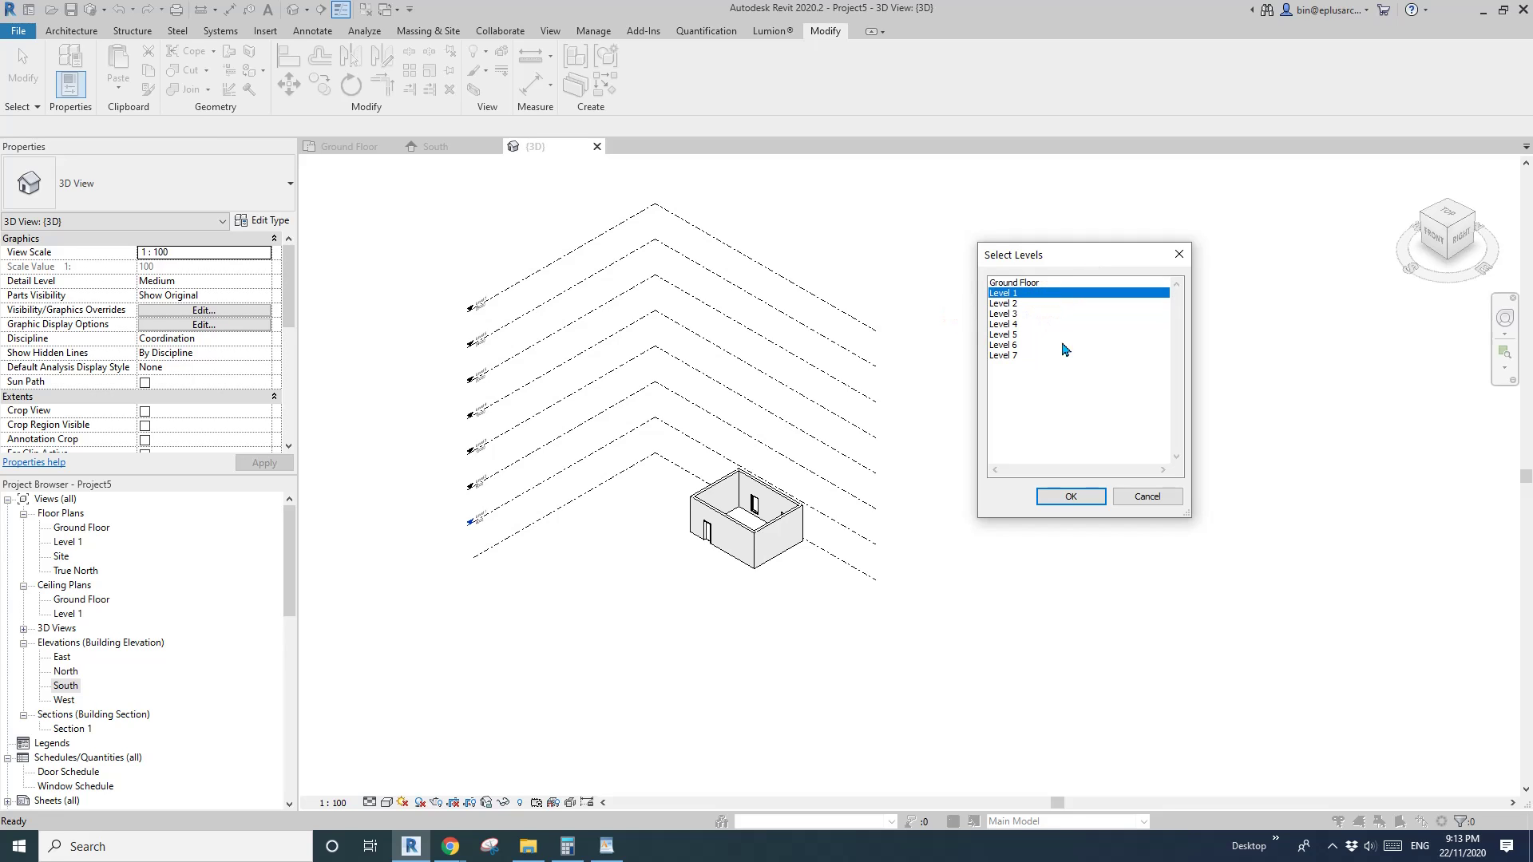
{"action": "left_click", "coordinate": [1020, 359], "text": "shift"}
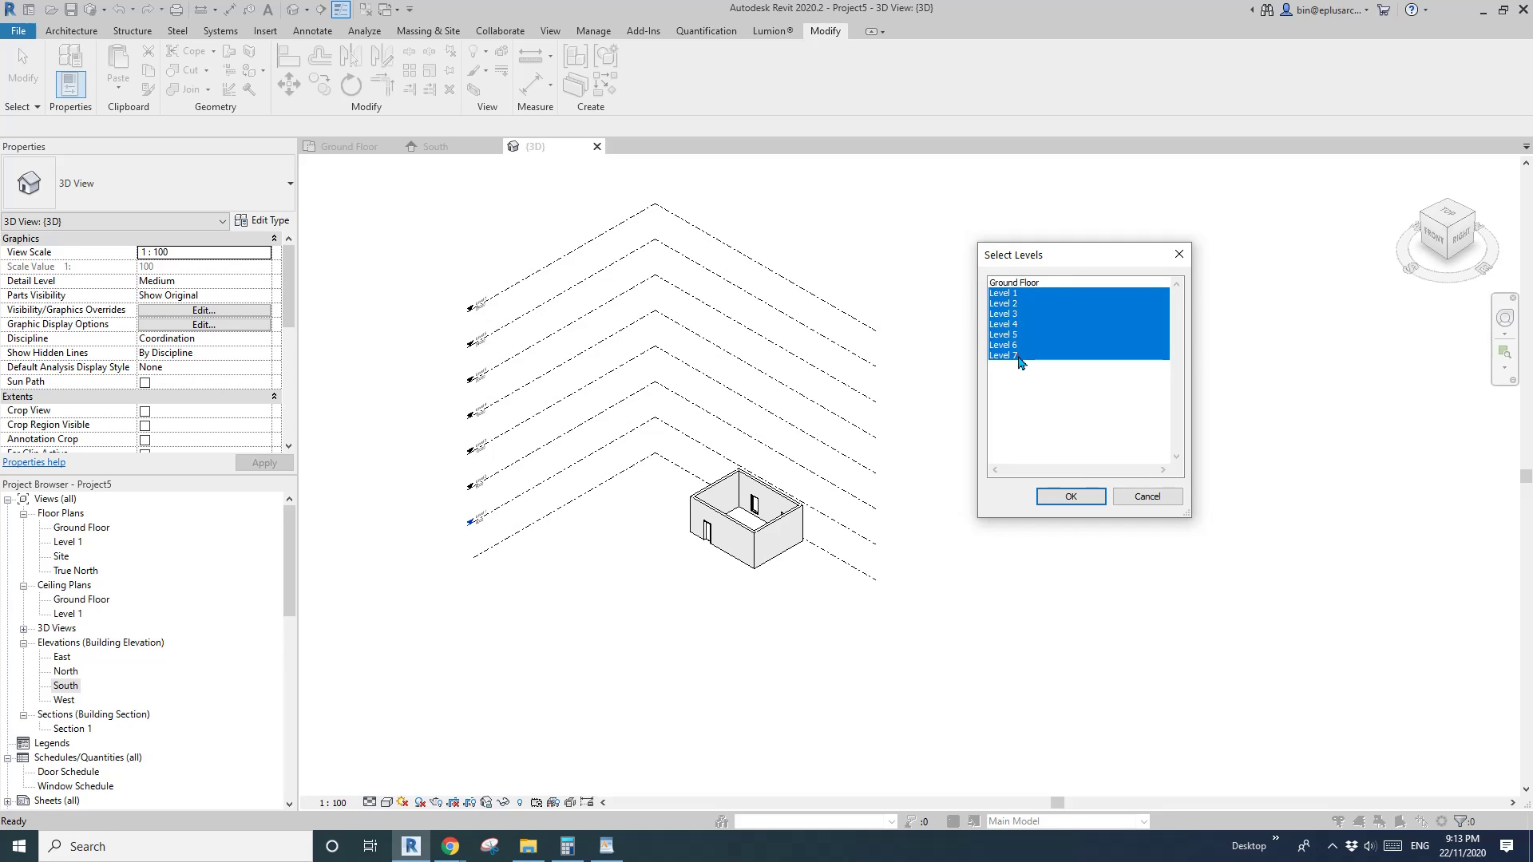
{"action": "left_click", "coordinate": [1071, 496]}
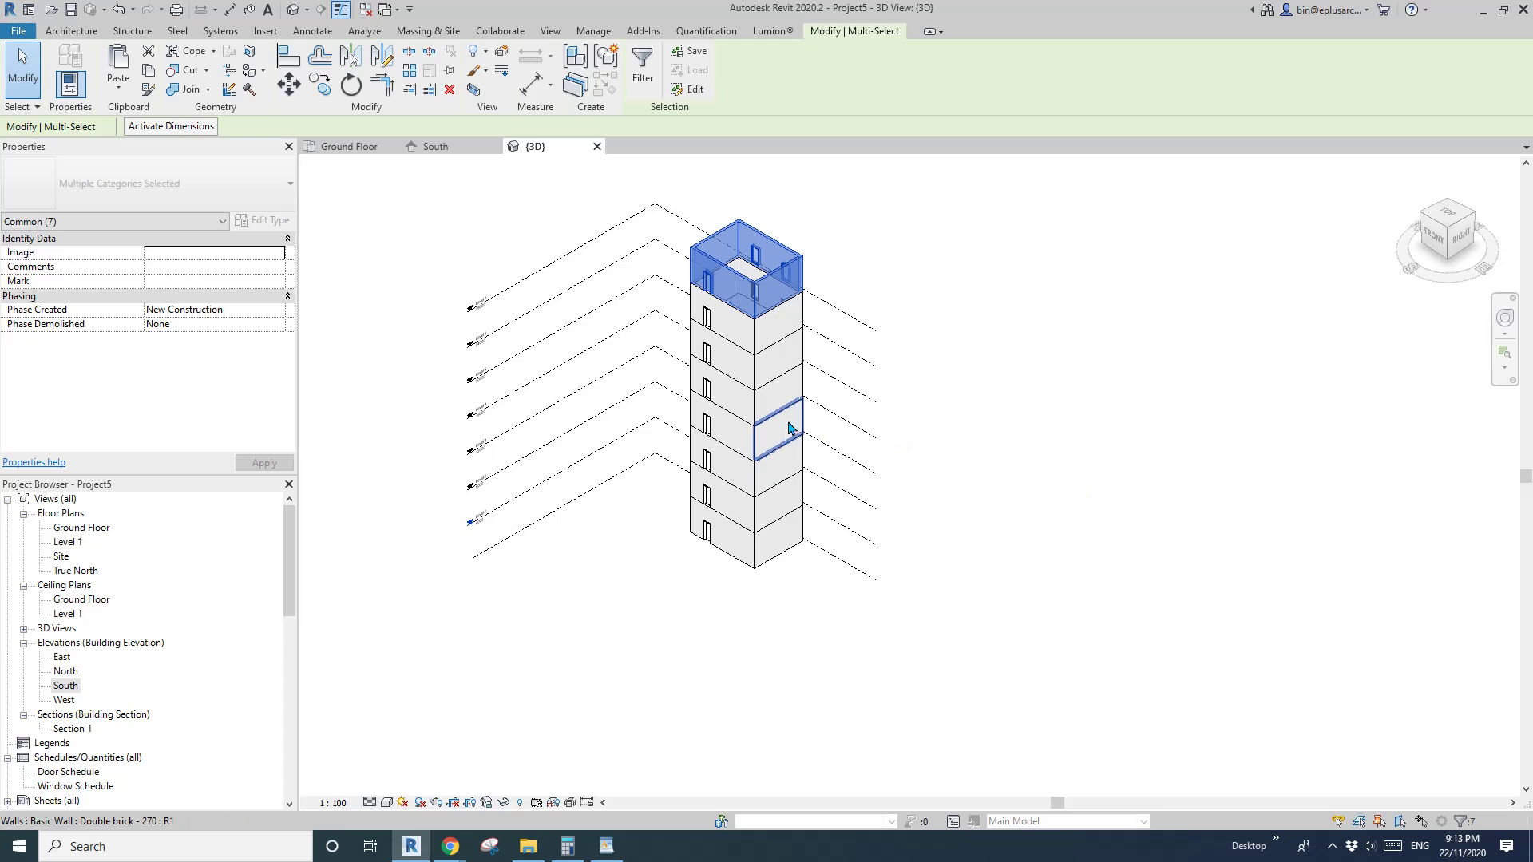
Step: Delete the entire stack of rooms, including the original, keeping only the levels
{"action": "left_click_drag", "start_coordinate": [589, 199], "coordinate": [884, 609]}
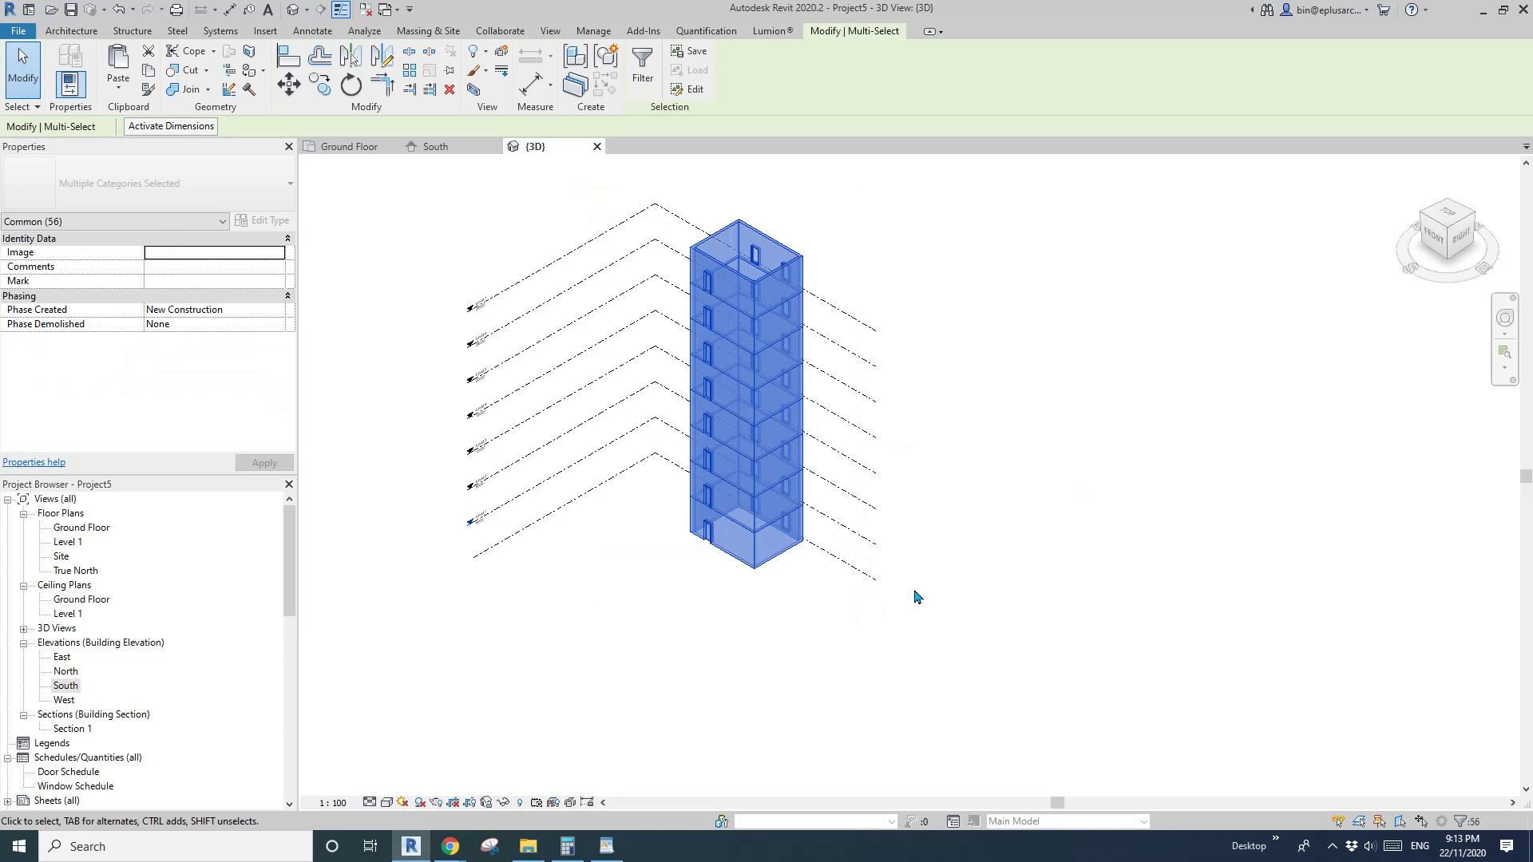
{"action": "left_click", "coordinate": [1023, 302]}
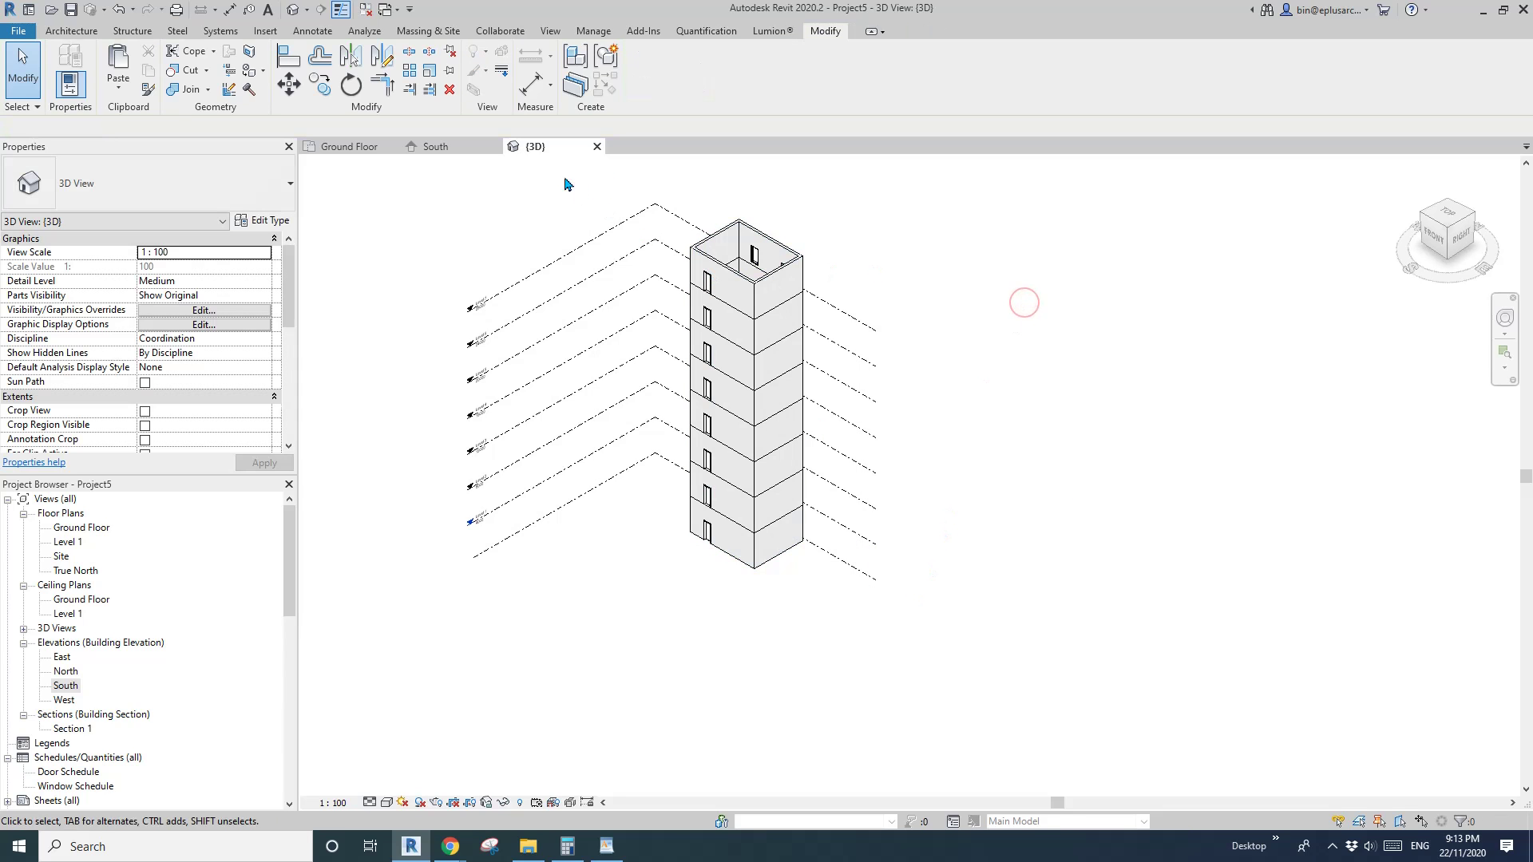
{"action": "left_click_drag", "start_coordinate": [566, 176], "coordinate": [831, 582]}
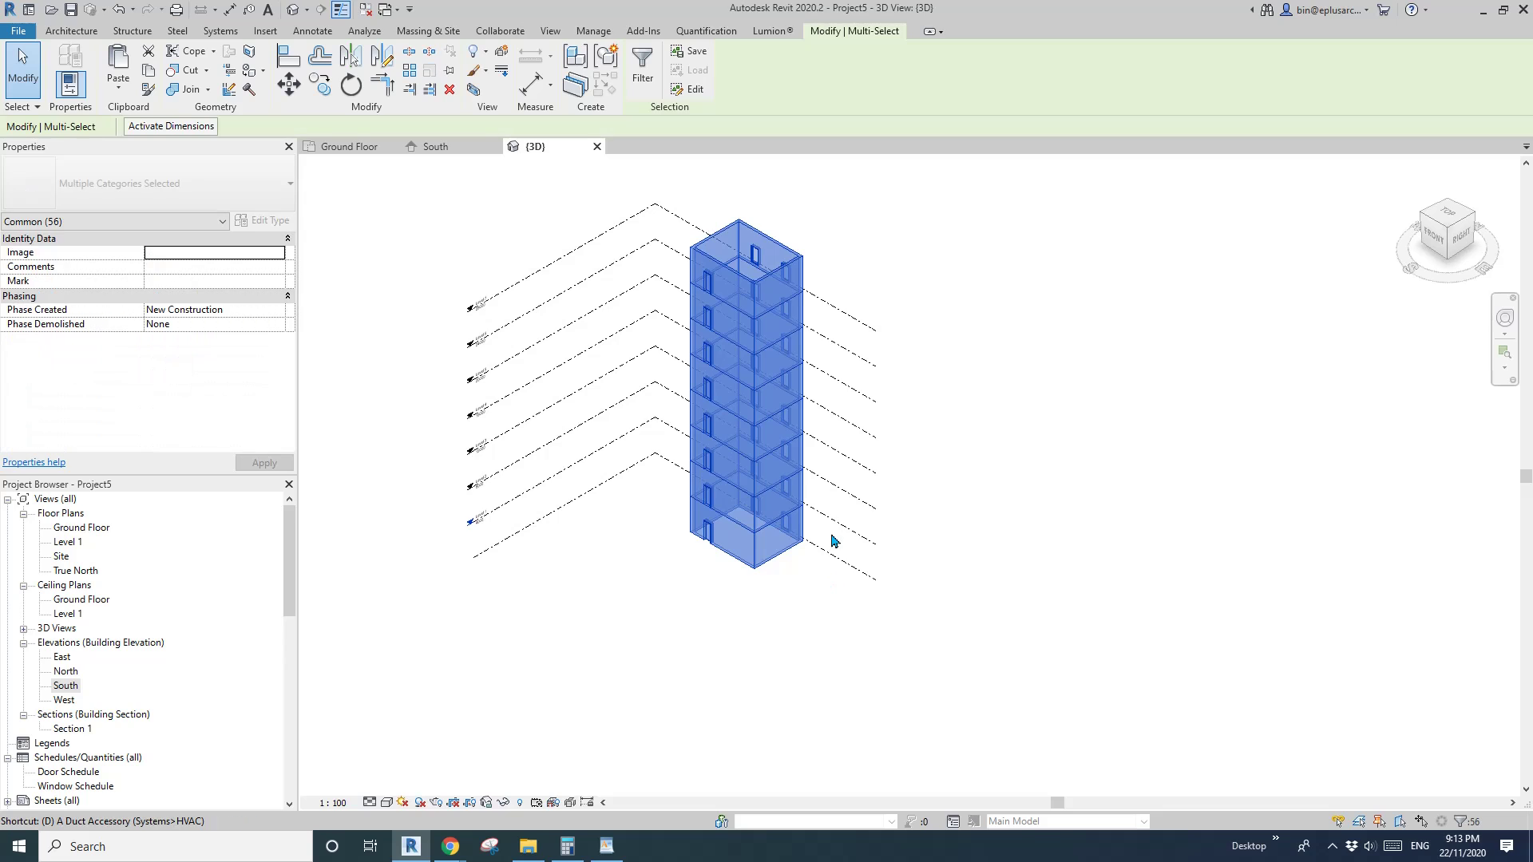
{"action": "key", "text": "Delete"}
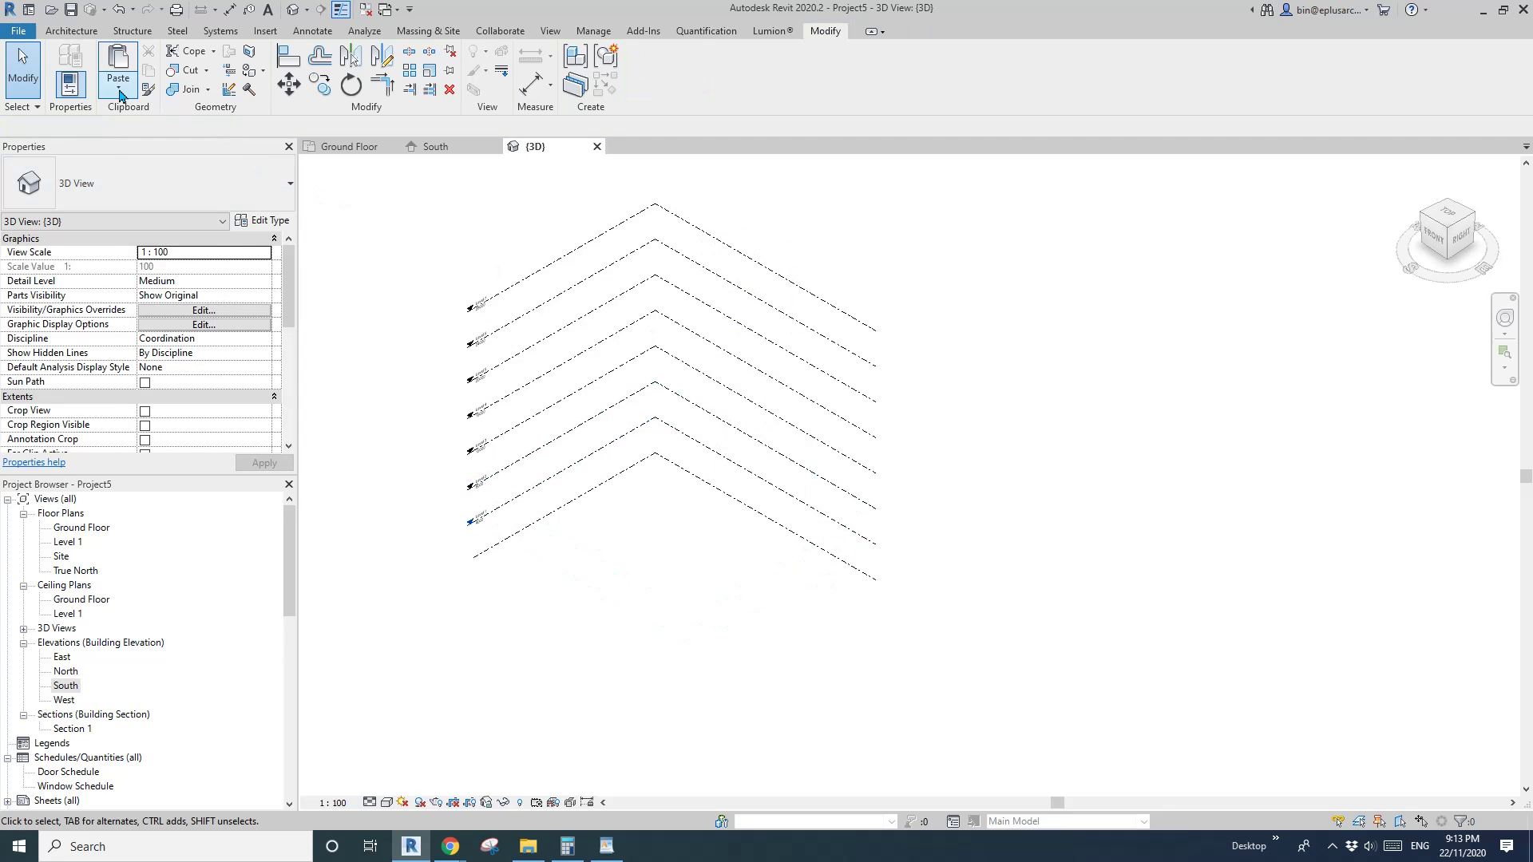
Step: Open the Ground Floor plan and compare its available paste options with those in the 3D view
{"action": "left_click", "coordinate": [120, 92]}
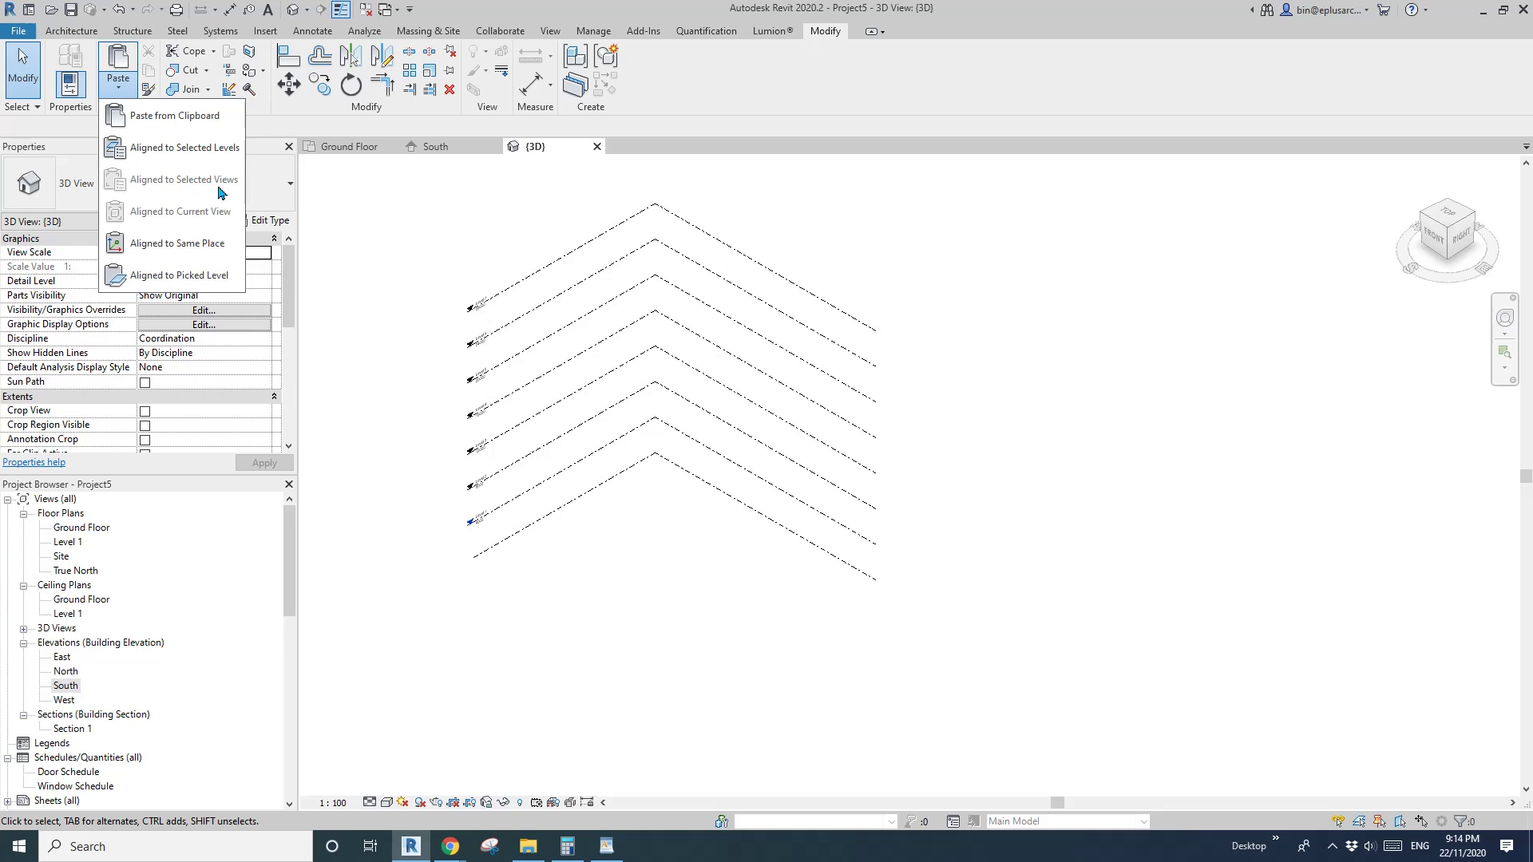
{"action": "left_click", "coordinate": [649, 287]}
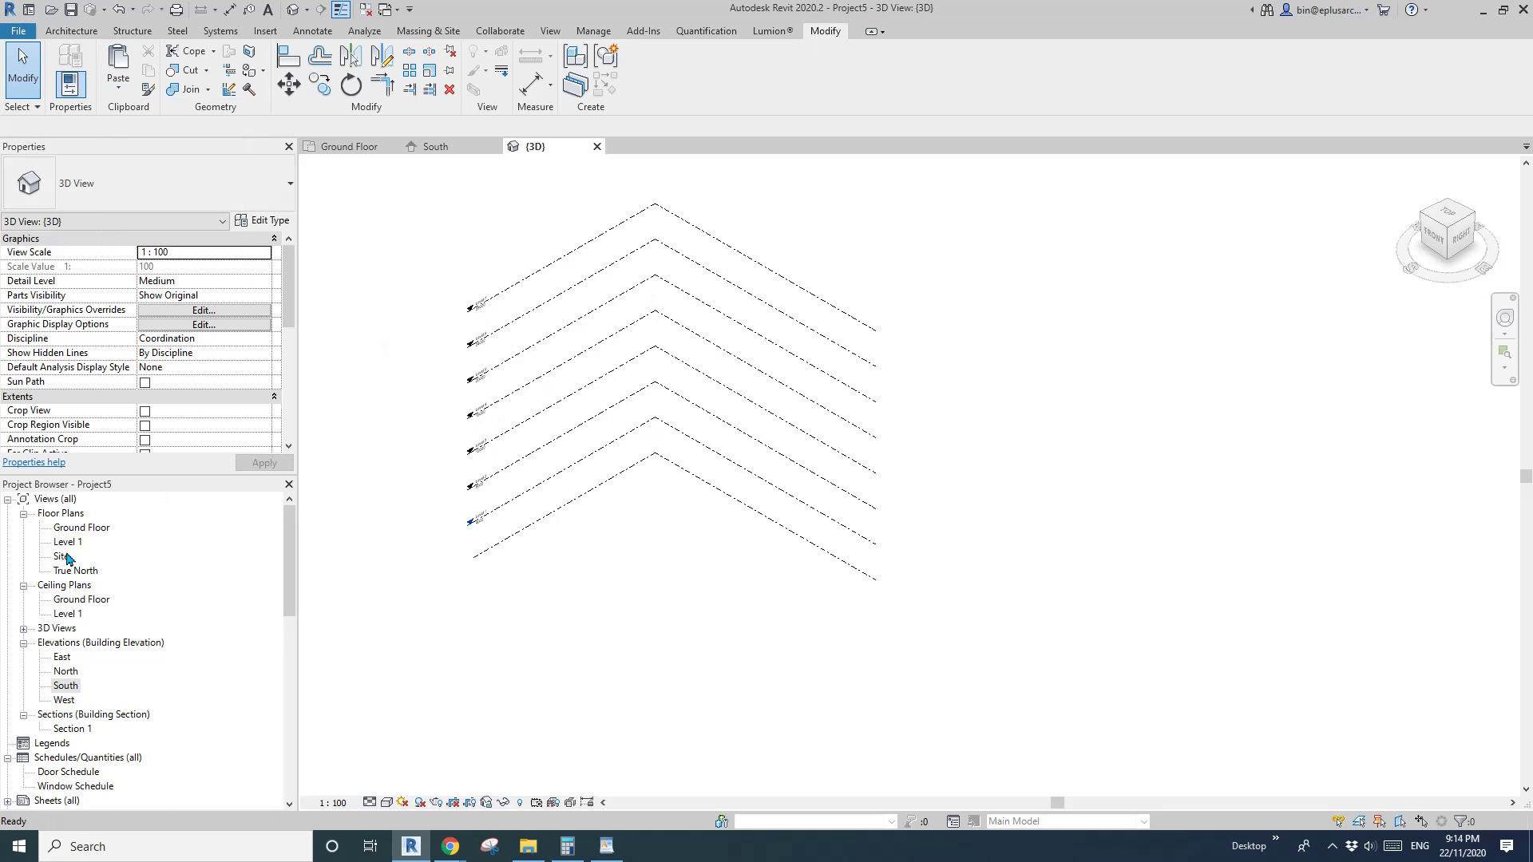
{"action": "left_click", "coordinate": [83, 529]}
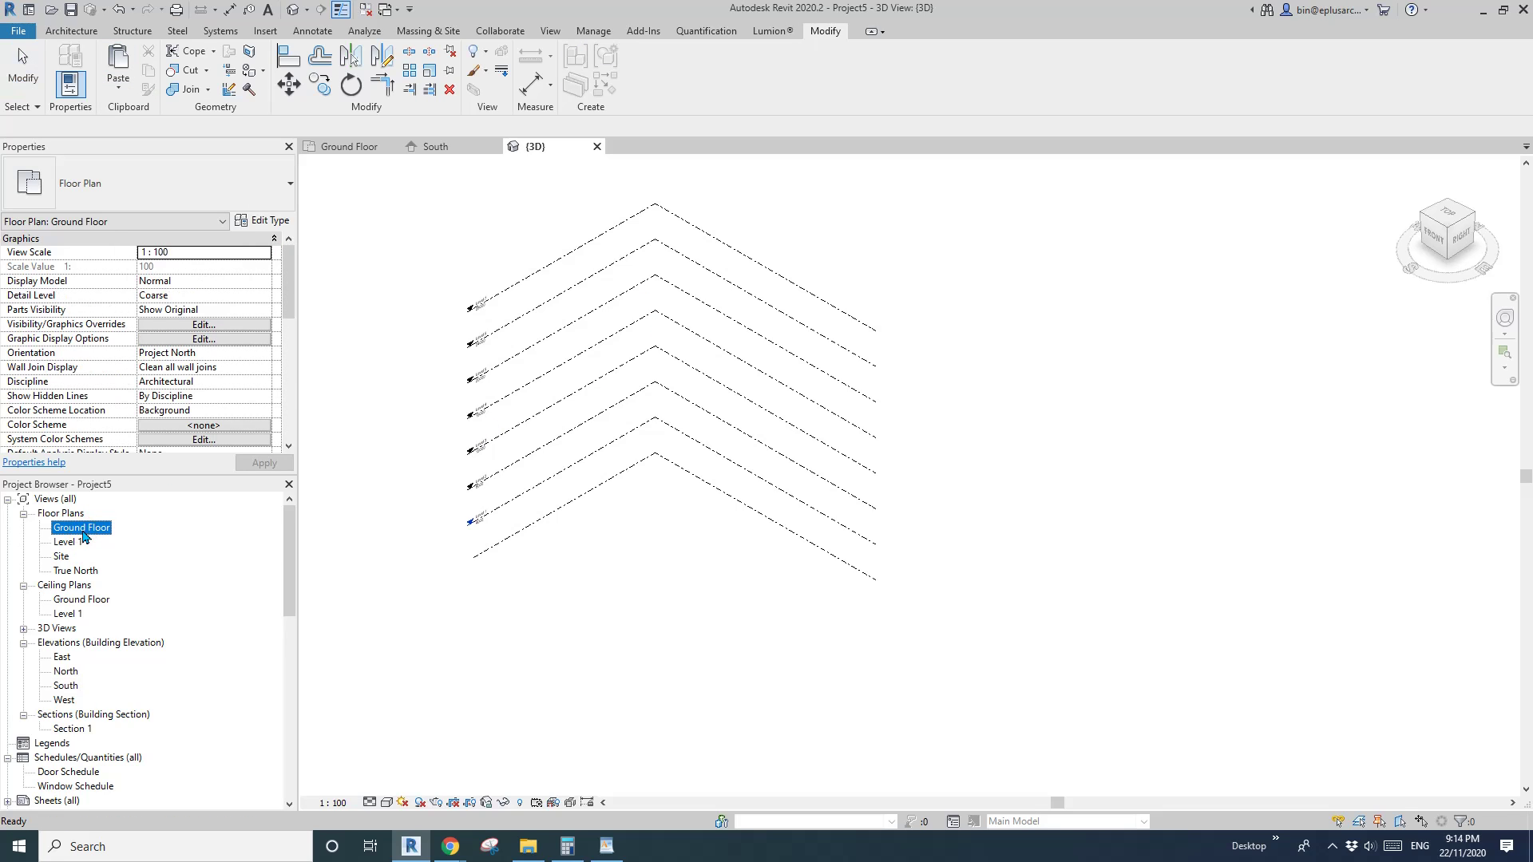
{"action": "double_click", "coordinate": [83, 529]}
{"action": "scroll", "coordinate": [813, 453], "scroll_direction": "down", "scroll_amount": 1}
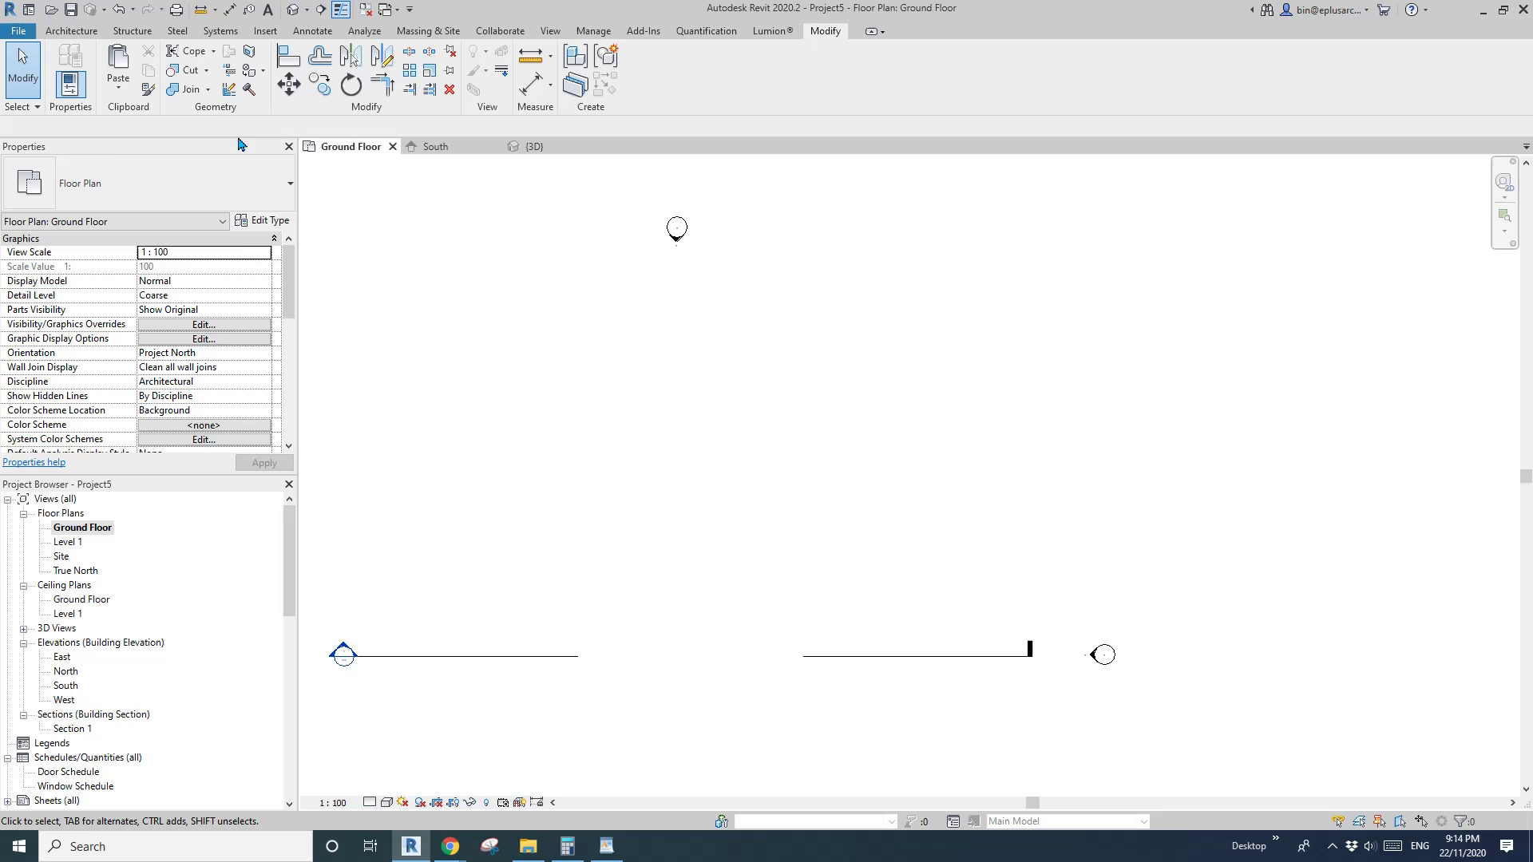
{"action": "left_click", "coordinate": [120, 92]}
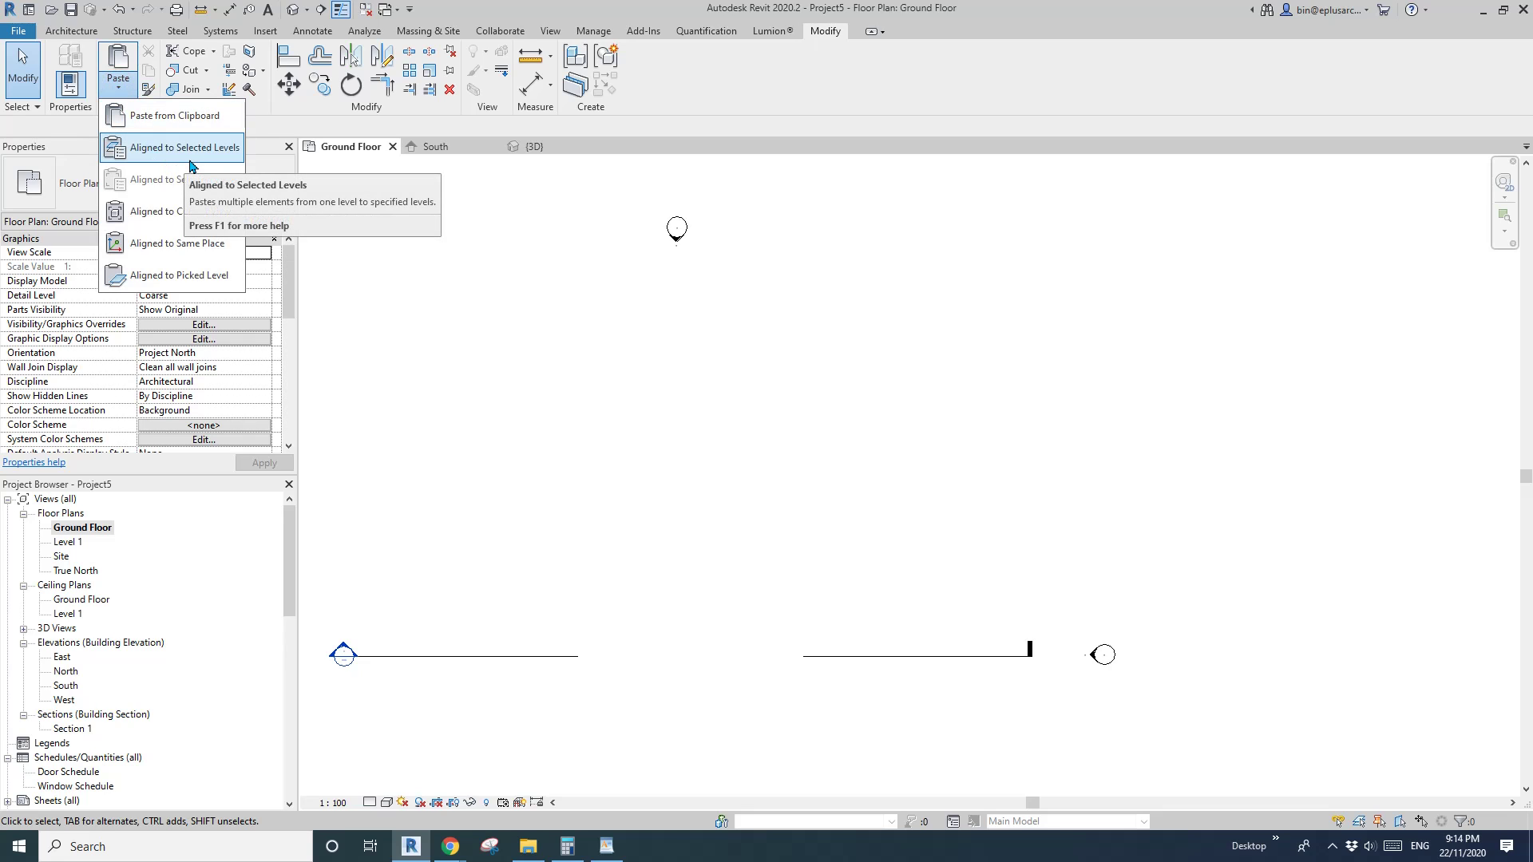
{"action": "left_click", "coordinate": [654, 391]}
{"action": "middle_click_drag", "start_coordinate": [734, 494], "coordinate": [738, 493]}
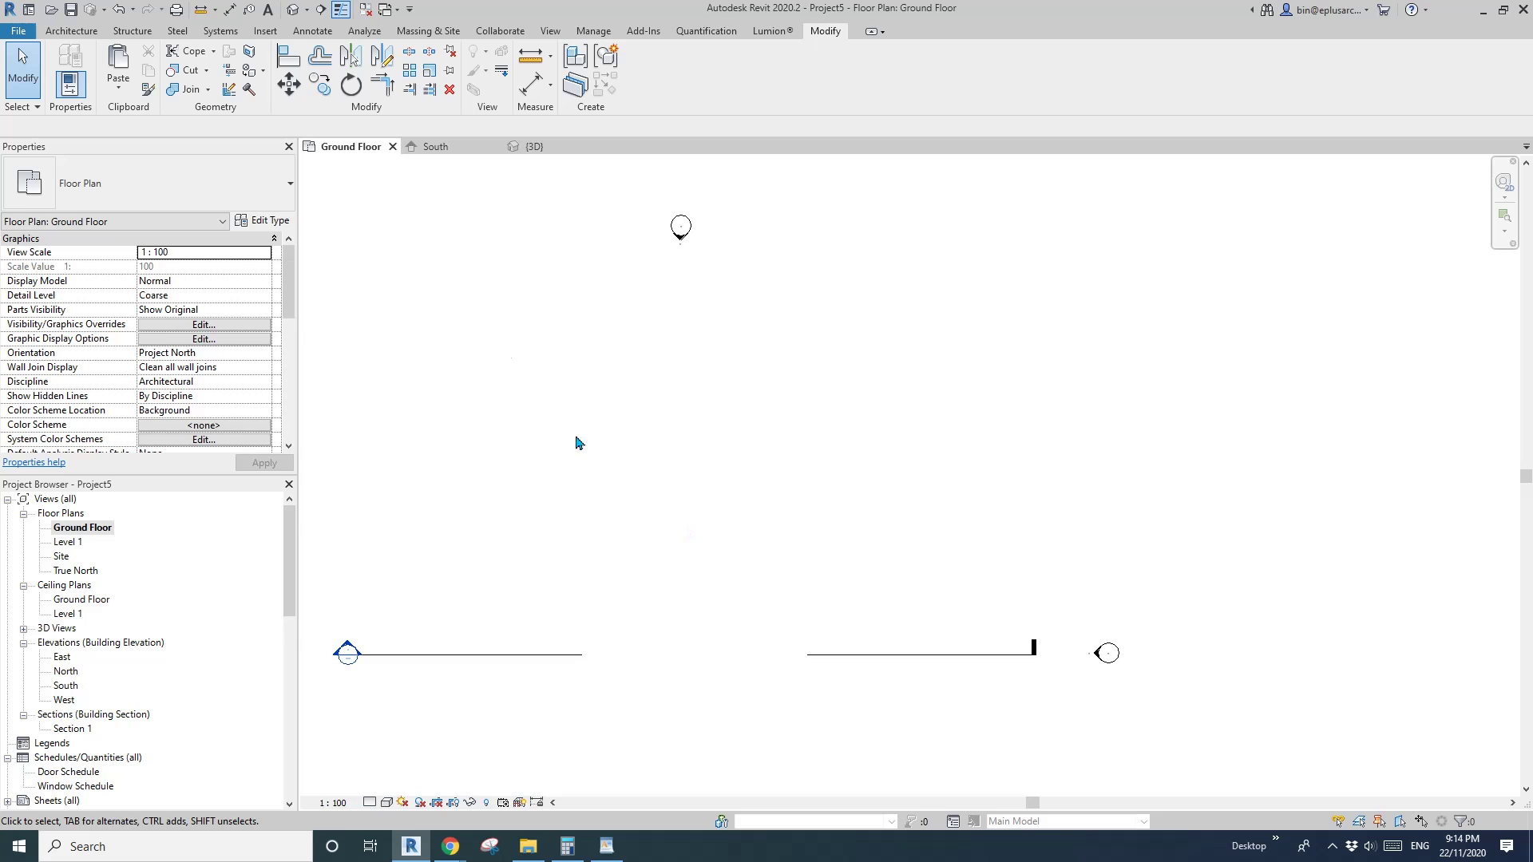
Step: Draw a rectangular room of Double brick - 270 walls on the Ground Floor, between the elevation markers
{"action": "key", "text": "w"}
{"action": "key", "text": "a"}
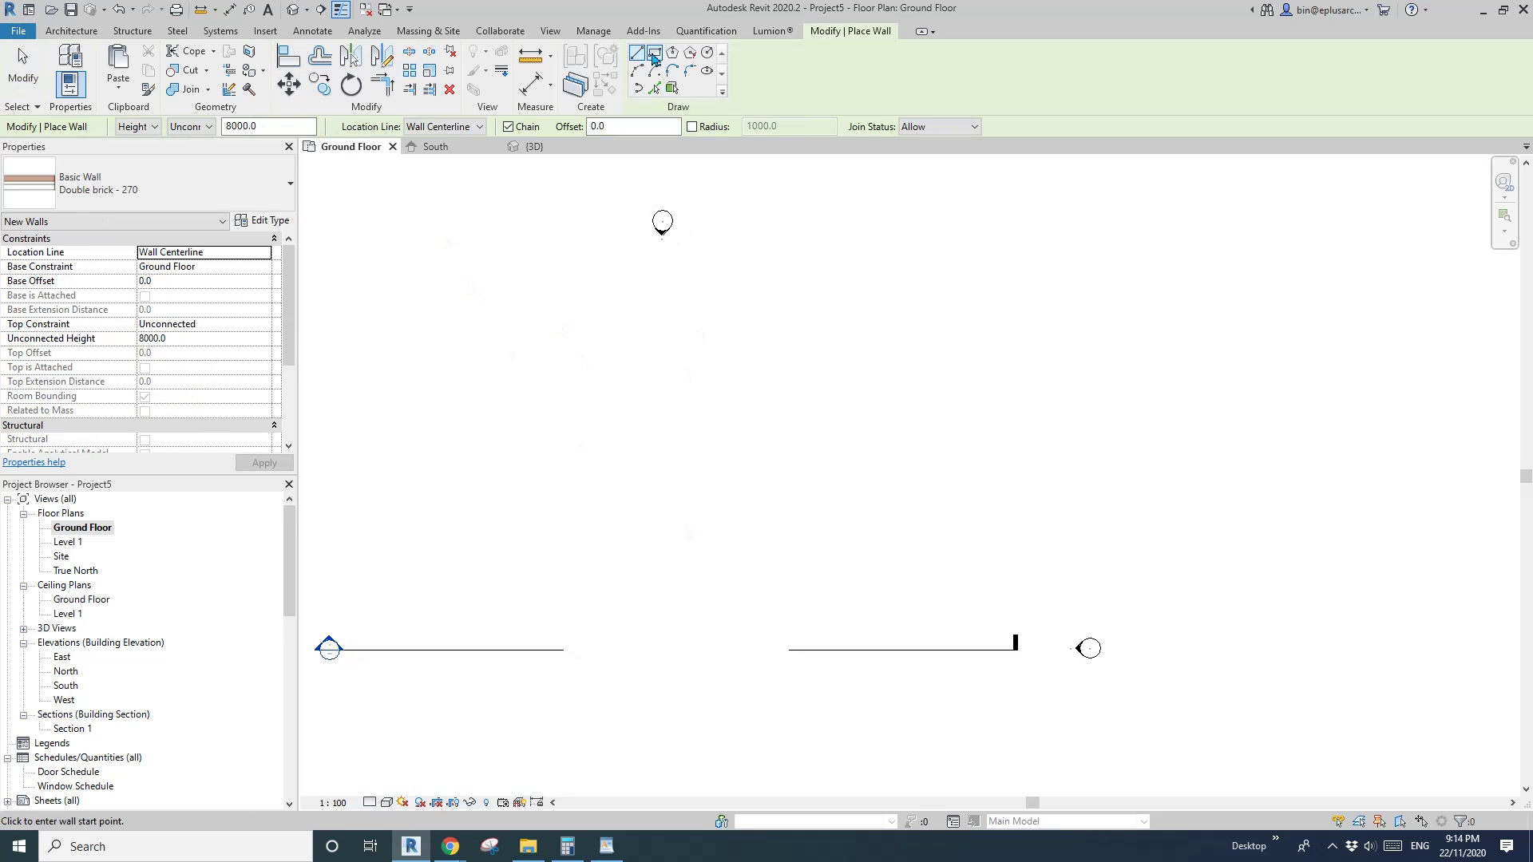
{"action": "left_click", "coordinate": [625, 458]}
{"action": "left_click", "coordinate": [756, 514]}
{"action": "key", "text": "Escape"}
{"action": "key", "text": "Escape"}
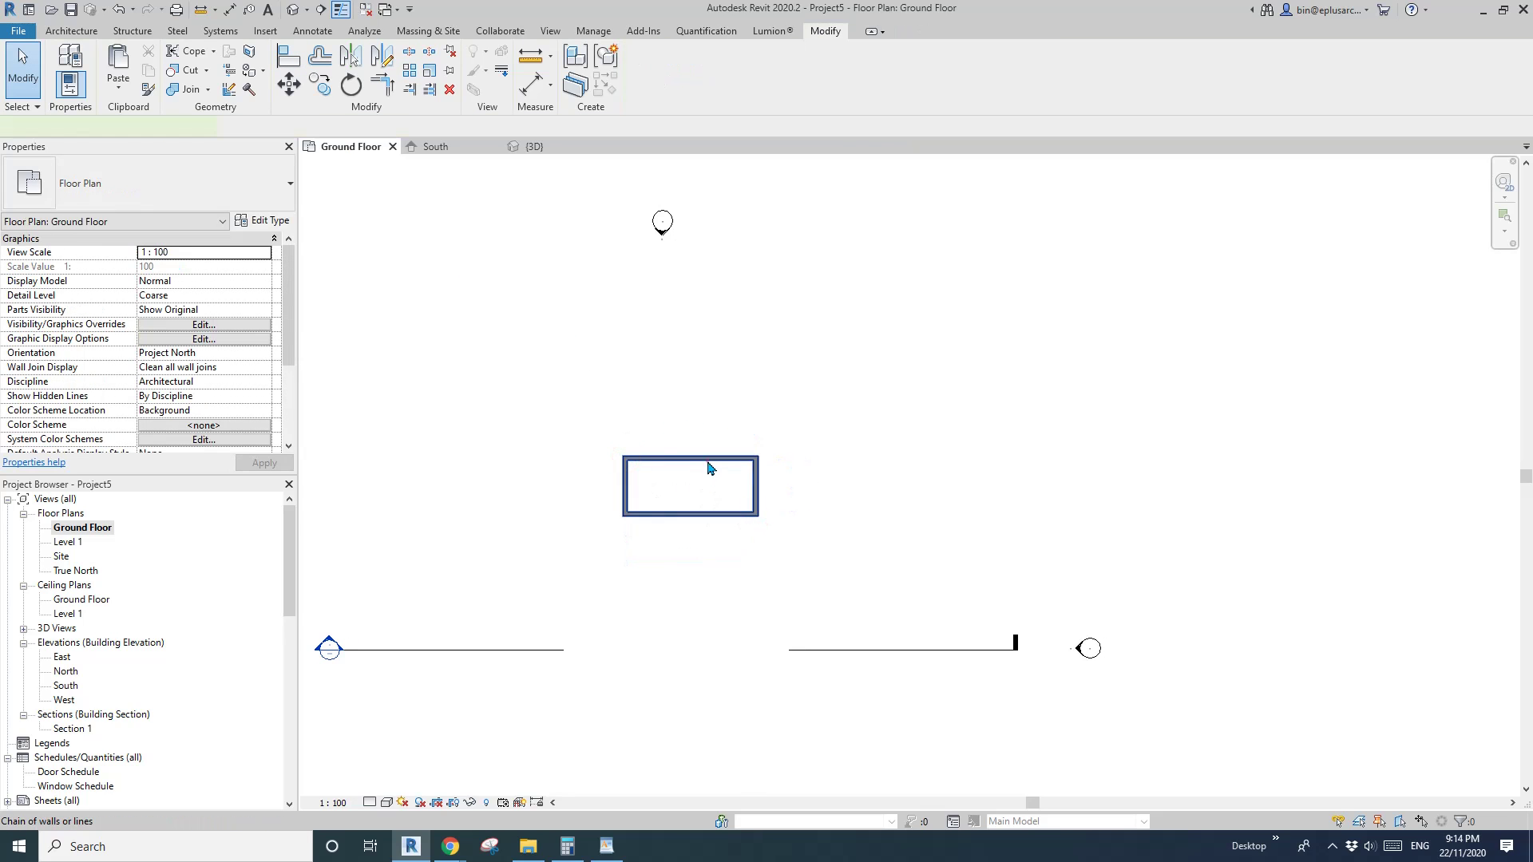
Step: Set the top constraint of all four room walls to Up to level: Level 1
{"action": "key", "text": "Tab"}
{"action": "left_click", "coordinate": [707, 460]}
{"action": "left_click", "coordinate": [239, 326]}
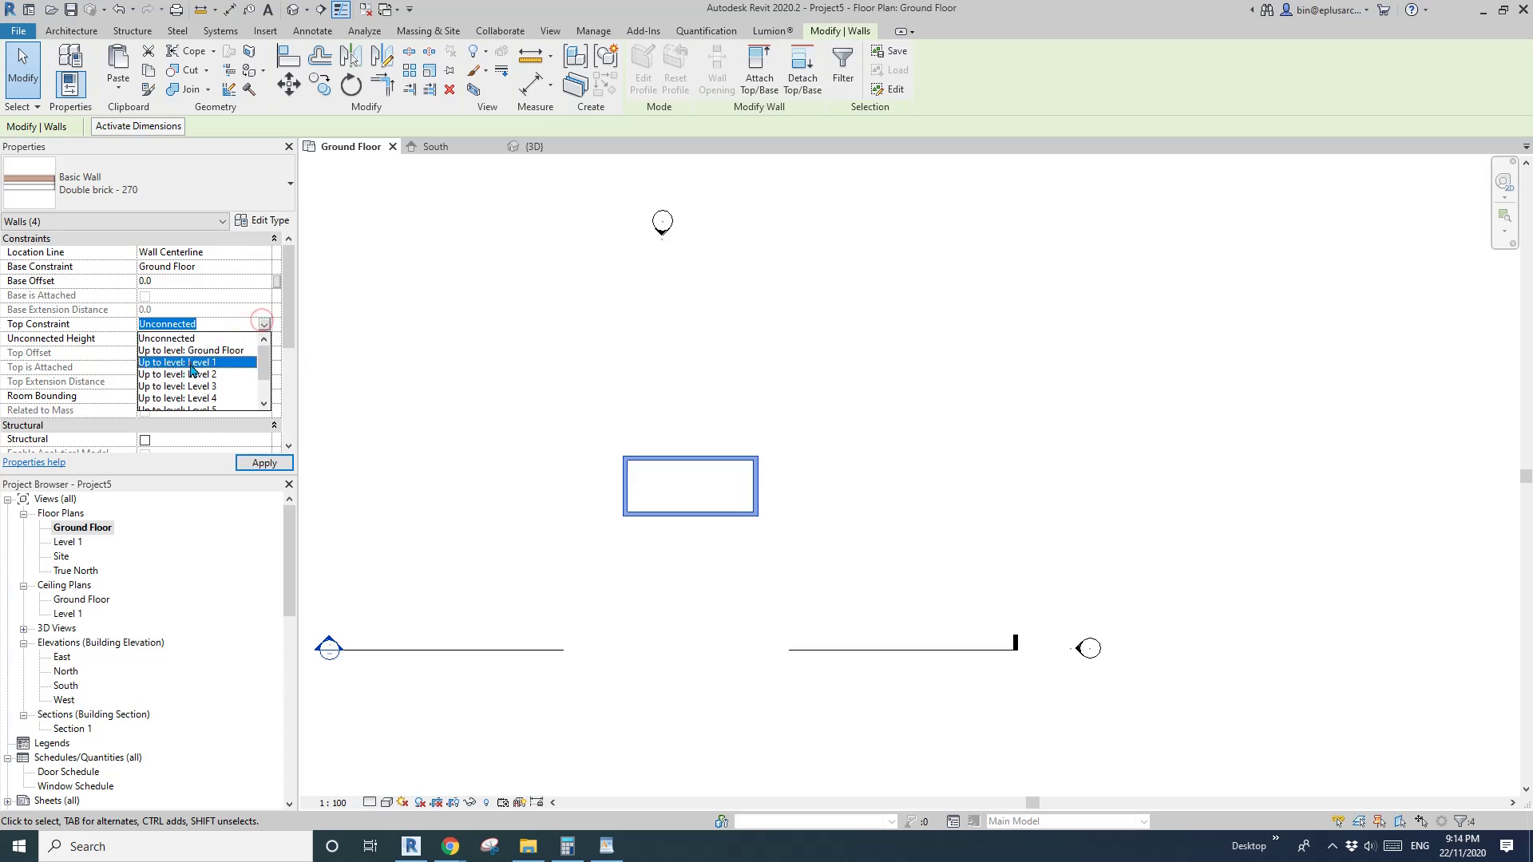
{"action": "left_click", "coordinate": [190, 364]}
{"action": "middle_click_drag", "start_coordinate": [670, 403], "coordinate": [673, 407]}
{"action": "key", "text": "Escape"}
Step: Place an M_Single-Flush 0813 x 2134mm door about 1300 mm from the lower wall's left end and two windows in the upper wall
{"action": "scroll", "coordinate": [711, 503], "scroll_direction": "up", "scroll_amount": 2}
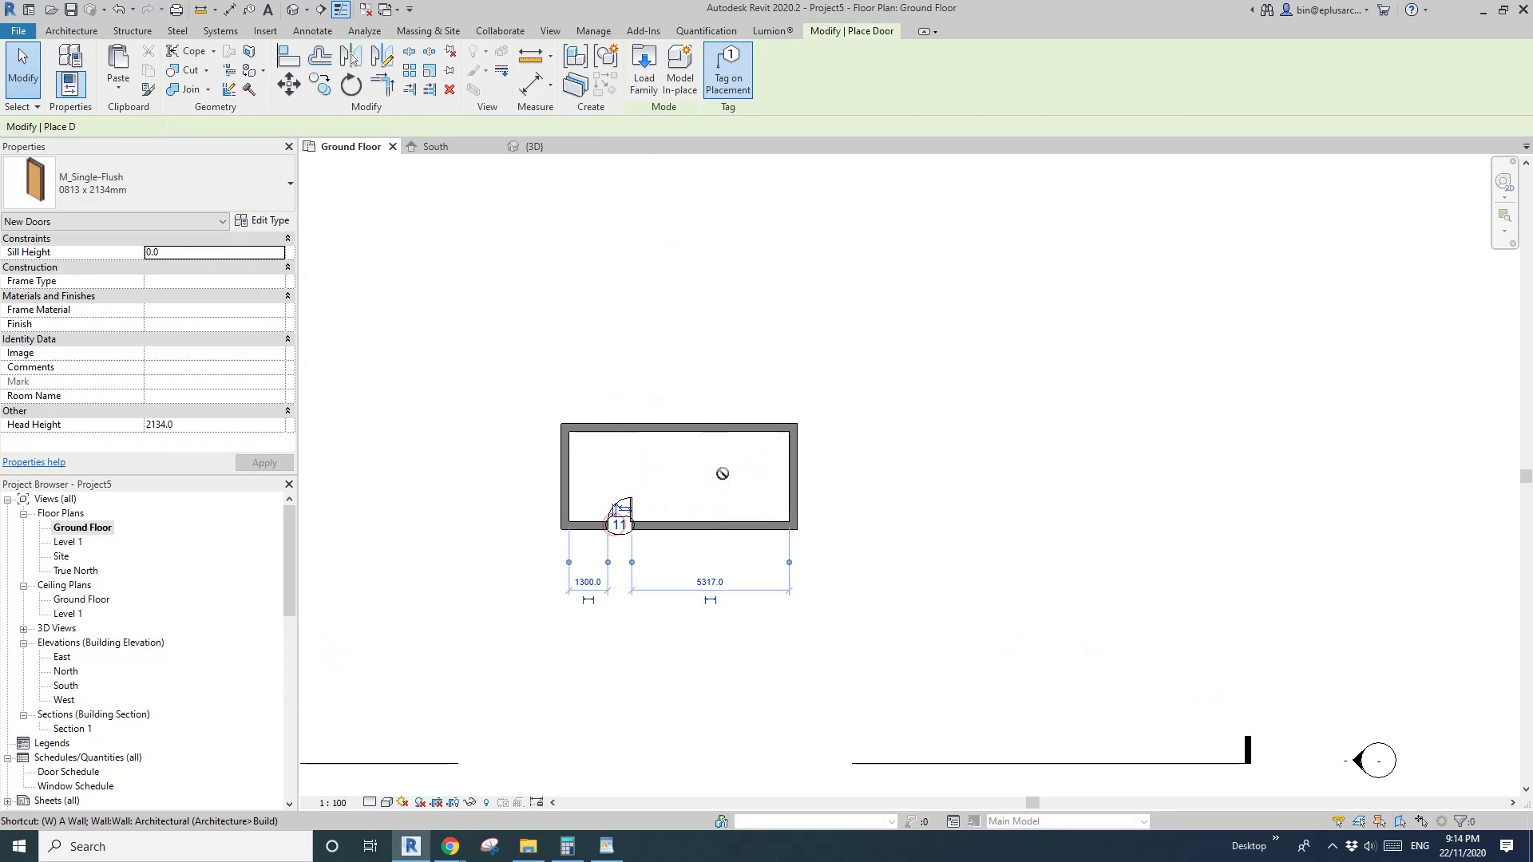
{"action": "key", "text": "w"}
{"action": "key", "text": "n"}
{"action": "key", "text": "Escape"}
{"action": "key", "text": "Escape"}
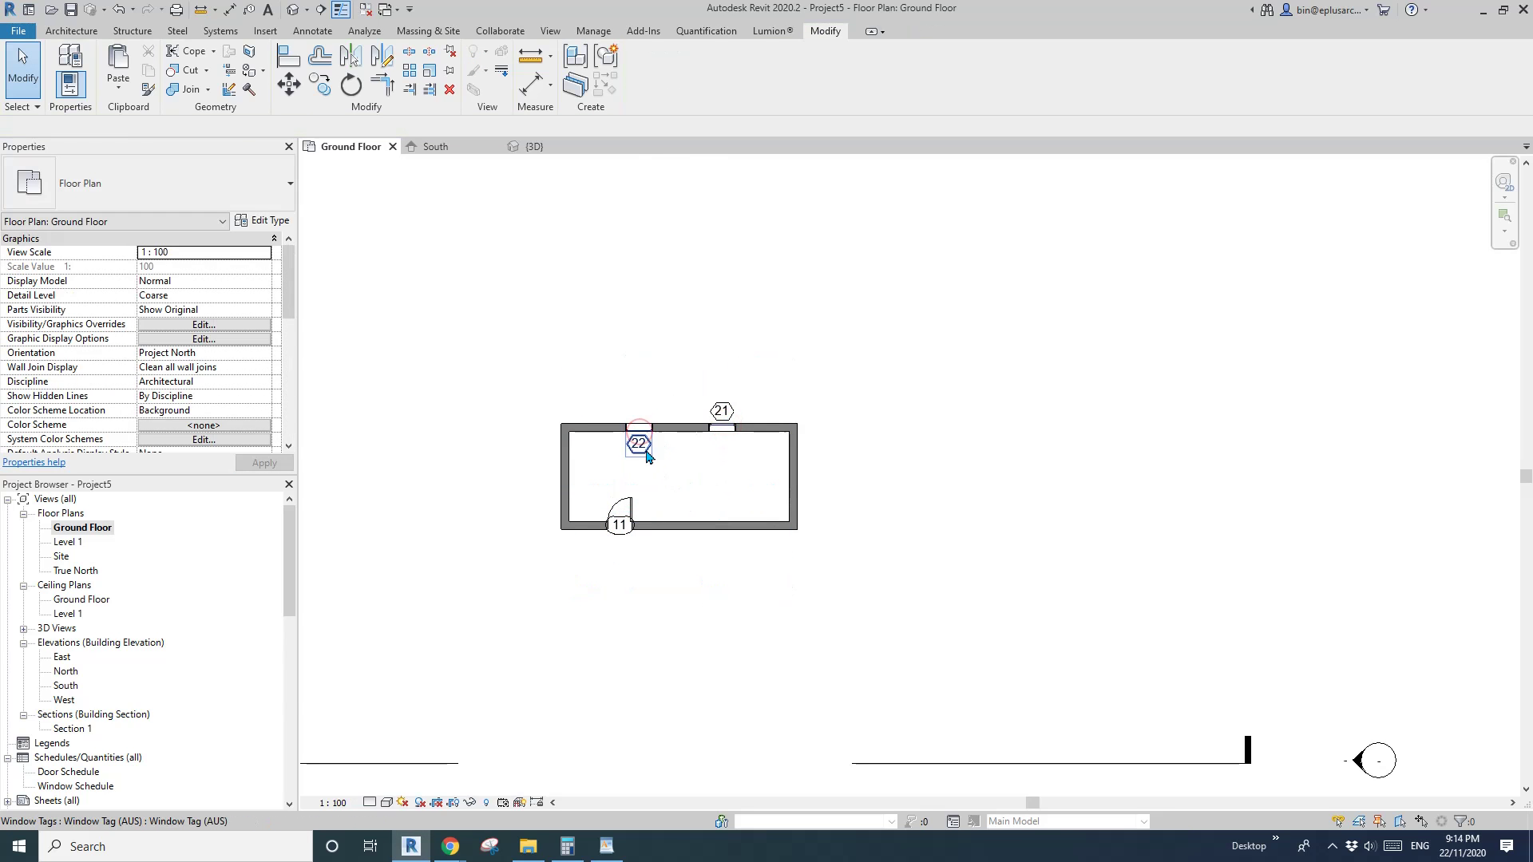
Step: Delete the tags of the door and both windows
{"action": "left_click", "coordinate": [622, 532]}
{"action": "scroll", "coordinate": [622, 537], "scroll_direction": "up", "scroll_amount": 3}
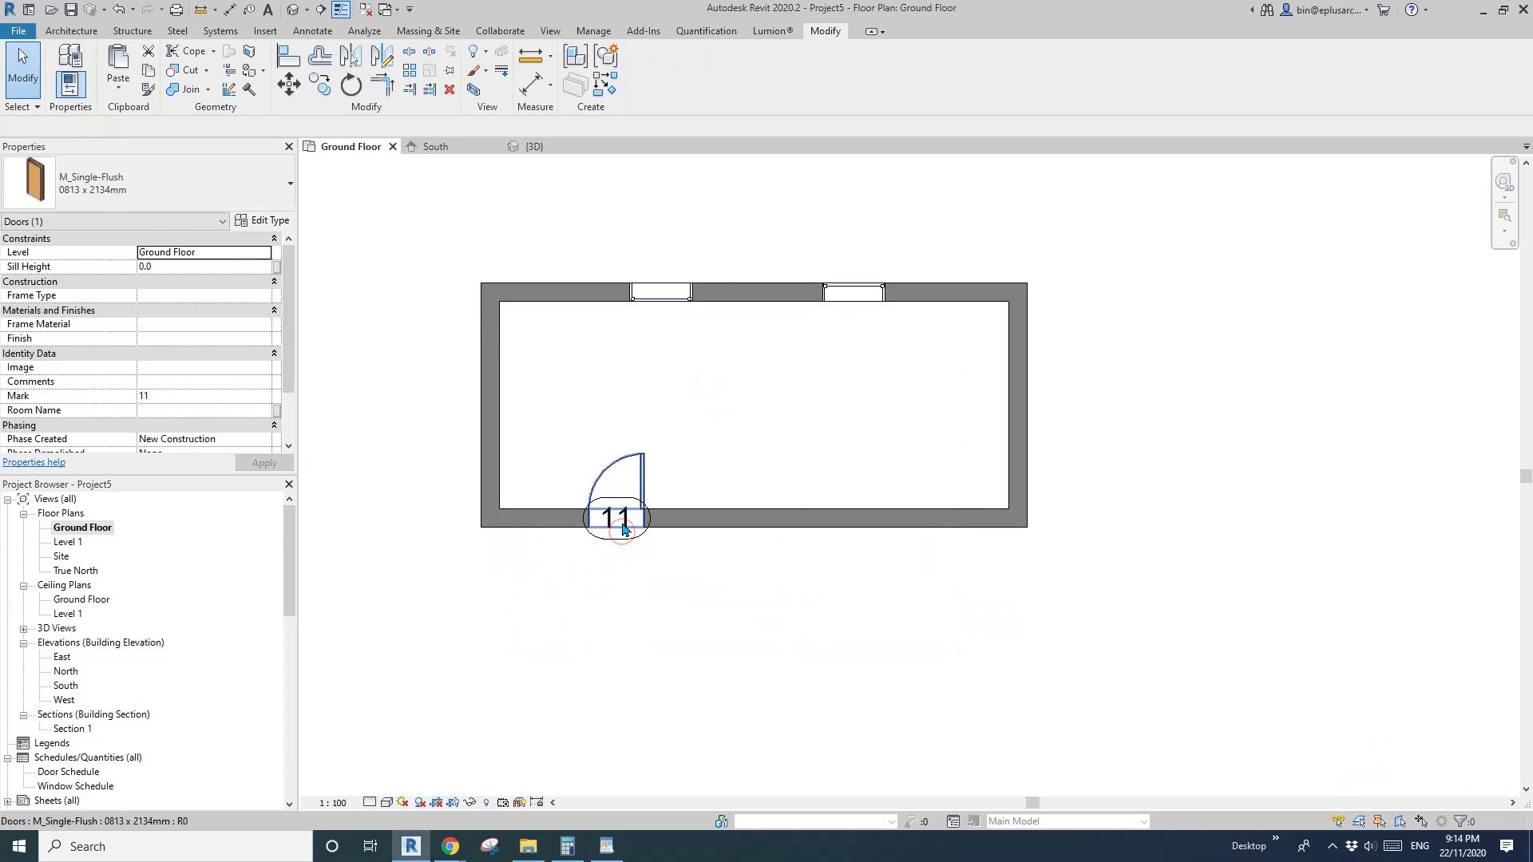
{"action": "key", "text": "Escape"}
{"action": "scroll", "coordinate": [719, 471], "scroll_direction": "down", "scroll_amount": 3}
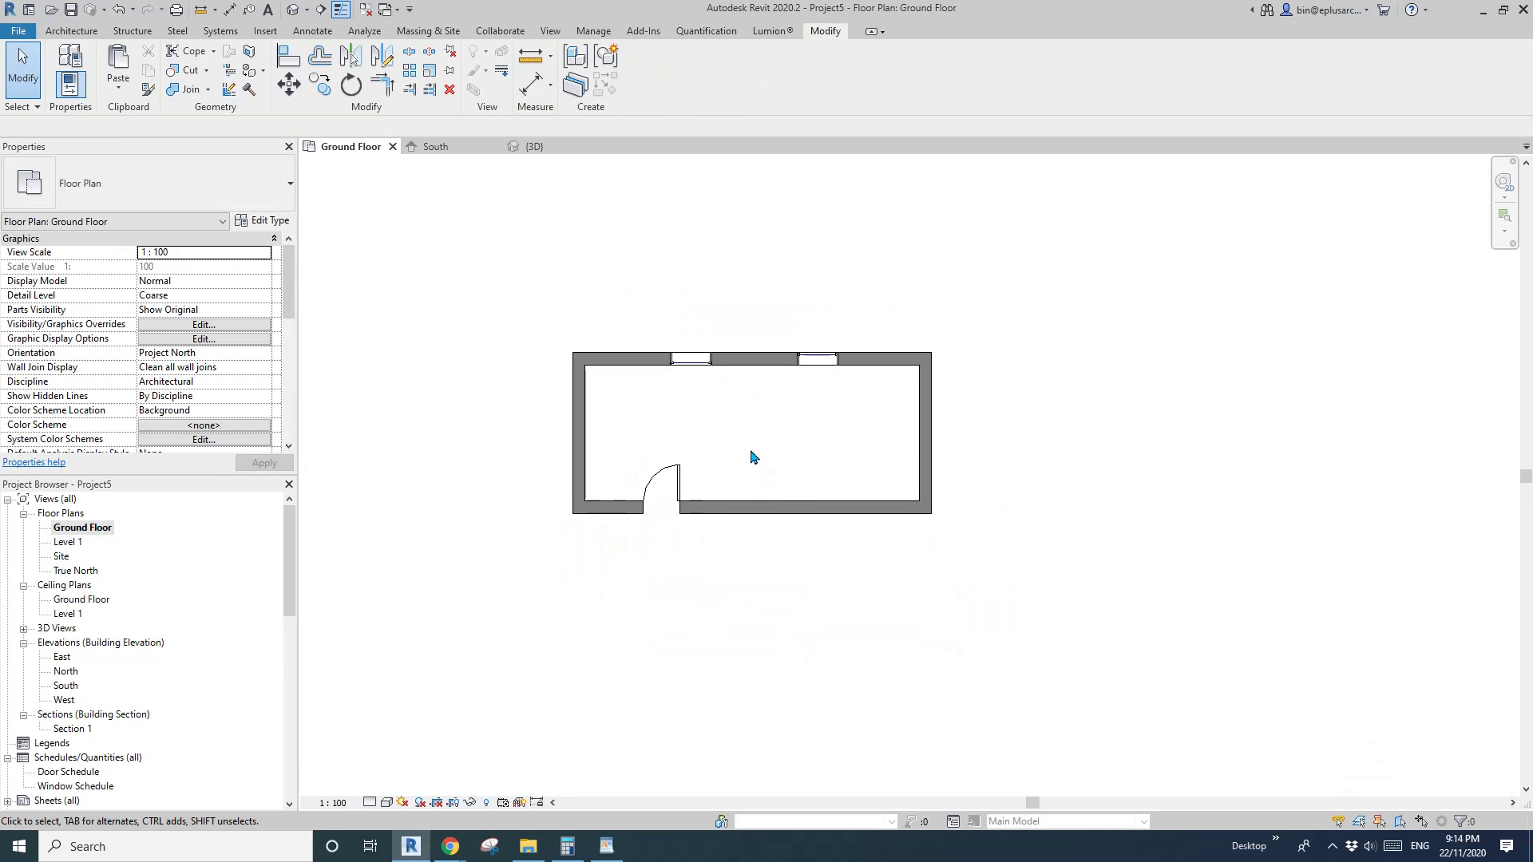
Step: Copy the whole Ground Floor room, including its door and both windows, to the clipboard
{"action": "left_click_drag", "start_coordinate": [544, 336], "coordinate": [922, 589]}
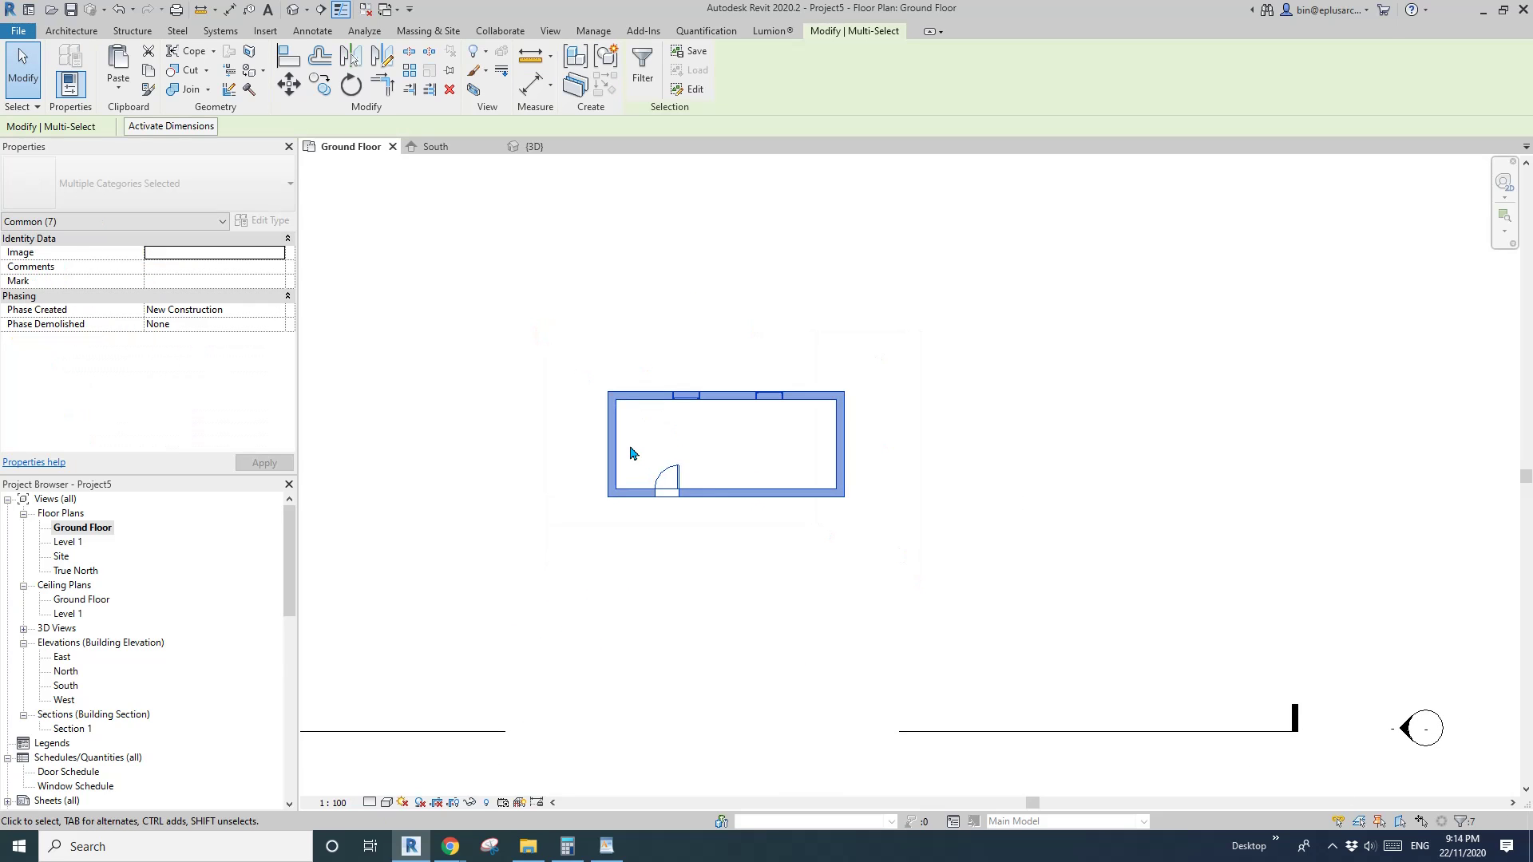
{"action": "scroll", "coordinate": [530, 360], "scroll_direction": "down", "scroll_amount": 1}
{"action": "middle_click_drag", "start_coordinate": [530, 360], "coordinate": [512, 364]}
{"action": "key", "text": "Escape"}
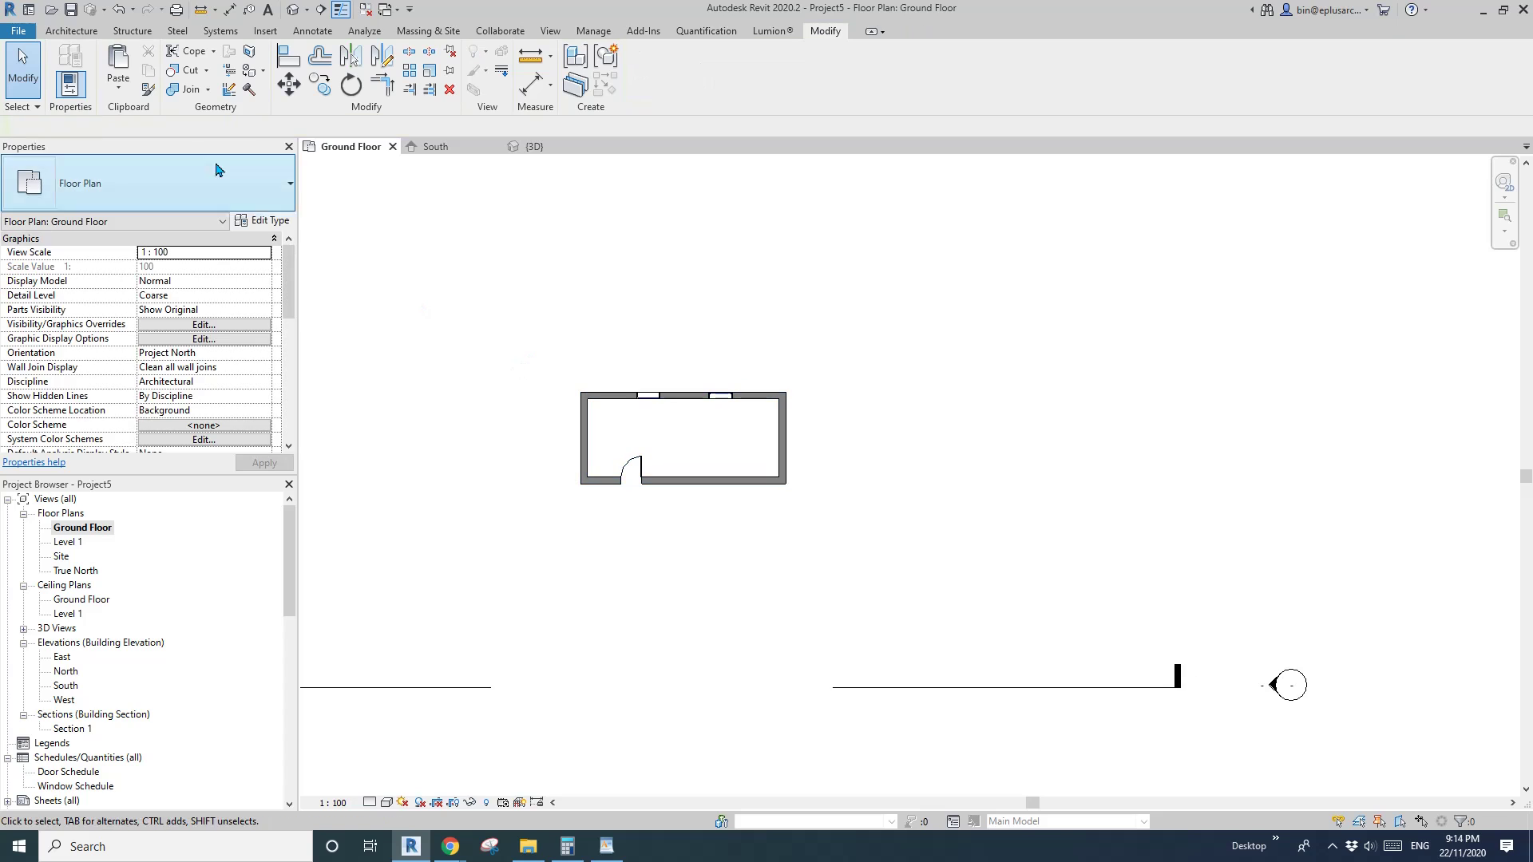
Step: Examine the available aligned paste options and the Ground Floor plan's Associated Level property
{"action": "left_click", "coordinate": [121, 89]}
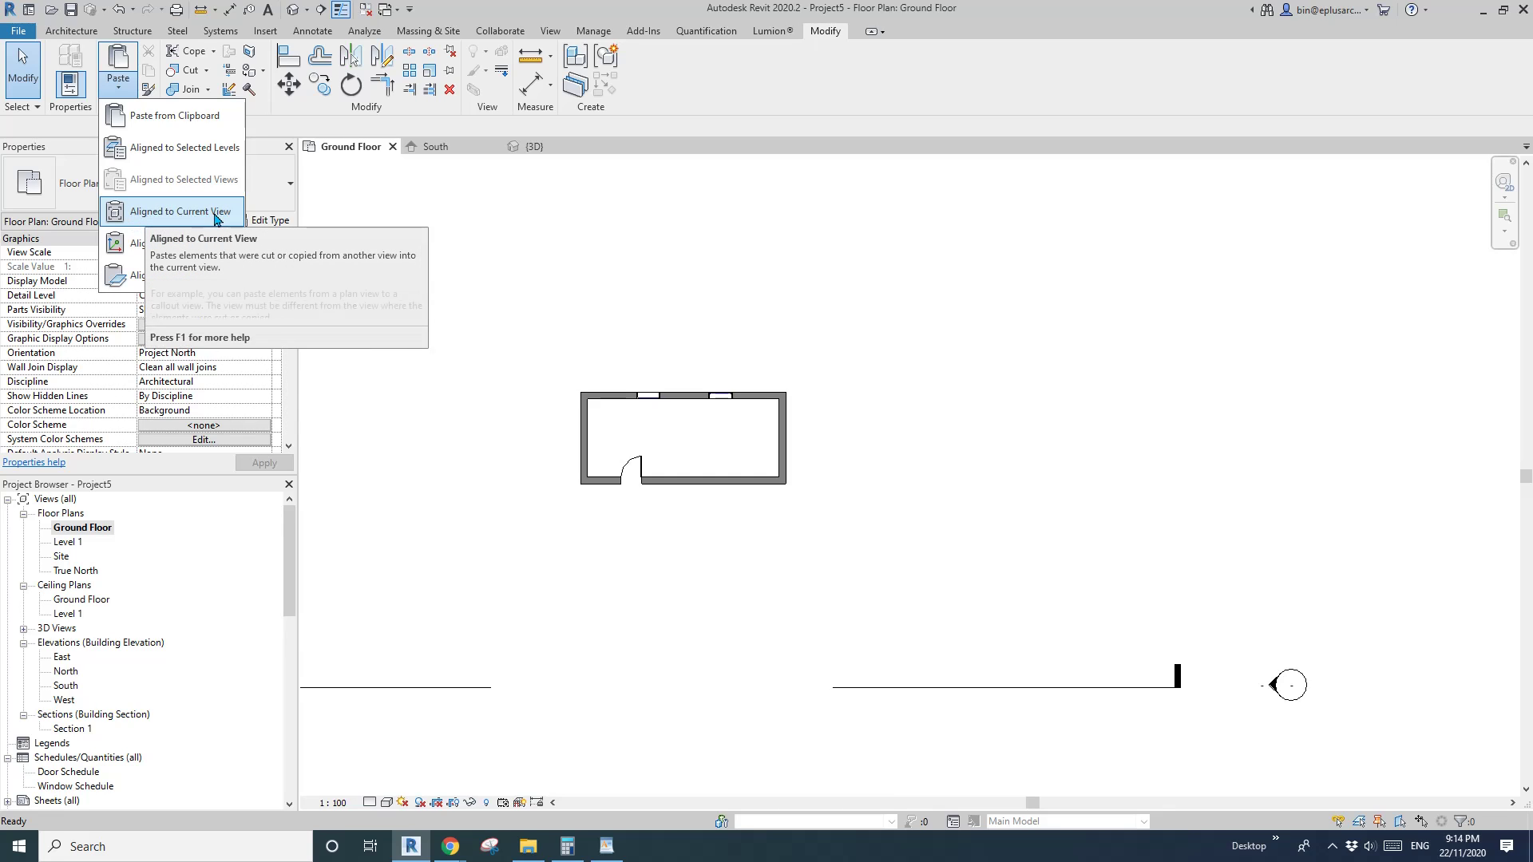
{"action": "left_click", "coordinate": [549, 465]}
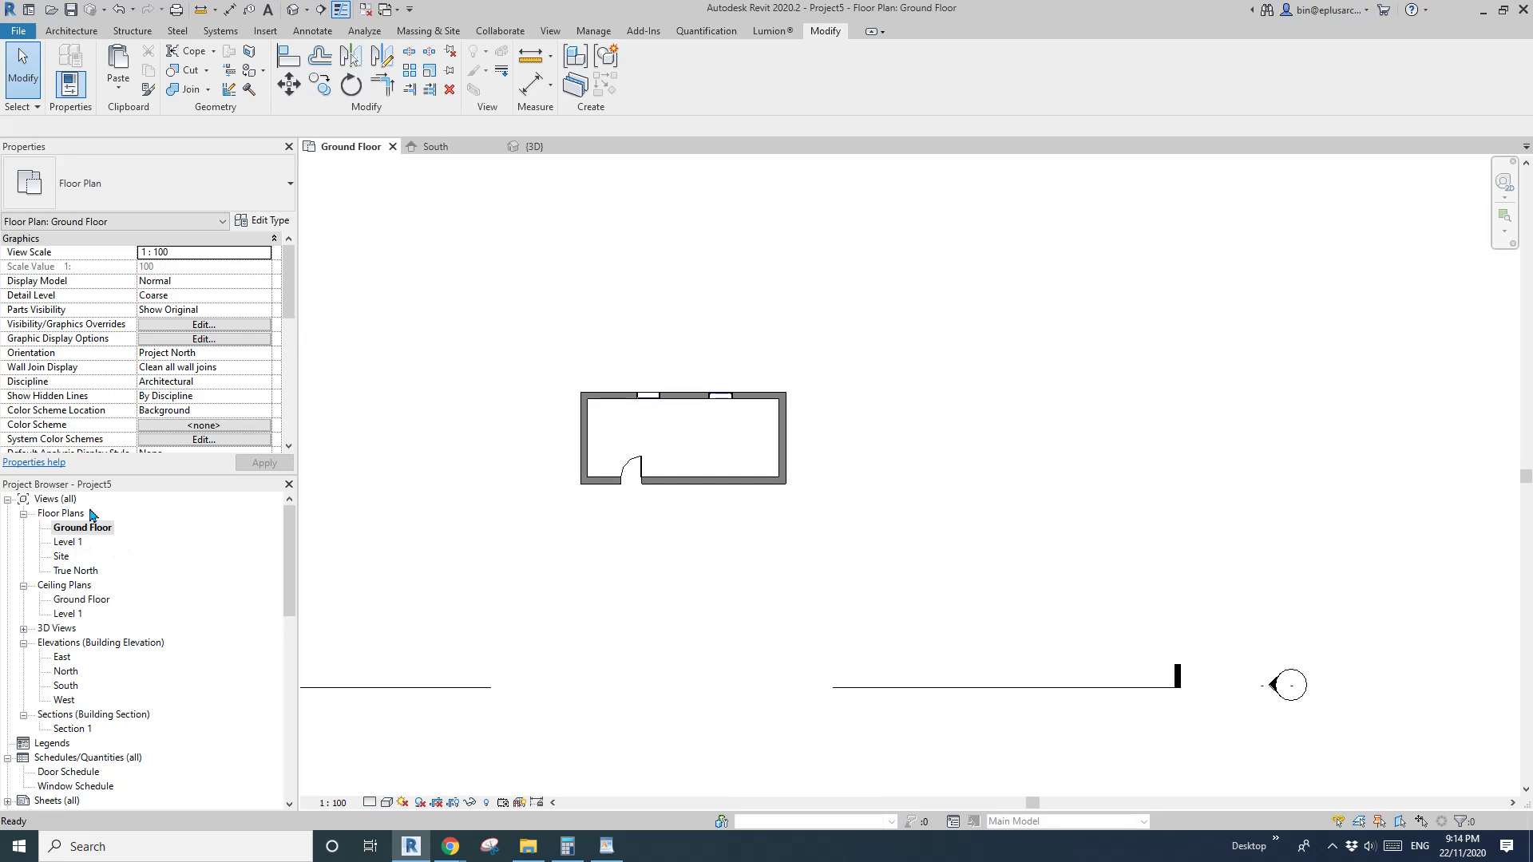
{"action": "left_click", "coordinate": [118, 83]}
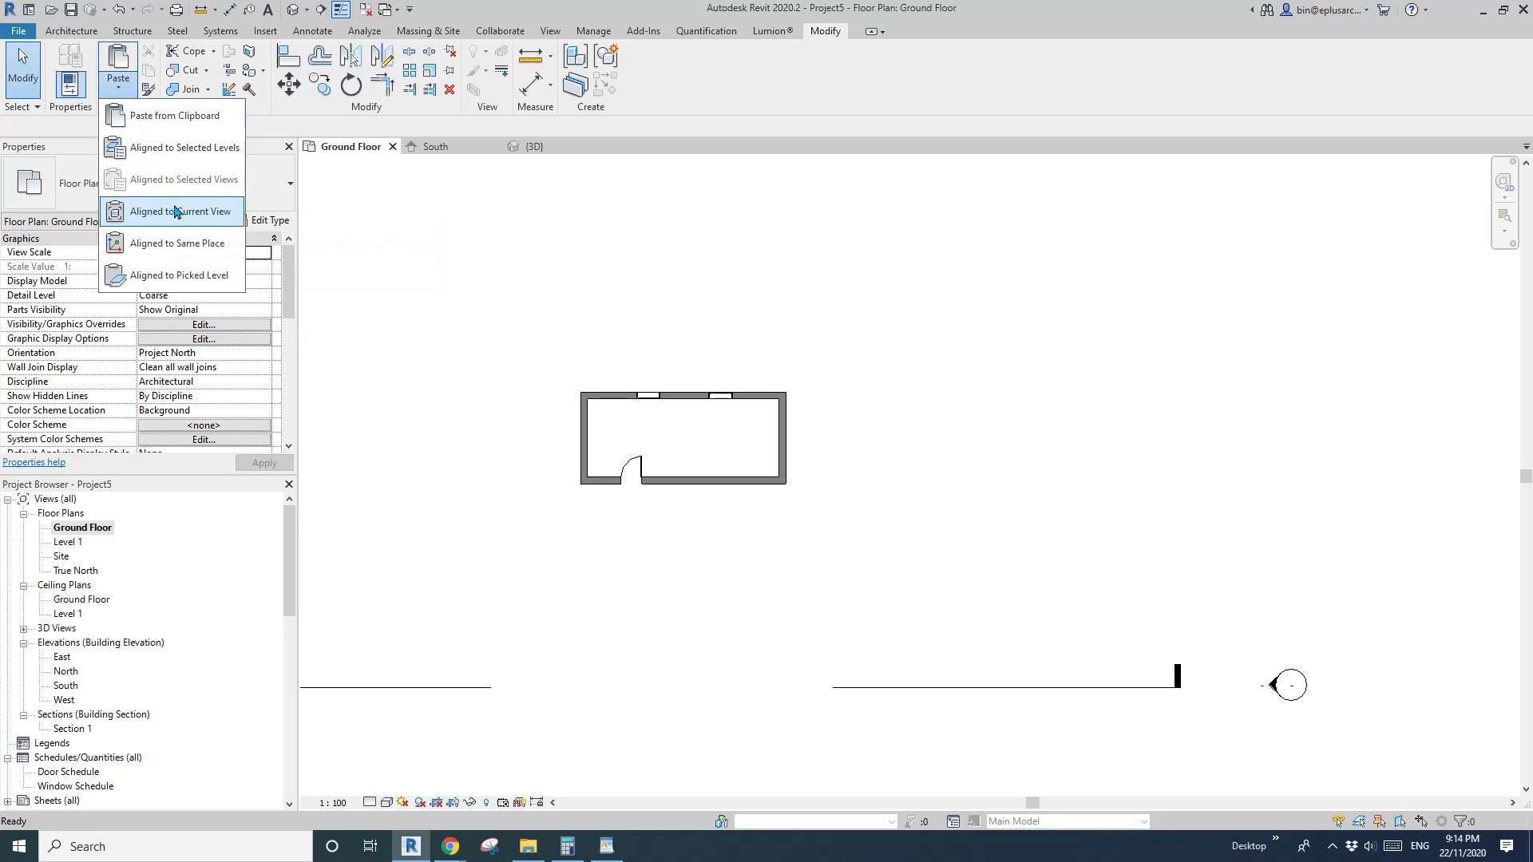
{"action": "left_click", "coordinate": [622, 327]}
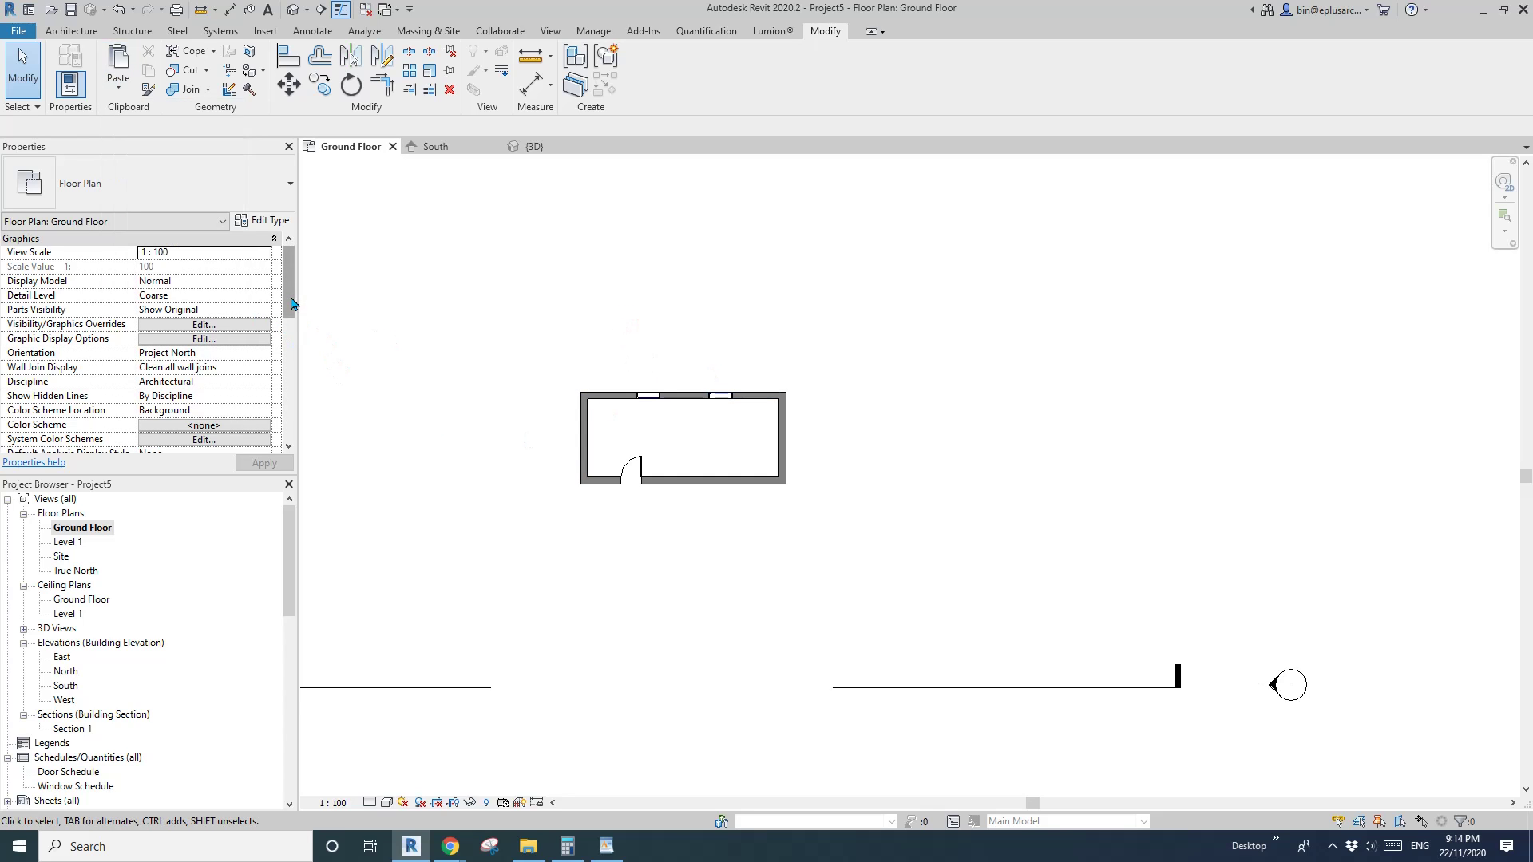
{"action": "mouse_move", "coordinate": [292, 299]}
{"action": "left_mouse_down"}
{"action": "mouse_move", "coordinate": [294, 331]}
{"action": "mouse_move", "coordinate": [297, 301]}
{"action": "left_mouse_up"}
{"action": "scroll", "coordinate": [299, 307], "scroll_direction": "down", "scroll_amount": 5}
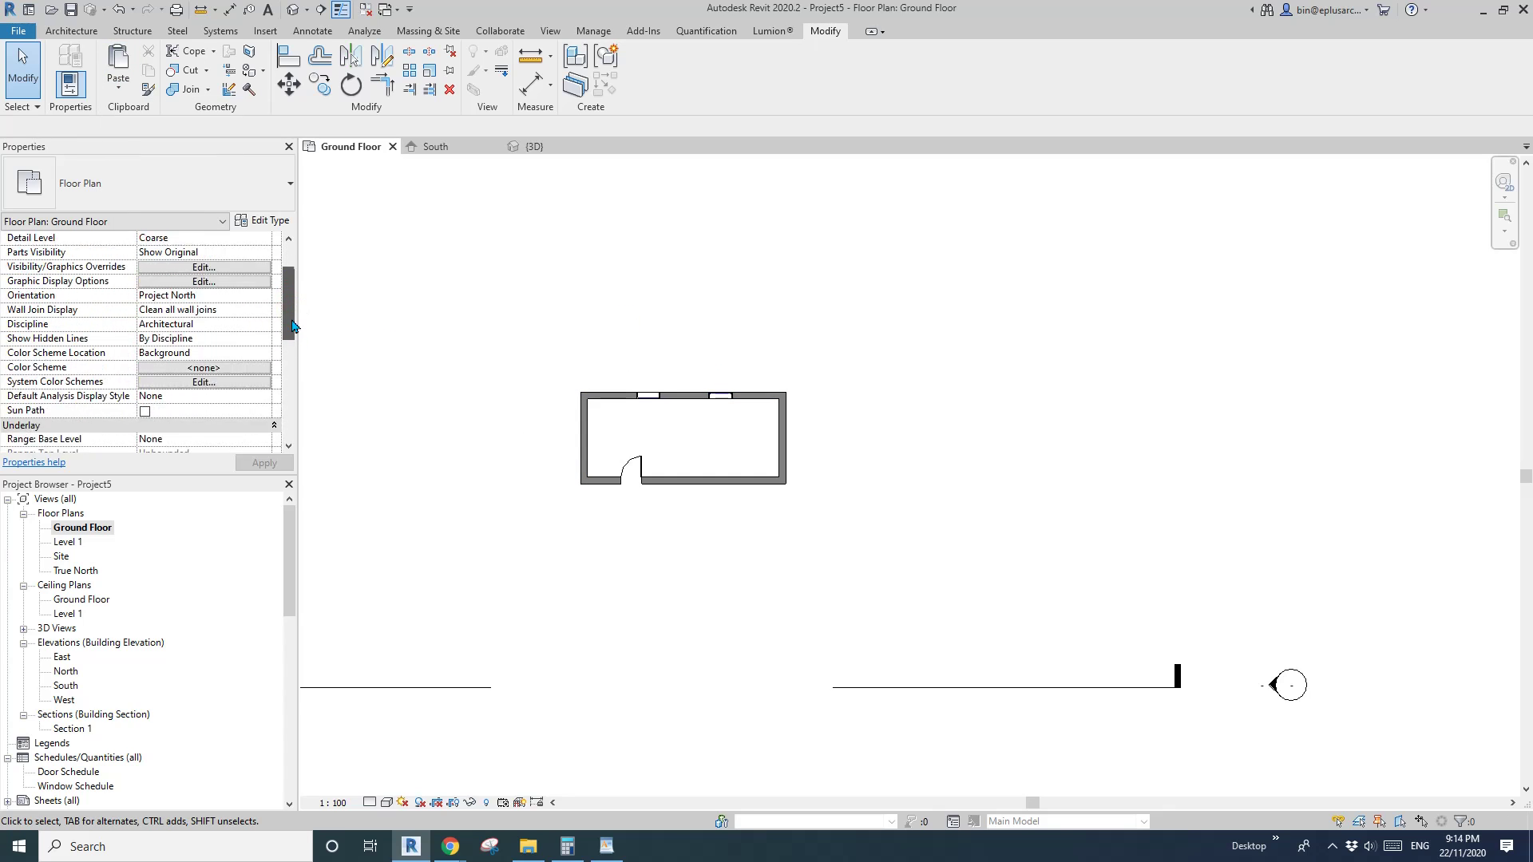
{"action": "scroll", "coordinate": [299, 371], "scroll_direction": "down", "scroll_amount": 1}
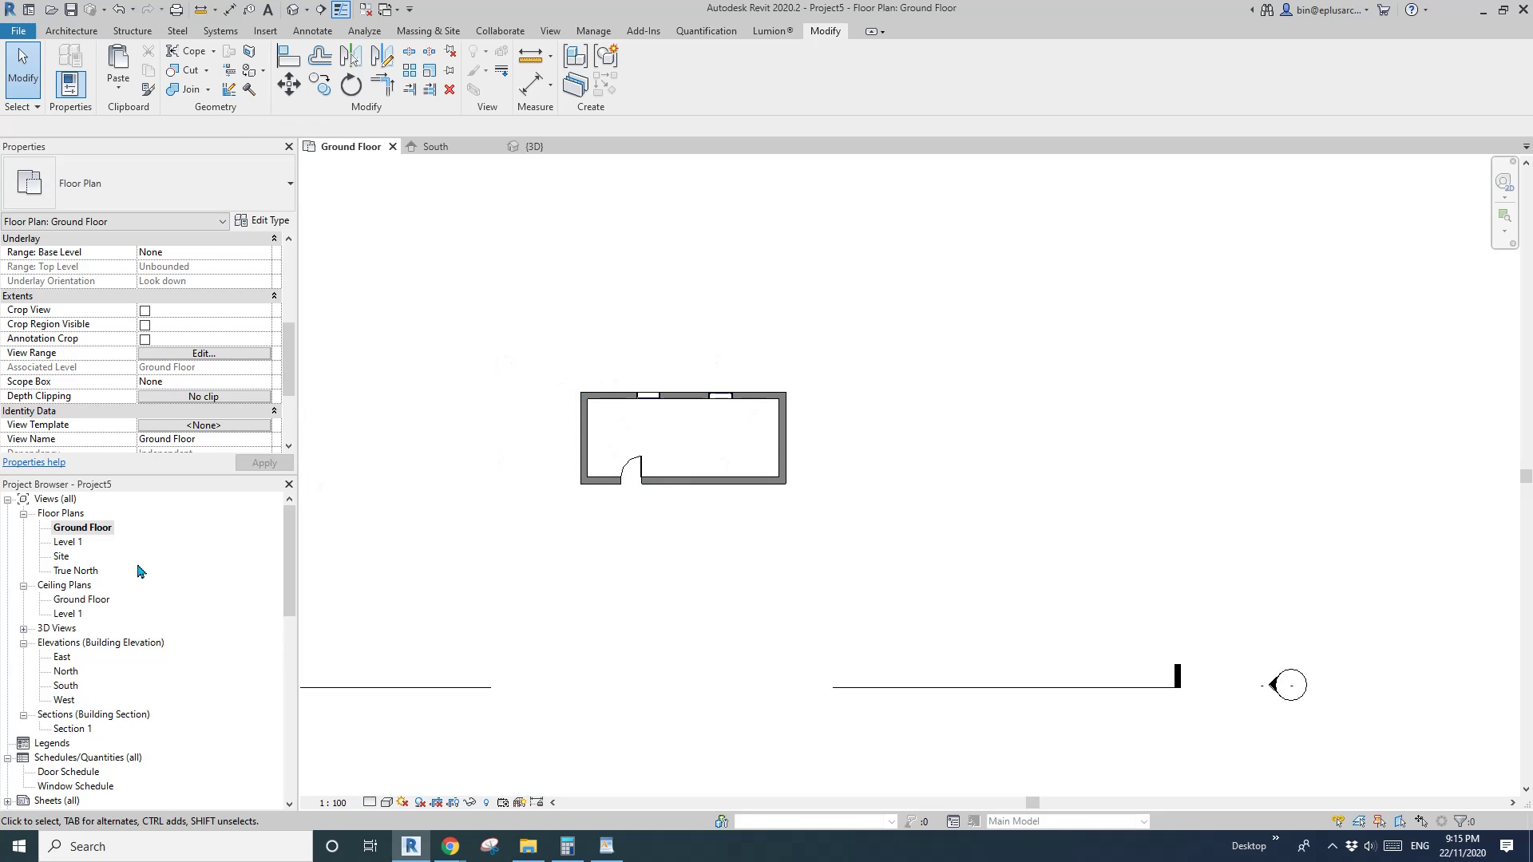
Step: Paste the copied room into the Level 1 floor plan, aligned to the current view
{"action": "double_click", "coordinate": [67, 542]}
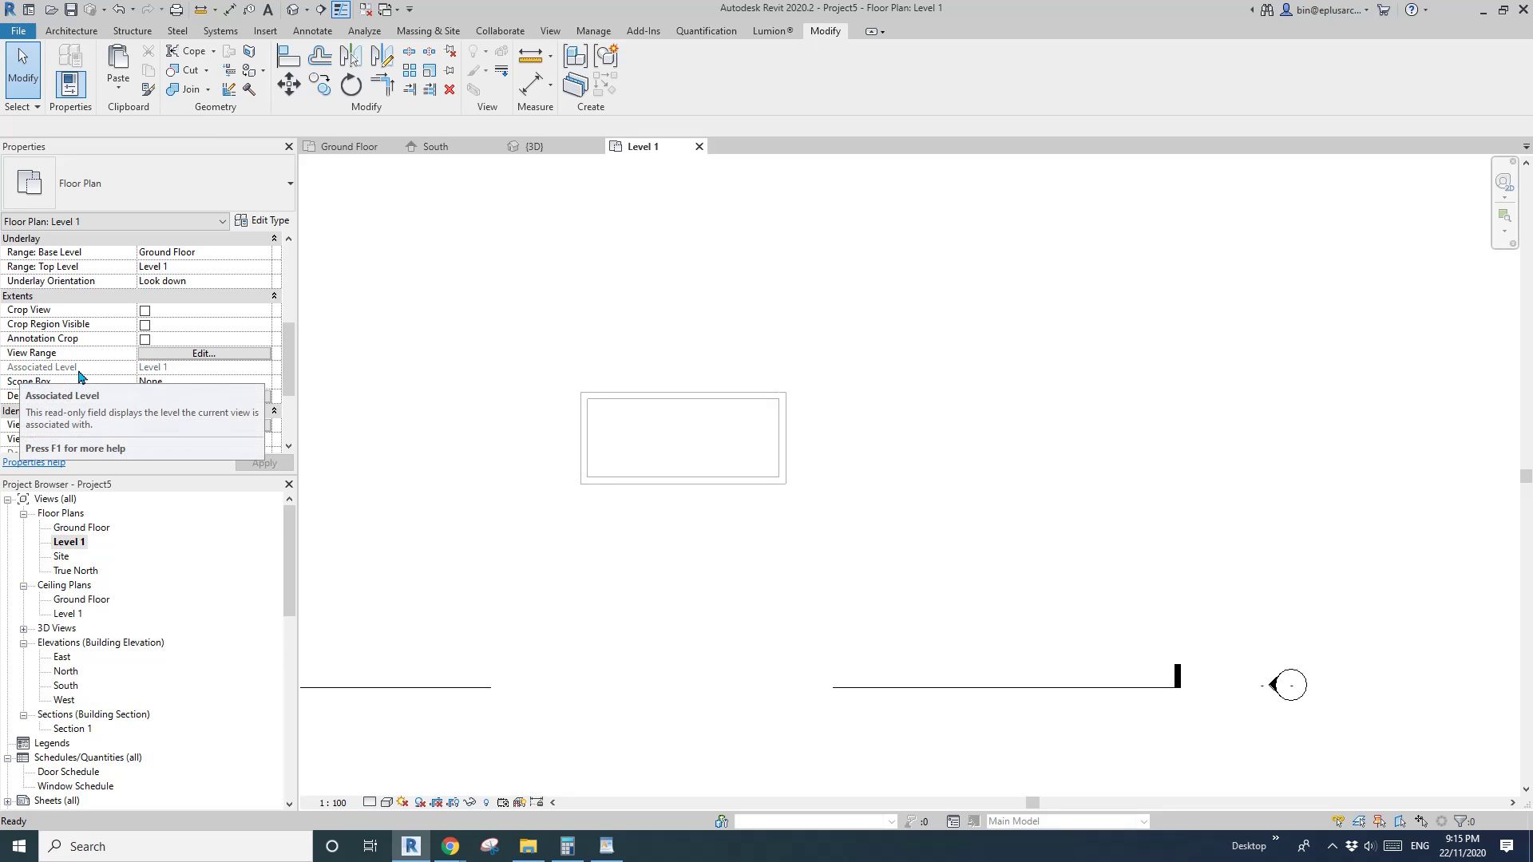
{"action": "left_click", "coordinate": [118, 86]}
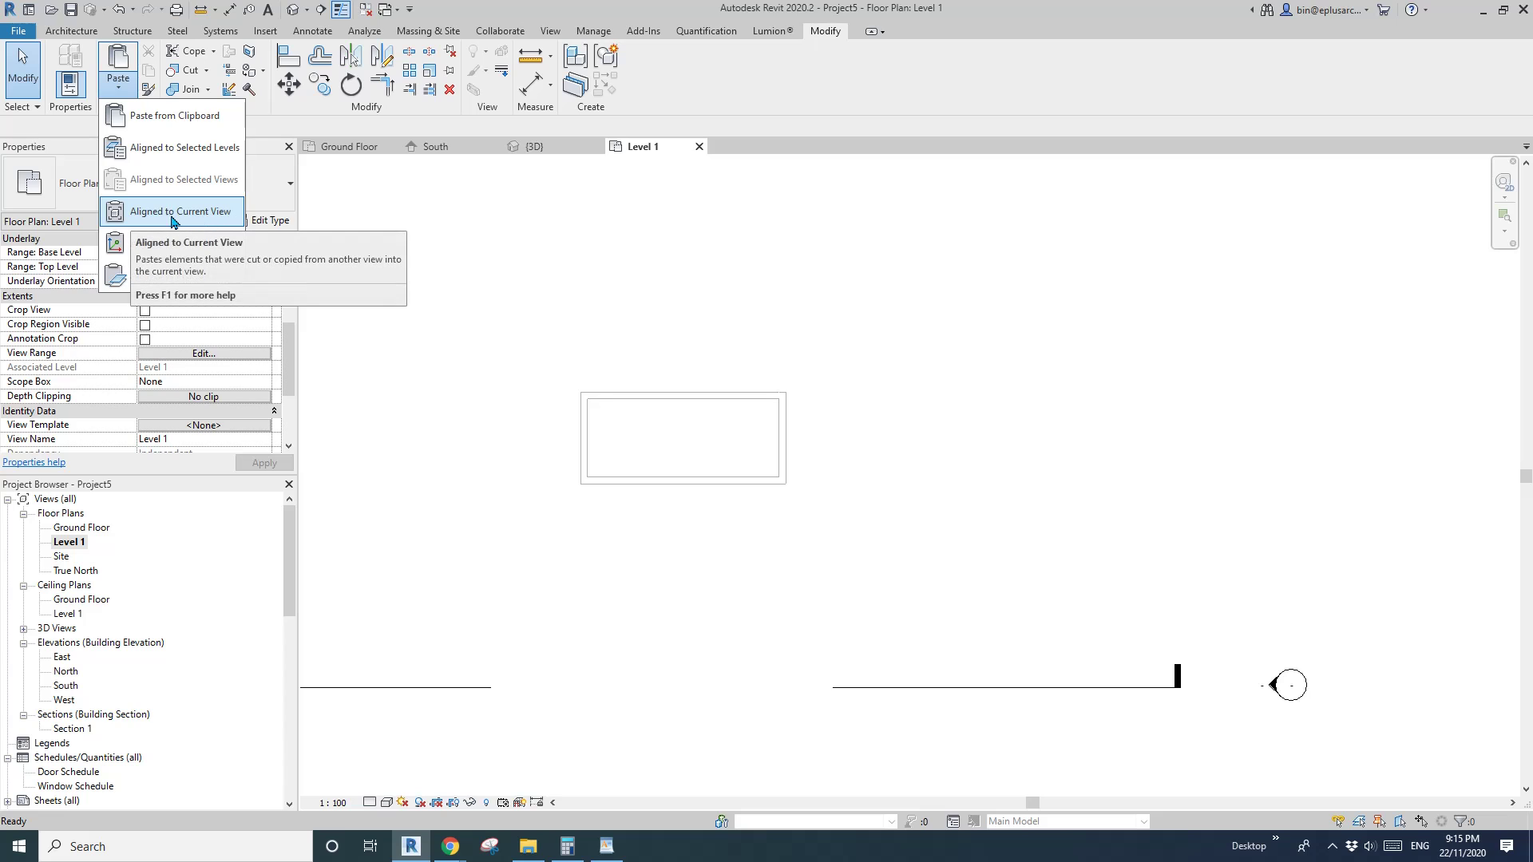
{"action": "left_click", "coordinate": [200, 221]}
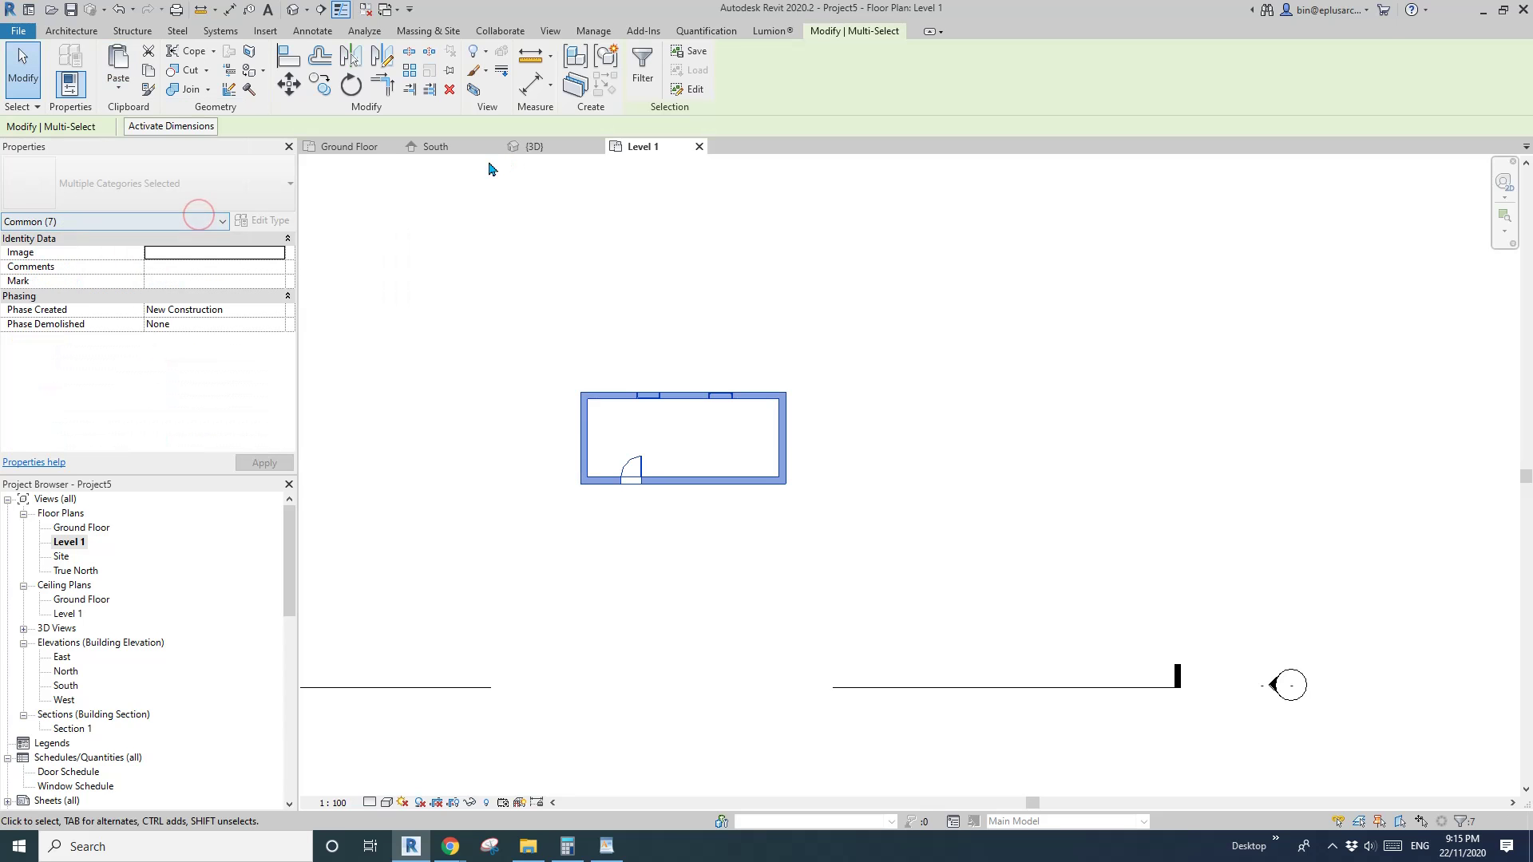
Step: Inspect the level constraints of the pasted upper-storey wall, door and window in the 3D view
{"action": "left_click", "coordinate": [319, 10]}
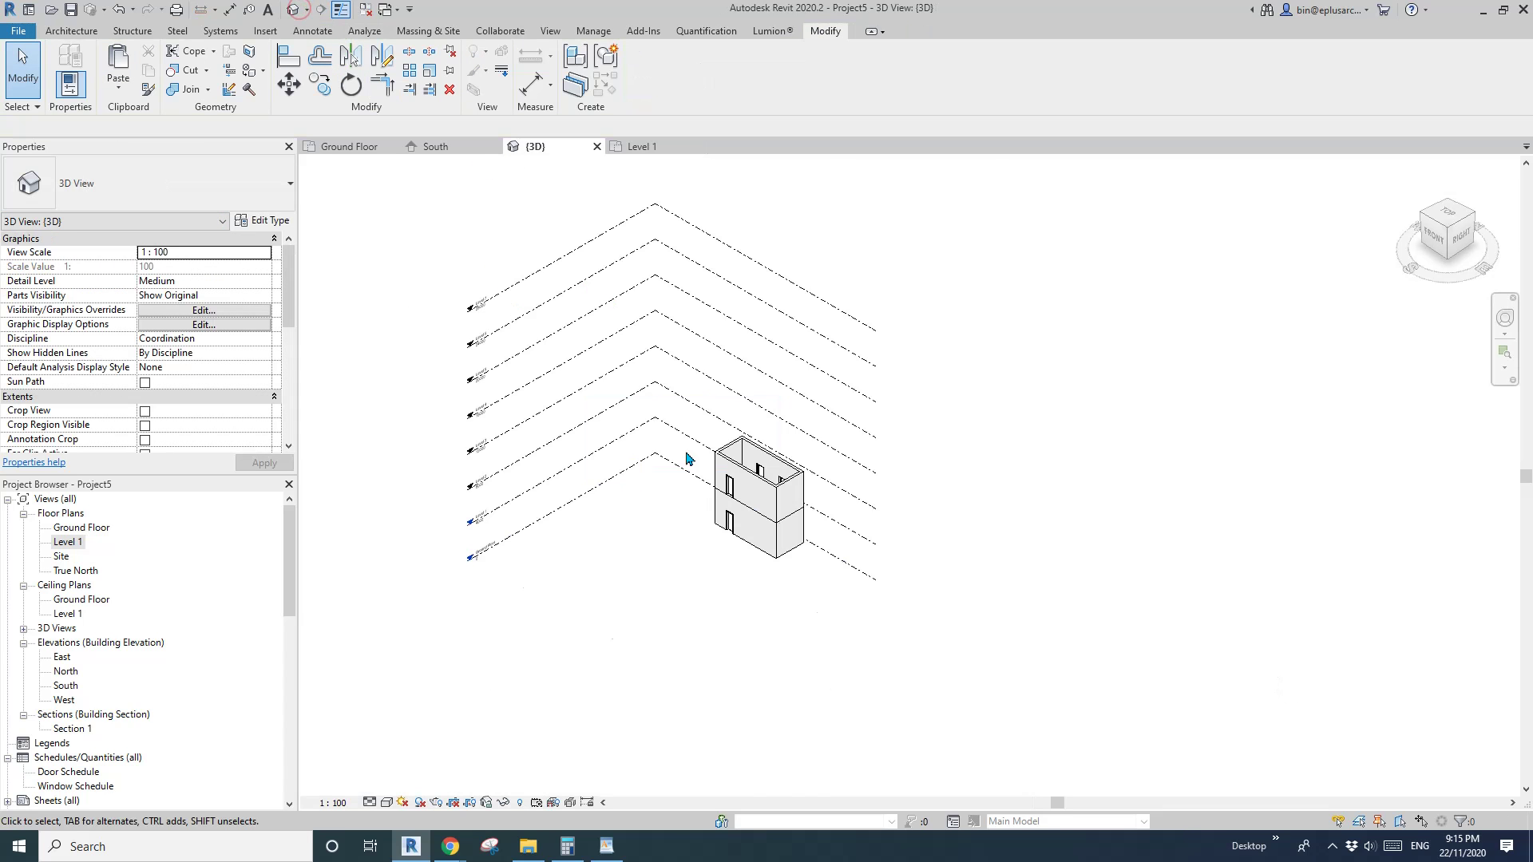
{"action": "scroll", "coordinate": [688, 455], "scroll_direction": "up", "scroll_amount": 3}
{"action": "left_click", "coordinate": [709, 405]}
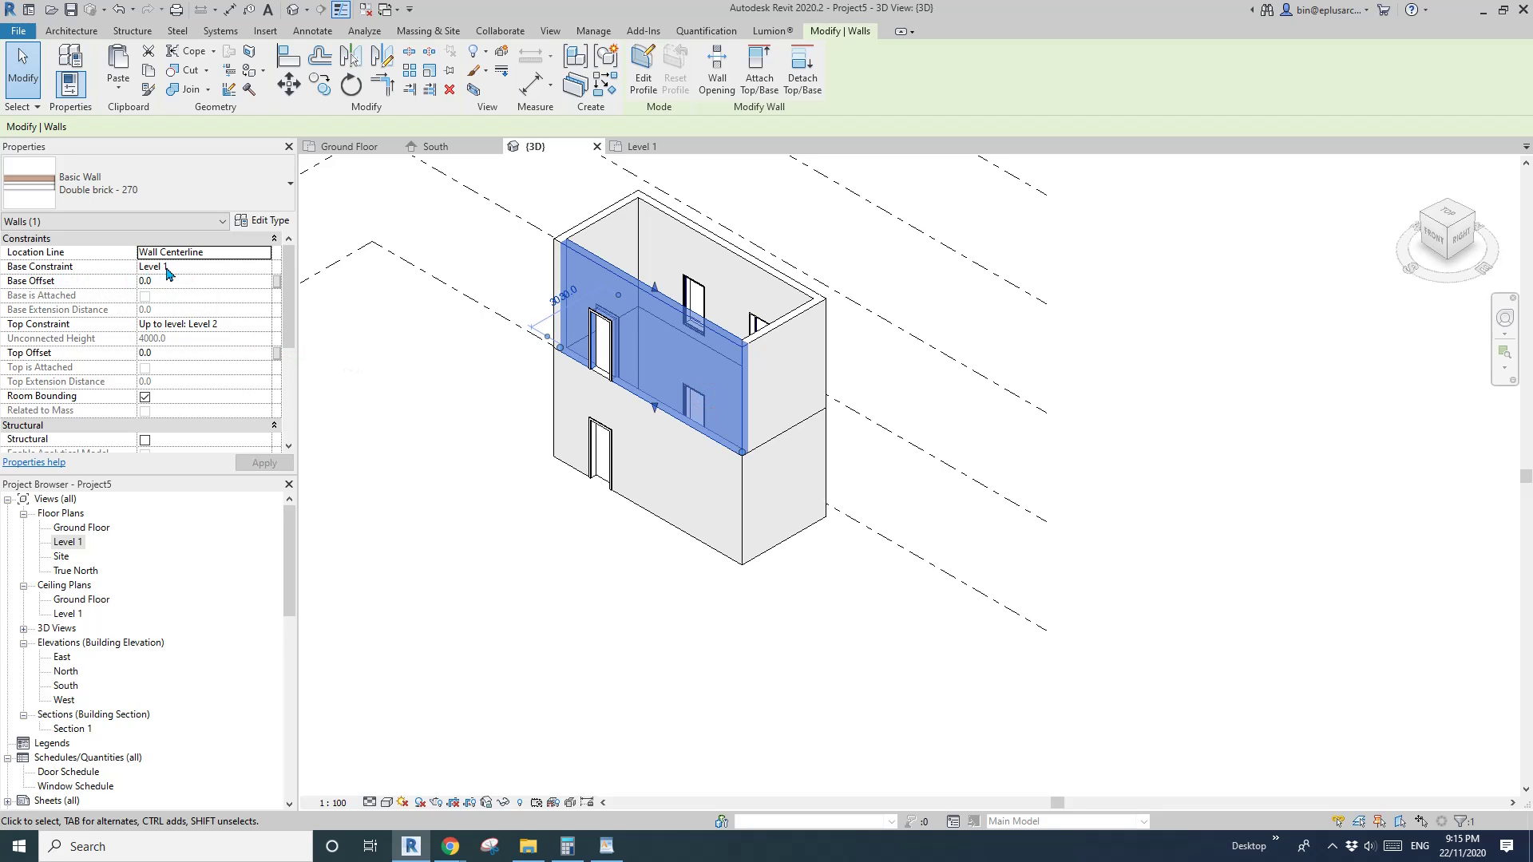
{"action": "left_click", "coordinate": [606, 358]}
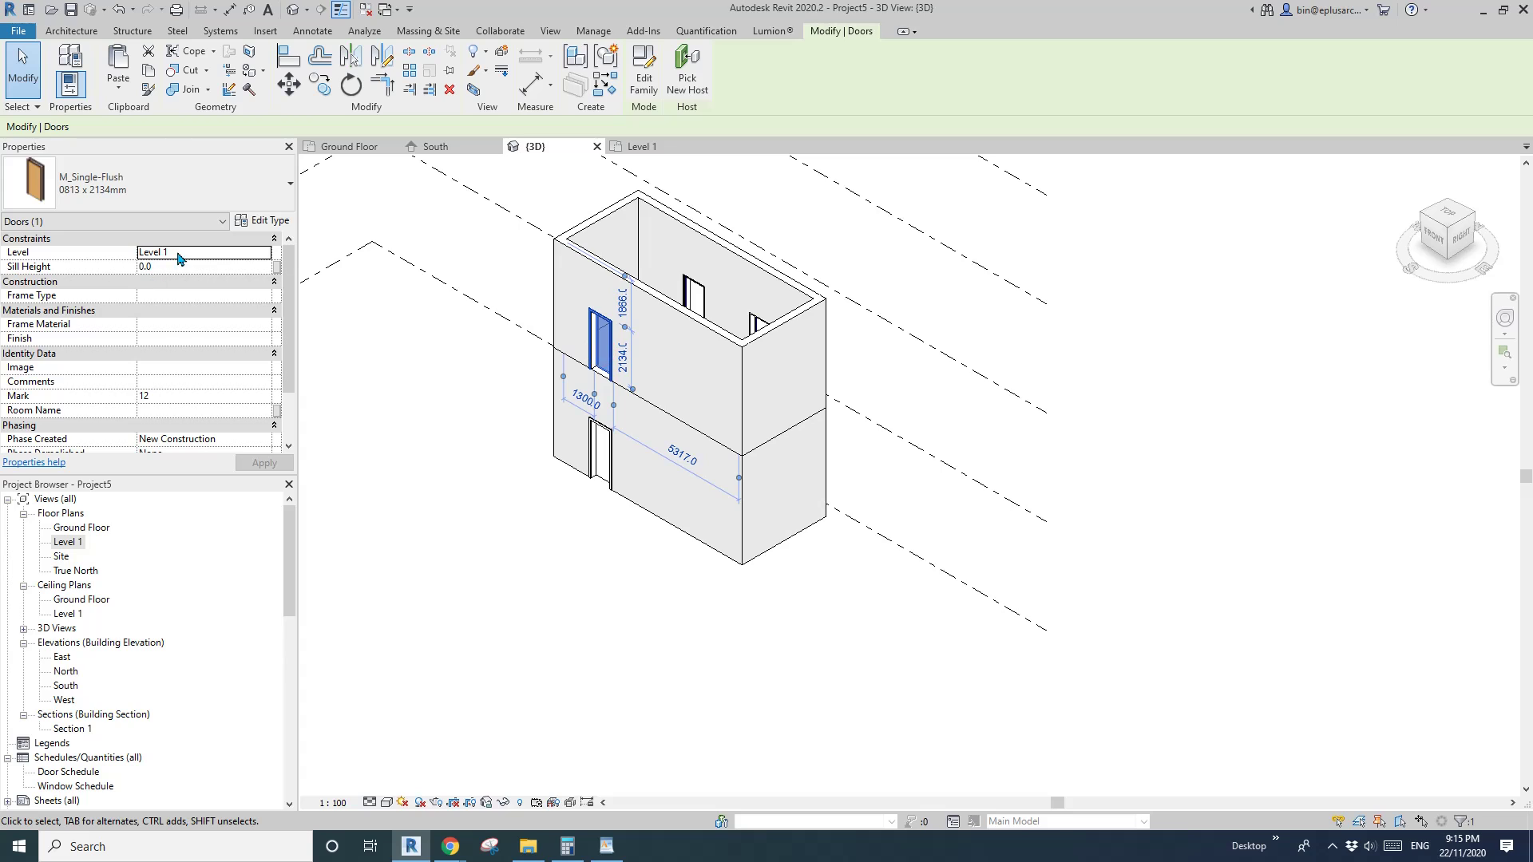
{"action": "left_click", "coordinate": [696, 297]}
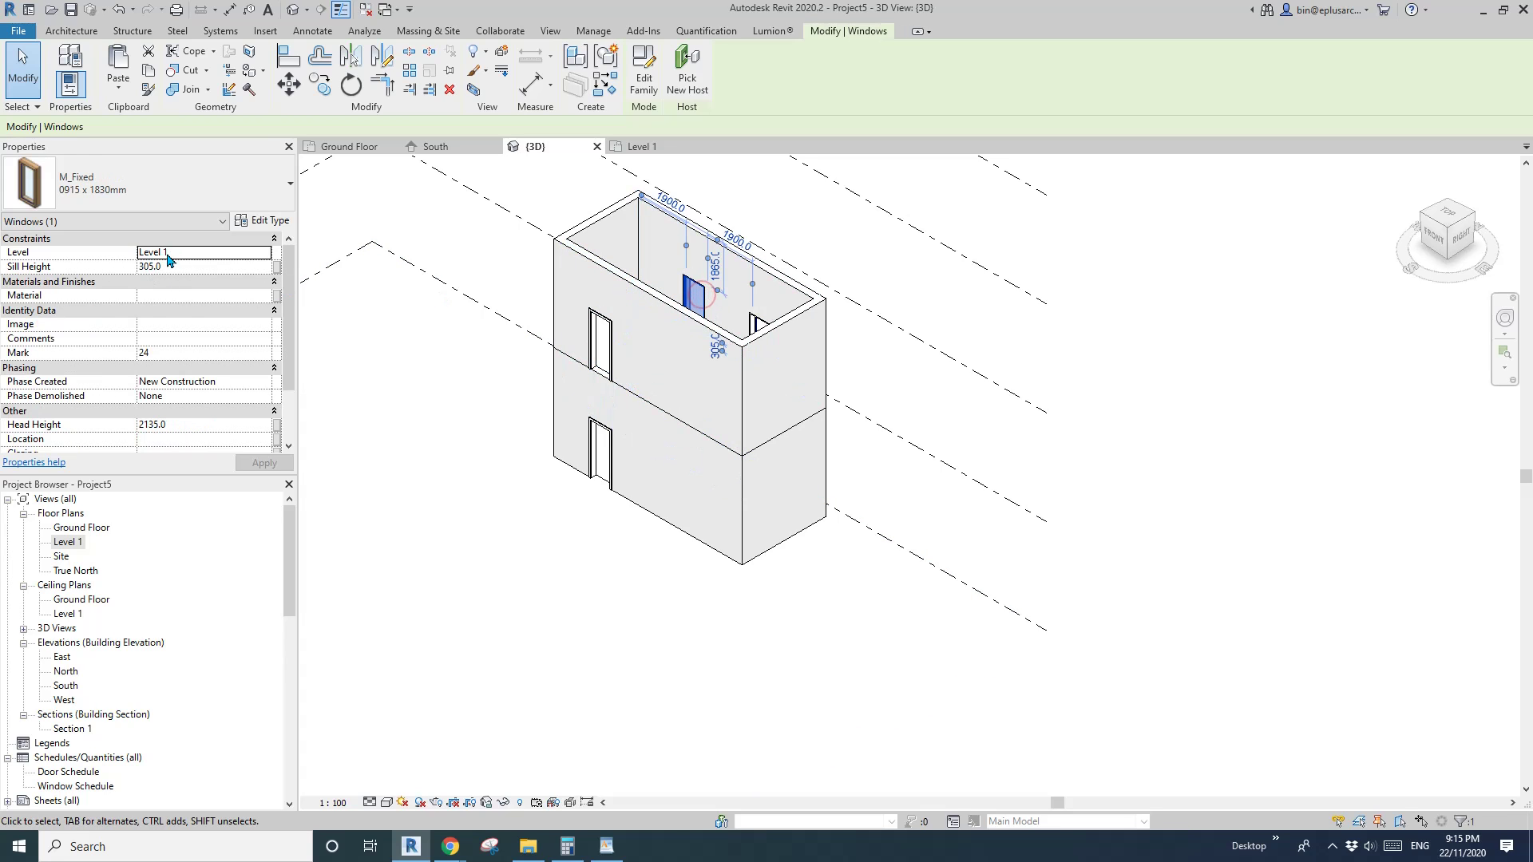
{"action": "key", "text": "Escape"}
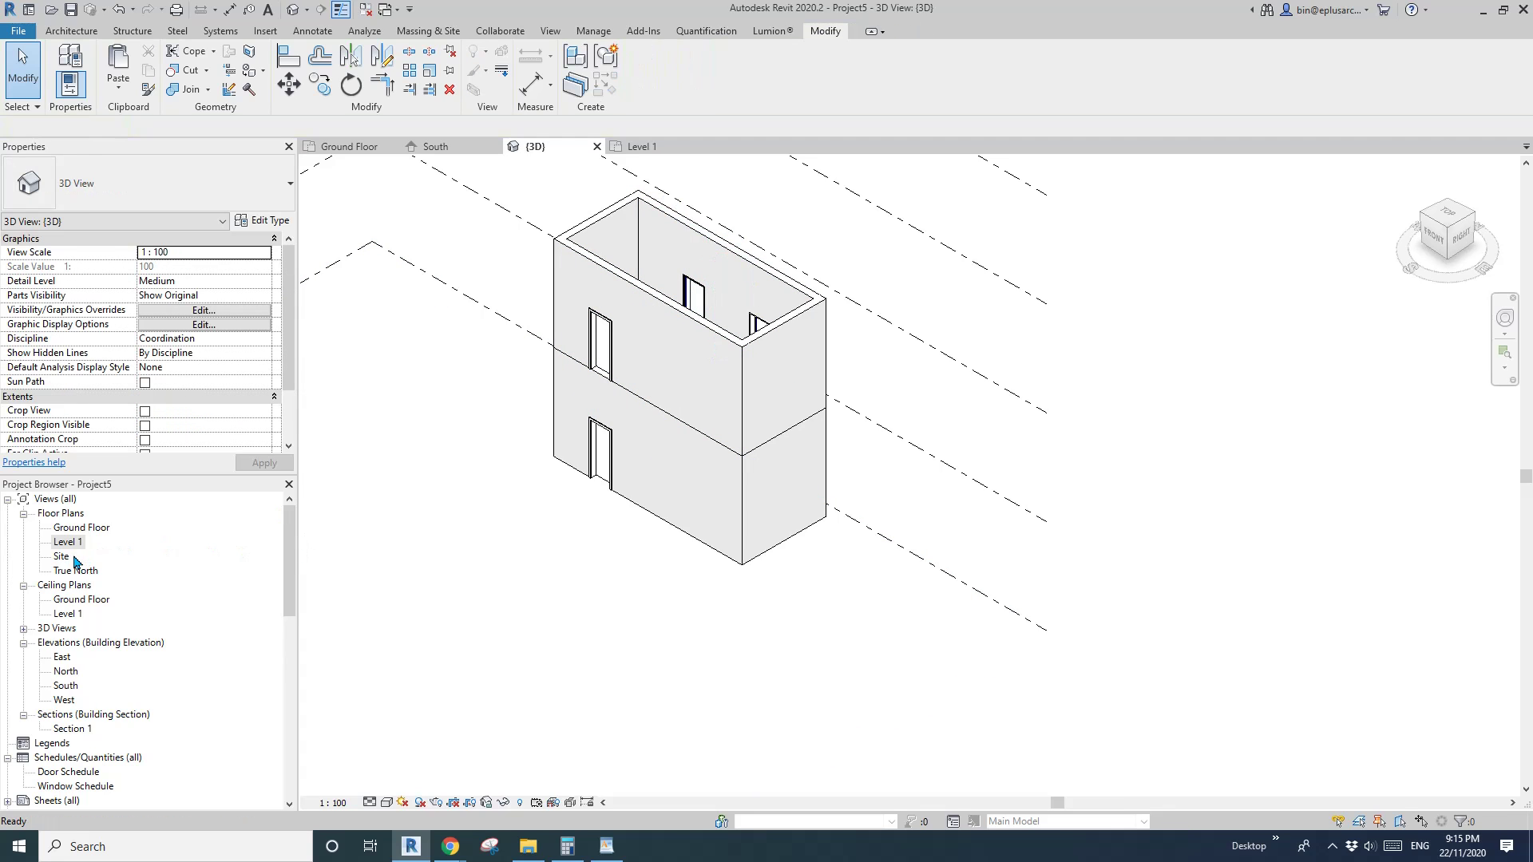
Step: Create new floor plan views for Level 2 through Level 7
{"action": "left_click", "coordinate": [78, 529]}
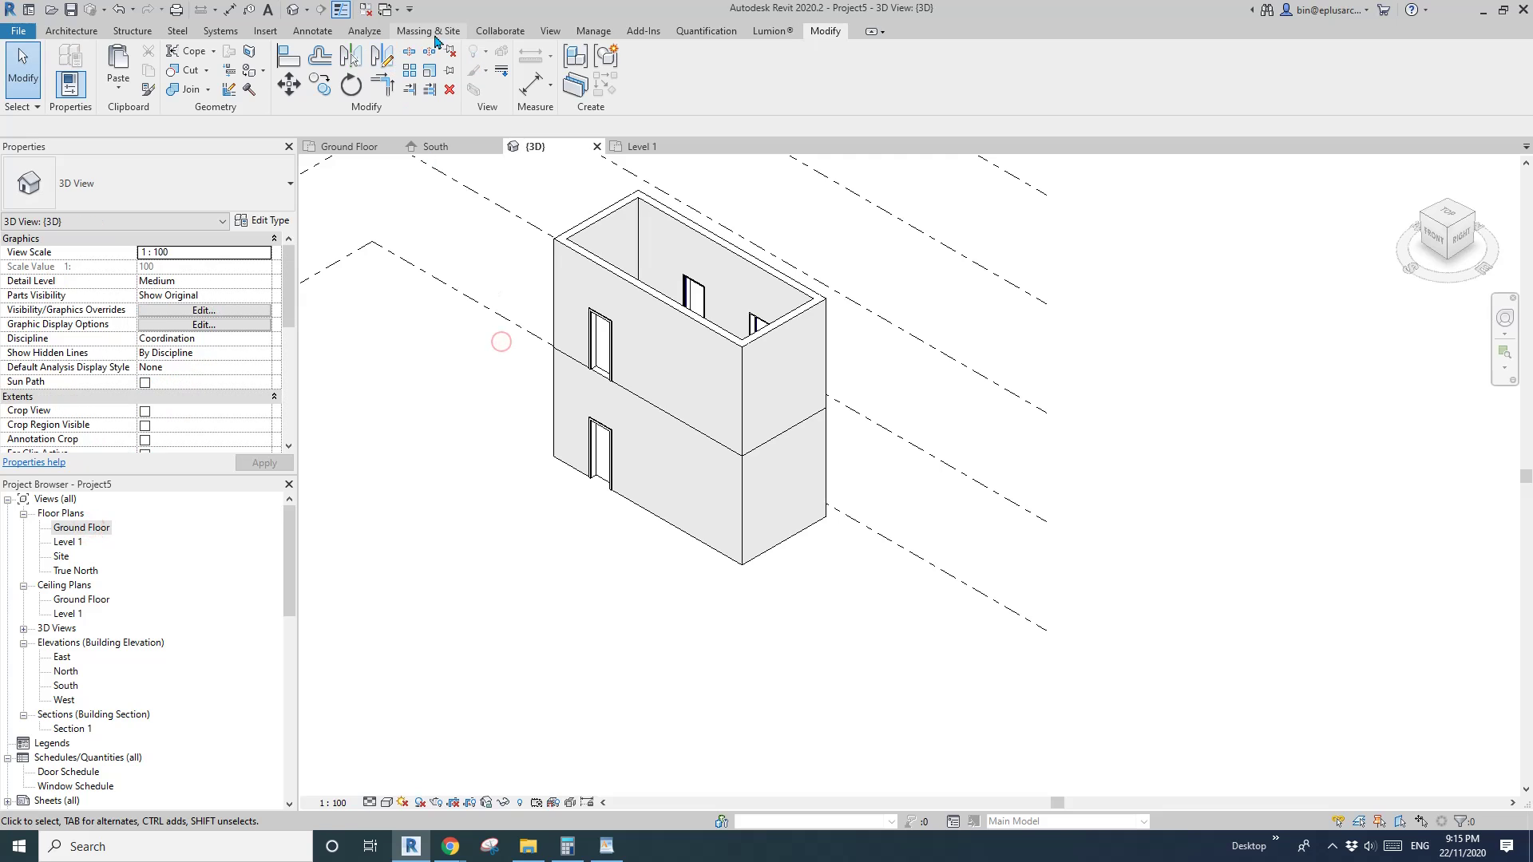
{"action": "left_click", "coordinate": [551, 31]}
{"action": "left_click", "coordinate": [622, 79]}
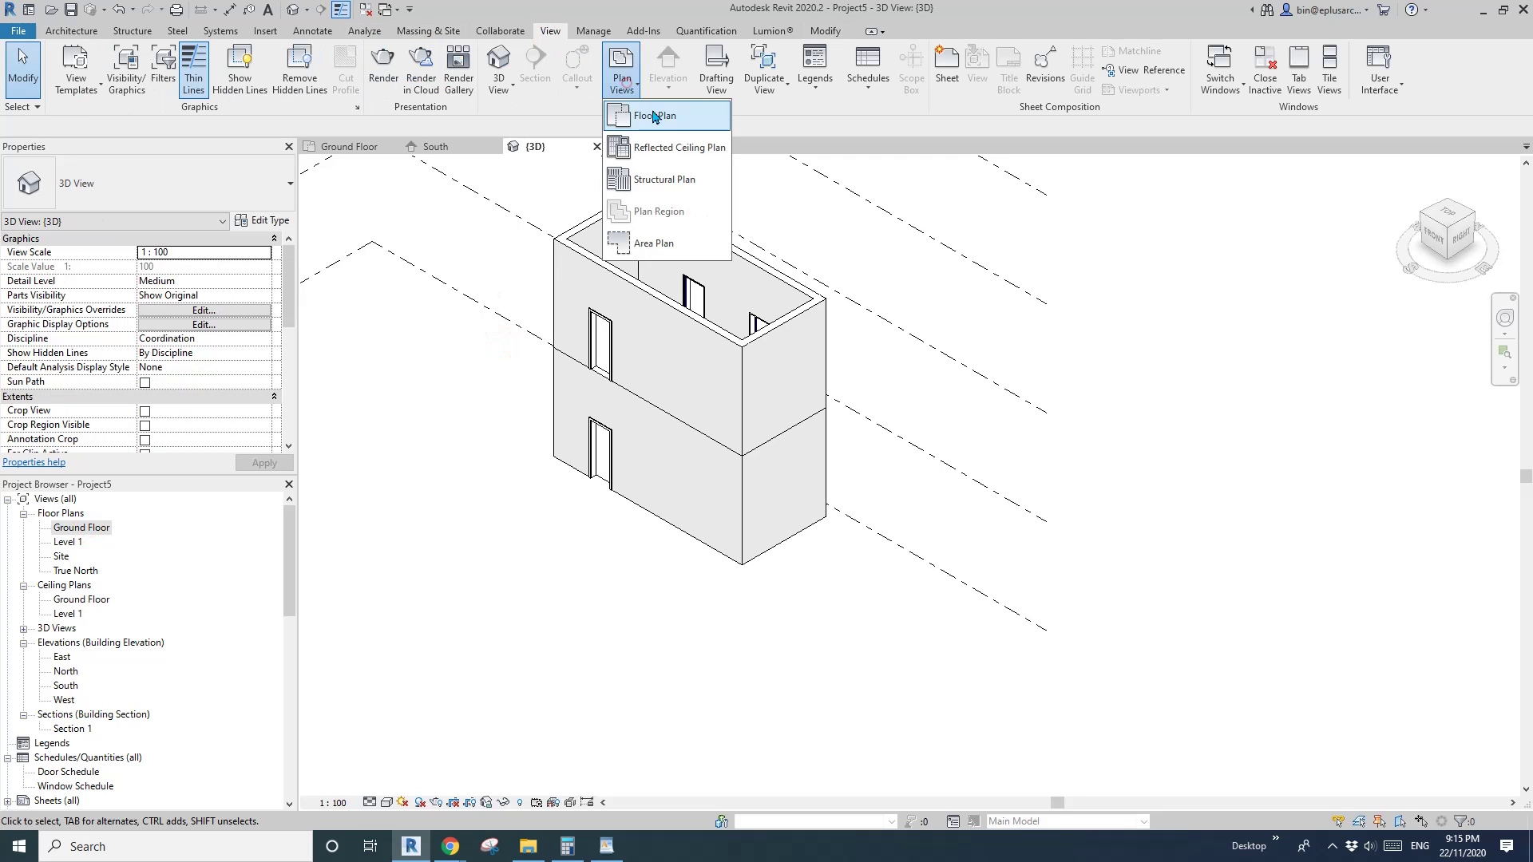
{"action": "left_click", "coordinate": [655, 116]}
{"action": "left_click", "coordinate": [690, 367]}
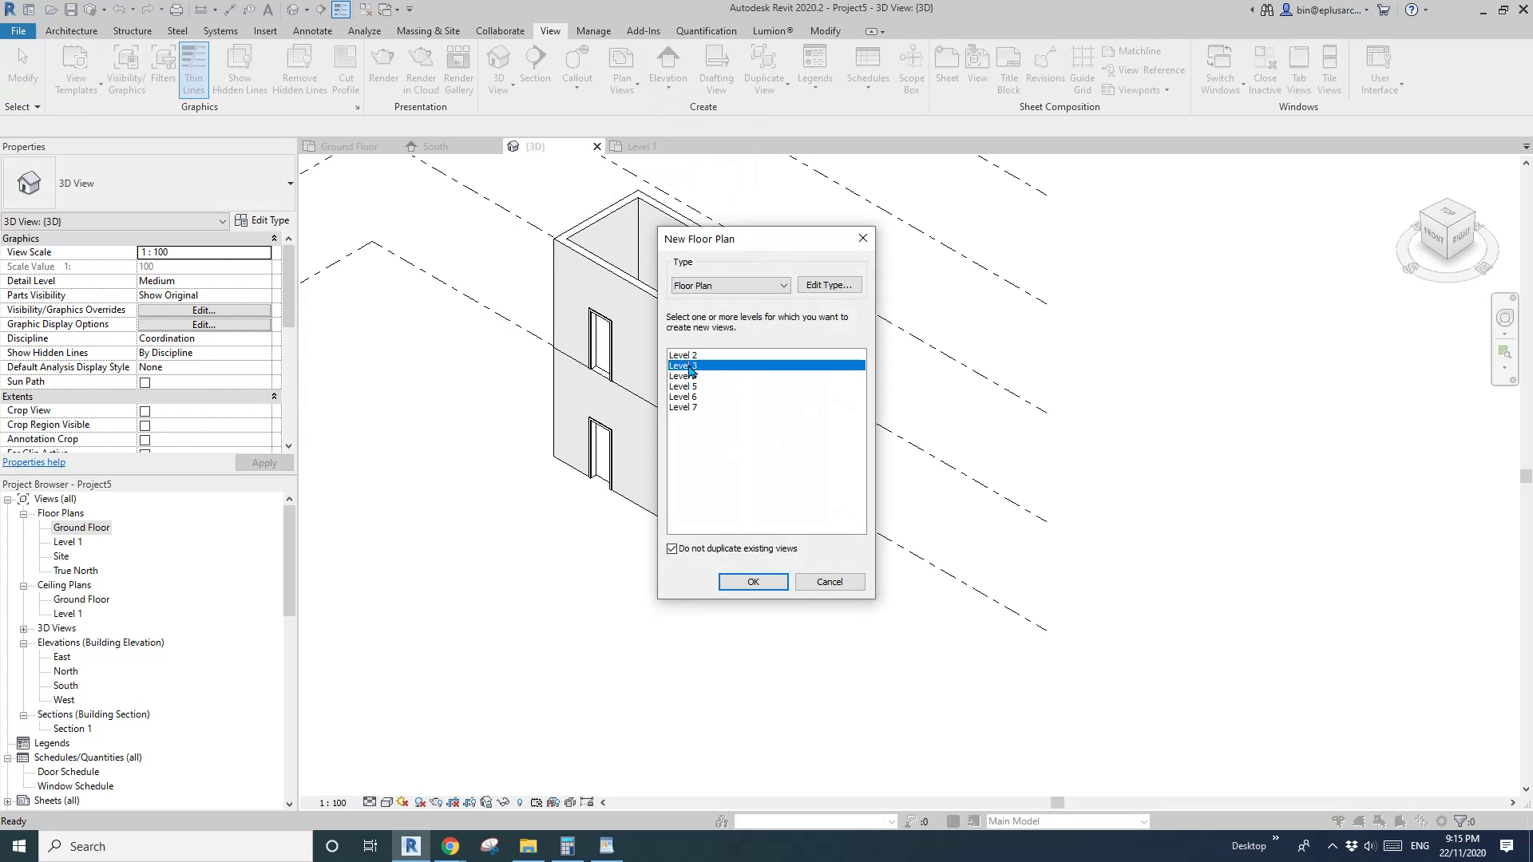
{"action": "left_click", "coordinate": [703, 358]}
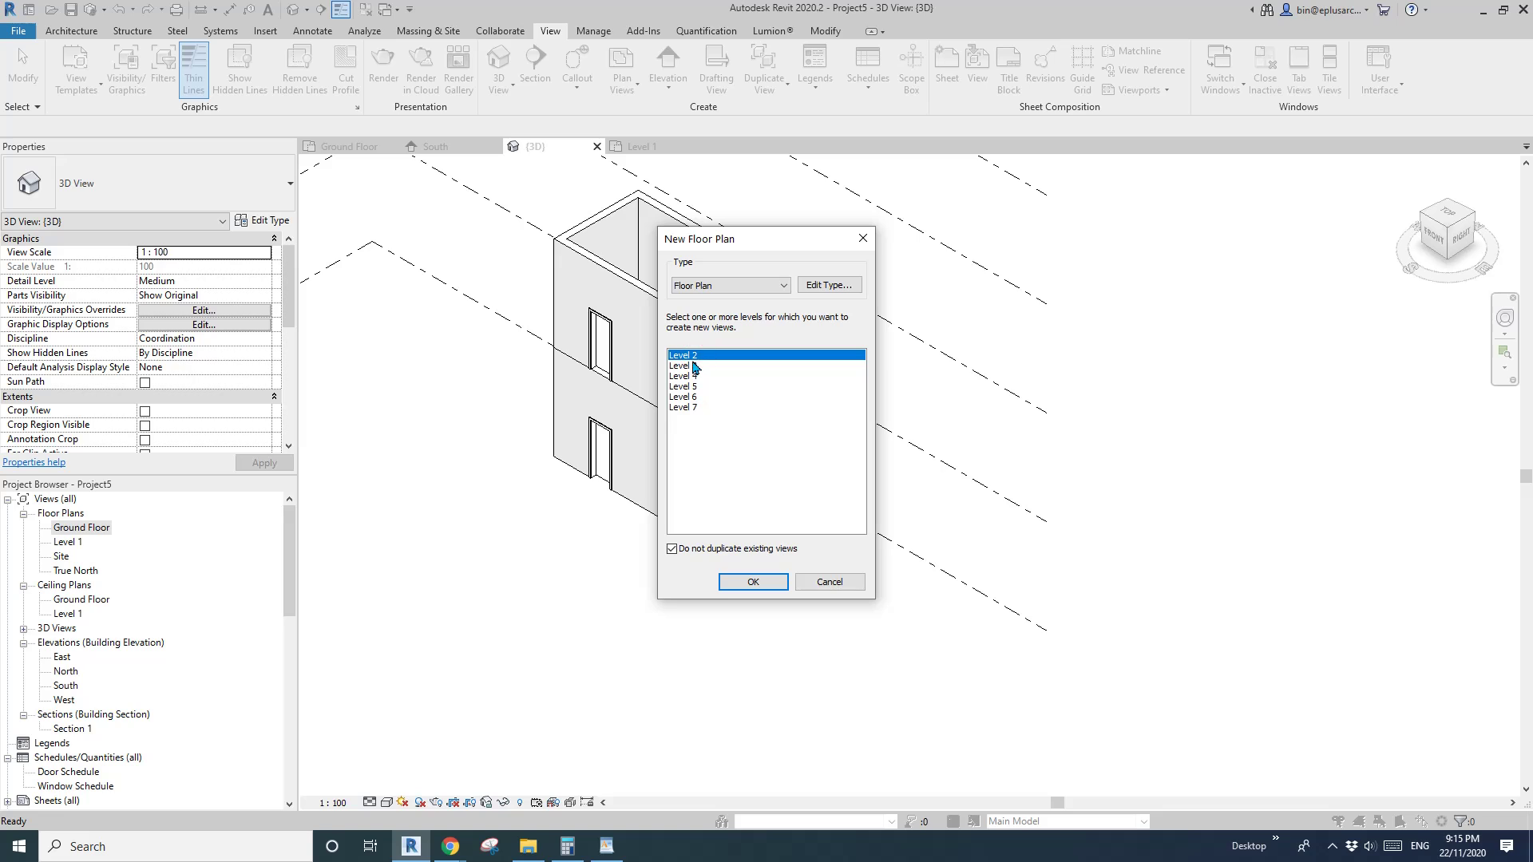
{"action": "left_click", "coordinate": [697, 408], "text": "shift"}
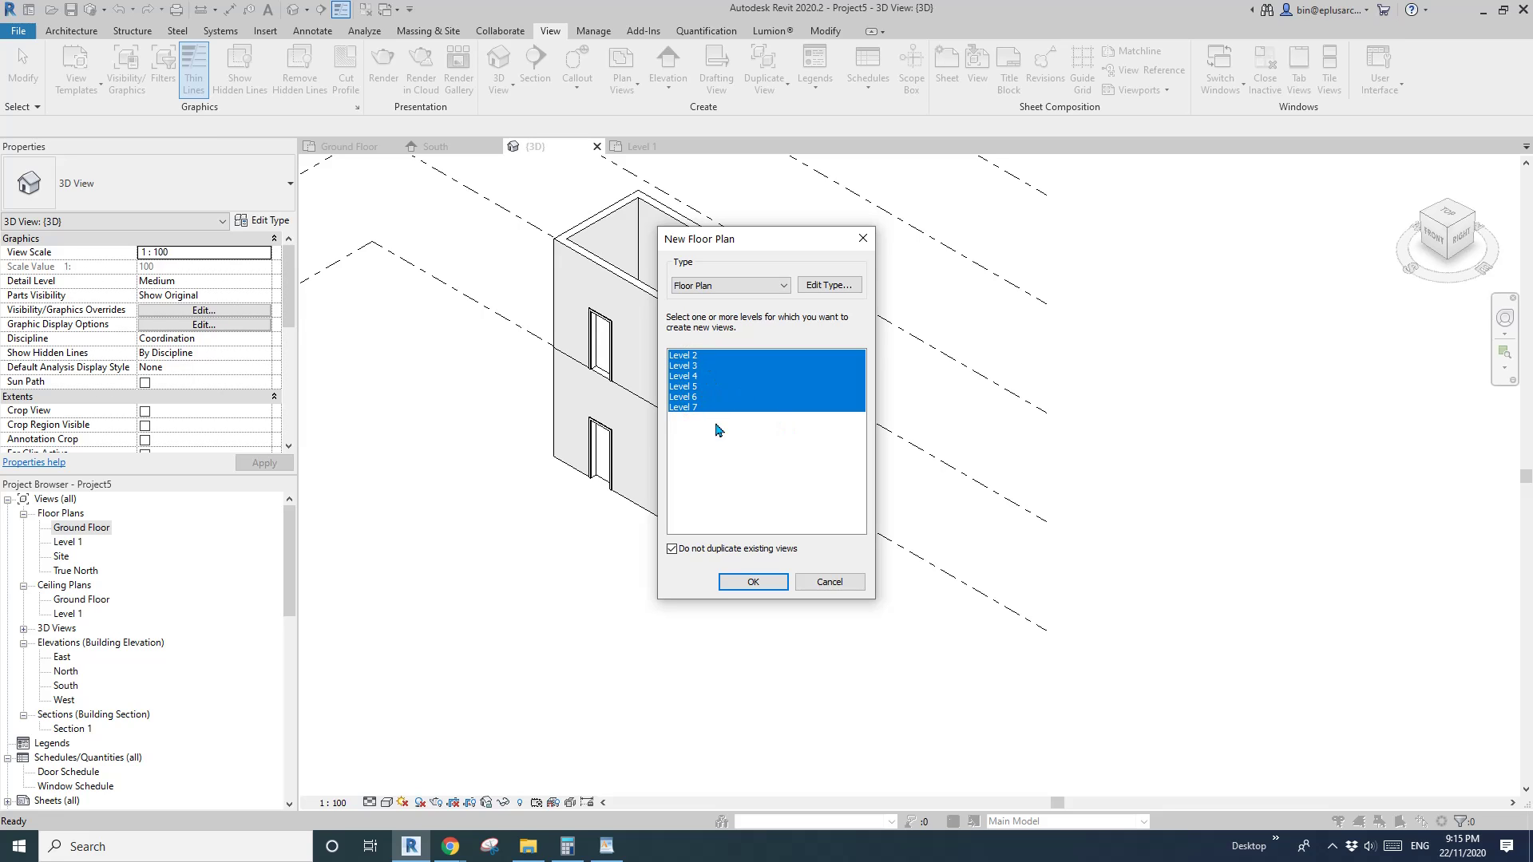
{"action": "left_click", "coordinate": [757, 583]}
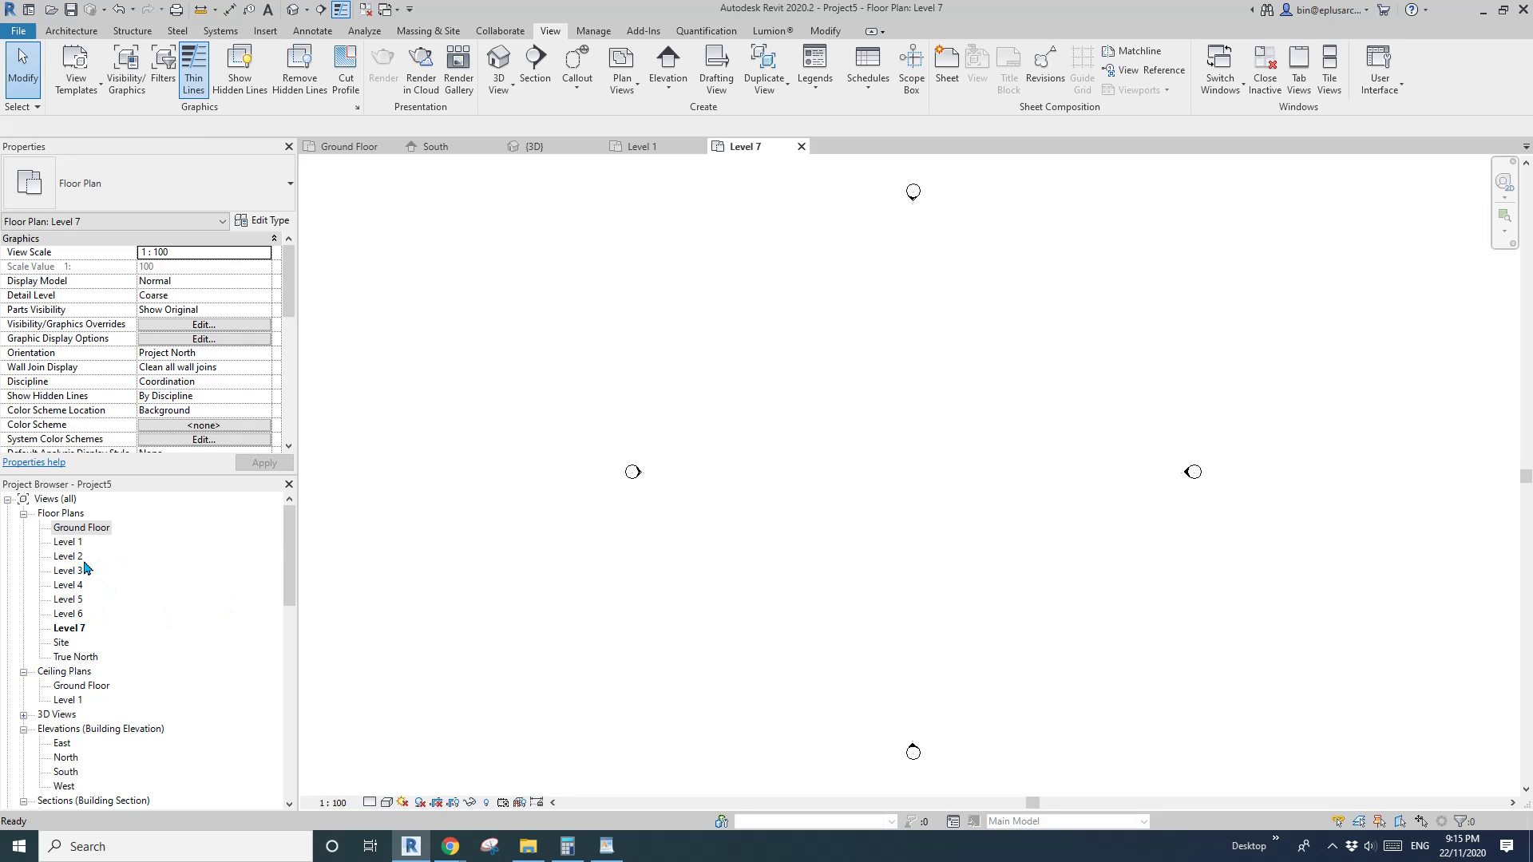
Step: Paste the copied room into the Level 2 floor plan aligned to the current view, and check it in 3D
{"action": "double_click", "coordinate": [69, 557]}
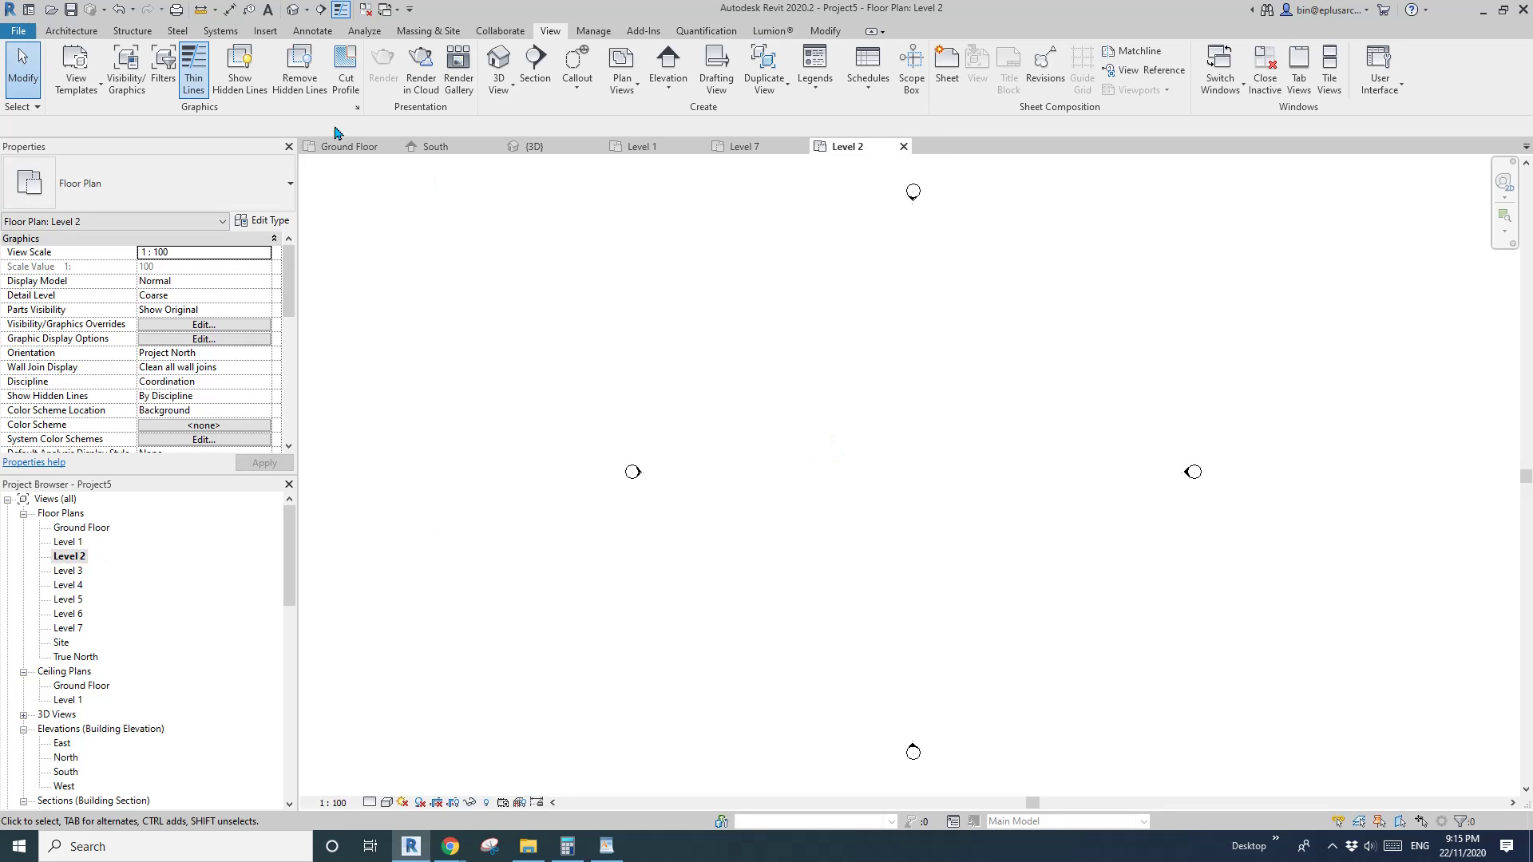
{"action": "left_click", "coordinate": [825, 30]}
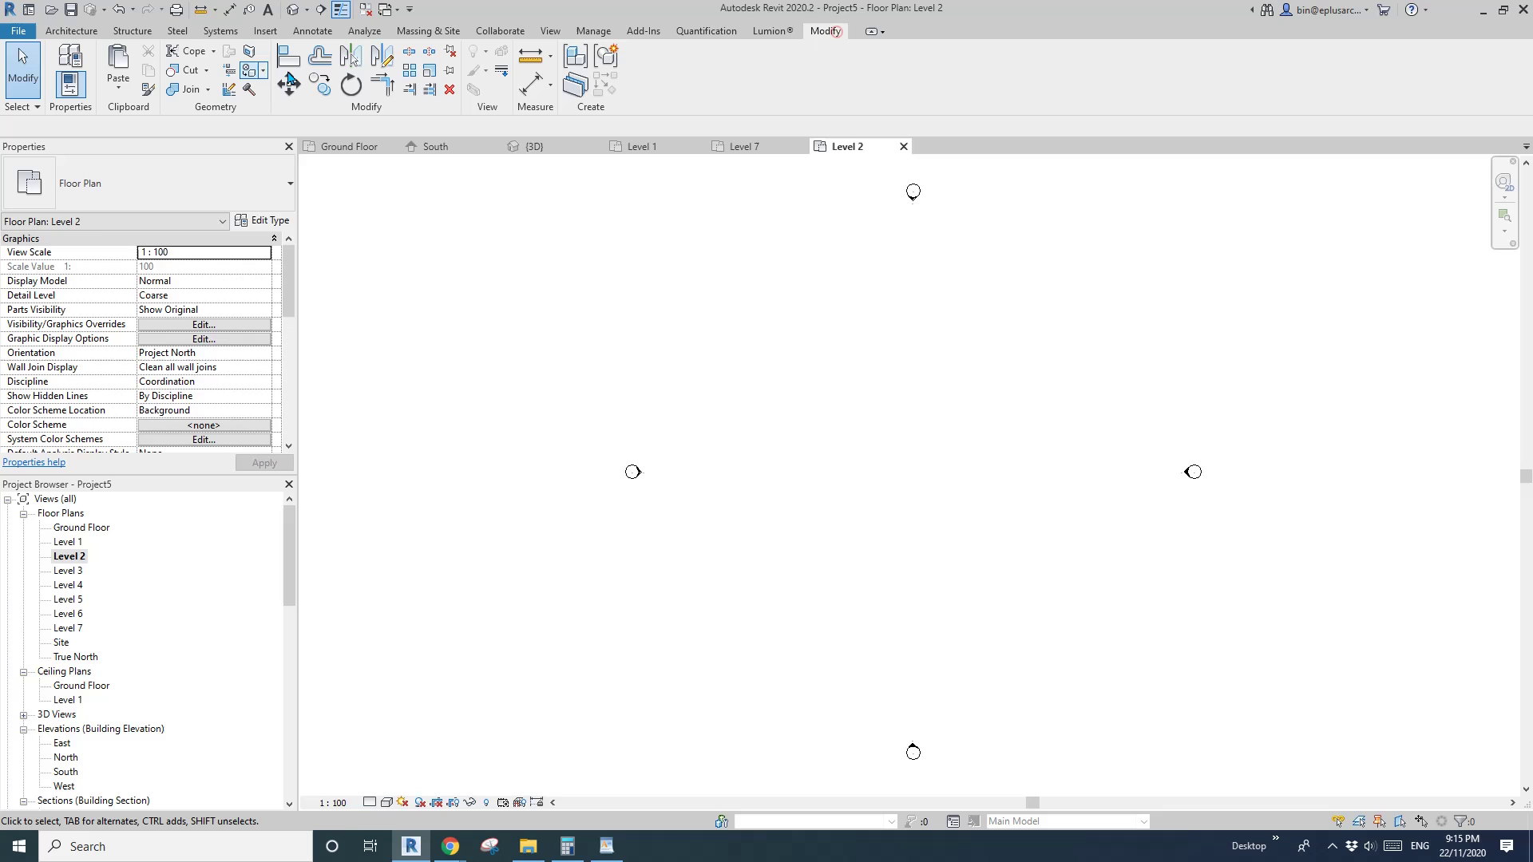
{"action": "left_click", "coordinate": [130, 93]}
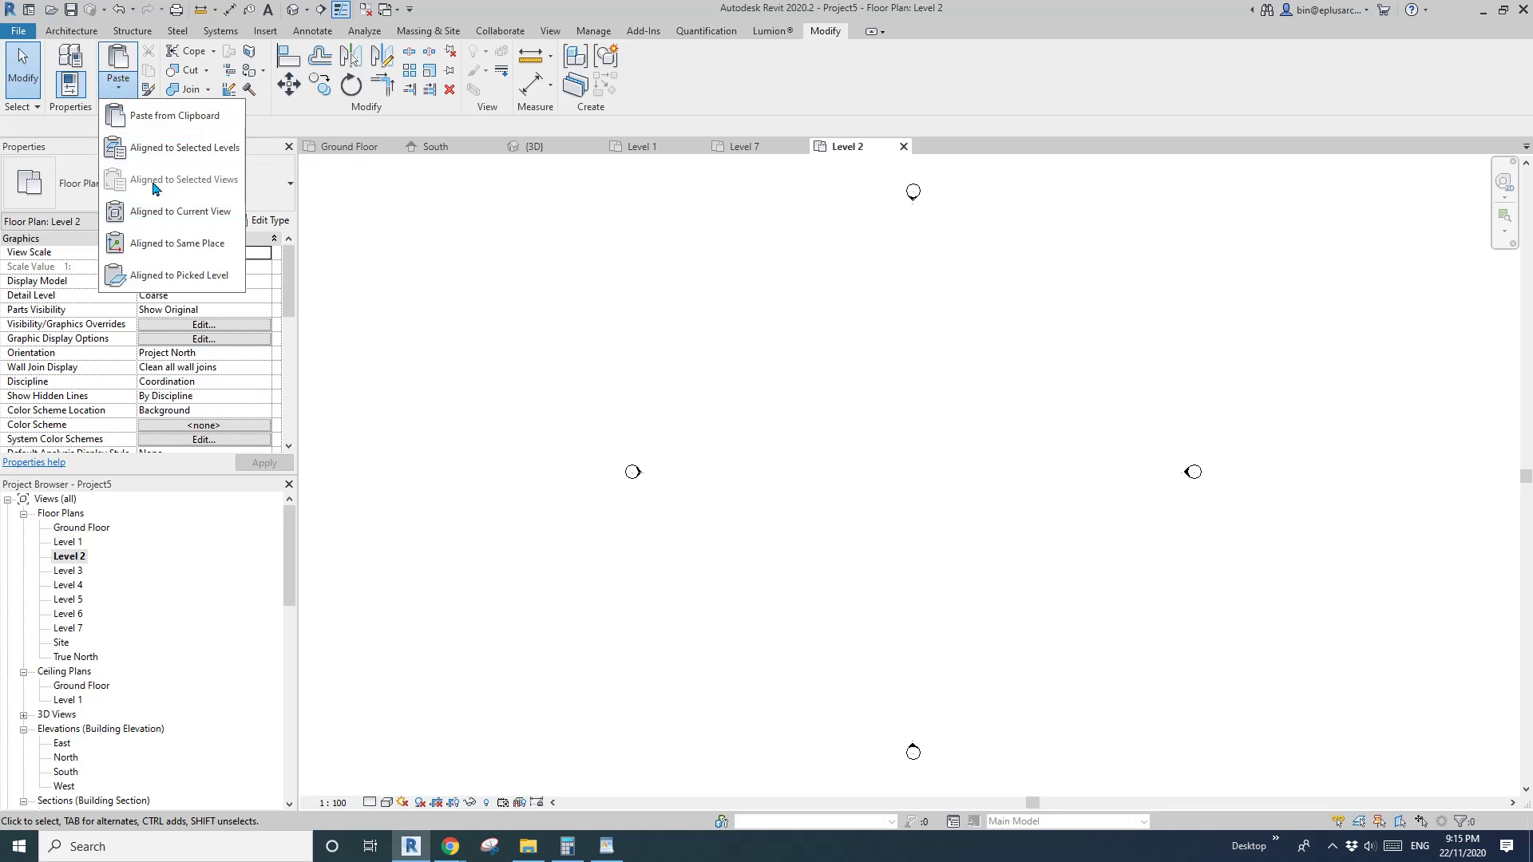
{"action": "left_click", "coordinate": [181, 213]}
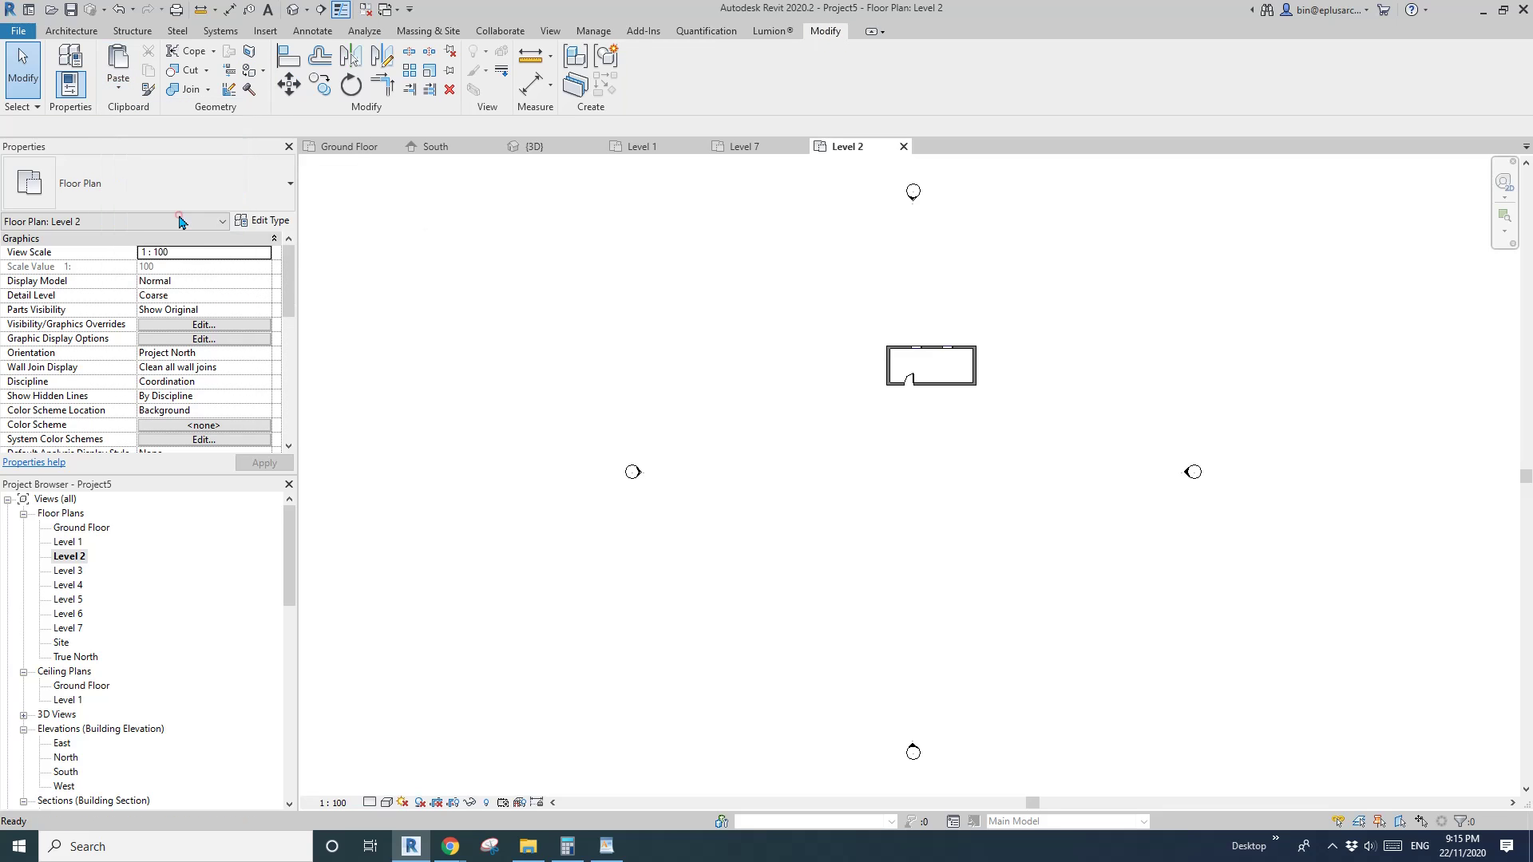
{"action": "left_click", "coordinate": [294, 10]}
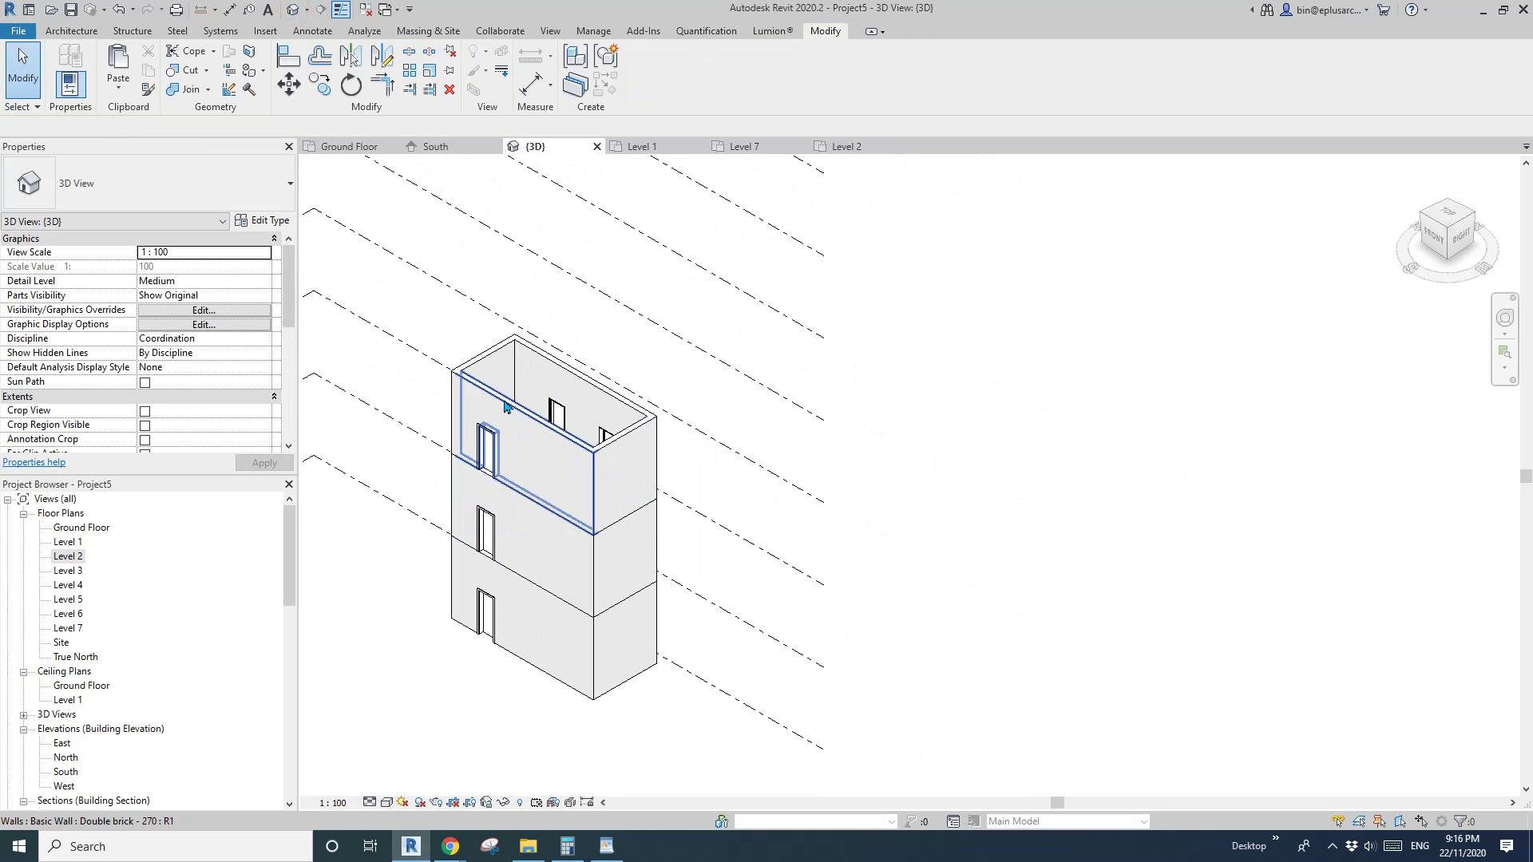
{"action": "double_click", "coordinate": [70, 557]}
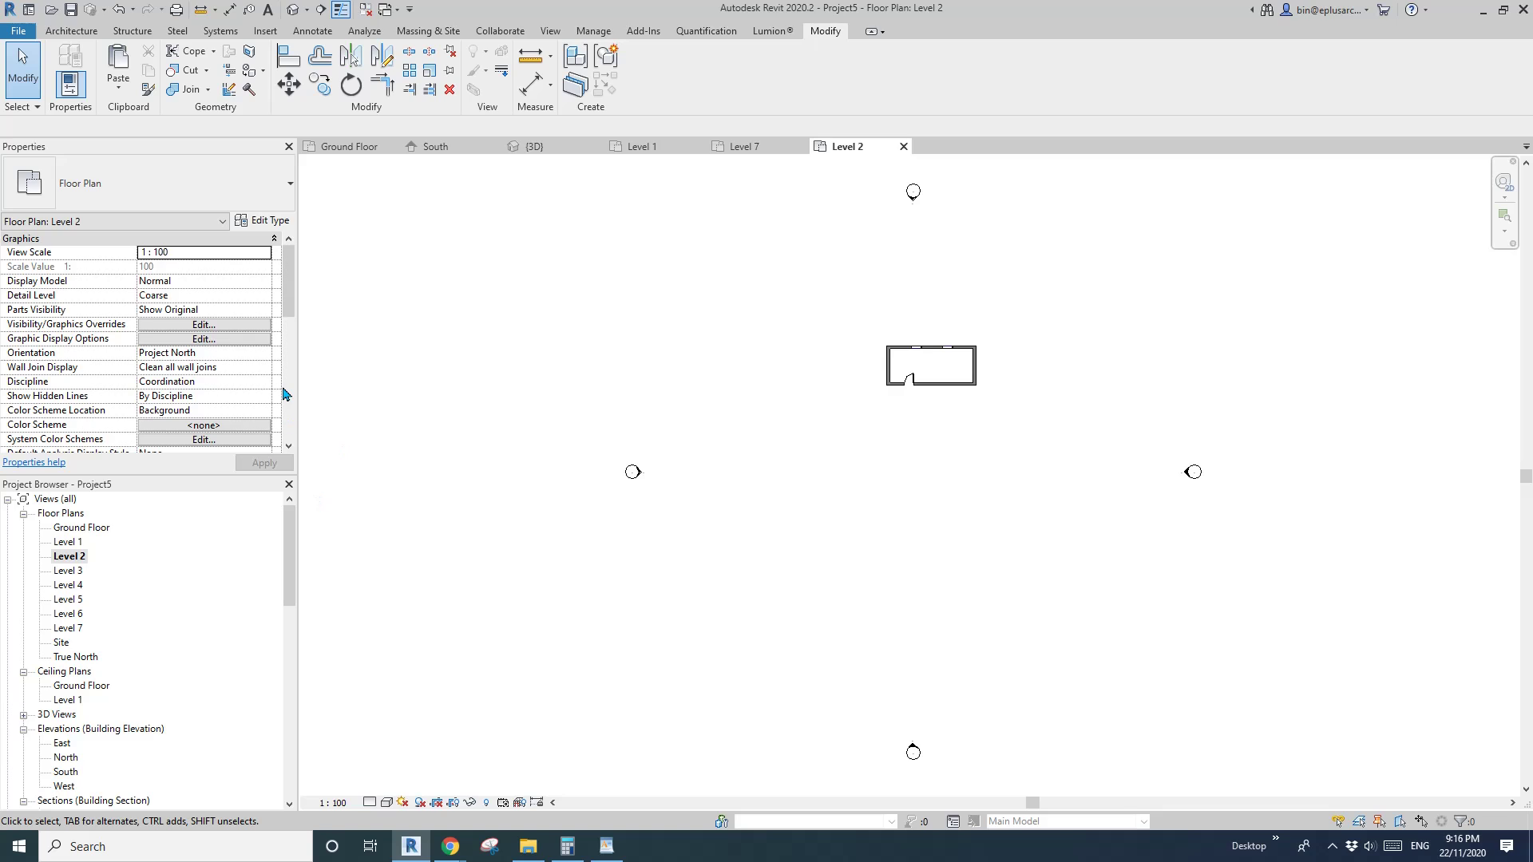
{"action": "scroll", "coordinate": [289, 358], "scroll_direction": "down", "scroll_amount": 5}
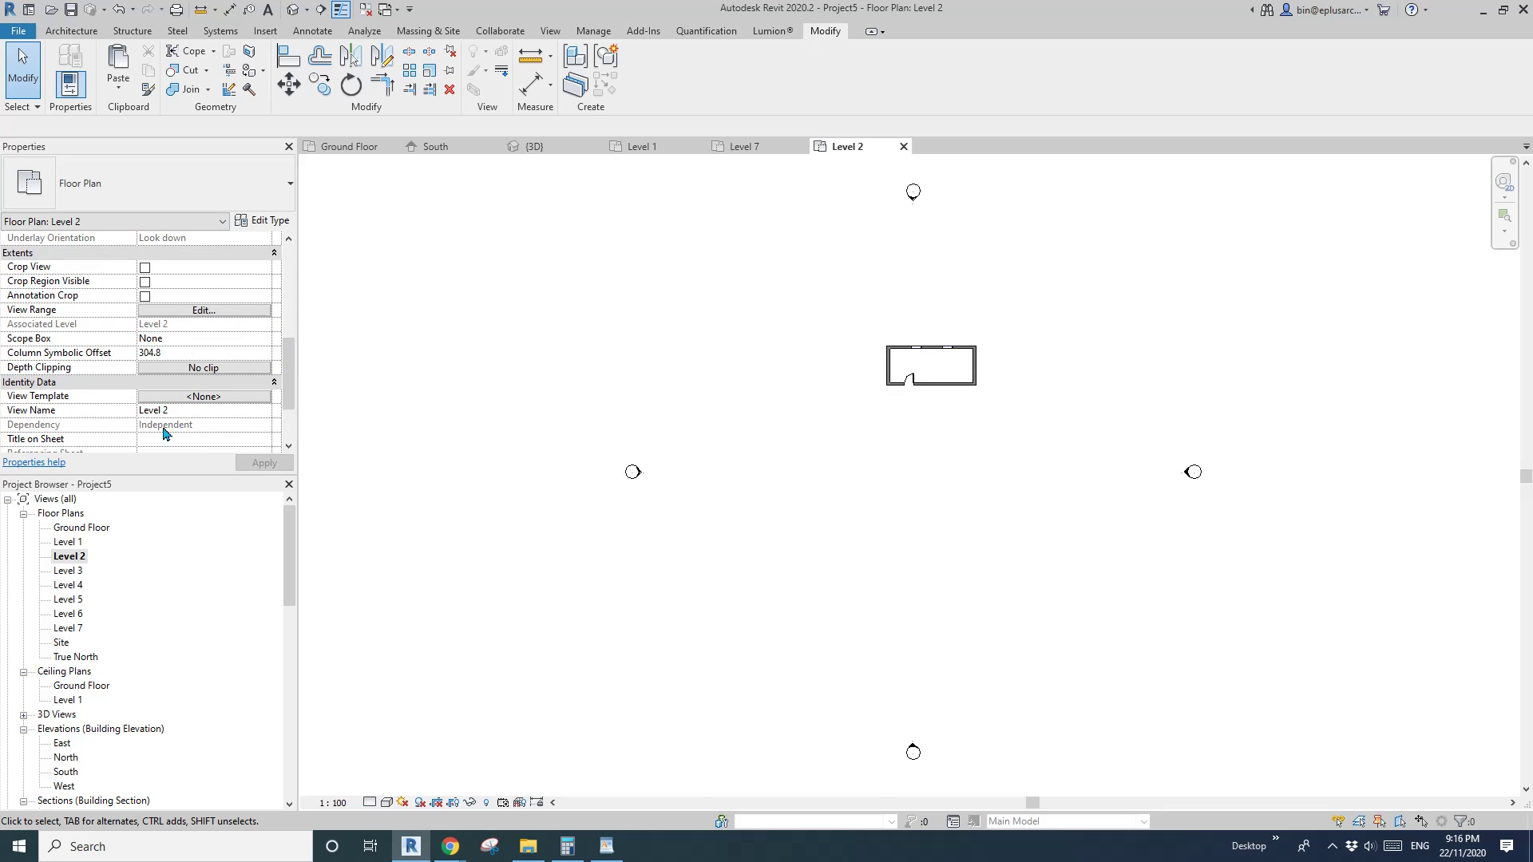
Step: Paste the copied room into the Level 3 floor plan aligned to the current view, and review the stacked storeys in 3D
{"action": "double_click", "coordinate": [70, 570]}
{"action": "left_click", "coordinate": [116, 89]}
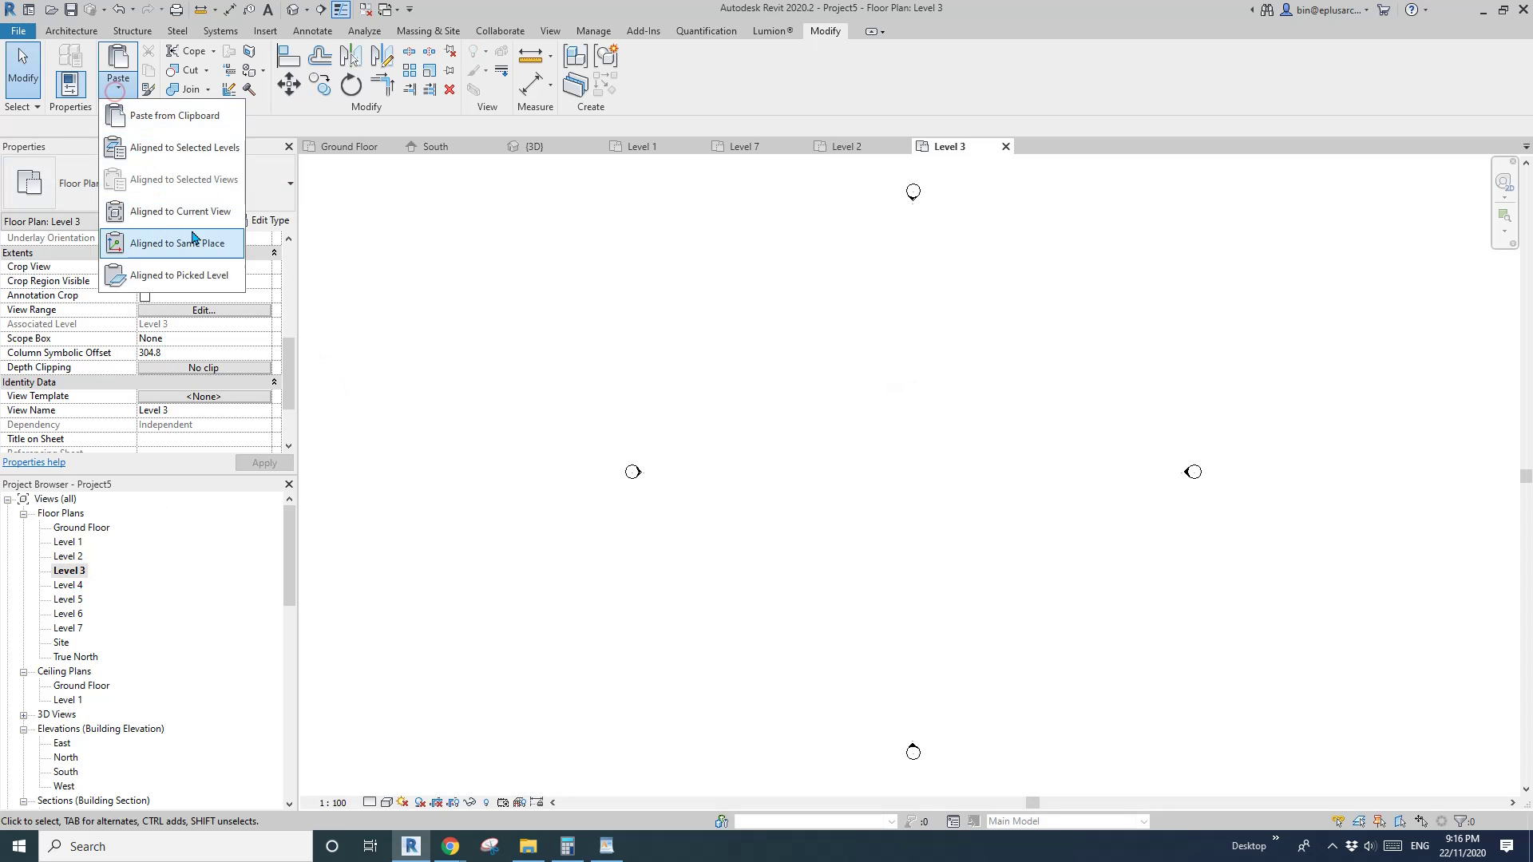
{"action": "left_click", "coordinate": [181, 211]}
{"action": "left_click", "coordinate": [295, 9]}
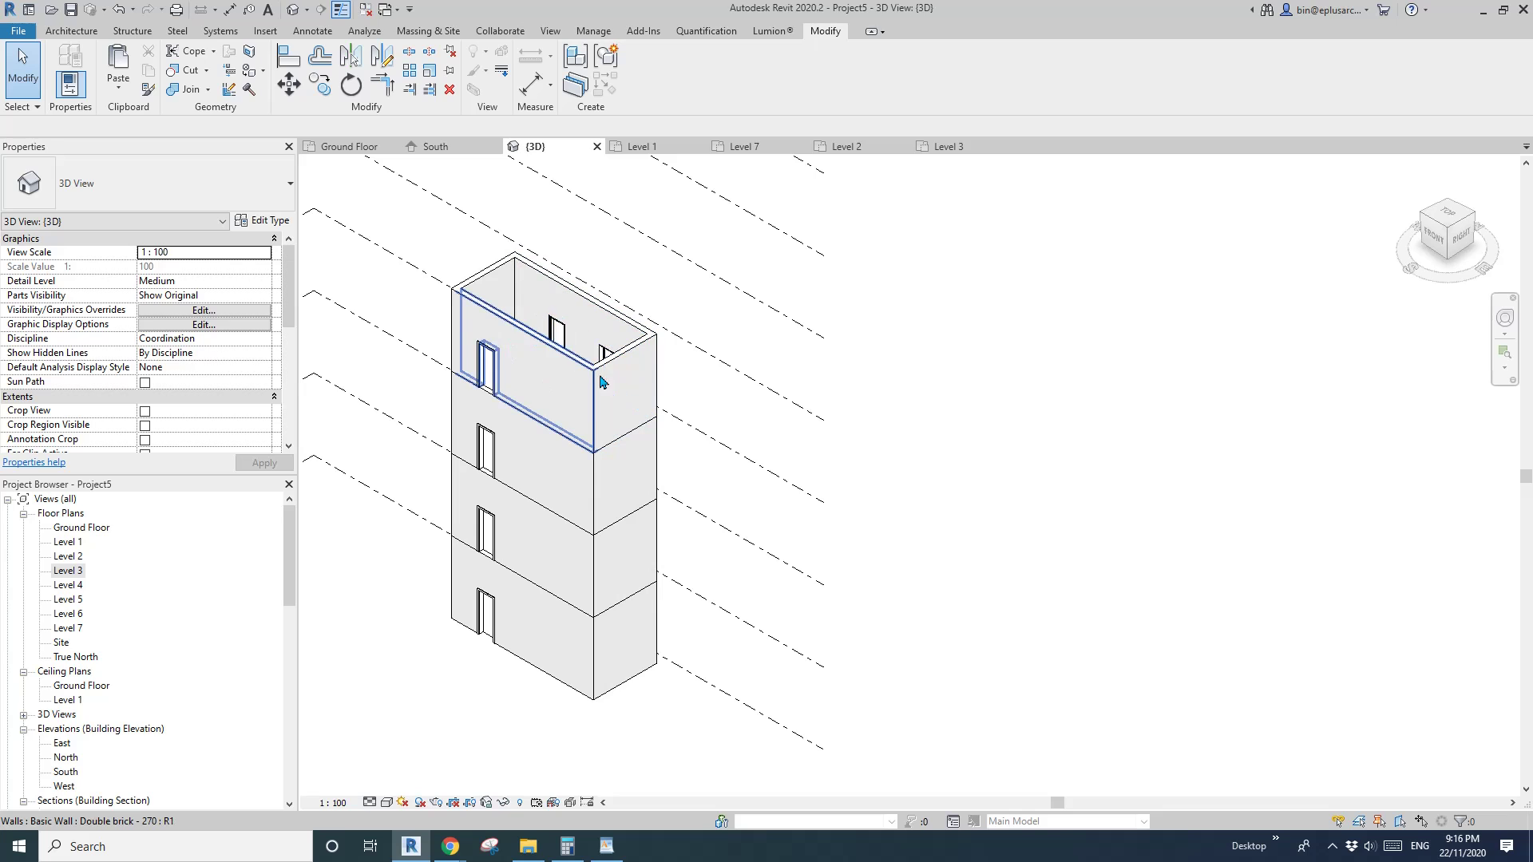
{"action": "middle_click_drag", "start_coordinate": [823, 402], "coordinate": [958, 423]}
{"action": "scroll", "coordinate": [862, 411], "scroll_direction": "down", "scroll_amount": 3}
{"action": "middle_click_drag", "start_coordinate": [828, 422], "coordinate": [754, 478]}
Step: Paste the copied room aligned to the same place from the 3D view and inspect the overlapping elements
{"action": "left_click", "coordinate": [118, 85]}
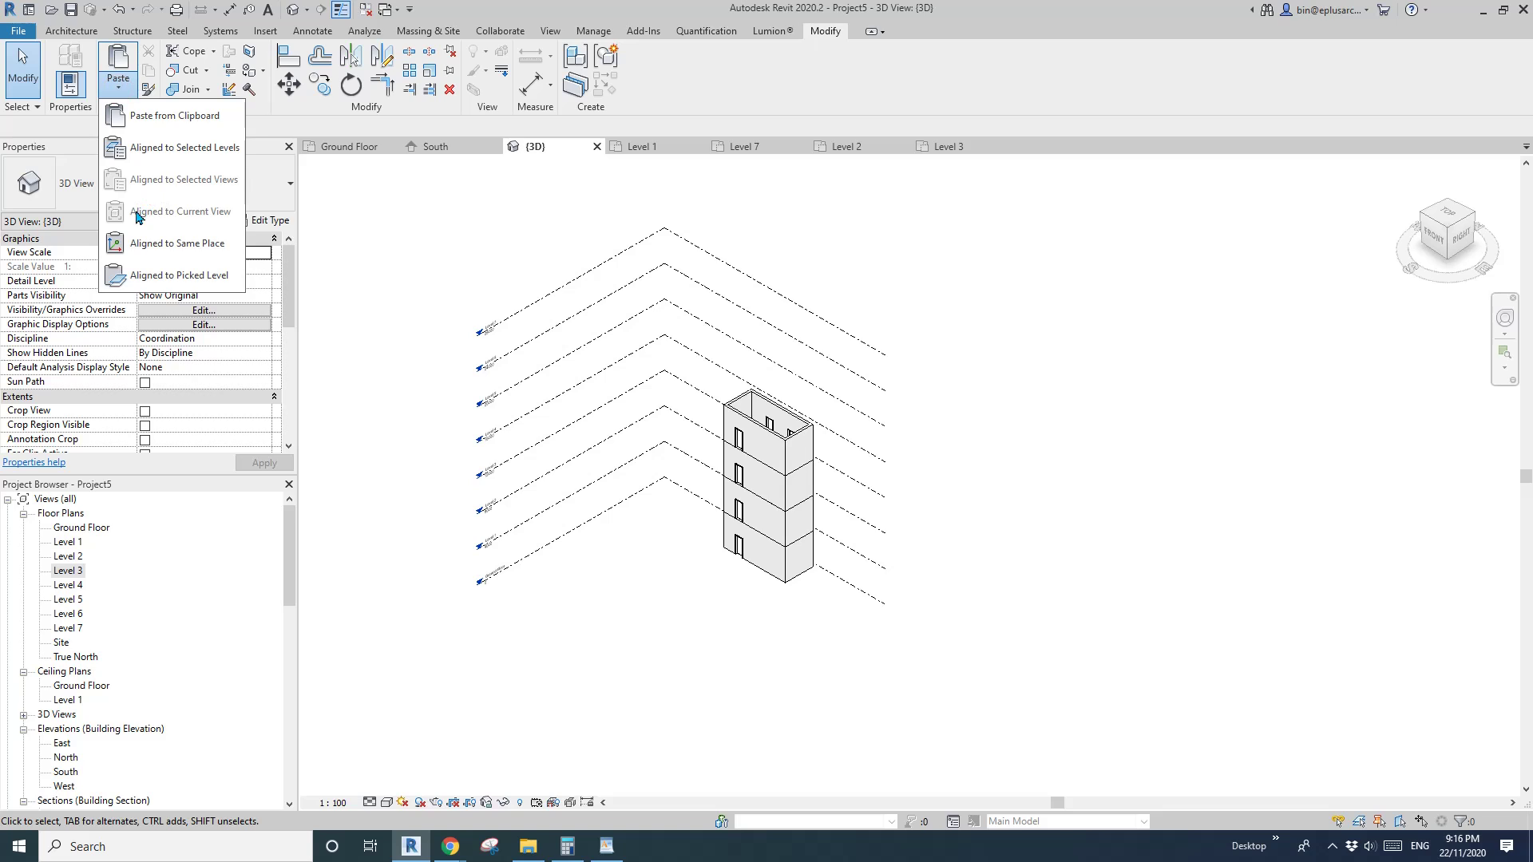
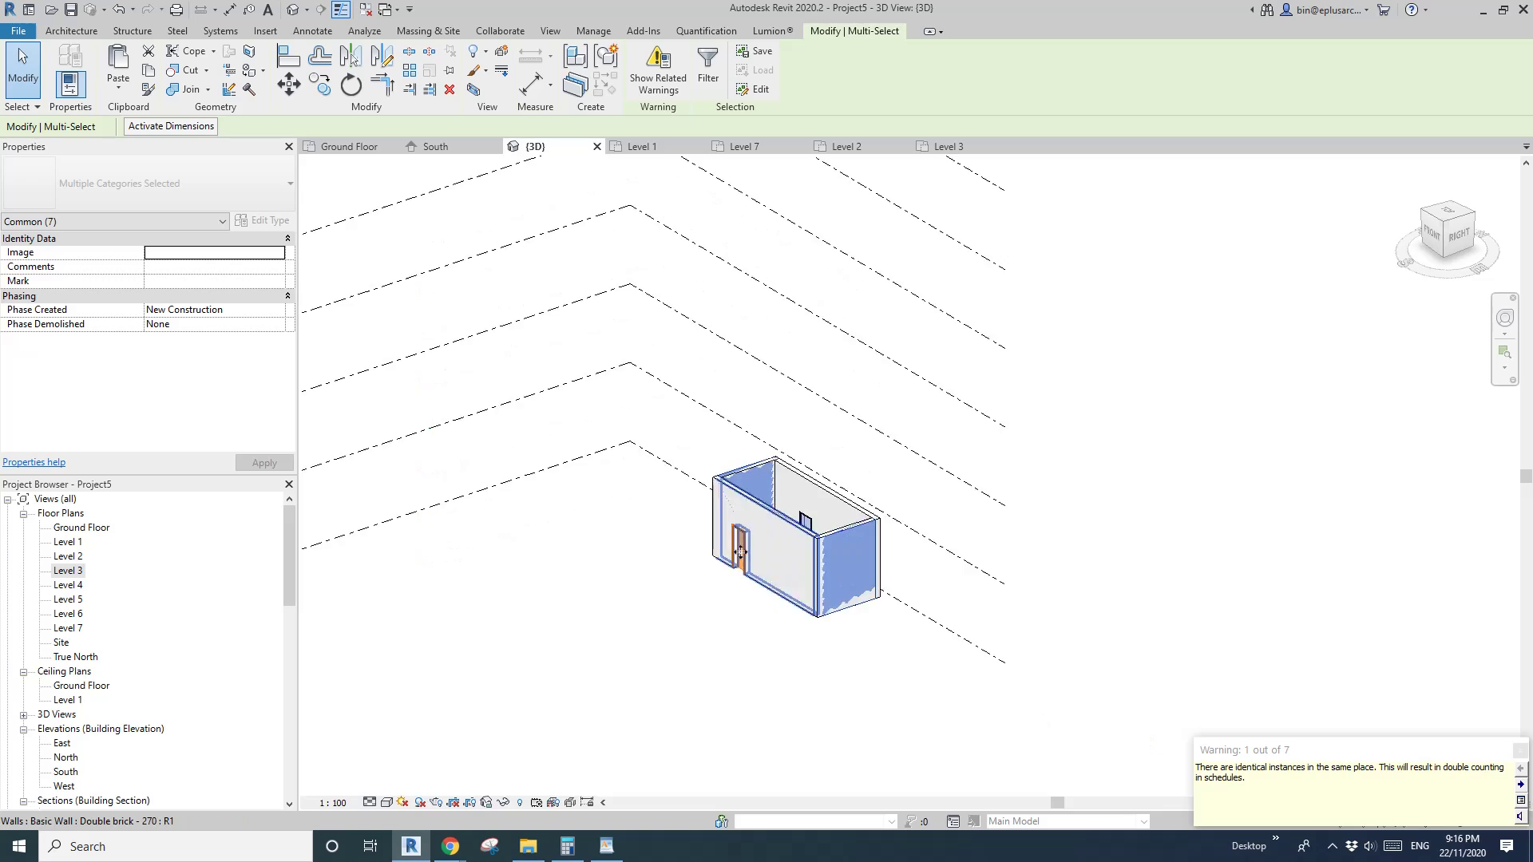
{"action": "scroll", "coordinate": [732, 549], "scroll_direction": "up", "scroll_amount": 5}
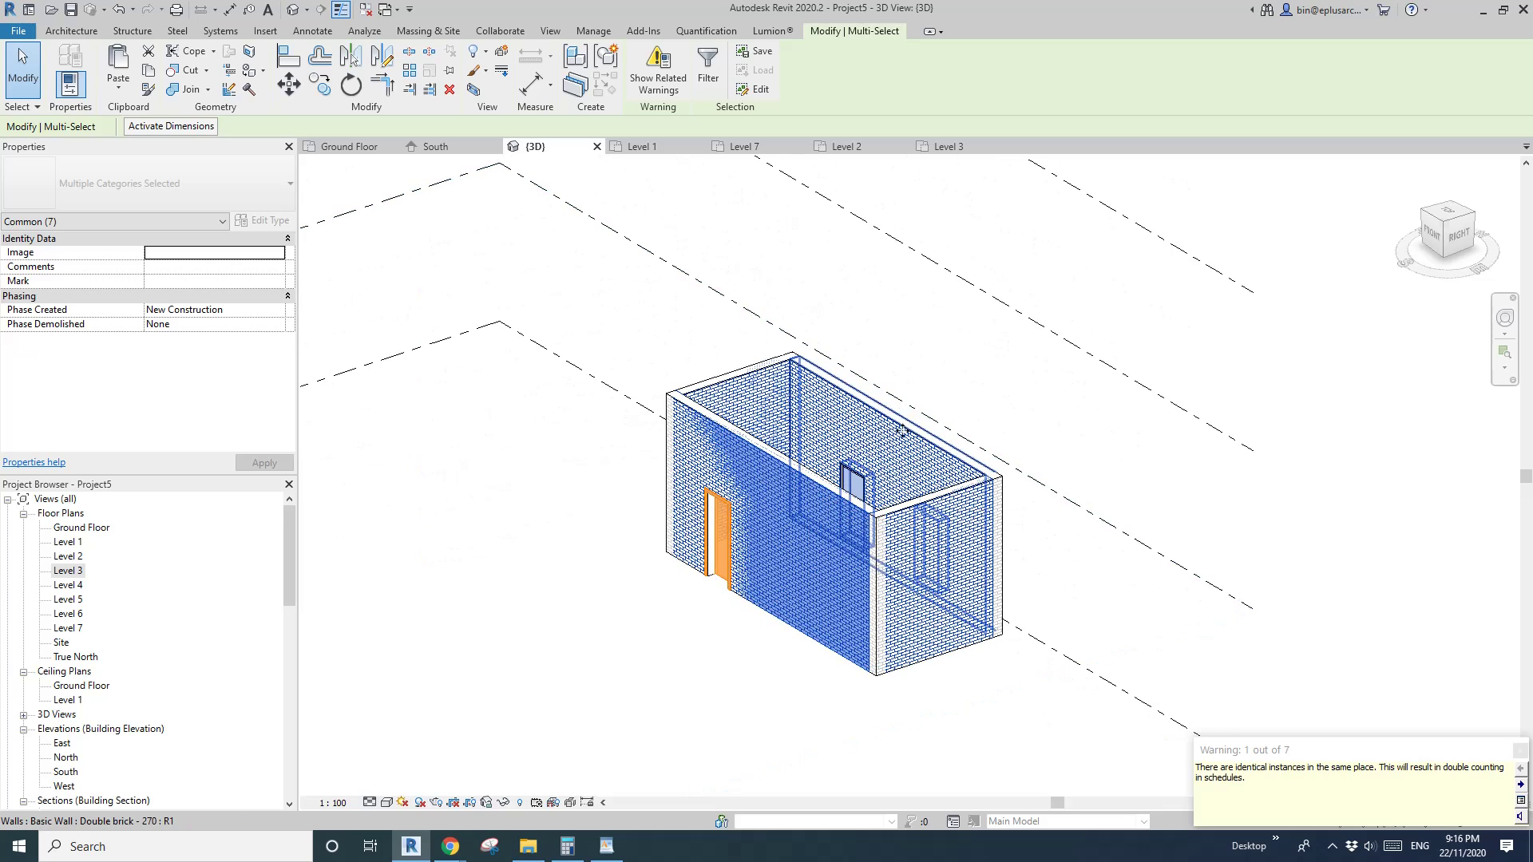
{"action": "scroll", "coordinate": [751, 527], "scroll_direction": "up", "scroll_amount": 2}
{"action": "mouse_move", "coordinate": [673, 729]}
{"action": "middle_mouse_down", "text": "shift"}
{"action": "mouse_move", "coordinate": [516, 681]}
{"action": "mouse_move", "coordinate": [942, 689]}
{"action": "mouse_move", "coordinate": [719, 708]}
{"action": "mouse_move", "coordinate": [702, 726]}
{"action": "middle_mouse_up", "text": "shift"}
{"action": "scroll", "coordinate": [728, 640], "scroll_direction": "down", "scroll_amount": 5}
{"action": "middle_click_drag", "start_coordinate": [740, 639], "coordinate": [672, 603], "text": "shift"}
{"action": "key", "text": "Escape"}
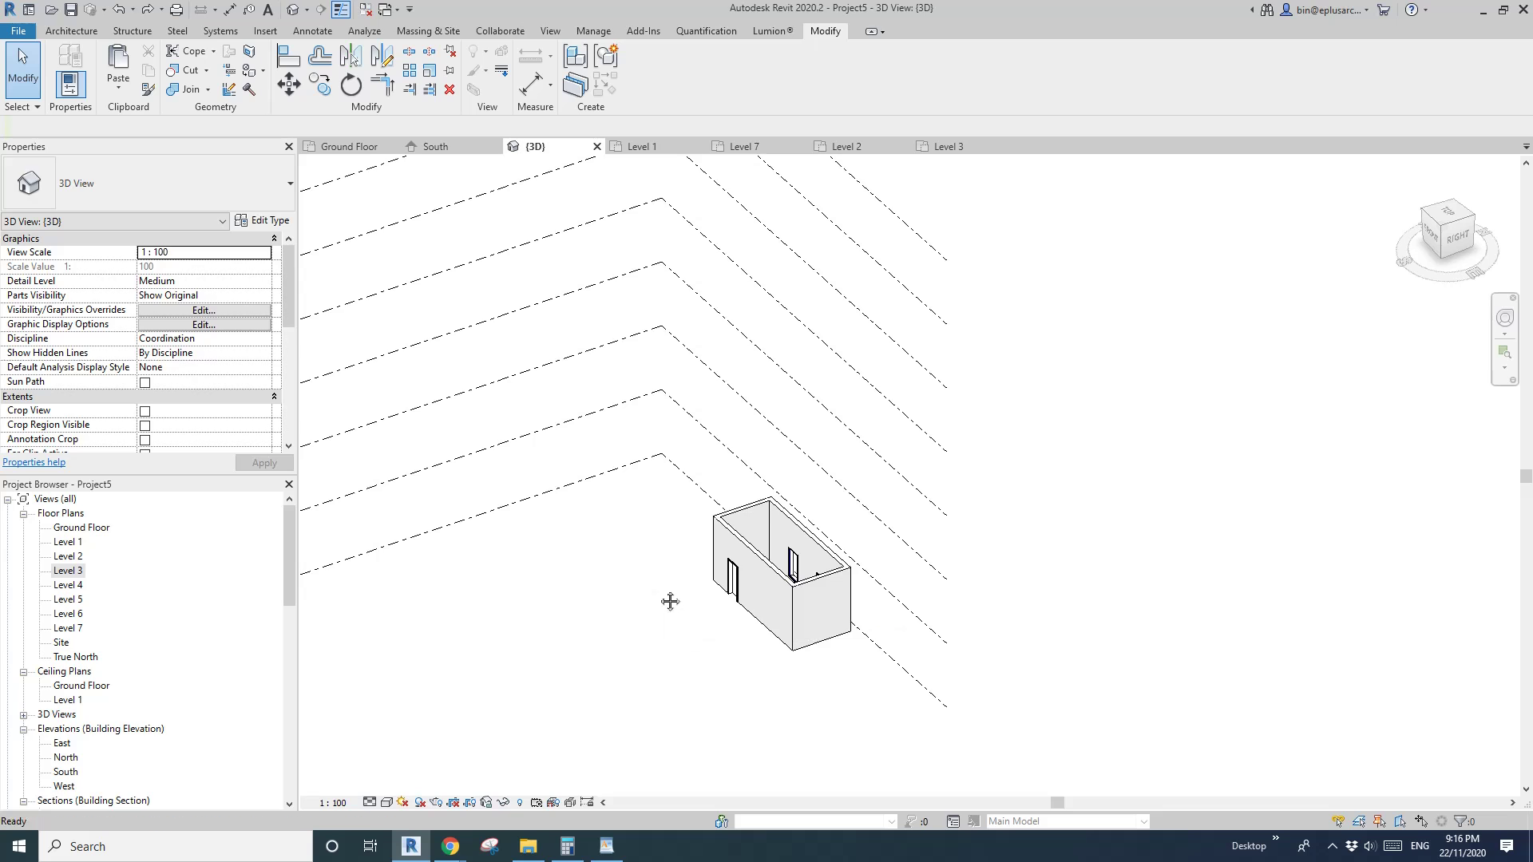
Step: Copy the room's short end wall out to the open area beside the room in the 3D view
{"action": "left_click_drag", "start_coordinate": [619, 500], "coordinate": [915, 681]}
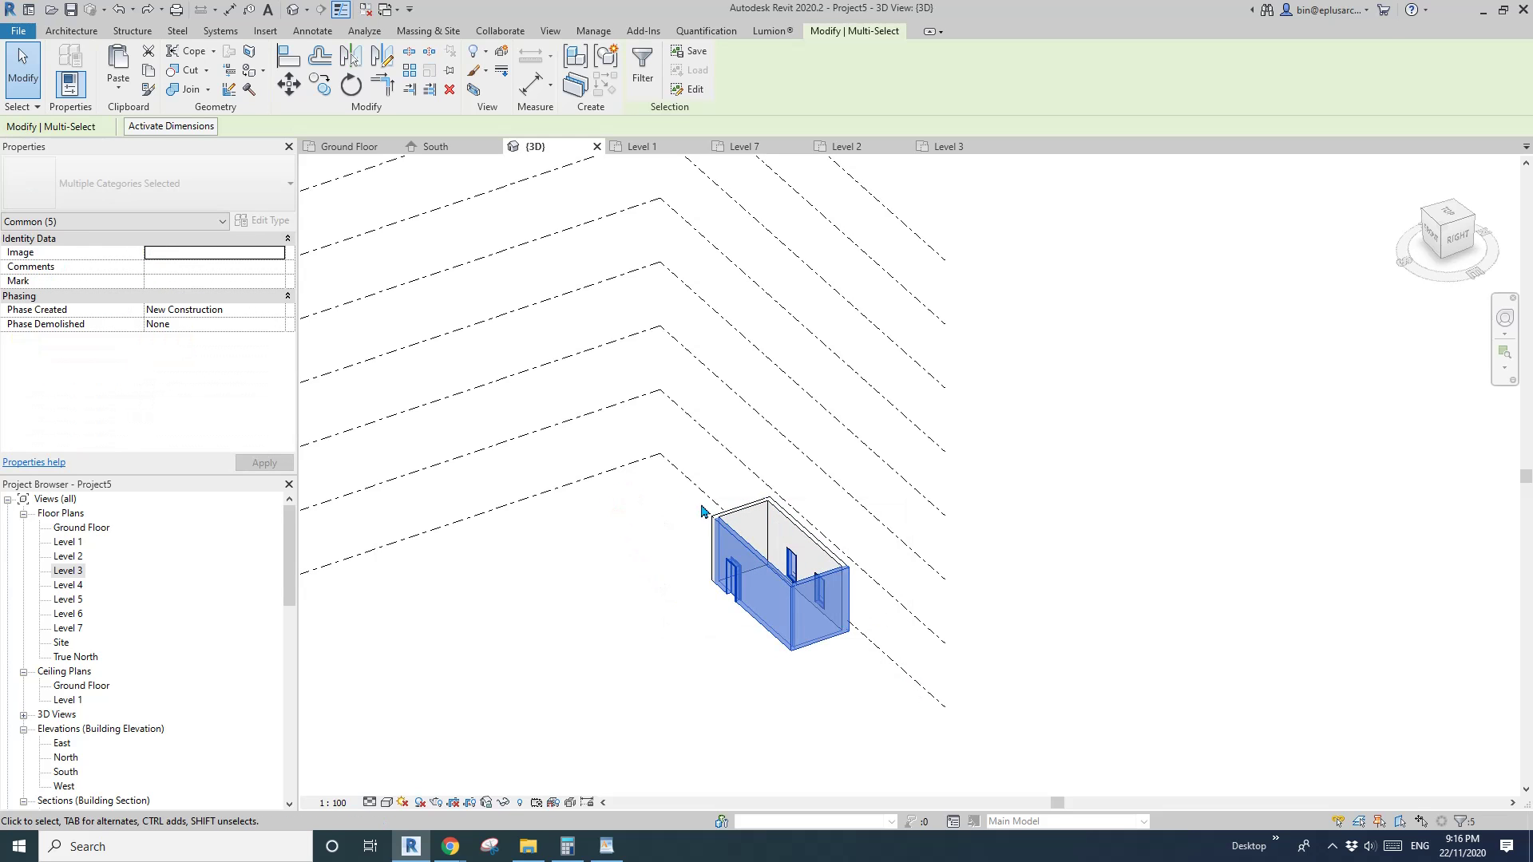
{"action": "left_click", "coordinate": [747, 523]}
{"action": "left_click_drag", "start_coordinate": [745, 524], "coordinate": [520, 602], "text": "ctrl"}
{"action": "middle_click_drag", "start_coordinate": [523, 656], "coordinate": [533, 590]}
{"action": "left_click_drag", "start_coordinate": [533, 590], "coordinate": [533, 589]}
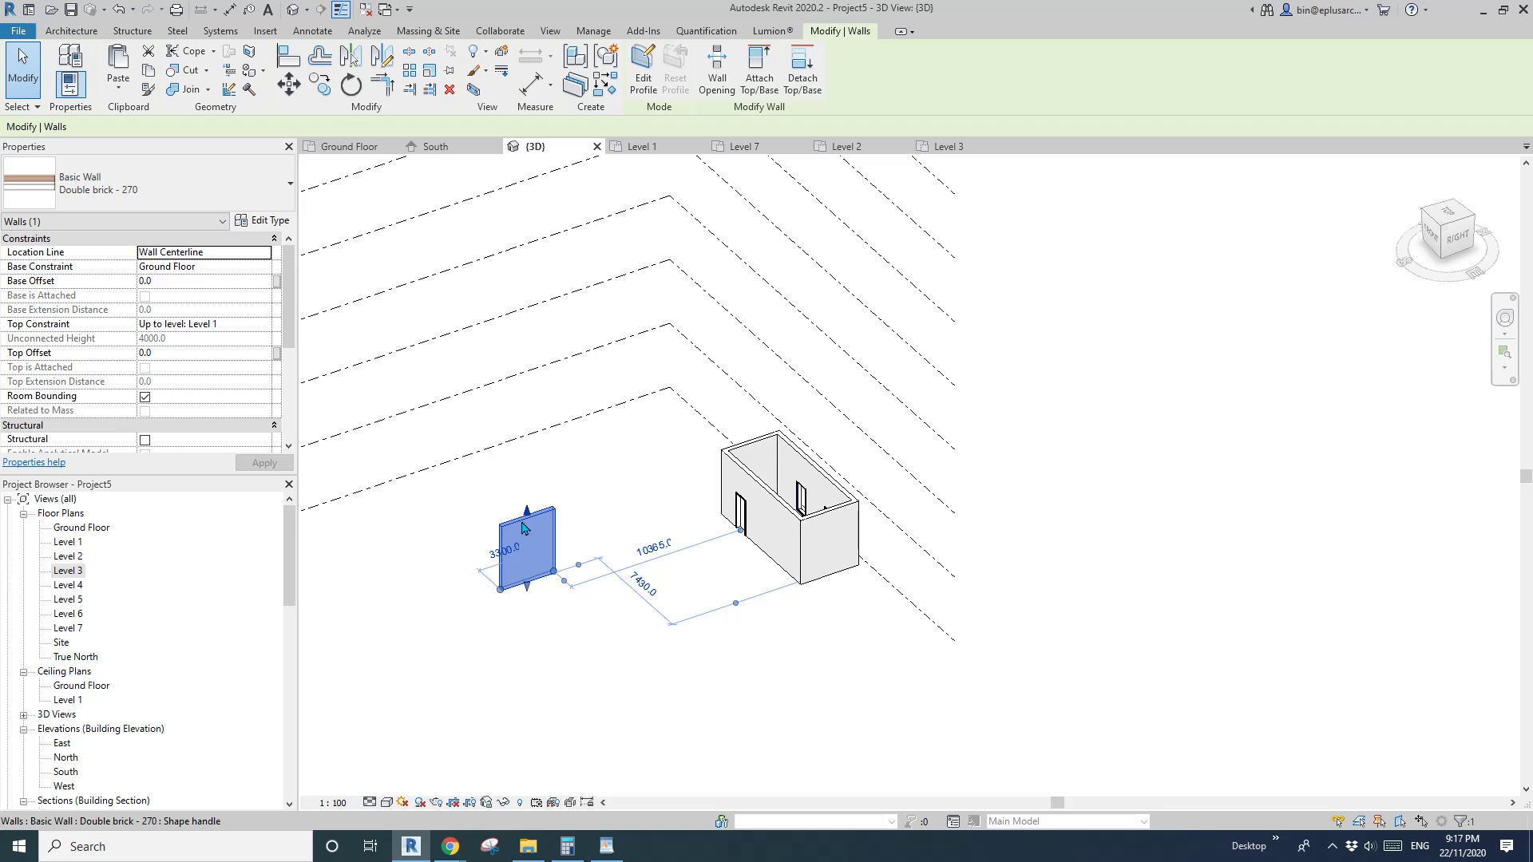
Step: Review the copied wall's phasing properties, start the Demolish tool, and undo the wall copy
{"action": "middle_click_drag", "start_coordinate": [535, 559], "coordinate": [533, 520]}
{"action": "left_click_drag", "start_coordinate": [289, 341], "coordinate": [297, 407]}
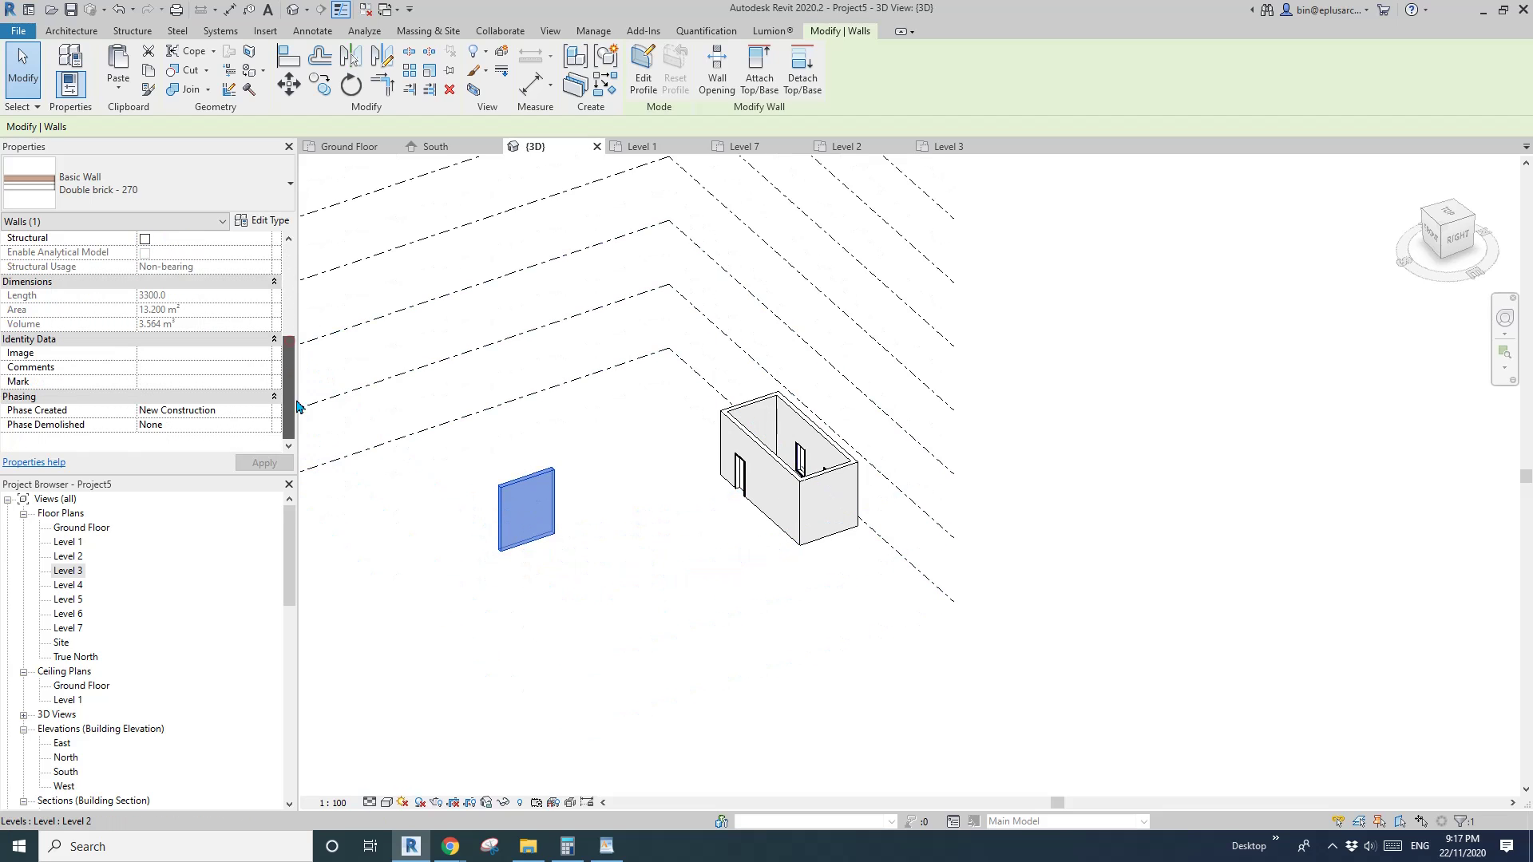
{"action": "scroll", "coordinate": [523, 507], "scroll_direction": "up", "scroll_amount": 3}
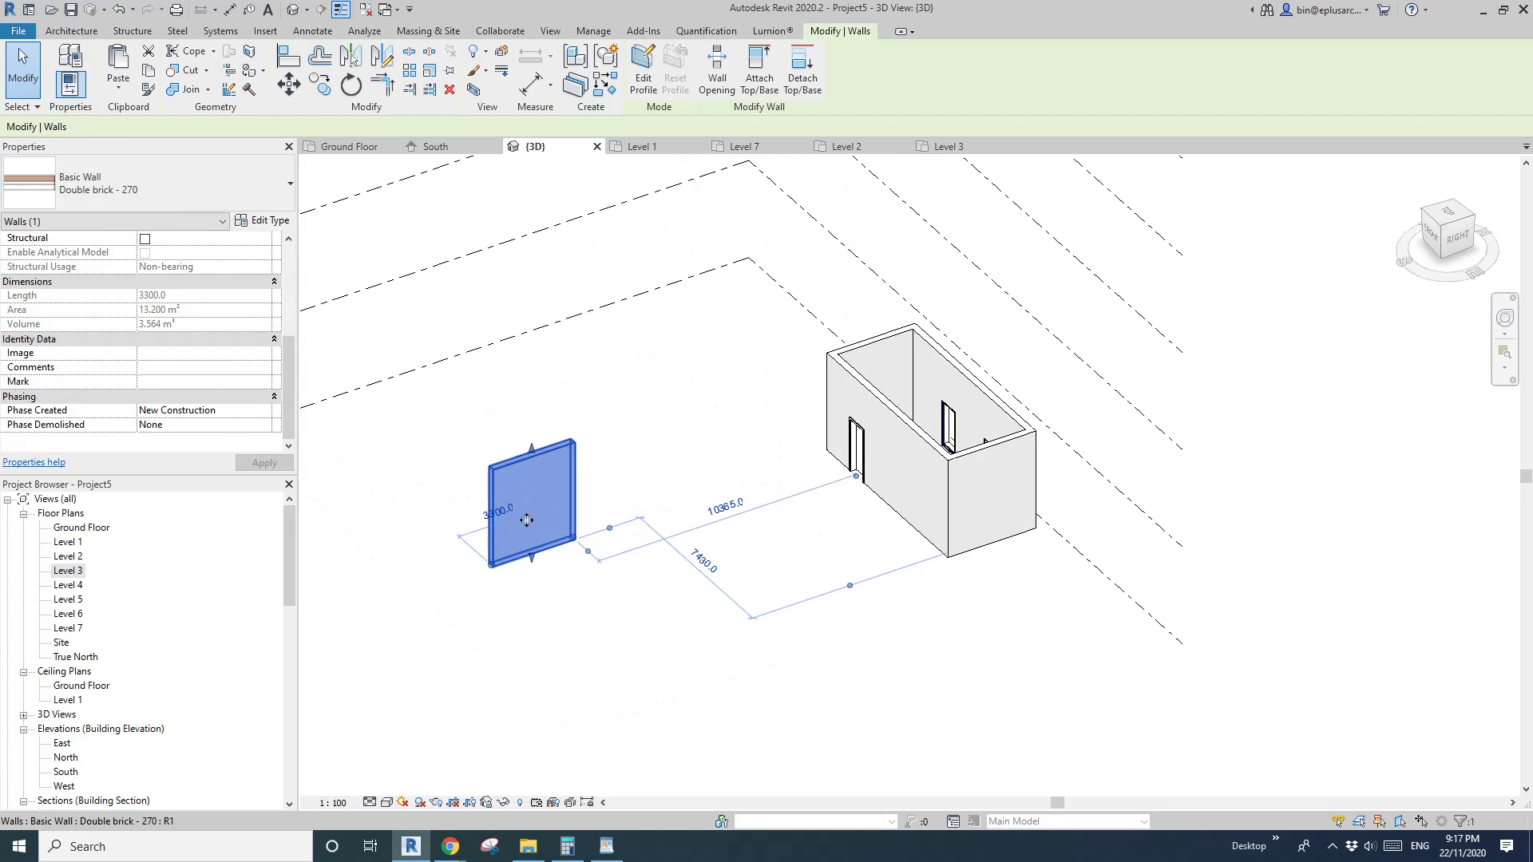
{"action": "key", "text": "Escape"}
{"action": "left_click", "coordinate": [525, 501]}
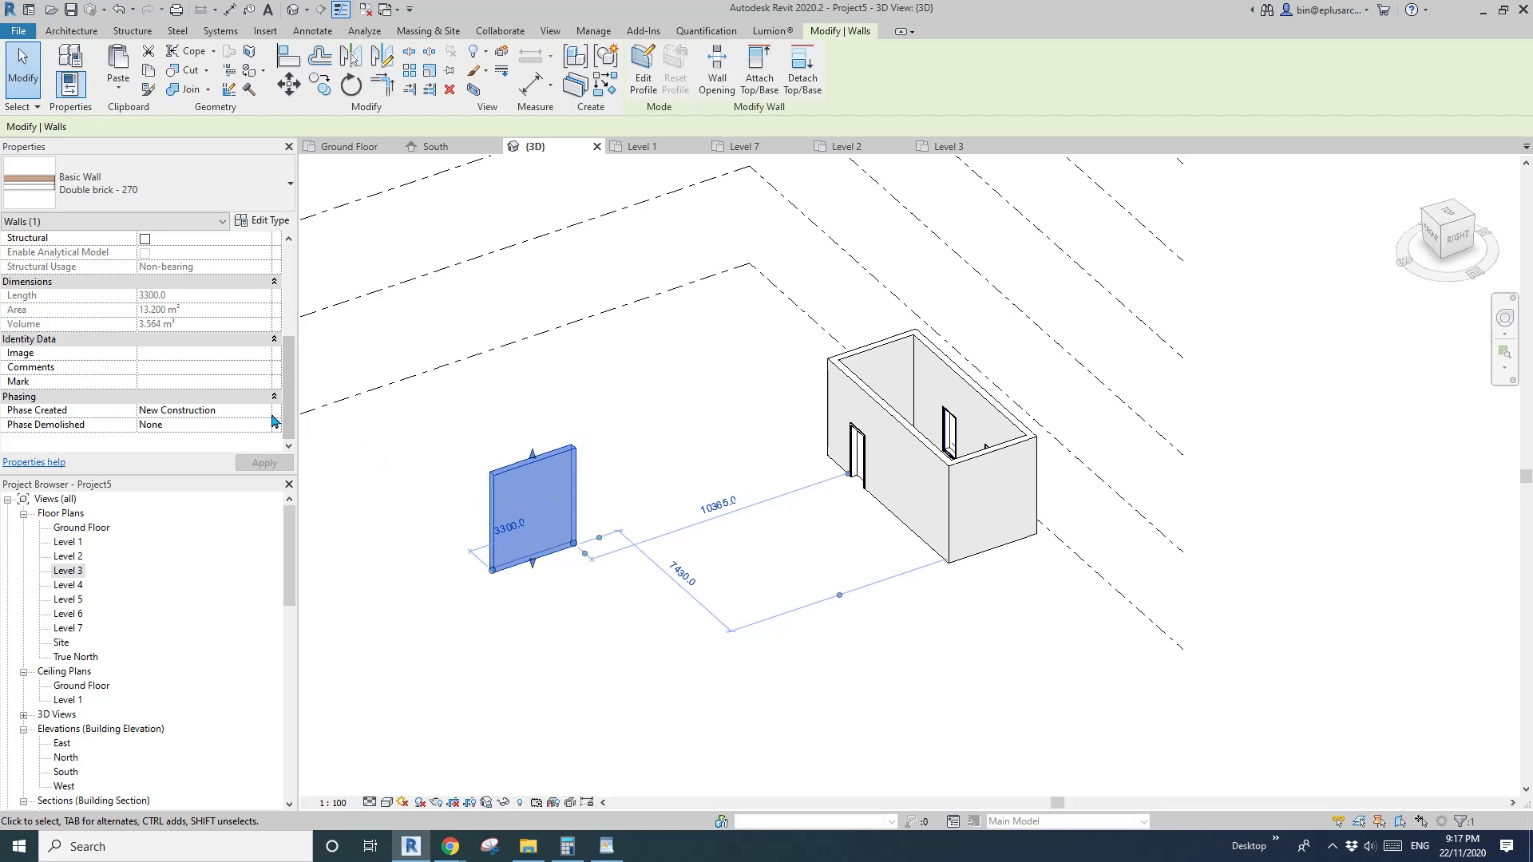
{"action": "left_click", "coordinate": [248, 91]}
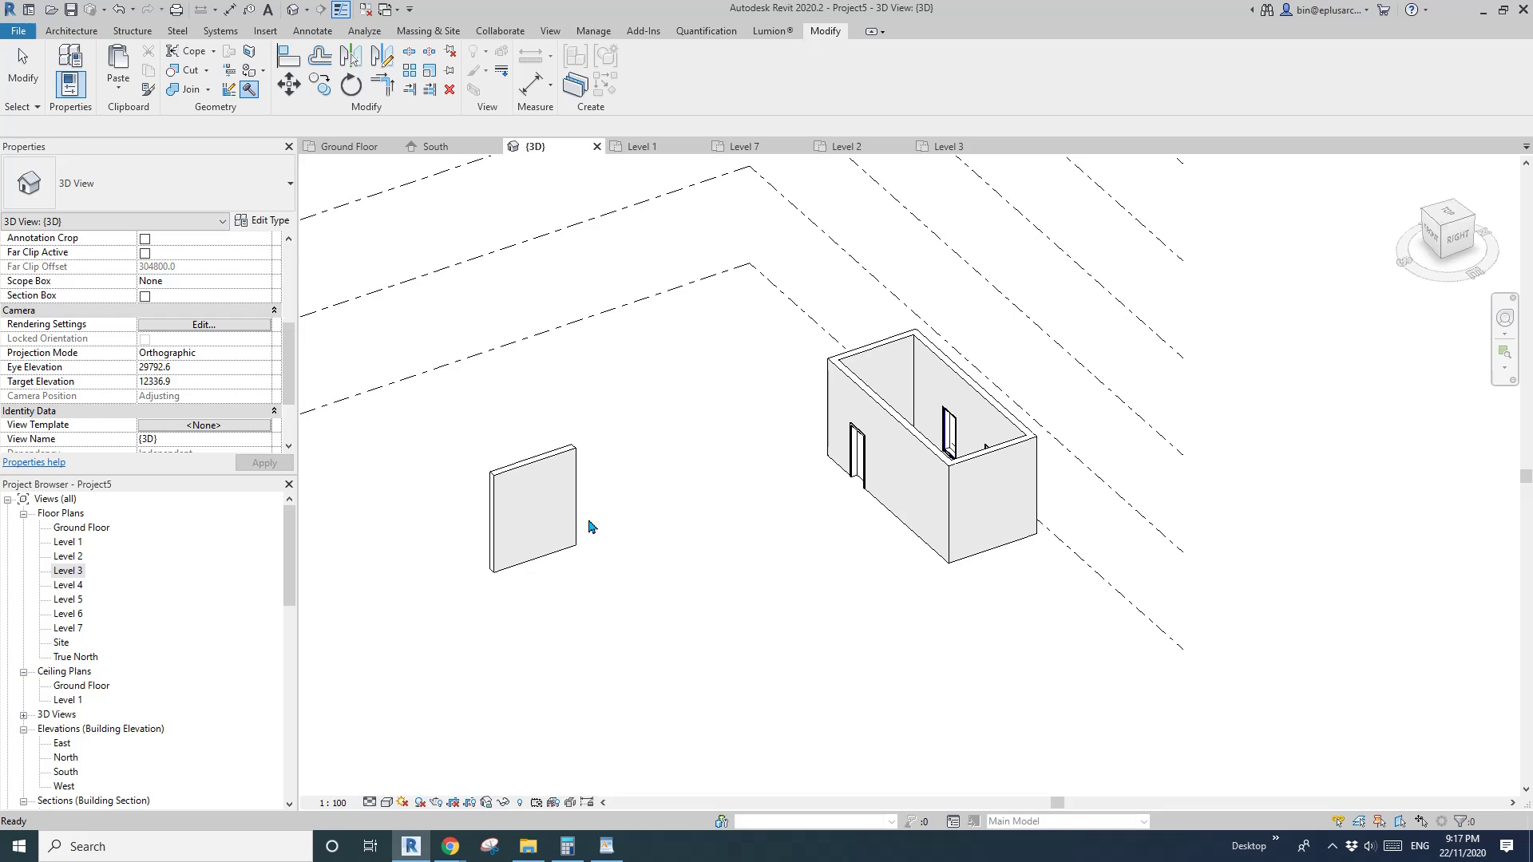
{"action": "key", "text": "ctrl+z"}
Step: Copy the room's short end wall again to open space about 9.5 m from the room
{"action": "scroll", "coordinate": [650, 611], "scroll_direction": "up", "scroll_amount": 1}
{"action": "middle_click_drag", "start_coordinate": [649, 608], "coordinate": [819, 547]}
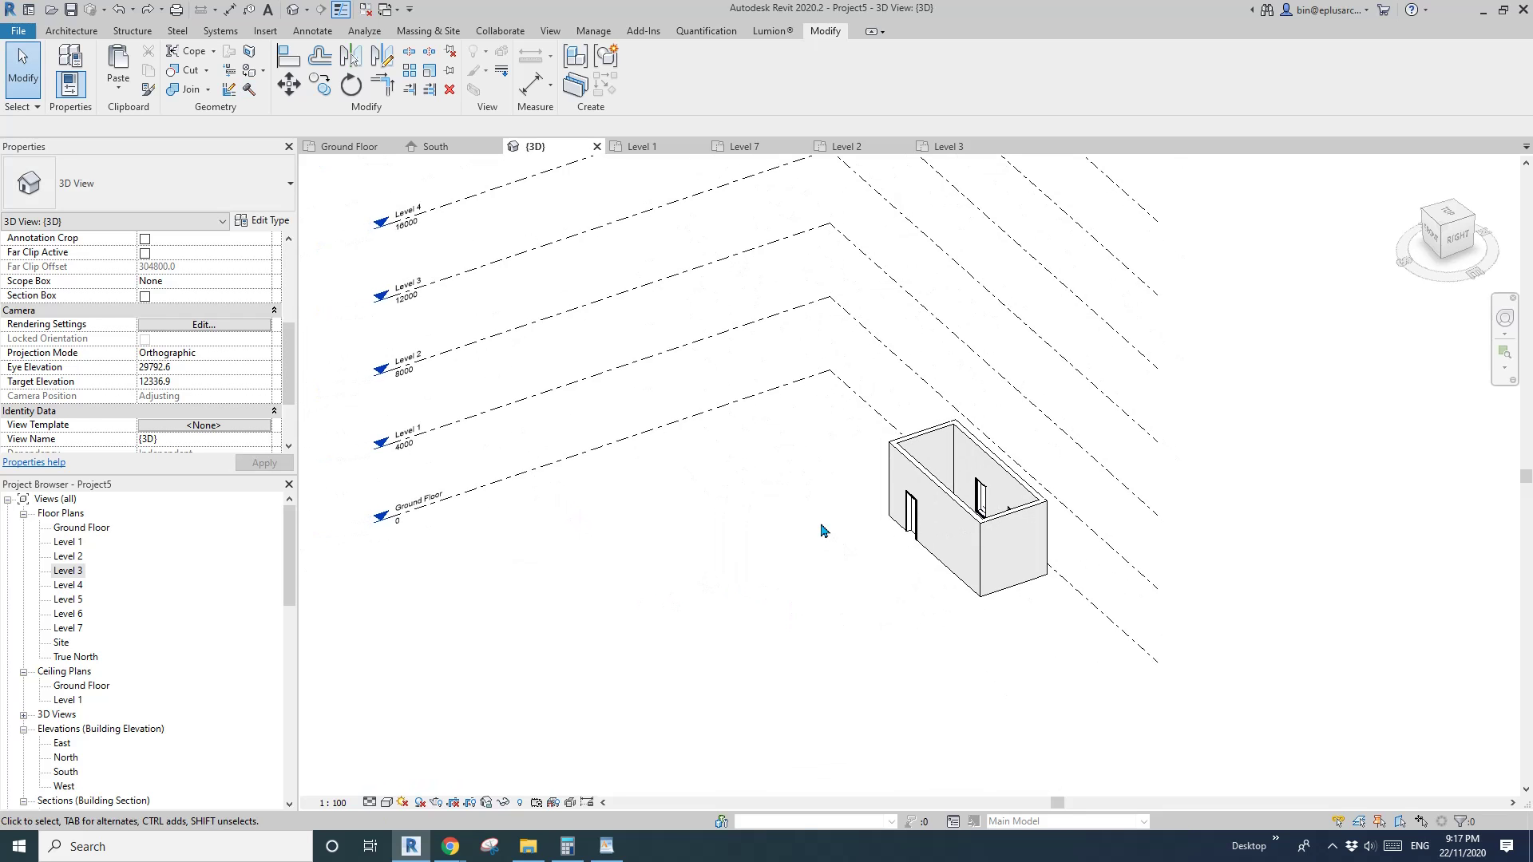
{"action": "left_click", "coordinate": [934, 467]}
{"action": "left_click_drag", "start_coordinate": [933, 470], "coordinate": [674, 532], "text": "ctrl"}
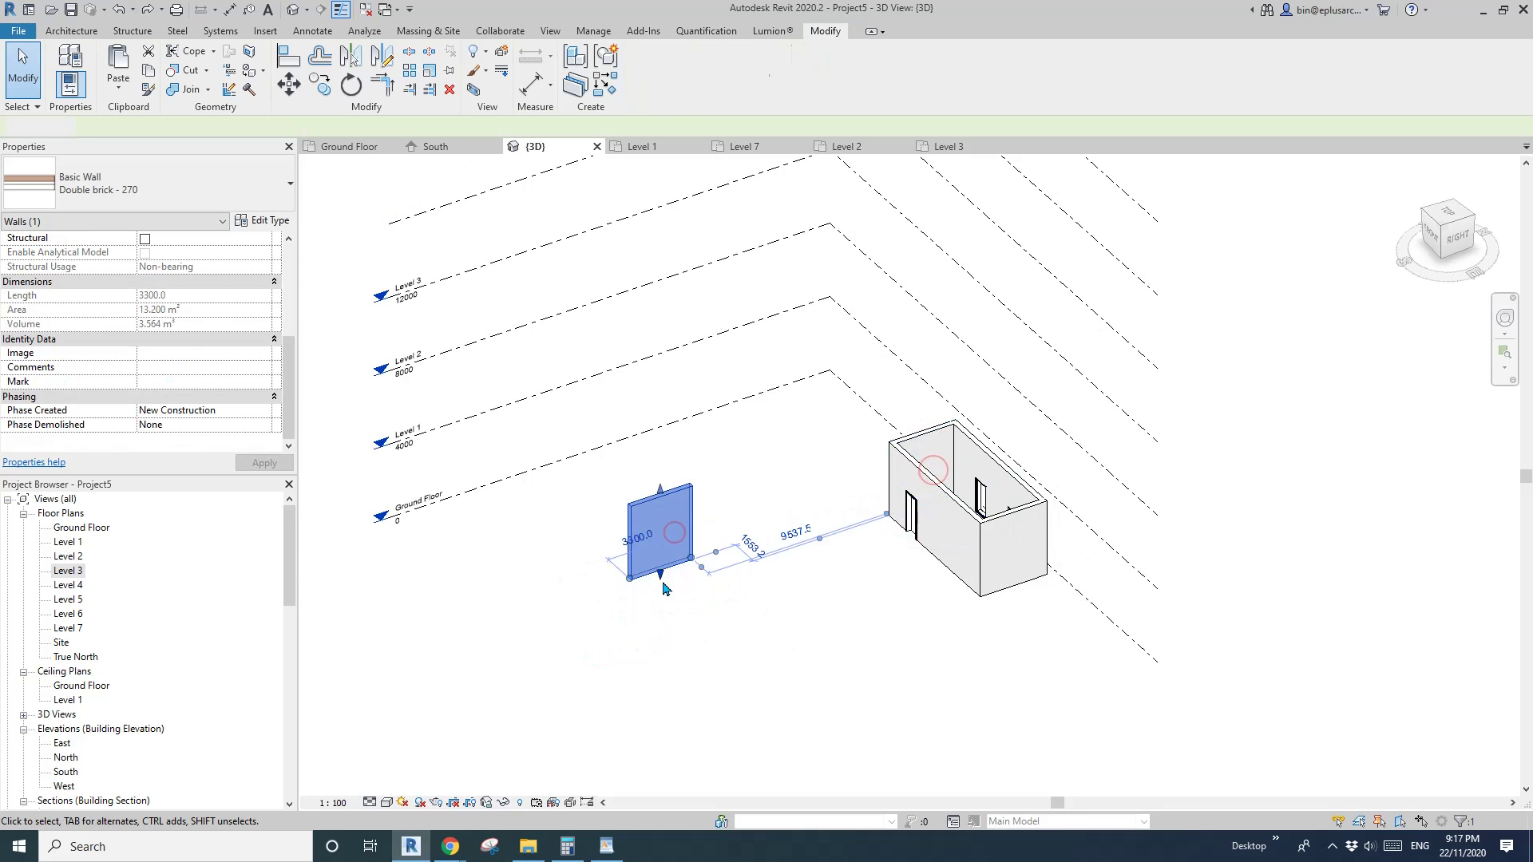
{"action": "scroll", "coordinate": [664, 590], "scroll_direction": "up", "scroll_amount": 3}
Step: Set the copied freestanding wall's Phase Created to Existing
{"action": "left_click", "coordinate": [669, 559]}
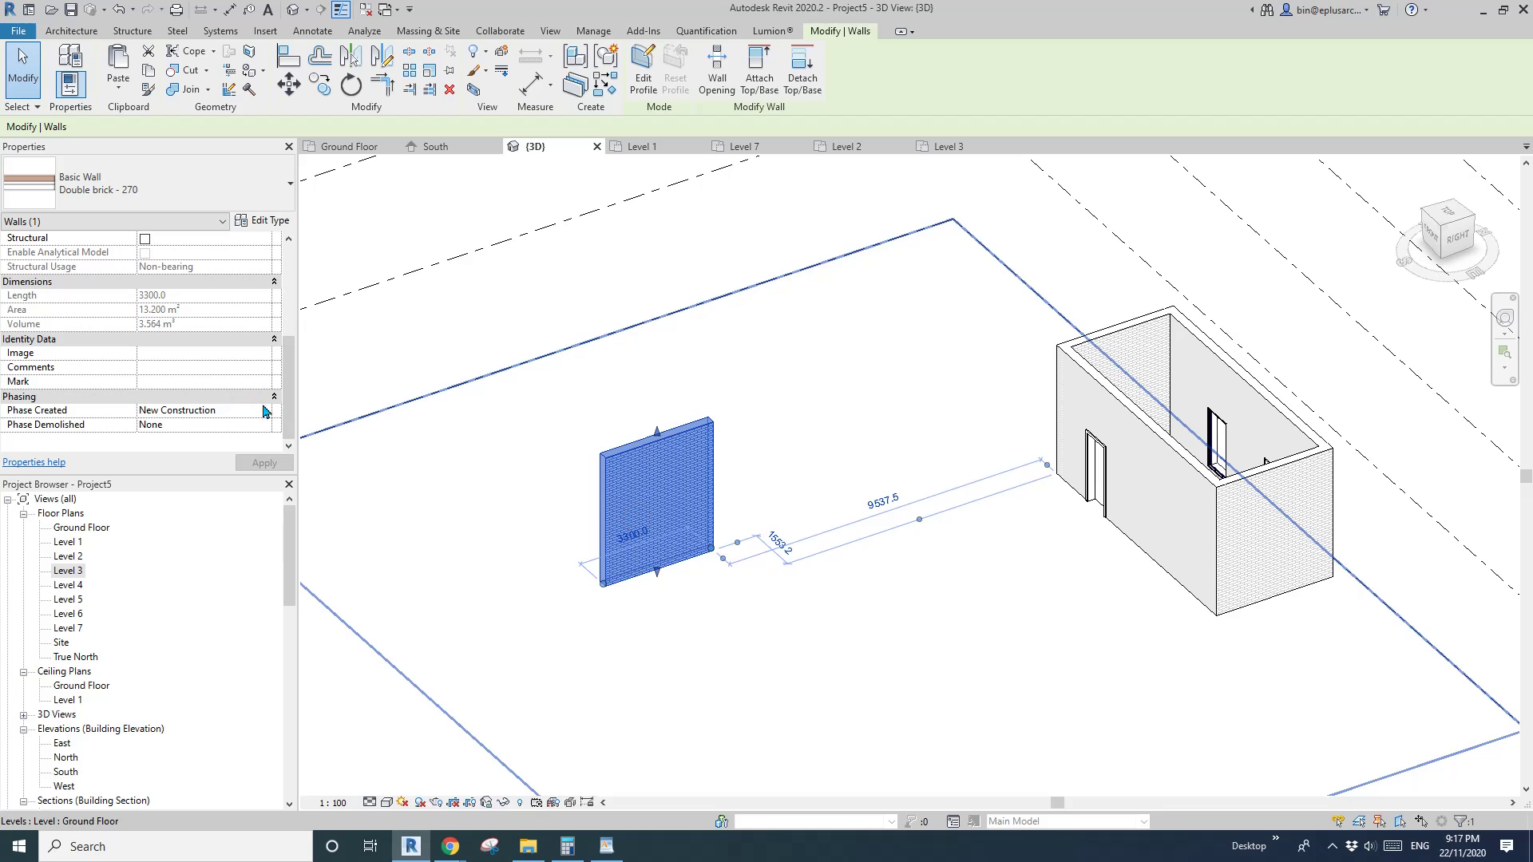
{"action": "left_click", "coordinate": [264, 411]}
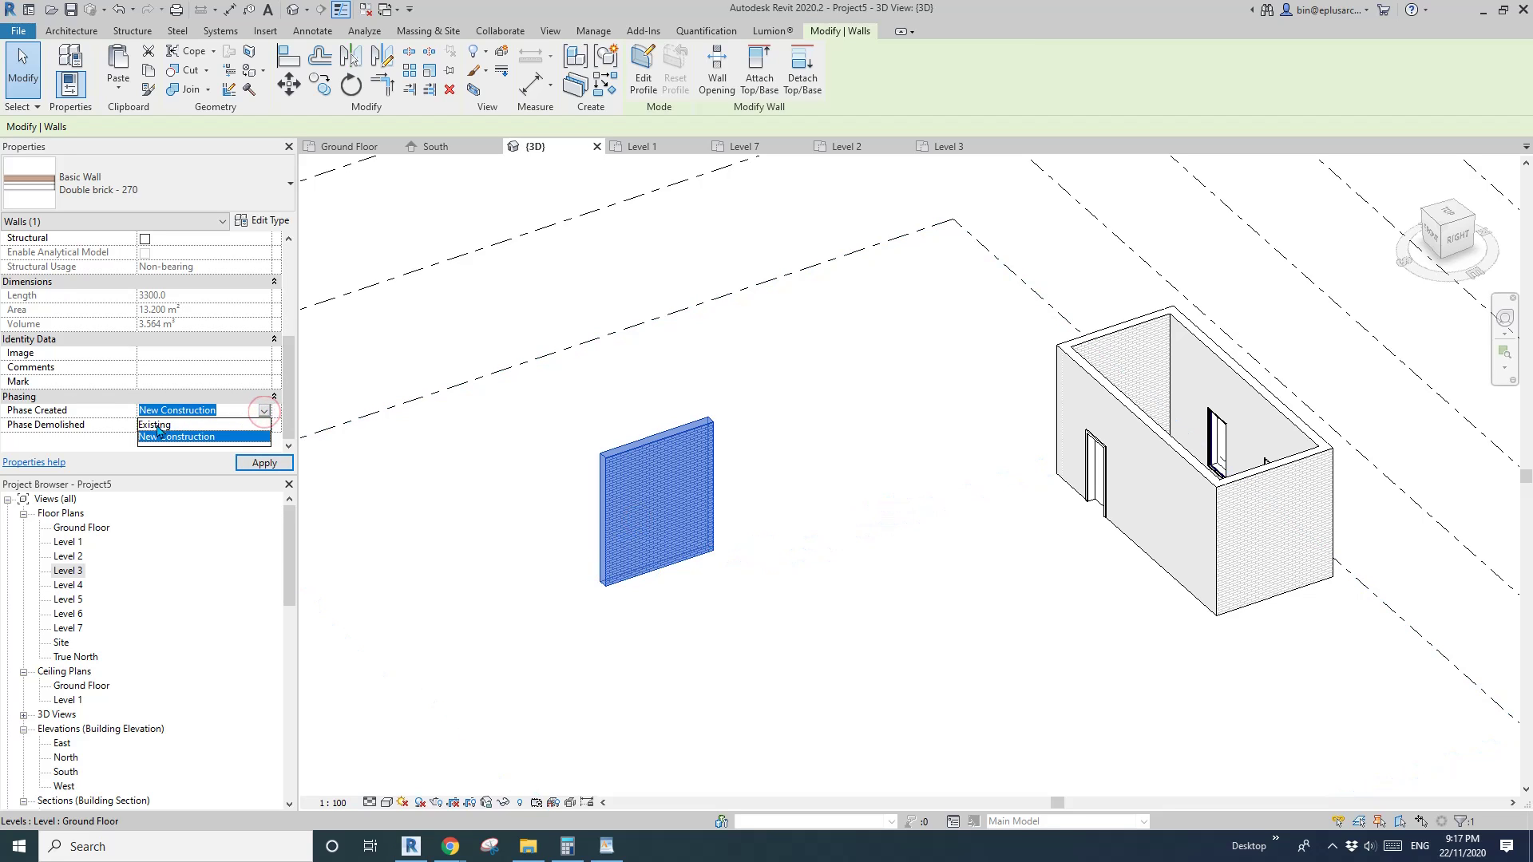
{"action": "left_click", "coordinate": [157, 426]}
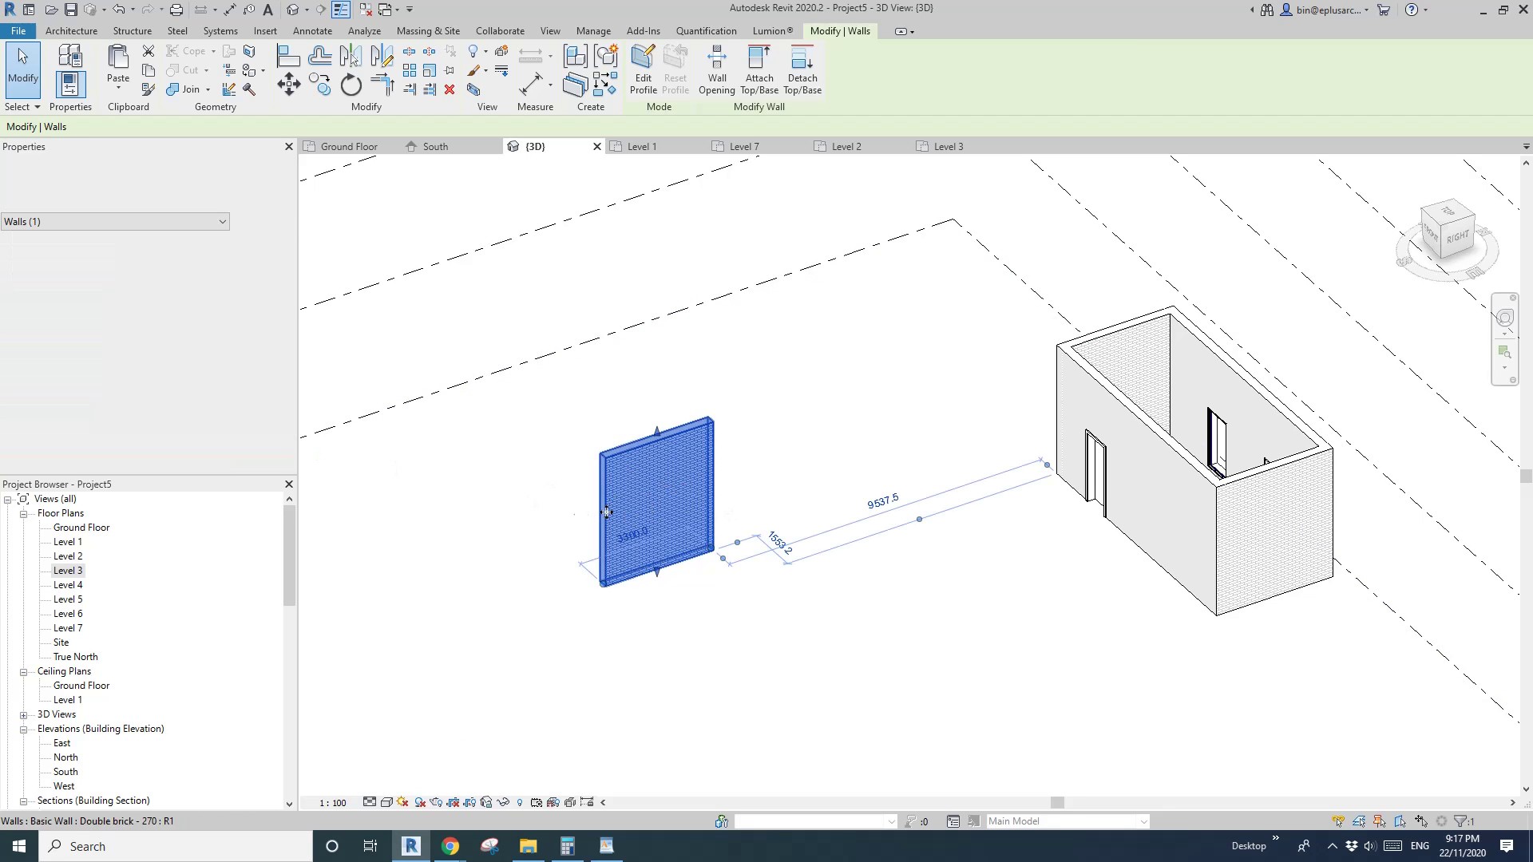
{"action": "left_click", "coordinate": [500, 518]}
{"action": "left_click", "coordinate": [663, 498]}
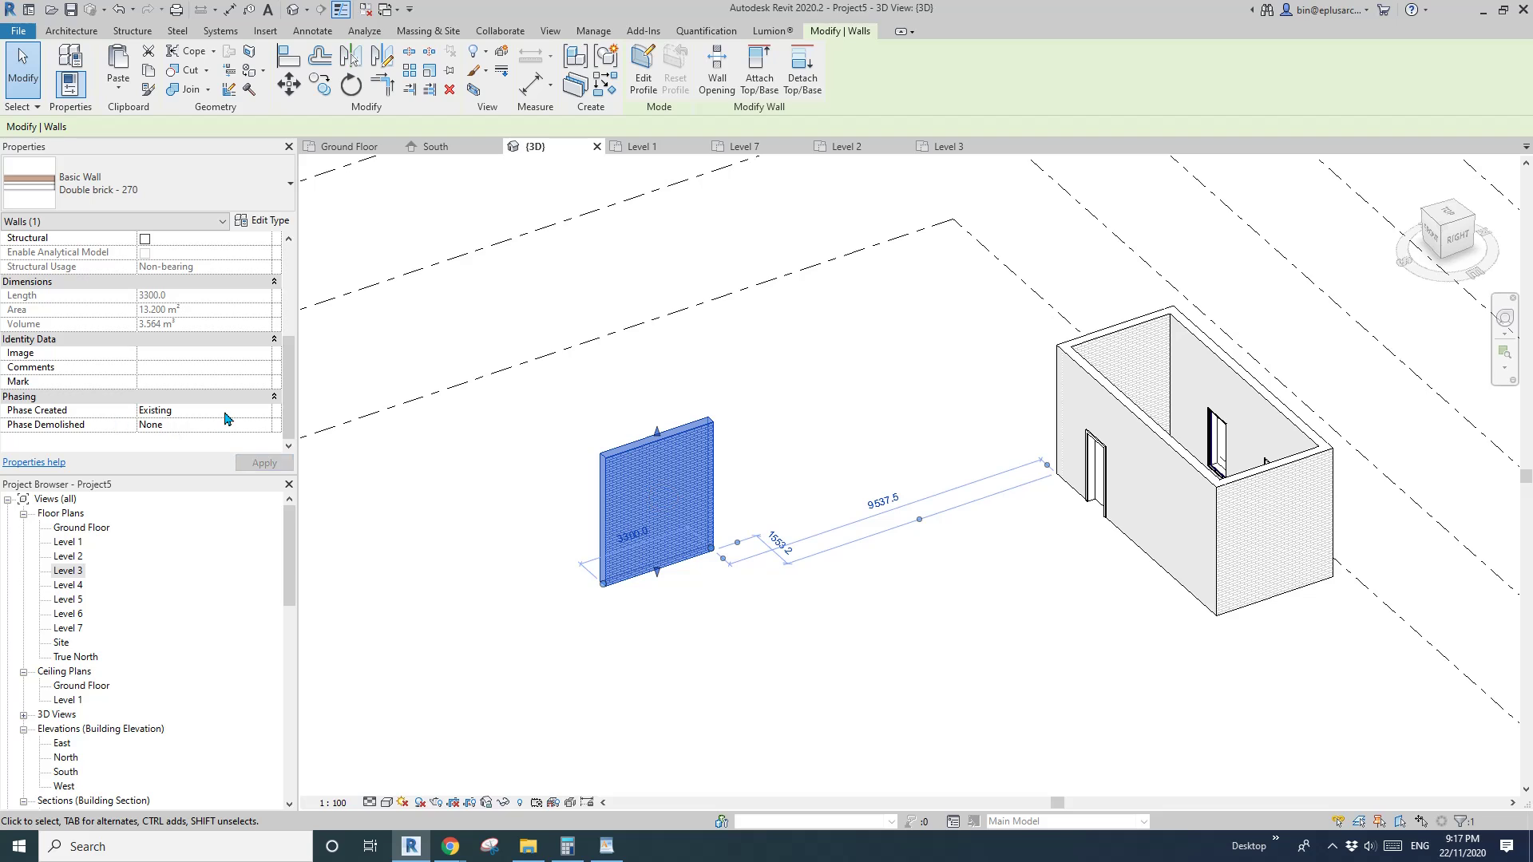
Step: Set the freestanding wall's Phase Demolished to New Construction
{"action": "left_click", "coordinate": [265, 426]}
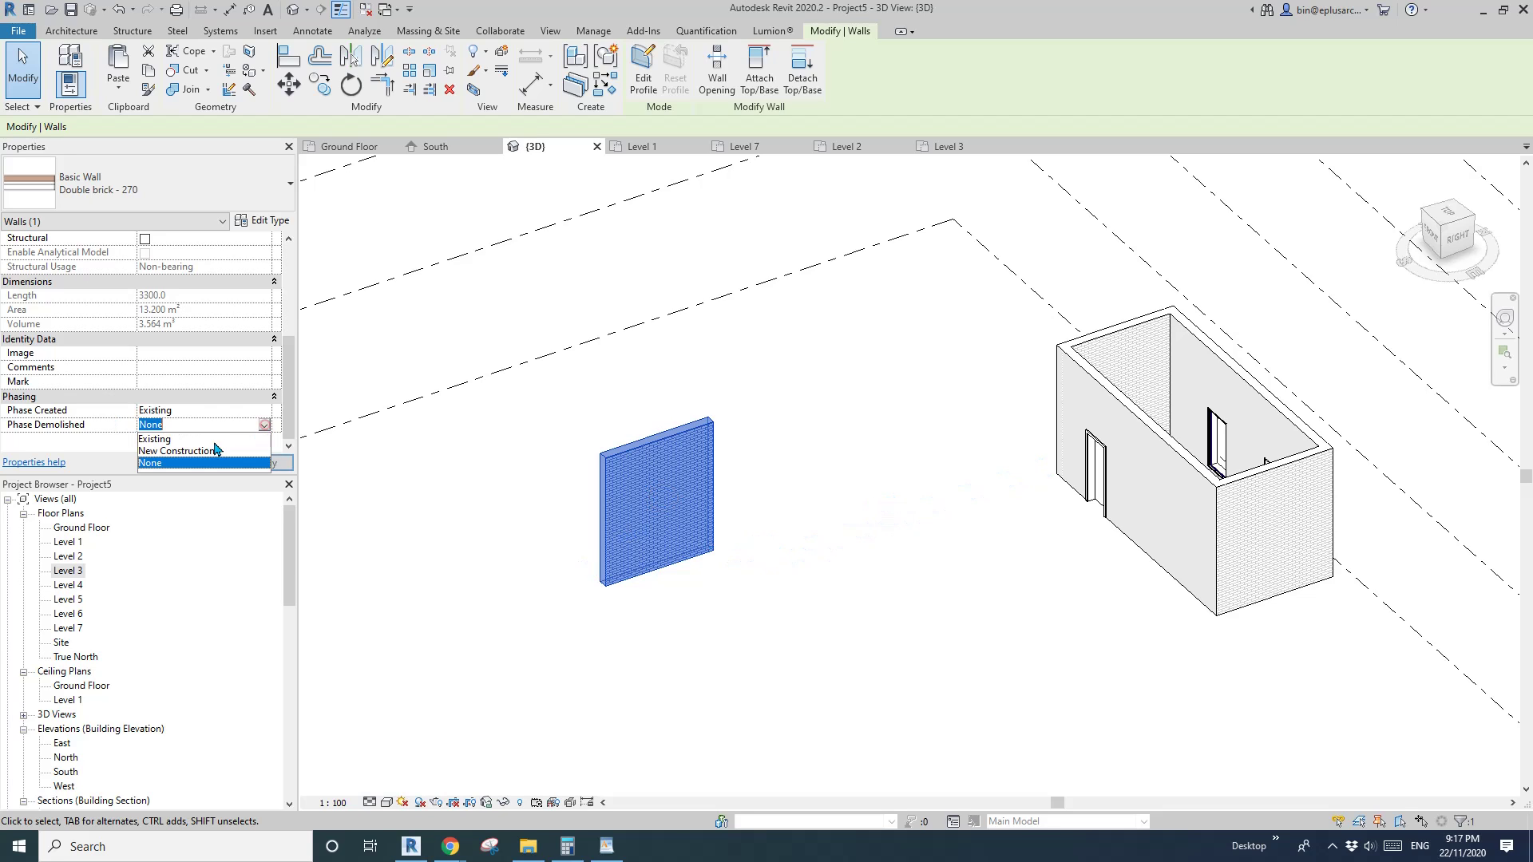
{"action": "left_click", "coordinate": [663, 421]}
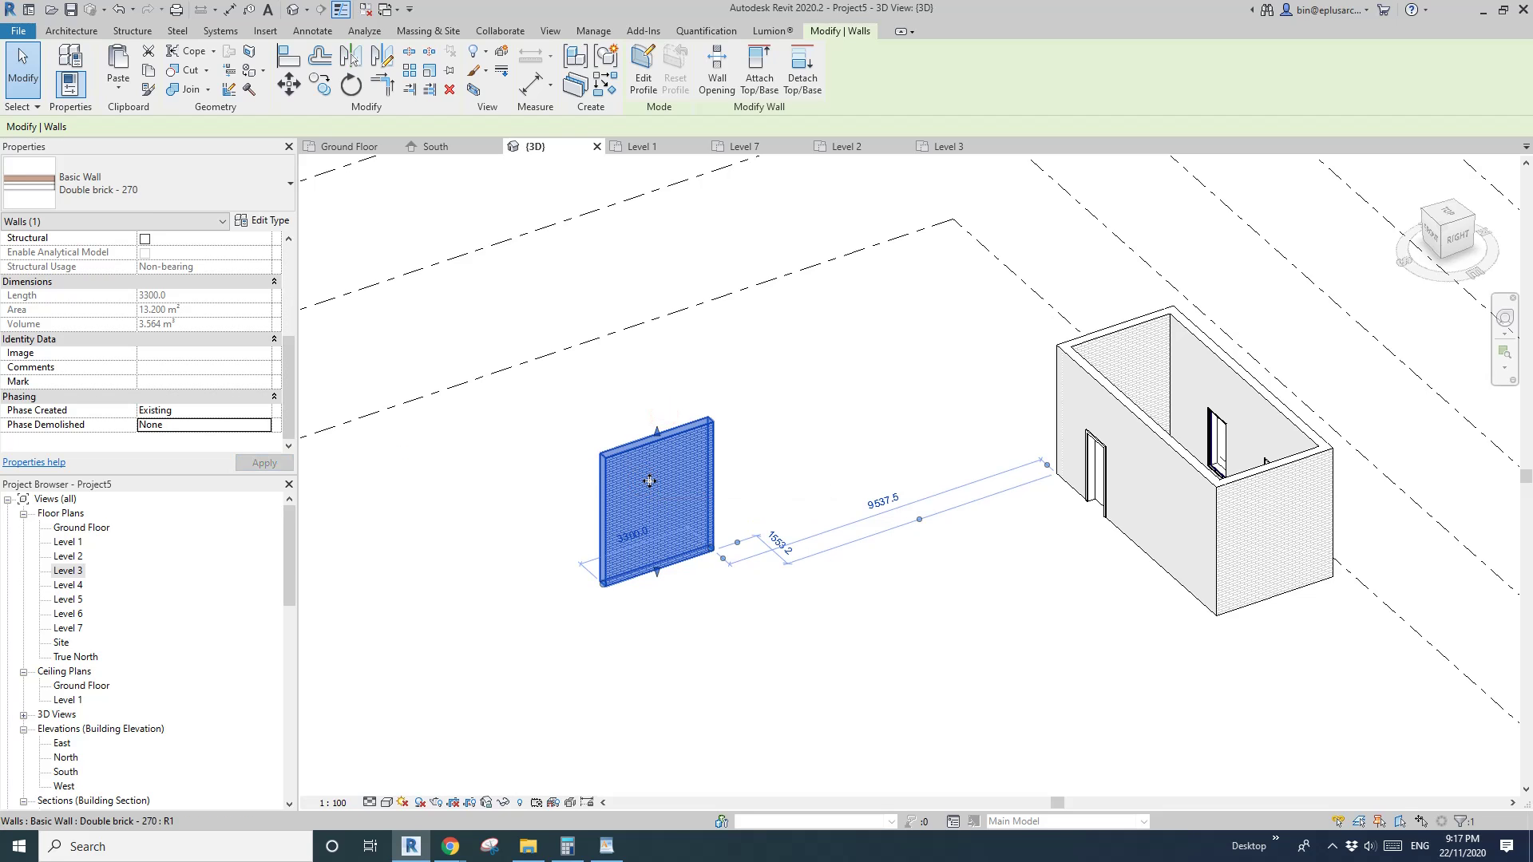
{"action": "left_click", "coordinate": [263, 425]}
{"action": "left_click", "coordinate": [179, 450]}
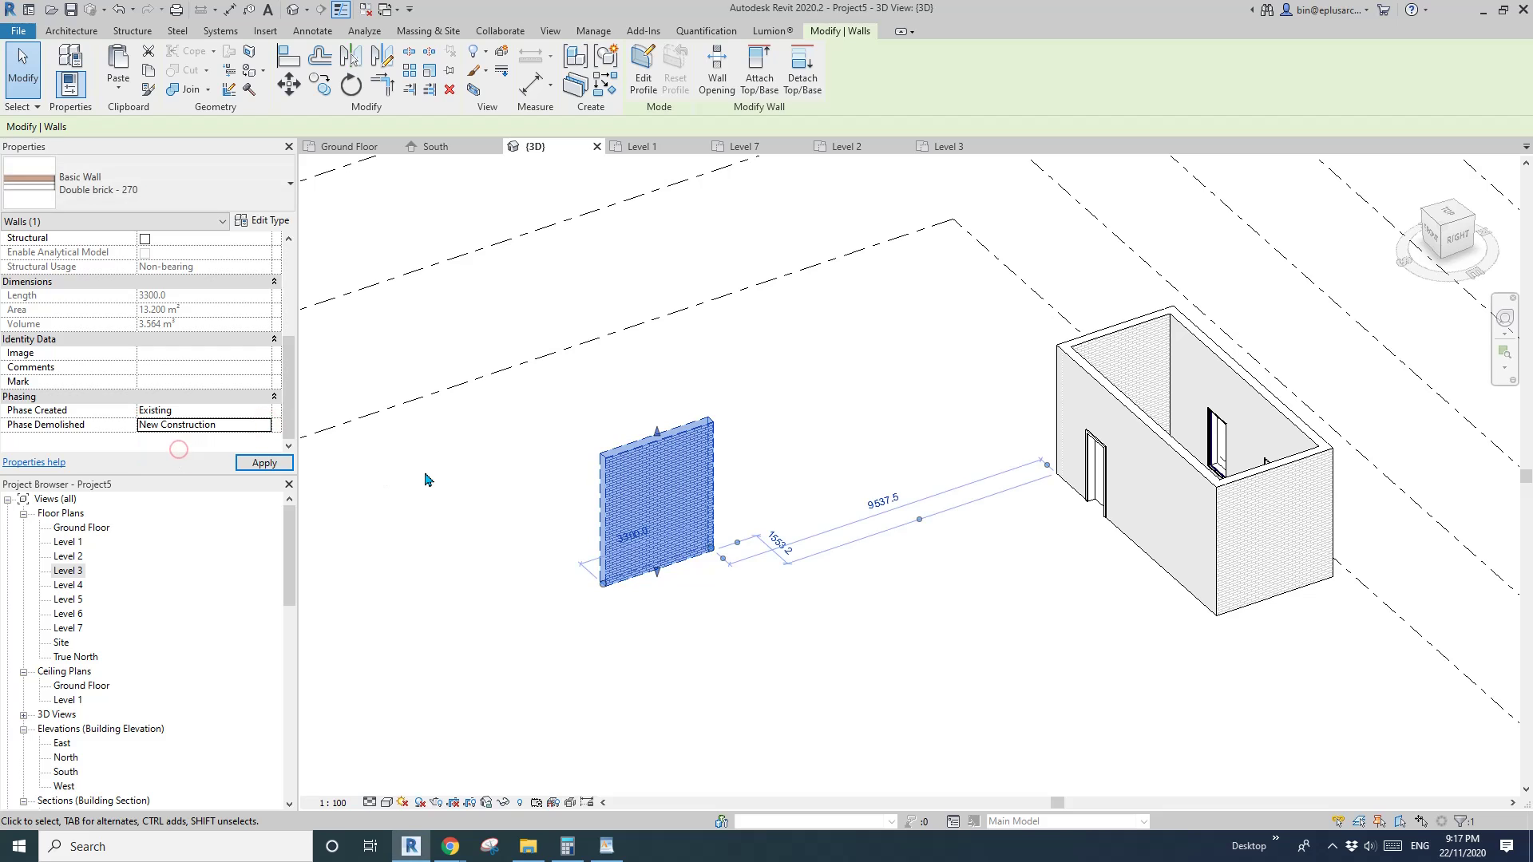
{"action": "left_click", "coordinate": [467, 475]}
Step: Paste the wall aligned to the same place over the demolished wall, and inspect its available wall types and the overlap in 3D
{"action": "left_click", "coordinate": [116, 86]}
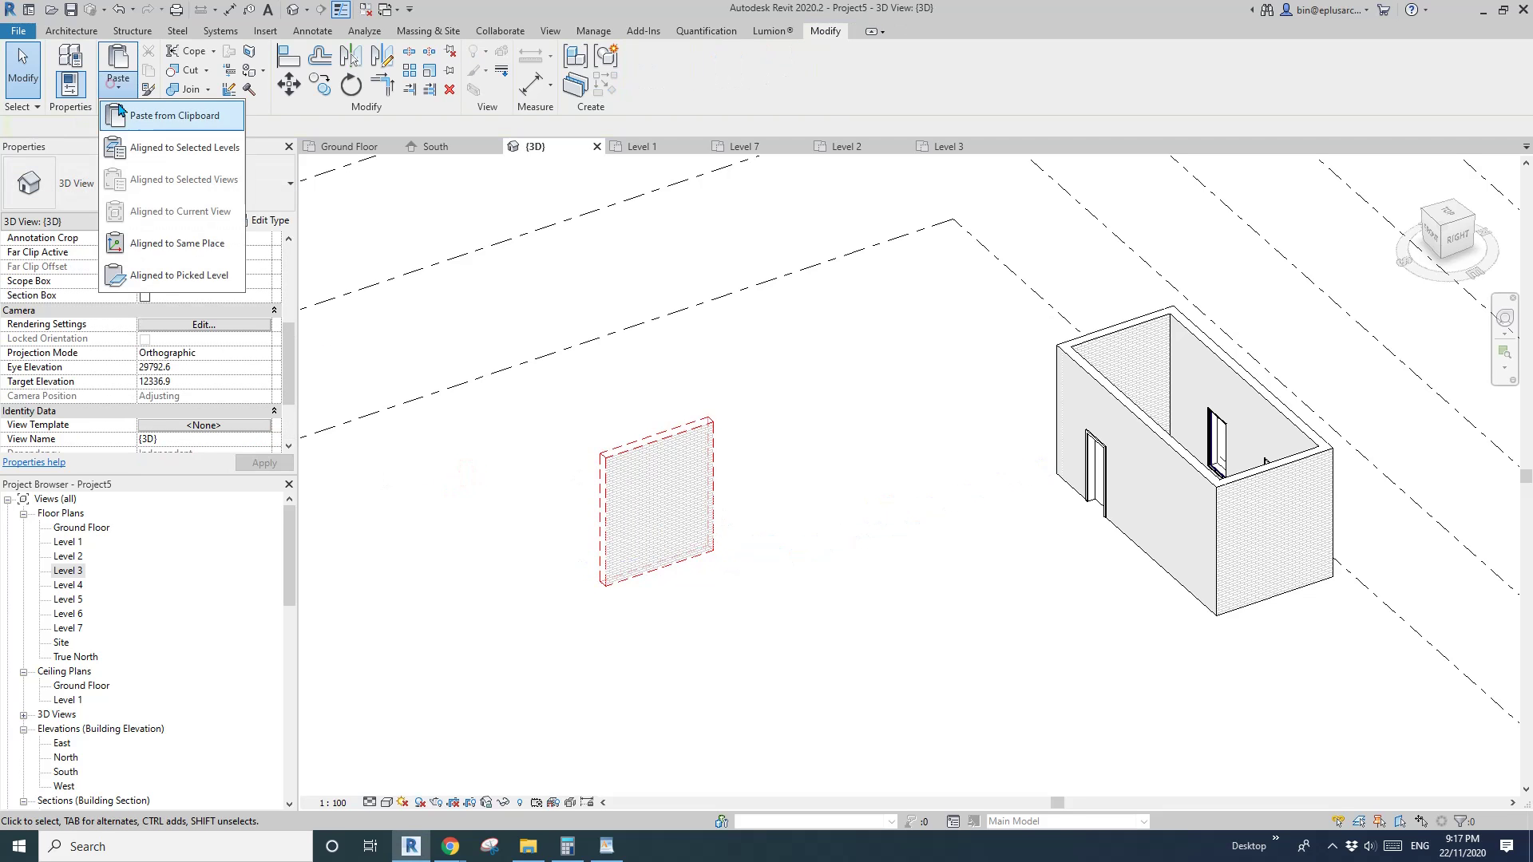
{"action": "left_click", "coordinate": [178, 244]}
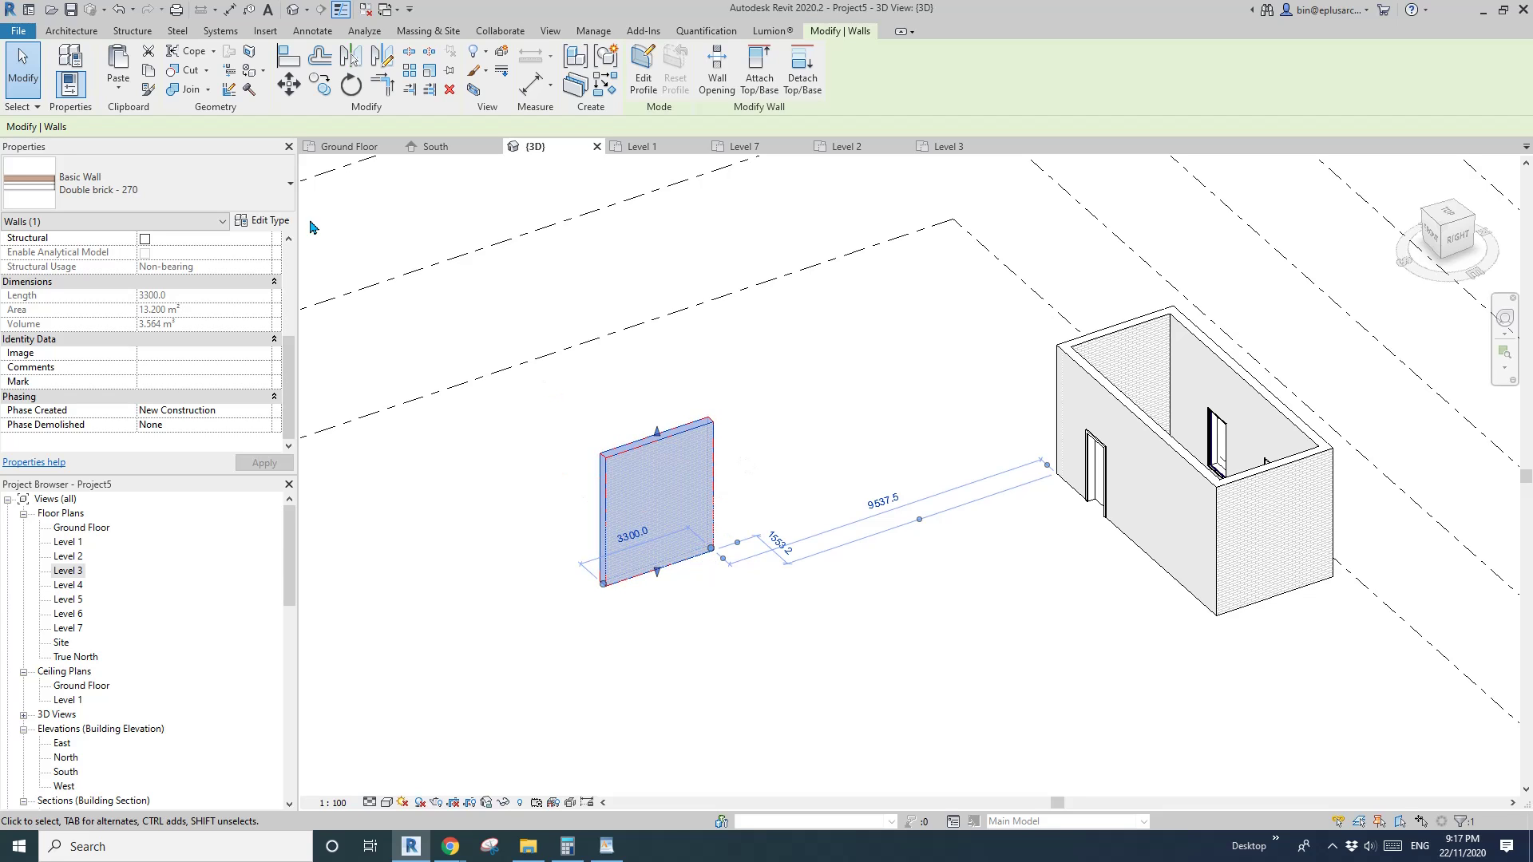
{"action": "left_click", "coordinate": [215, 185]}
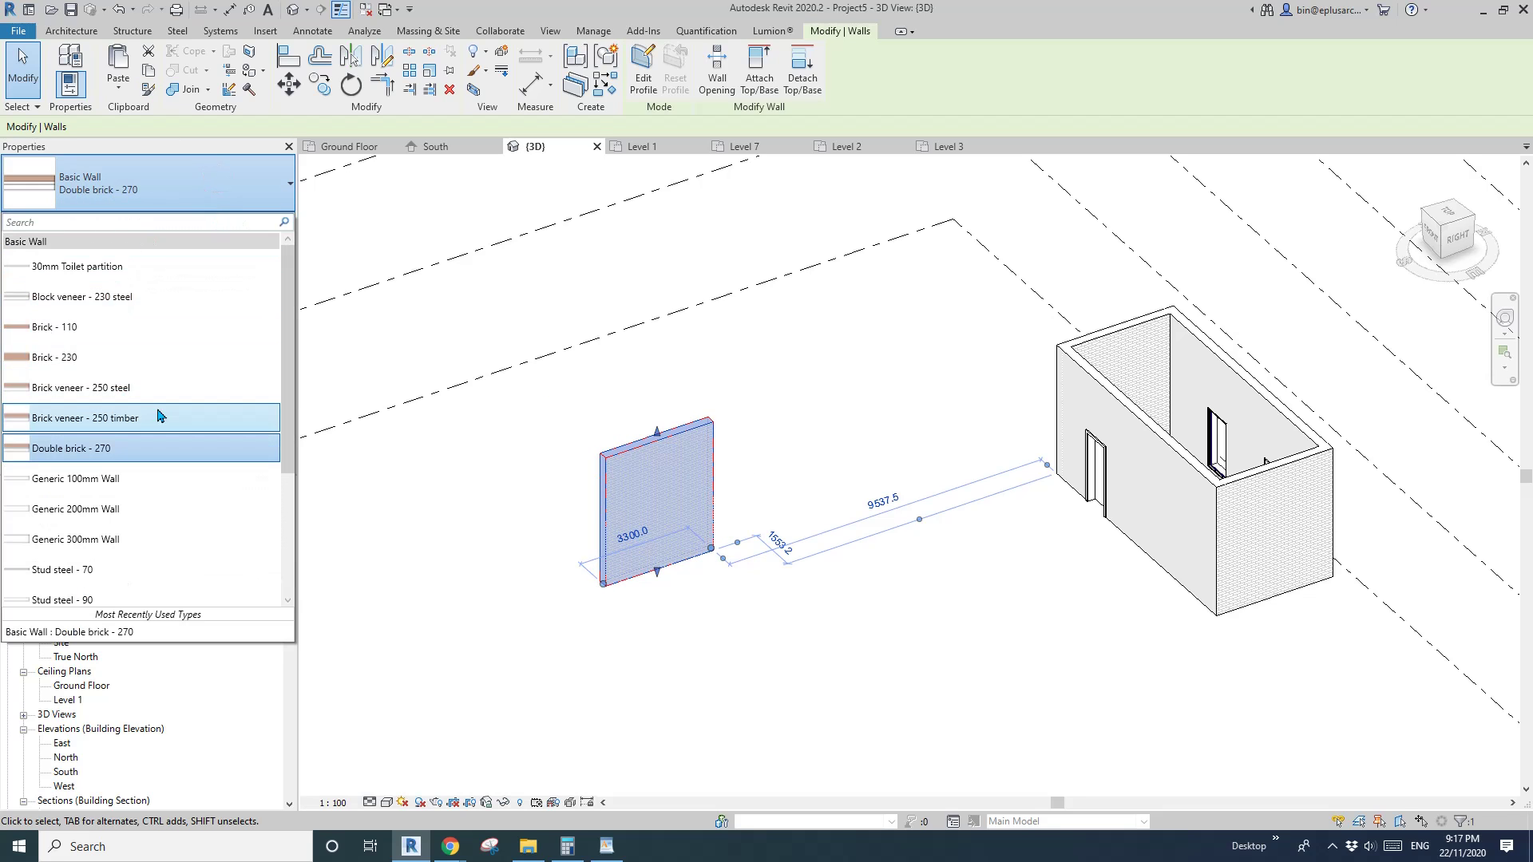
{"action": "left_click", "coordinate": [519, 499]}
{"action": "scroll", "coordinate": [816, 457], "scroll_direction": "down", "scroll_amount": 3}
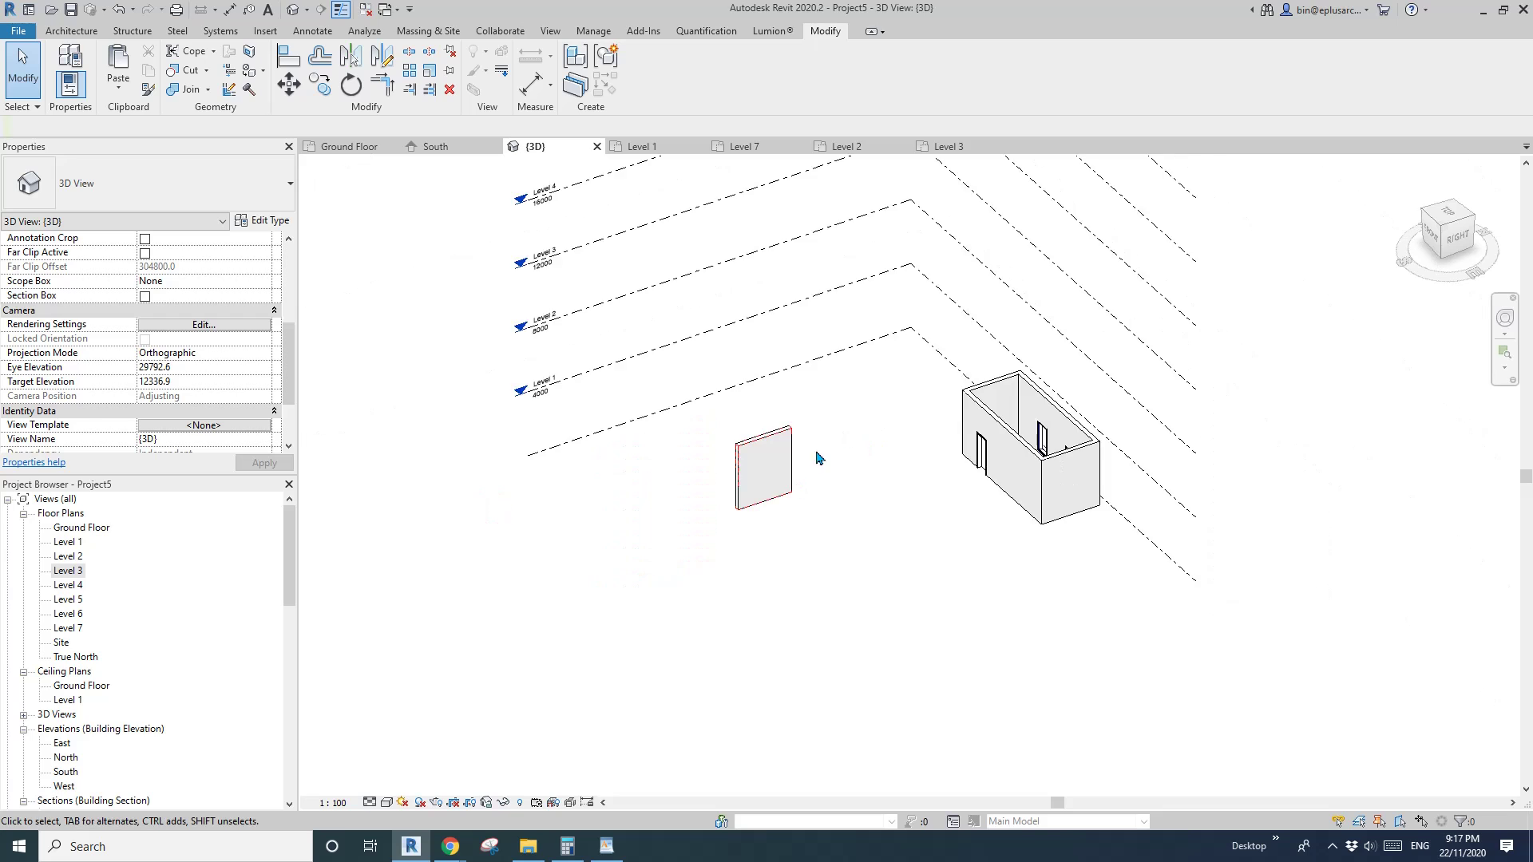
{"action": "middle_click_drag", "start_coordinate": [816, 458], "coordinate": [908, 477], "text": "shift"}
{"action": "scroll", "coordinate": [842, 528], "scroll_direction": "up", "scroll_amount": 3}
{"action": "middle_click_drag", "start_coordinate": [848, 537], "coordinate": [787, 518]}
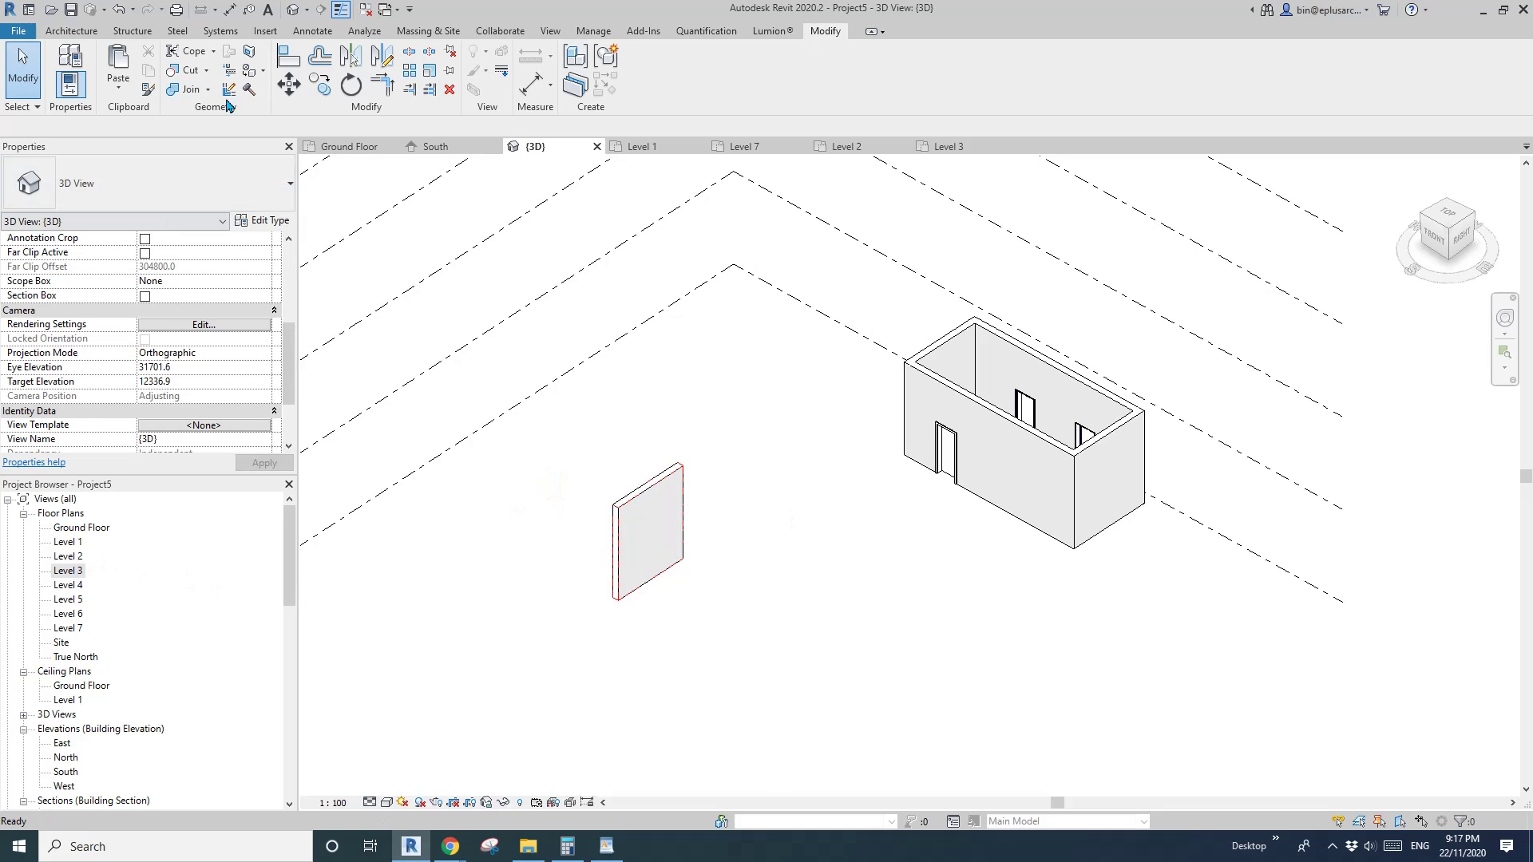
Step: Examine the descriptions of the Aligned to Same Place and Aligned to Picked Level paste options against the level lines
{"action": "scroll", "coordinate": [740, 455], "scroll_direction": "down", "scroll_amount": 4}
{"action": "left_click", "coordinate": [118, 86]}
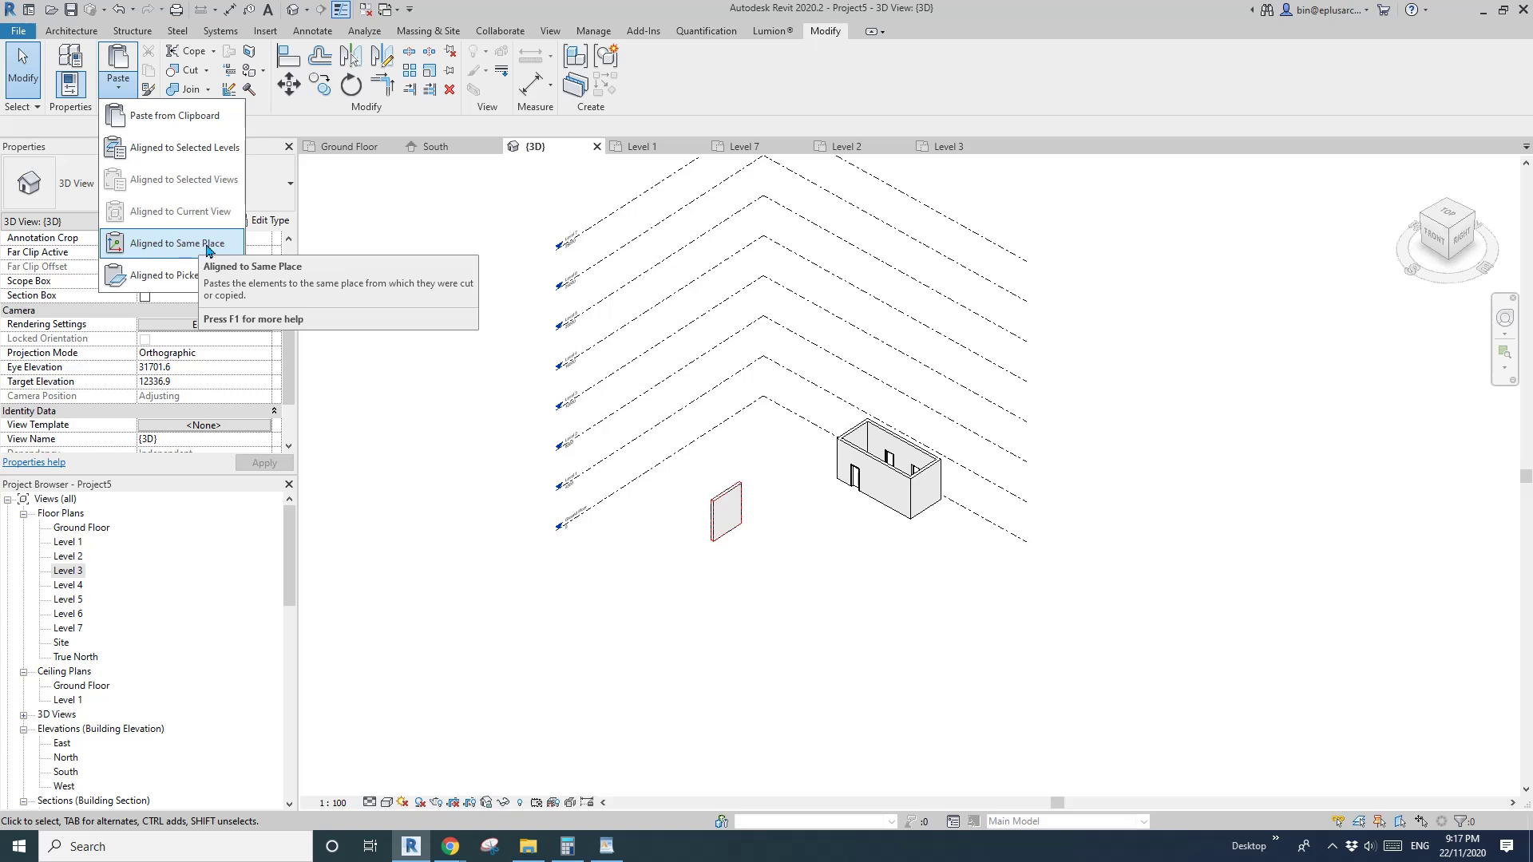
{"action": "left_click", "coordinate": [766, 559]}
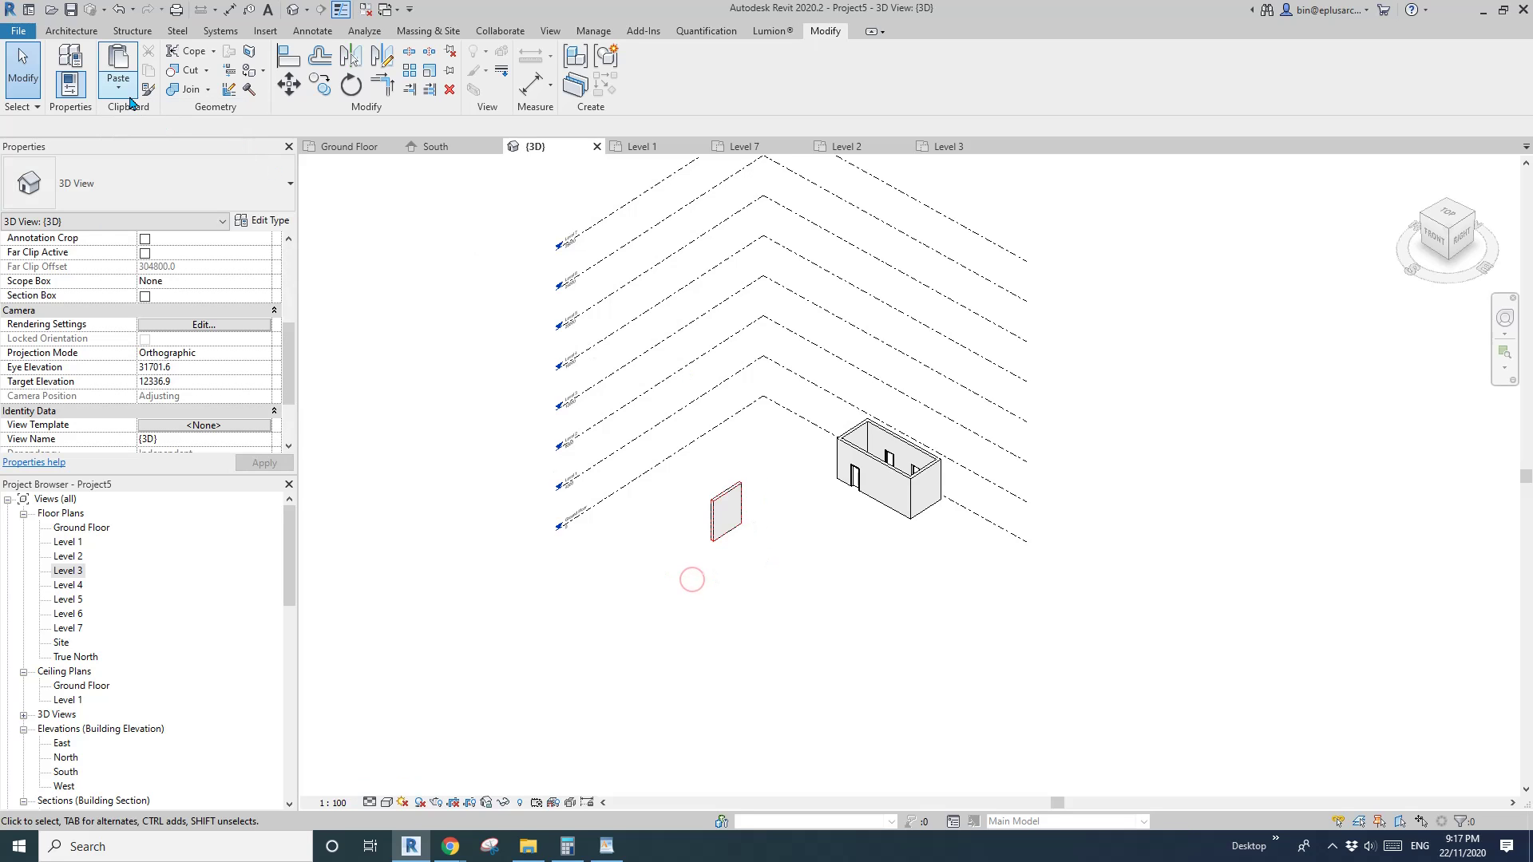
{"action": "left_click", "coordinate": [118, 87]}
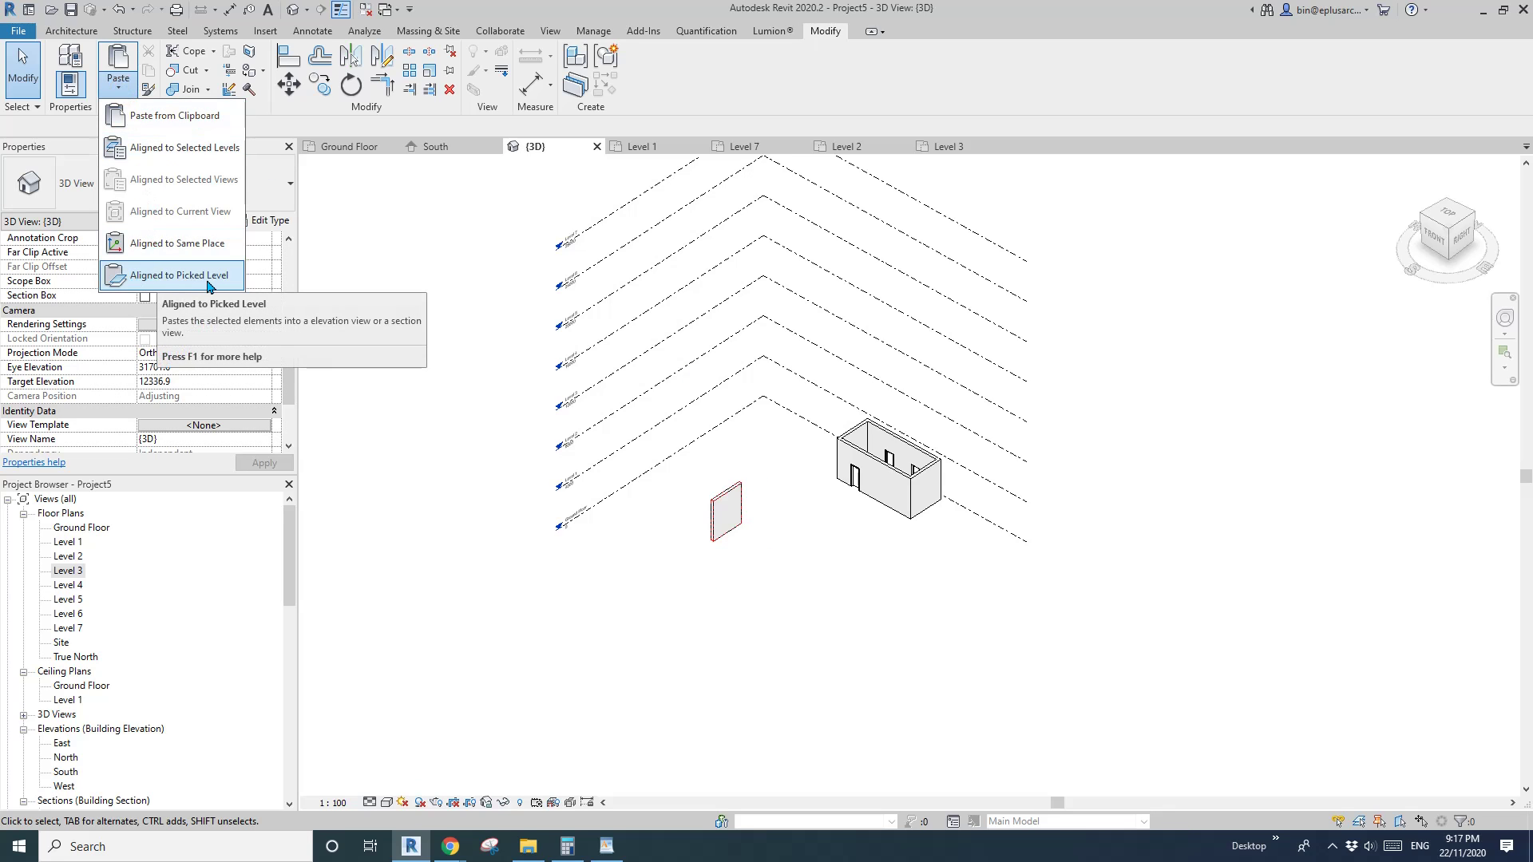
{"action": "scroll", "coordinate": [735, 523], "scroll_direction": "up", "scroll_amount": 3}
{"action": "left_click", "coordinate": [735, 523]}
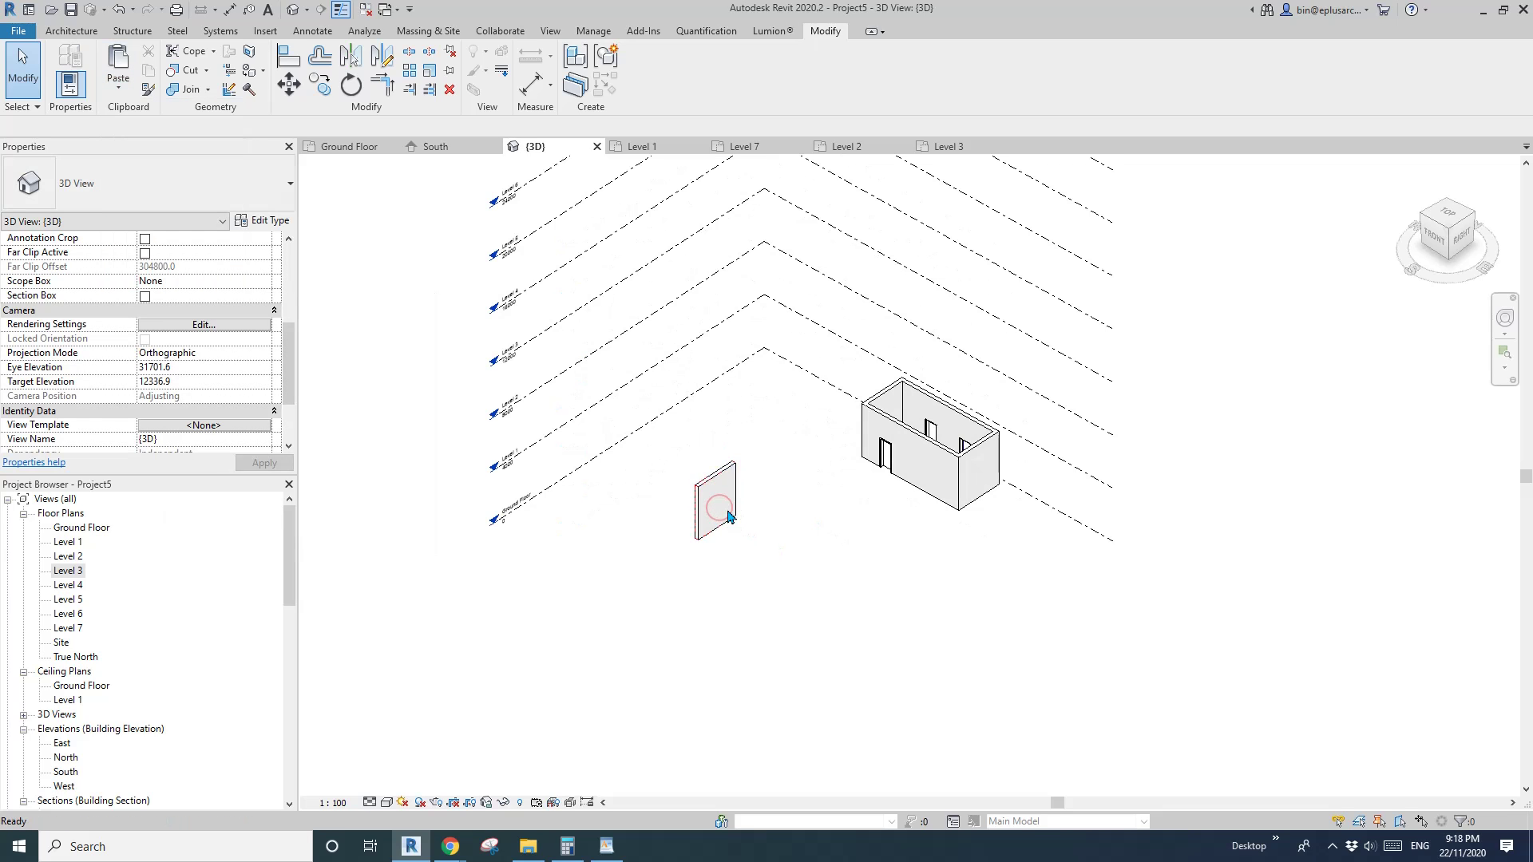
{"action": "scroll", "coordinate": [639, 439], "scroll_direction": "down", "scroll_amount": 2}
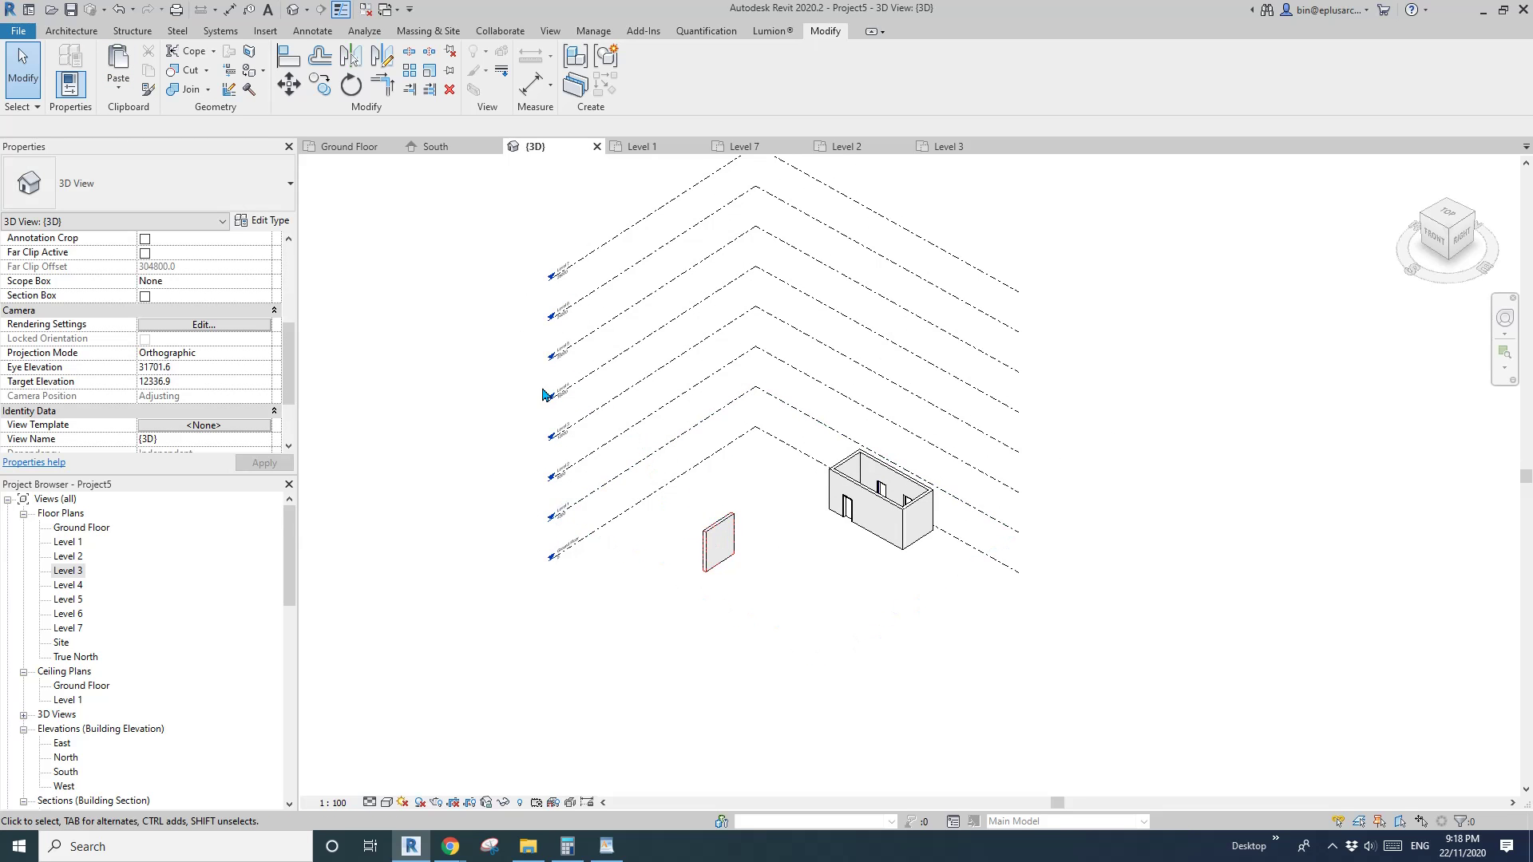
{"action": "left_click", "coordinate": [118, 90]}
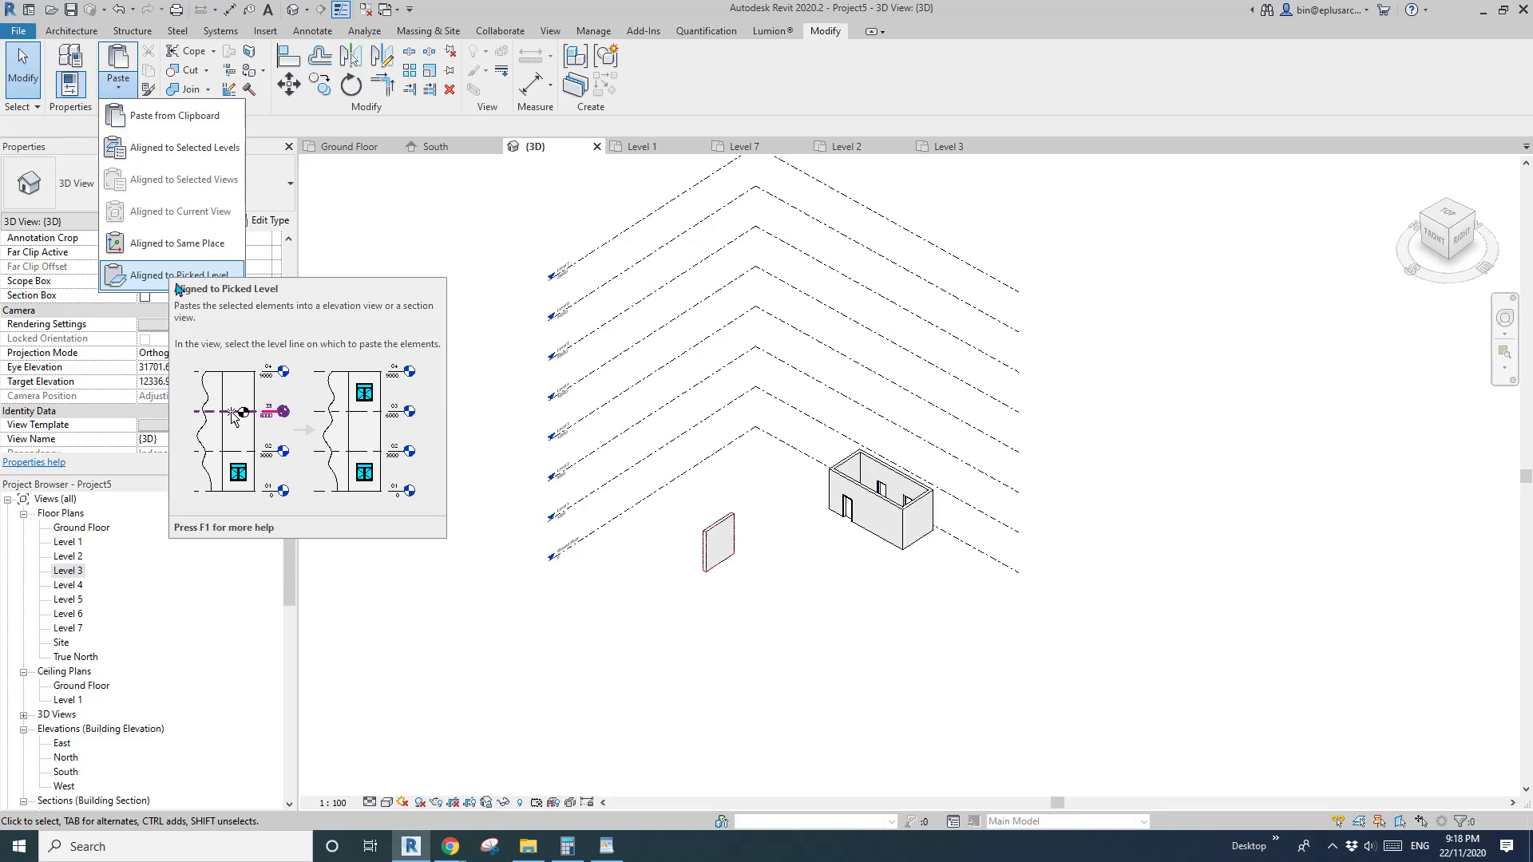
{"action": "key", "text": "Escape"}
Step: Delete the overlapping pasted wall and set the remaining freestanding wall's Phase Demolished to None
{"action": "left_click", "coordinate": [718, 548]}
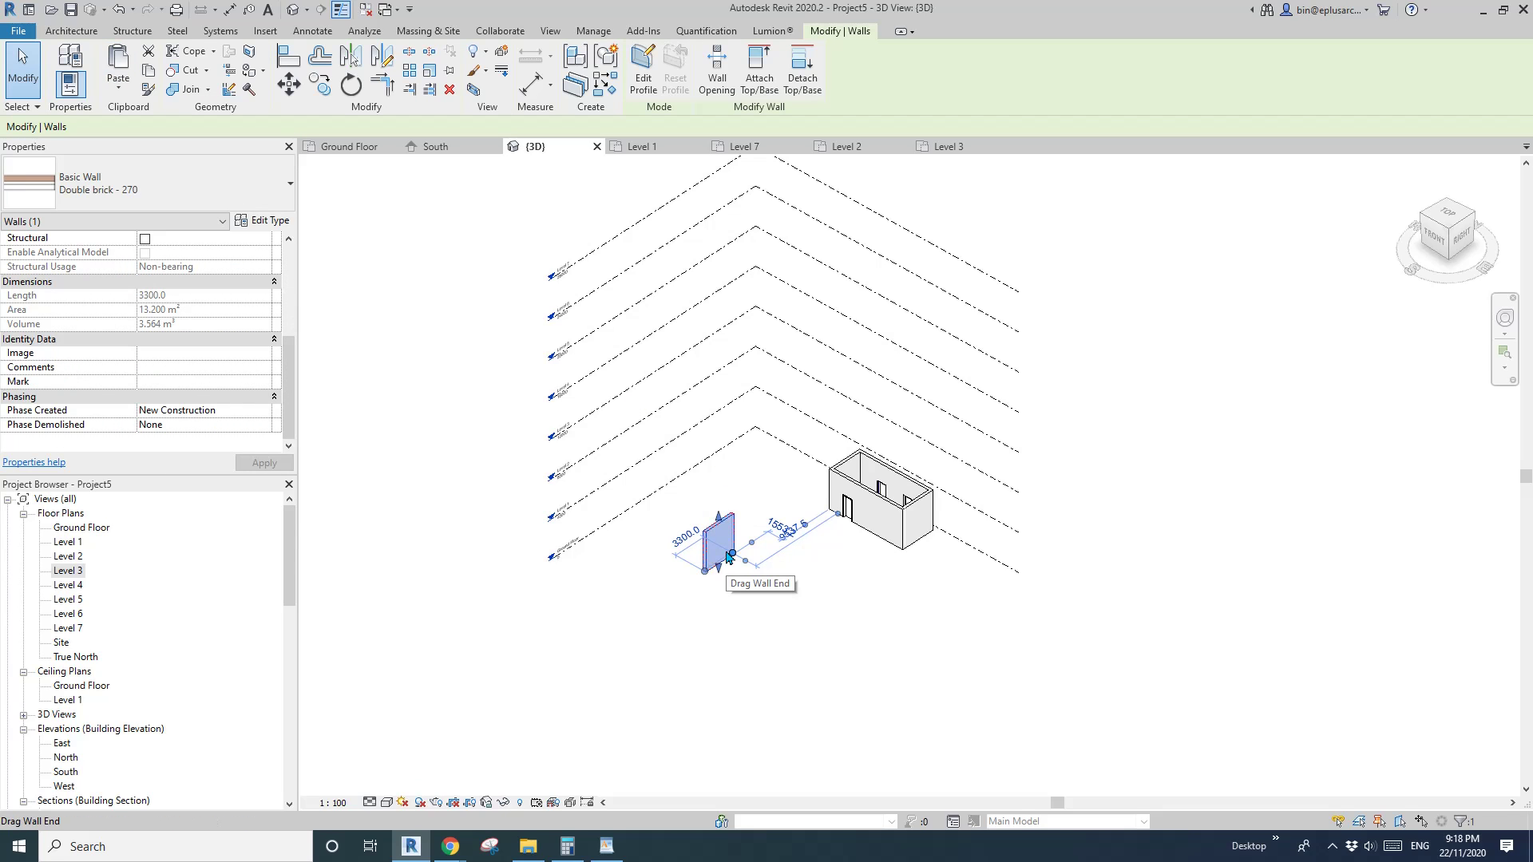
{"action": "key", "text": "e"}
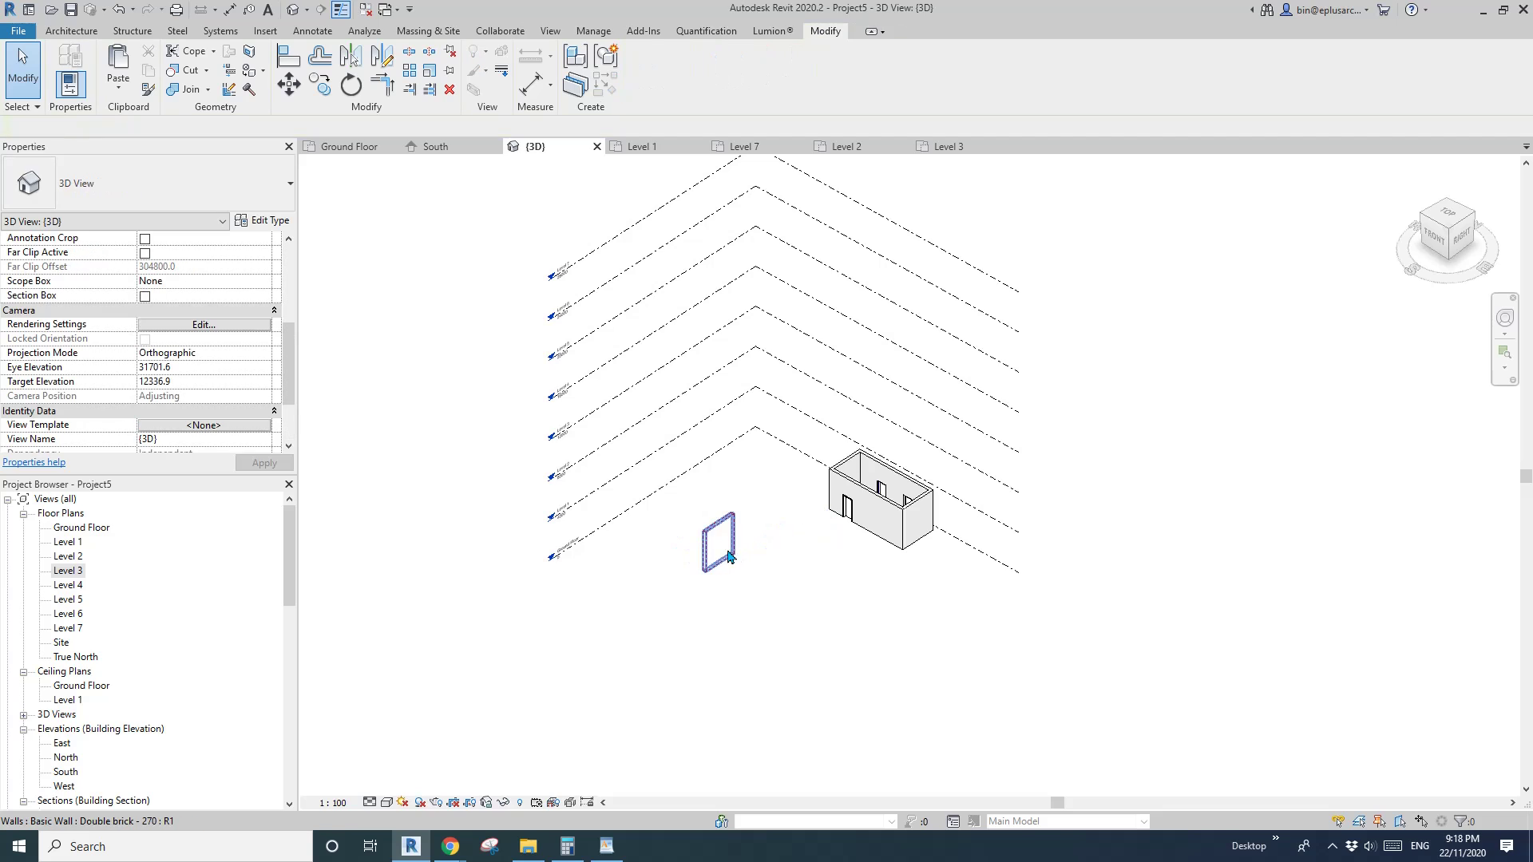
{"action": "left_click", "coordinate": [727, 550]}
{"action": "left_click", "coordinate": [274, 425]}
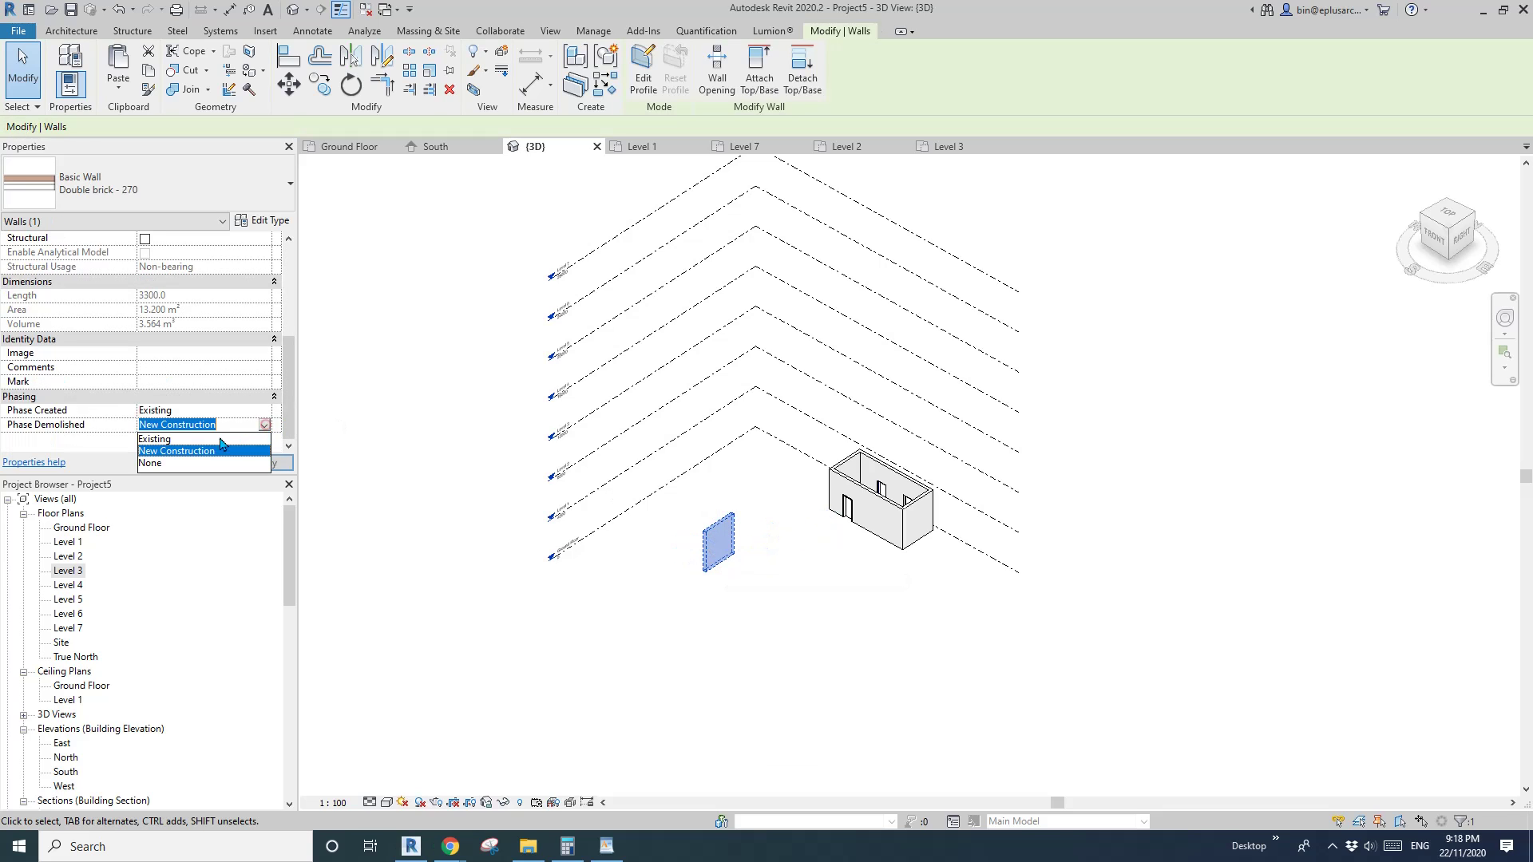
{"action": "left_click", "coordinate": [159, 463]}
{"action": "left_click", "coordinate": [643, 605]}
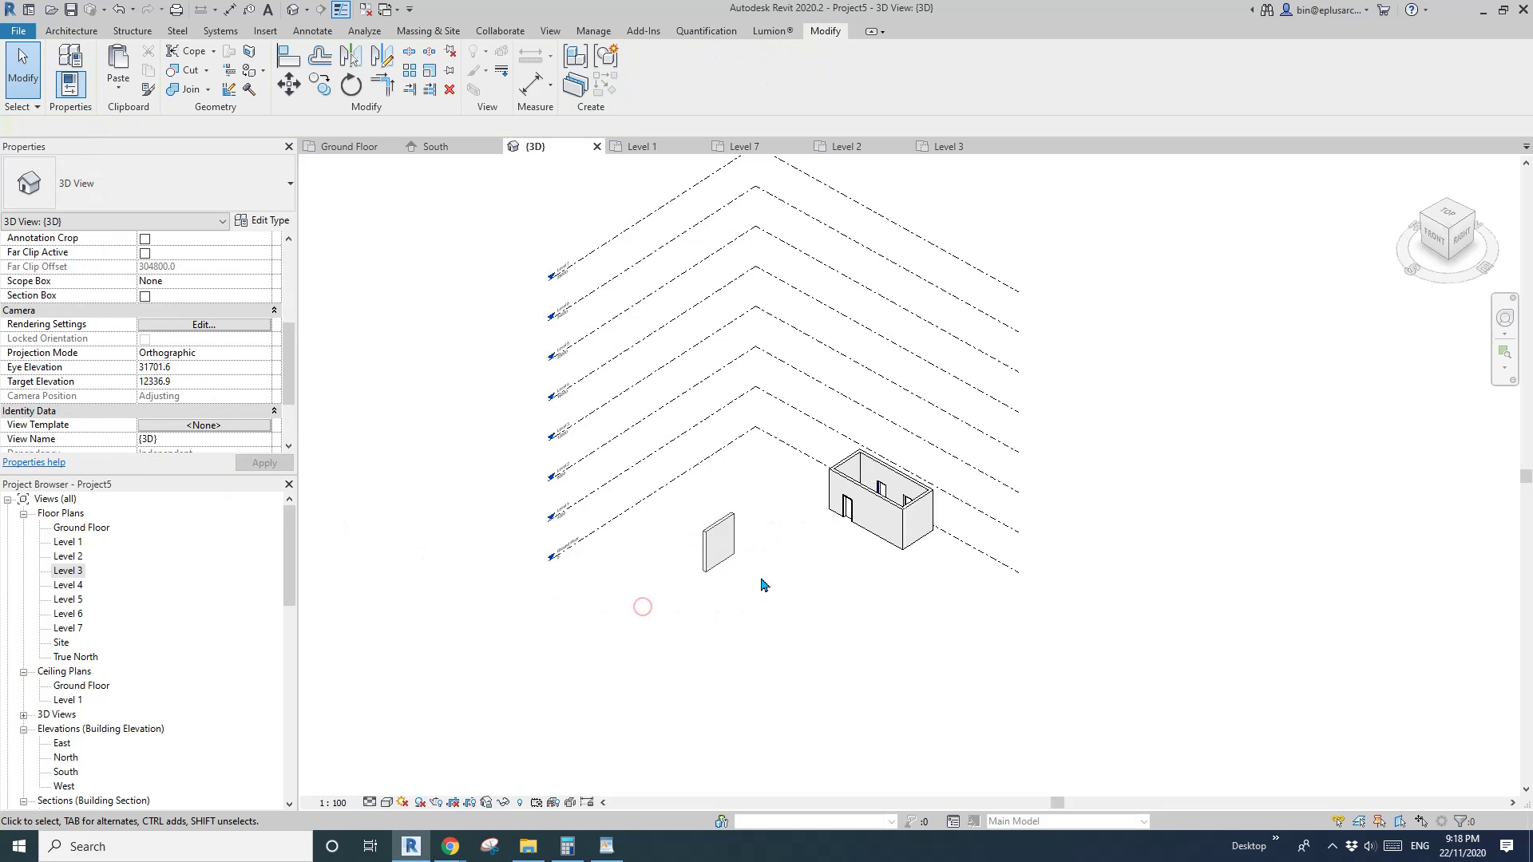
Step: Paste the freestanding wall aligned to a picked level, choosing Level 4 in the 3D view
{"action": "left_click", "coordinate": [735, 559]}
{"action": "scroll", "coordinate": [718, 551], "scroll_direction": "up", "scroll_amount": 2}
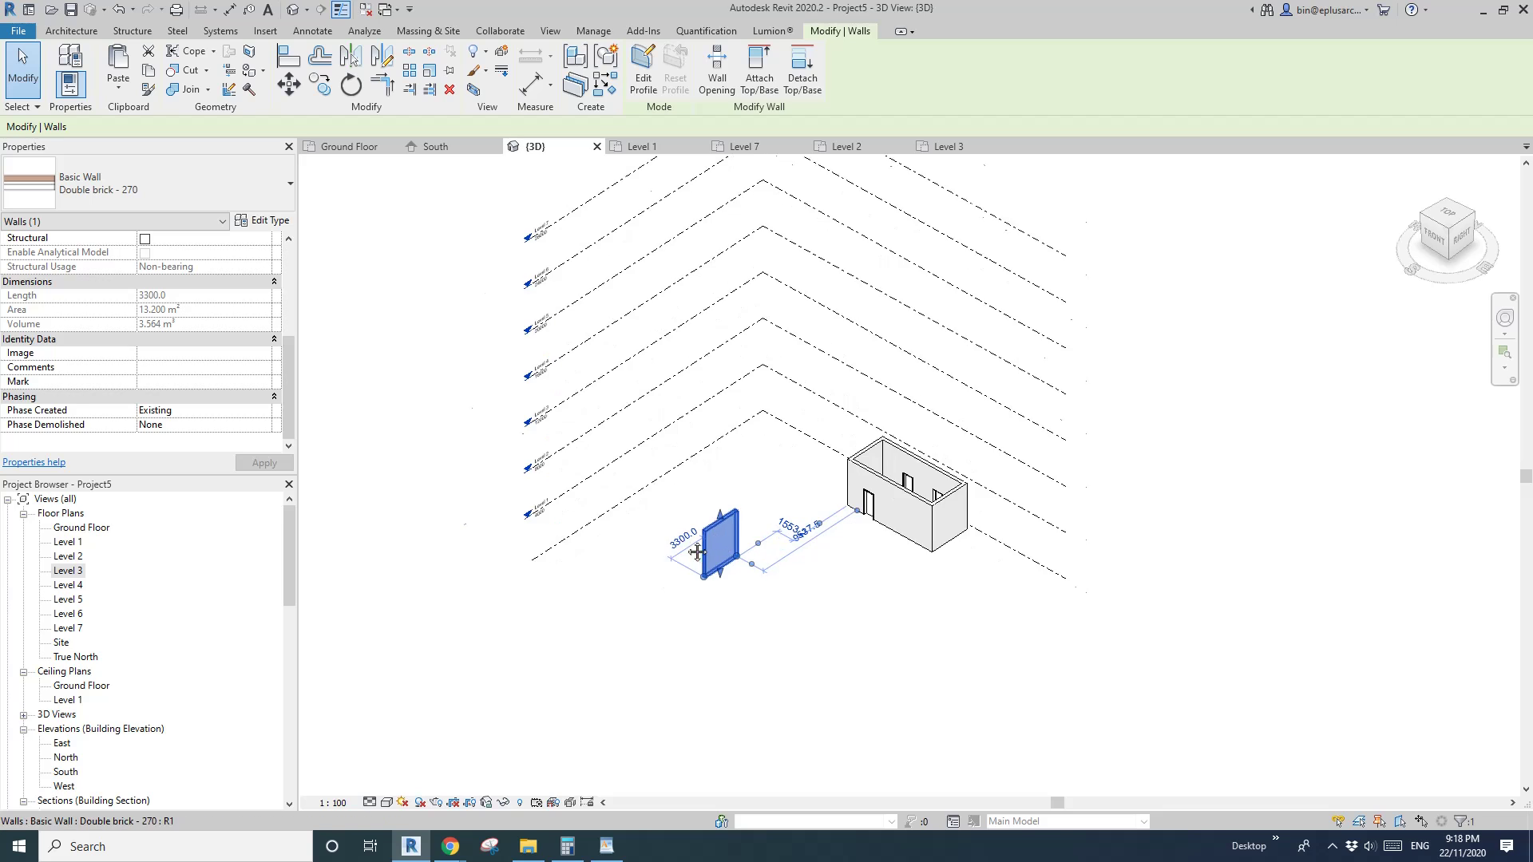
{"action": "left_click", "coordinate": [117, 86]}
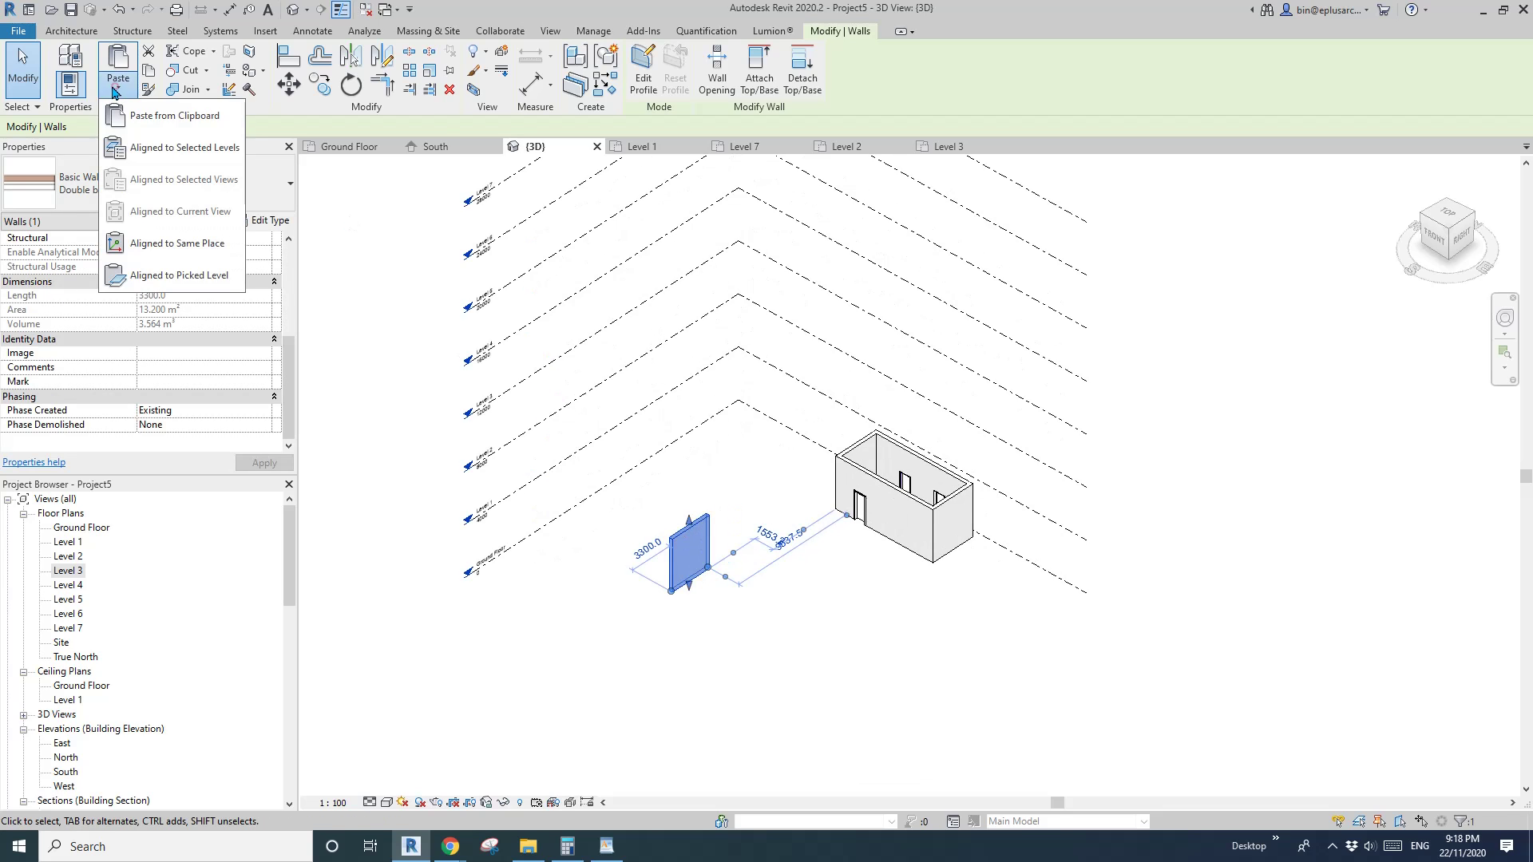
{"action": "left_click", "coordinate": [170, 281]}
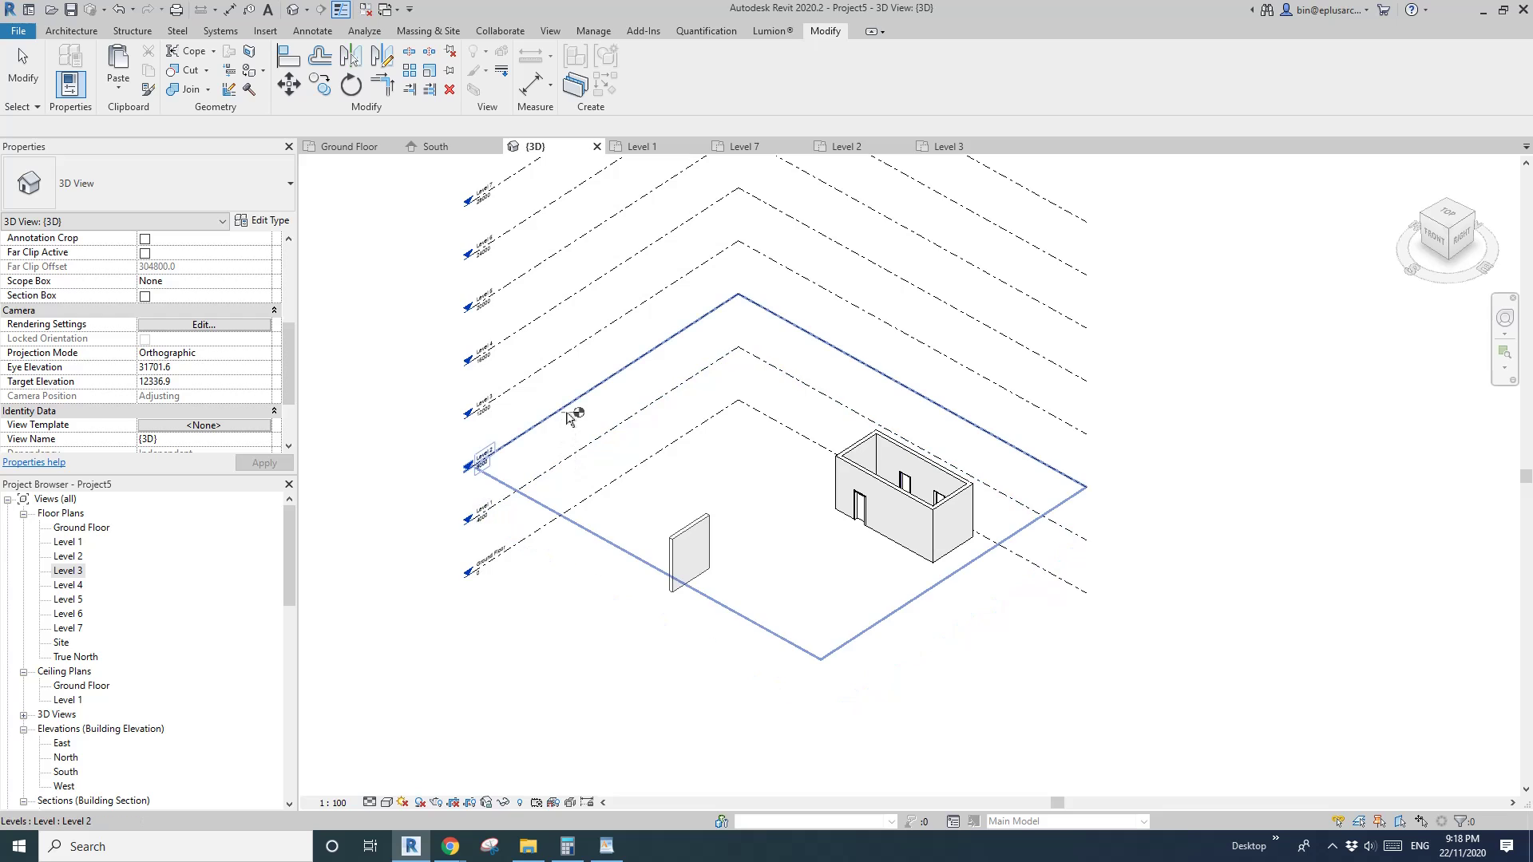
{"action": "scroll", "coordinate": [570, 417], "scroll_direction": "down", "scroll_amount": 2}
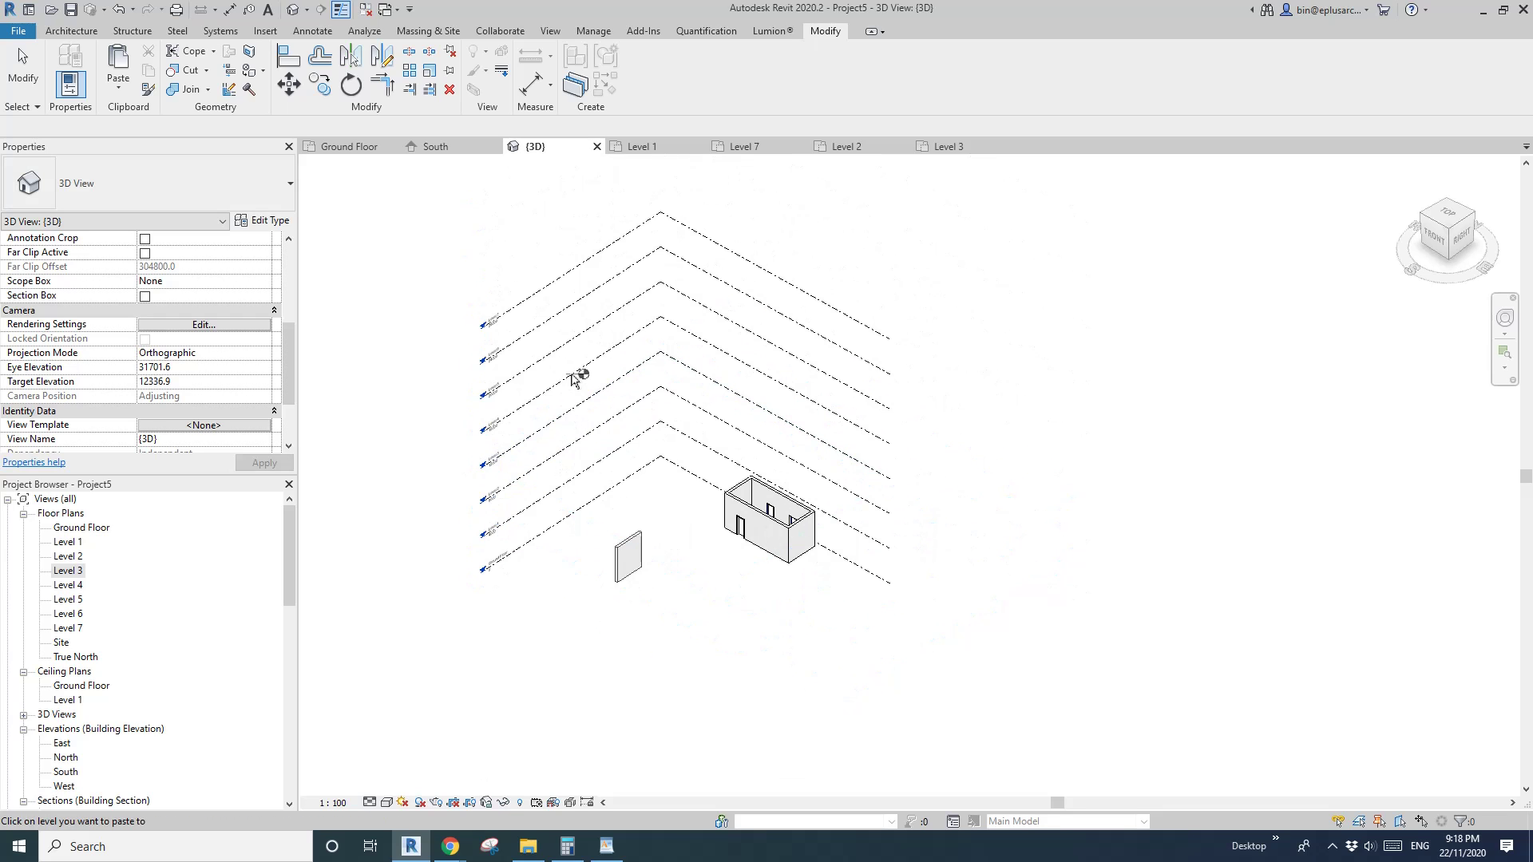
{"action": "left_click", "coordinate": [541, 421]}
{"action": "scroll", "coordinate": [630, 495], "scroll_direction": "up", "scroll_amount": 2}
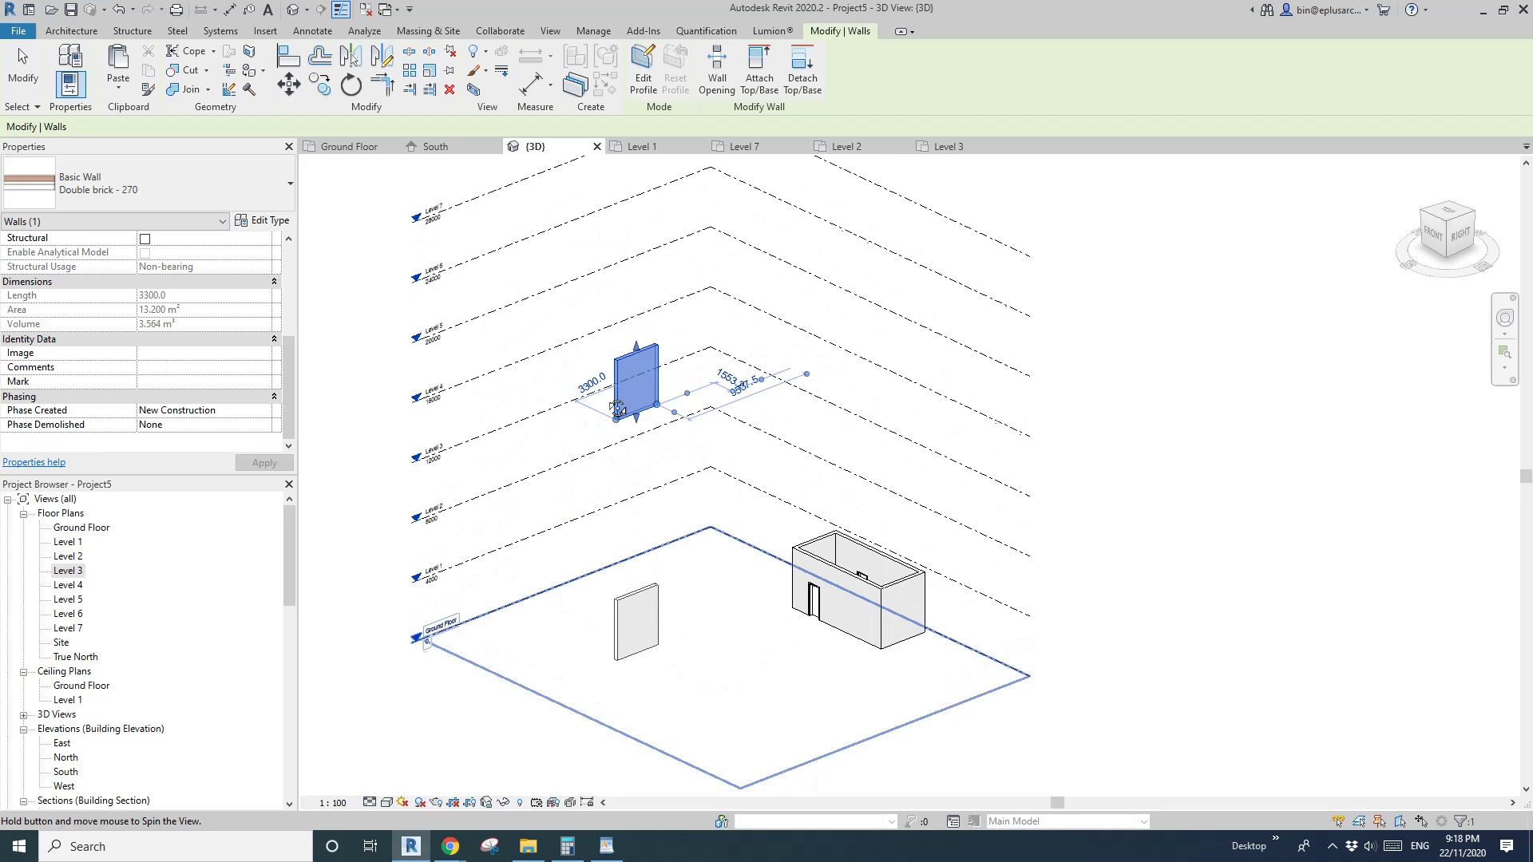
{"action": "scroll", "coordinate": [575, 441], "scroll_direction": "down", "scroll_amount": 2}
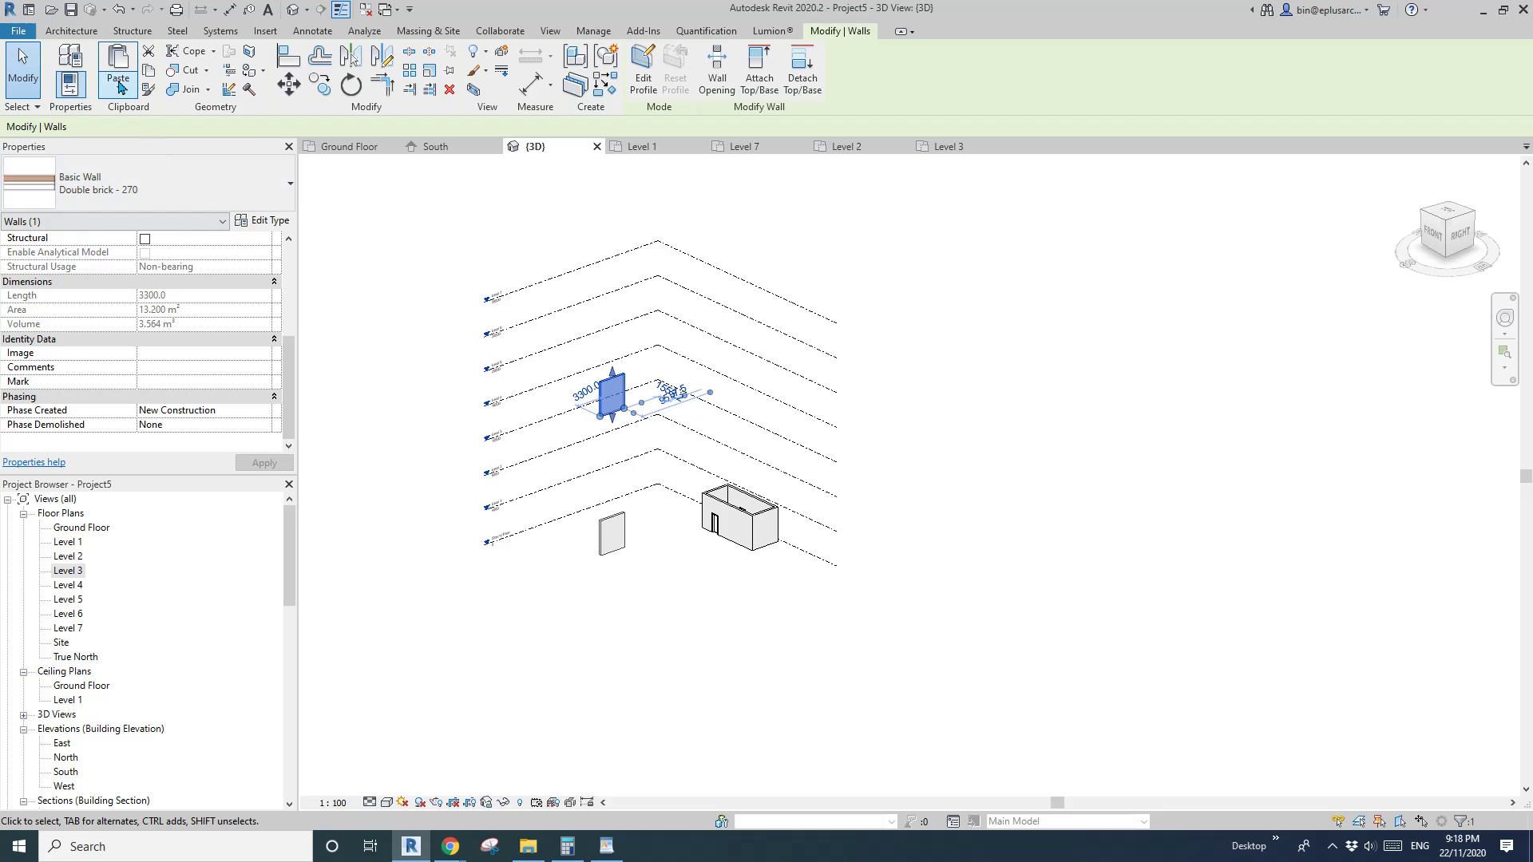
{"action": "left_click", "coordinate": [120, 86]}
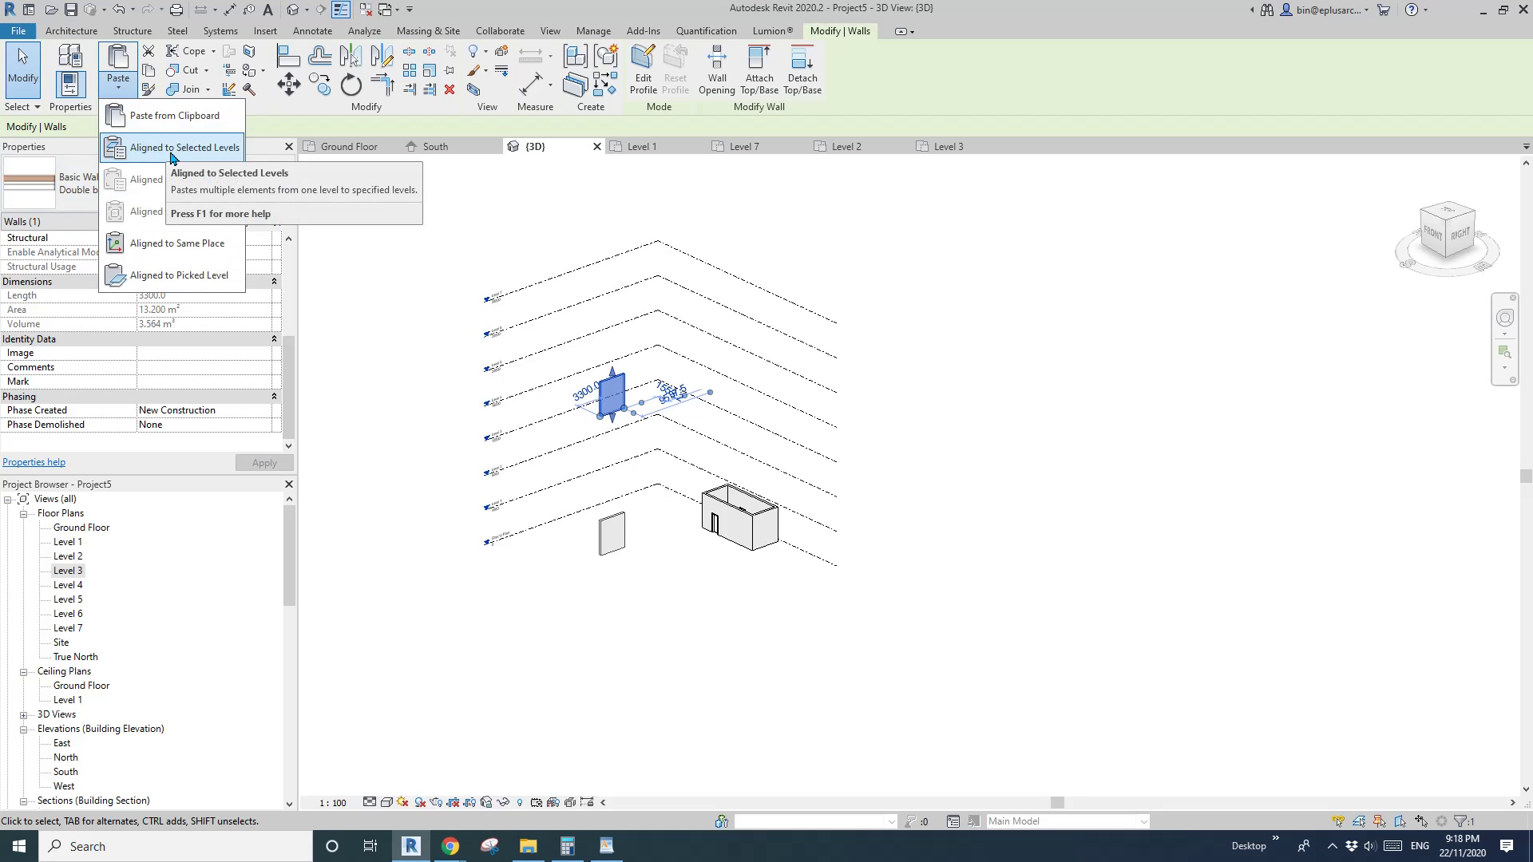
{"action": "left_click", "coordinate": [177, 152]}
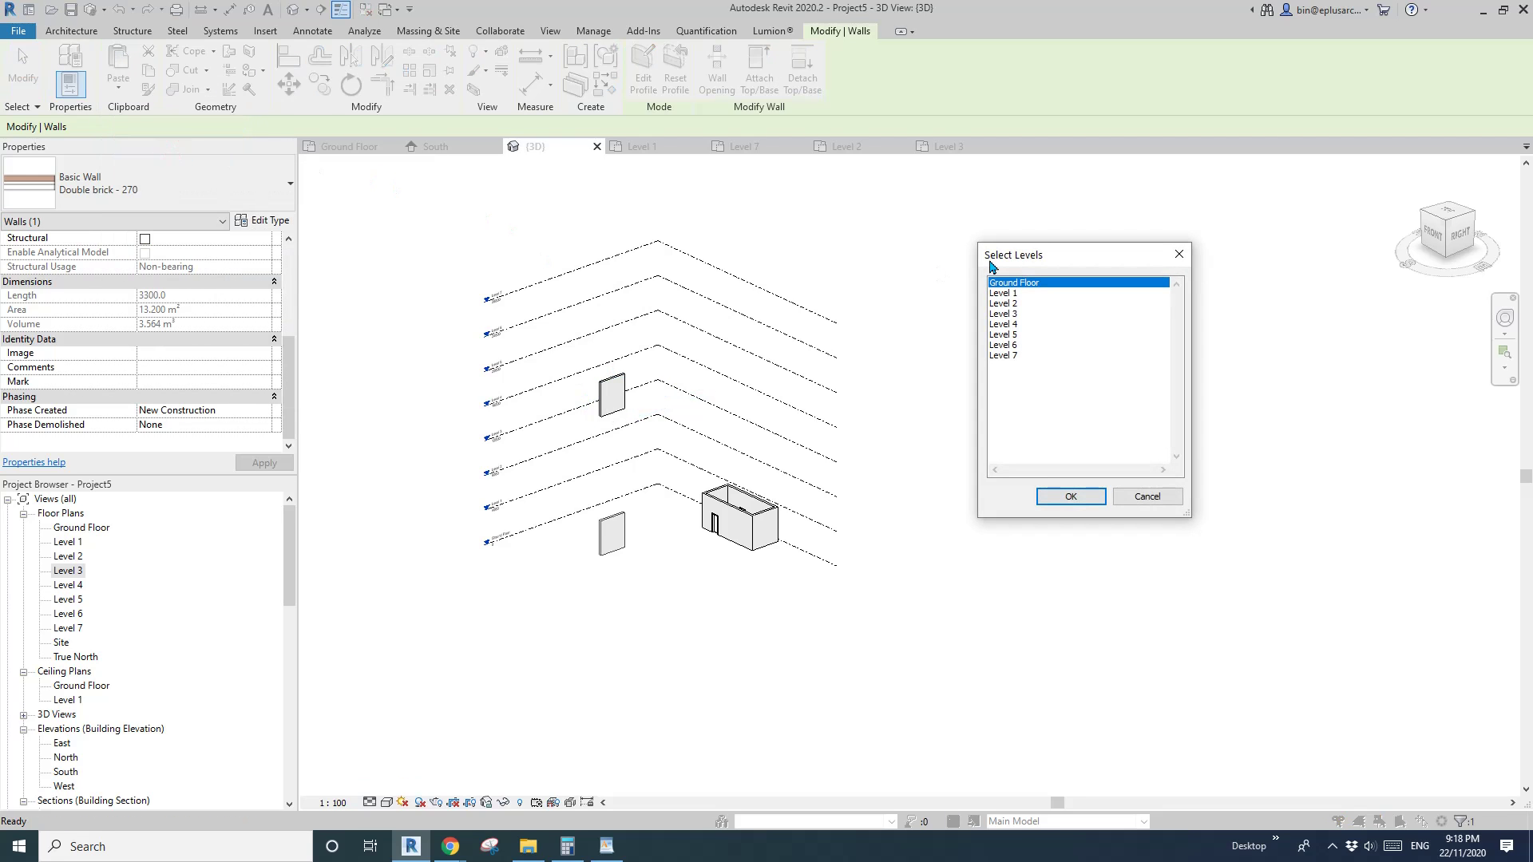
{"action": "left_click", "coordinate": [1038, 295]}
{"action": "left_click", "coordinate": [1032, 356], "text": "shift"}
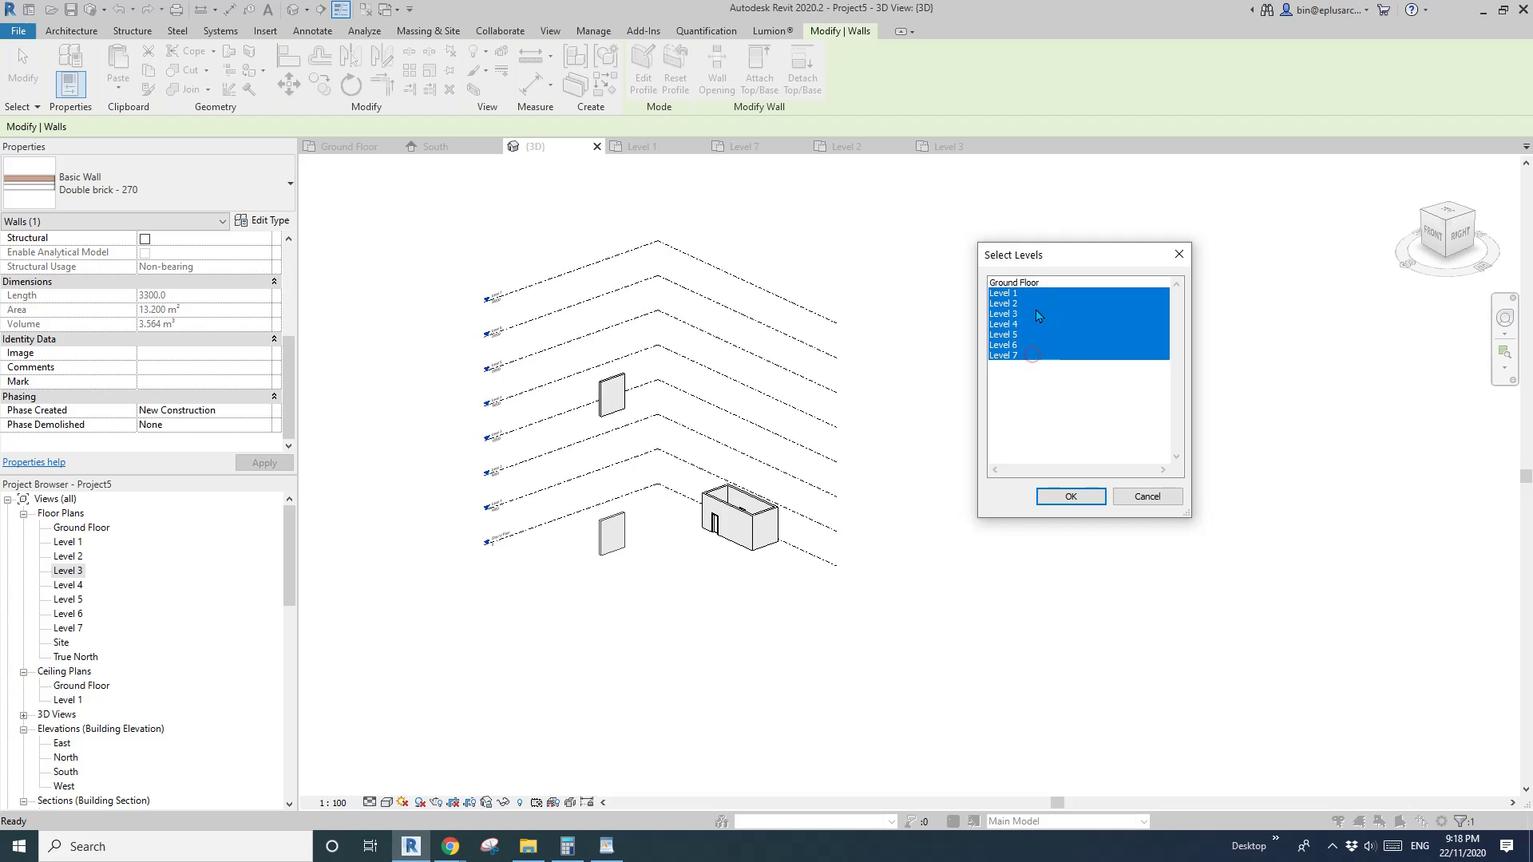
{"action": "left_click", "coordinate": [1037, 293]}
{"action": "left_click", "coordinate": [1037, 324], "text": "shift"}
{"action": "left_click", "coordinate": [1025, 346], "text": "shift"}
{"action": "left_click", "coordinate": [1146, 496]}
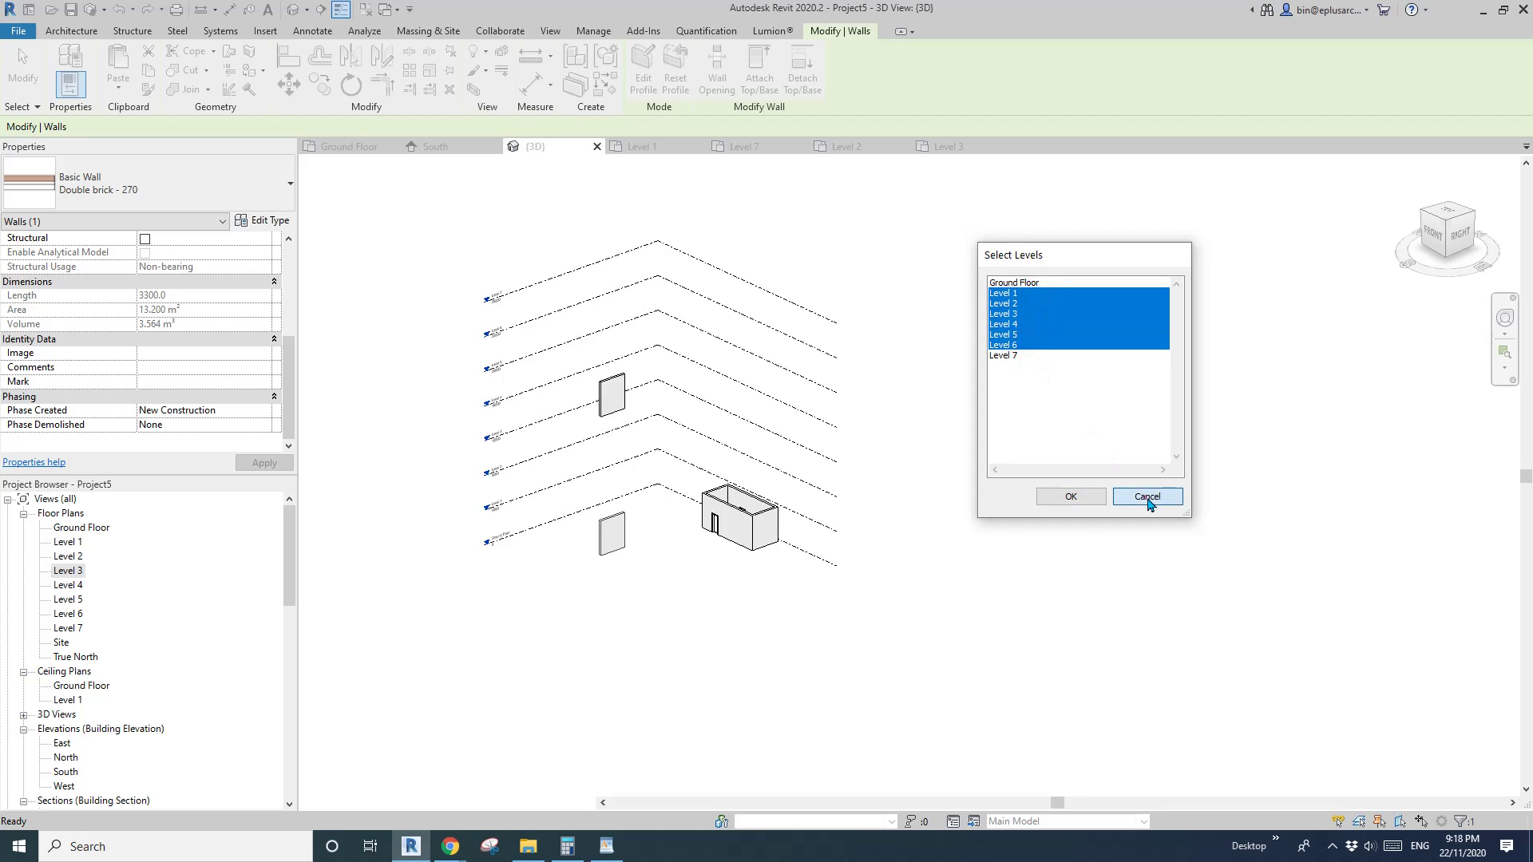
Step: Paste the wall aligned to a picked level, choosing Level 6 in the 3D view
{"action": "left_click", "coordinate": [118, 80]}
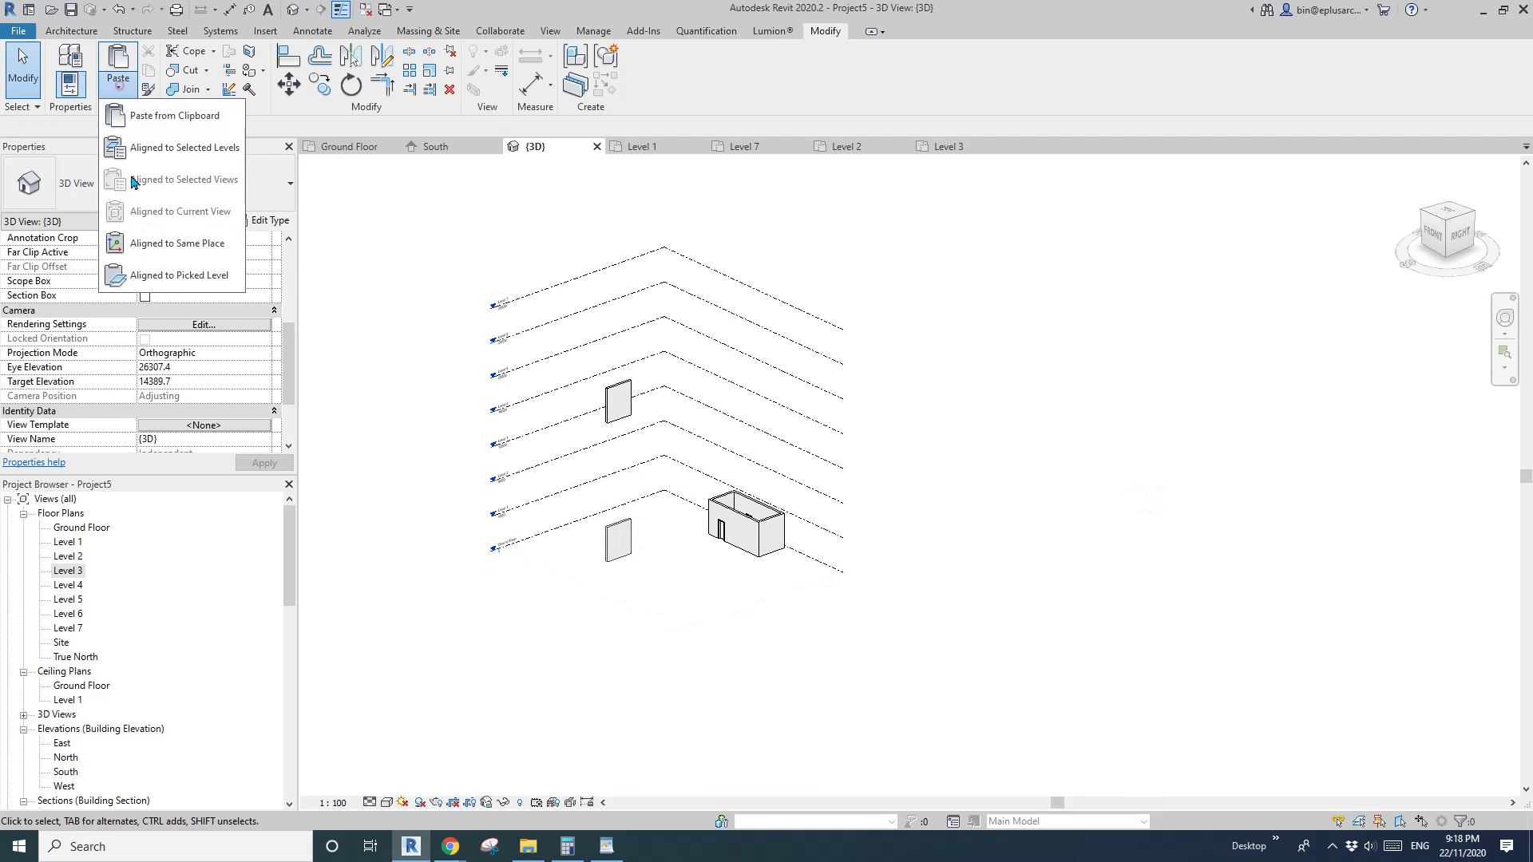
{"action": "left_click", "coordinate": [166, 275]}
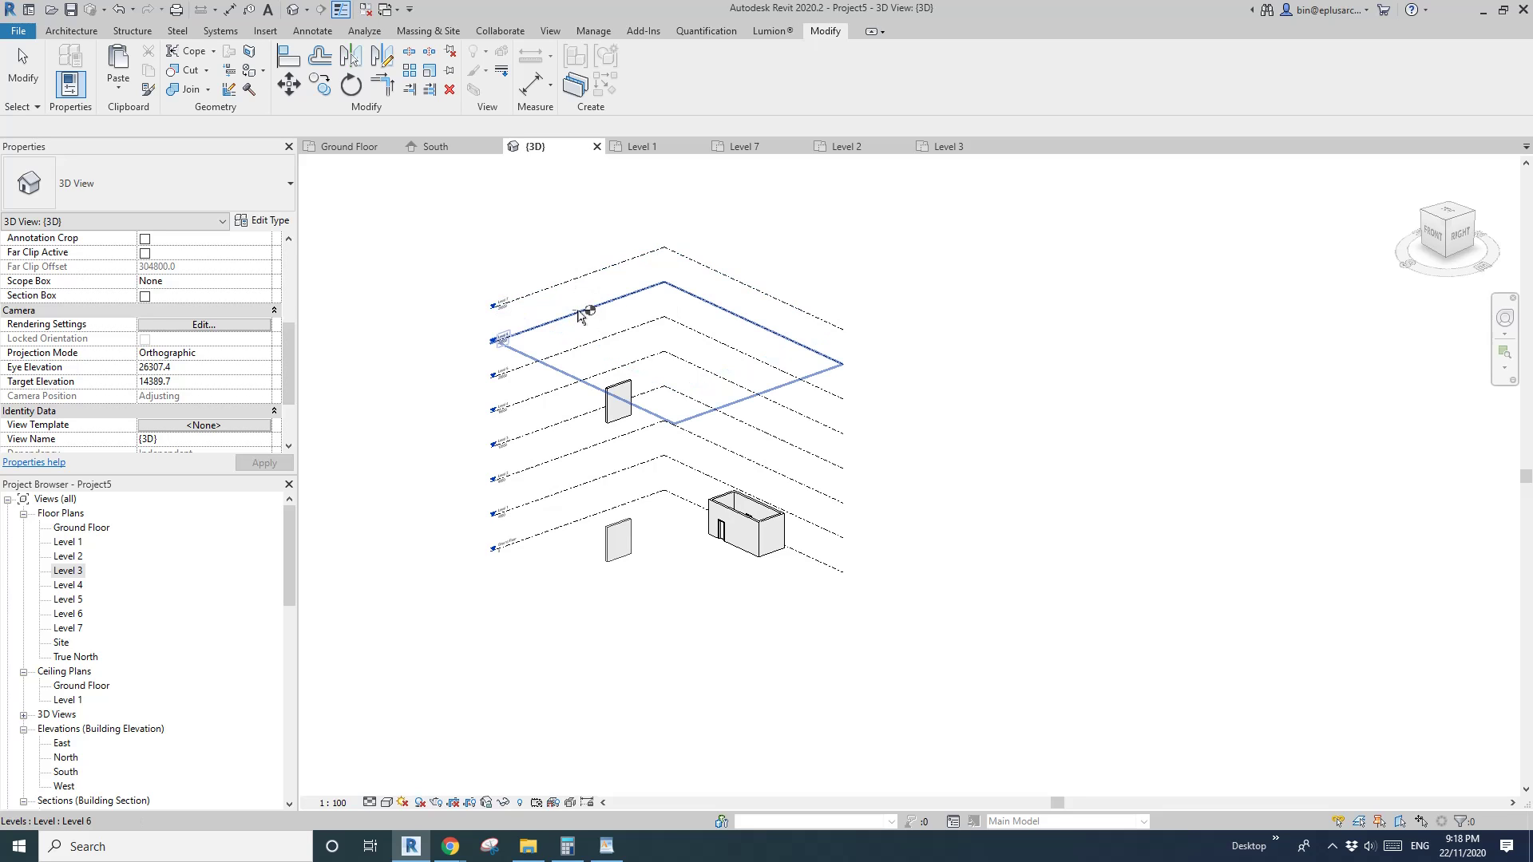
{"action": "left_click", "coordinate": [586, 313]}
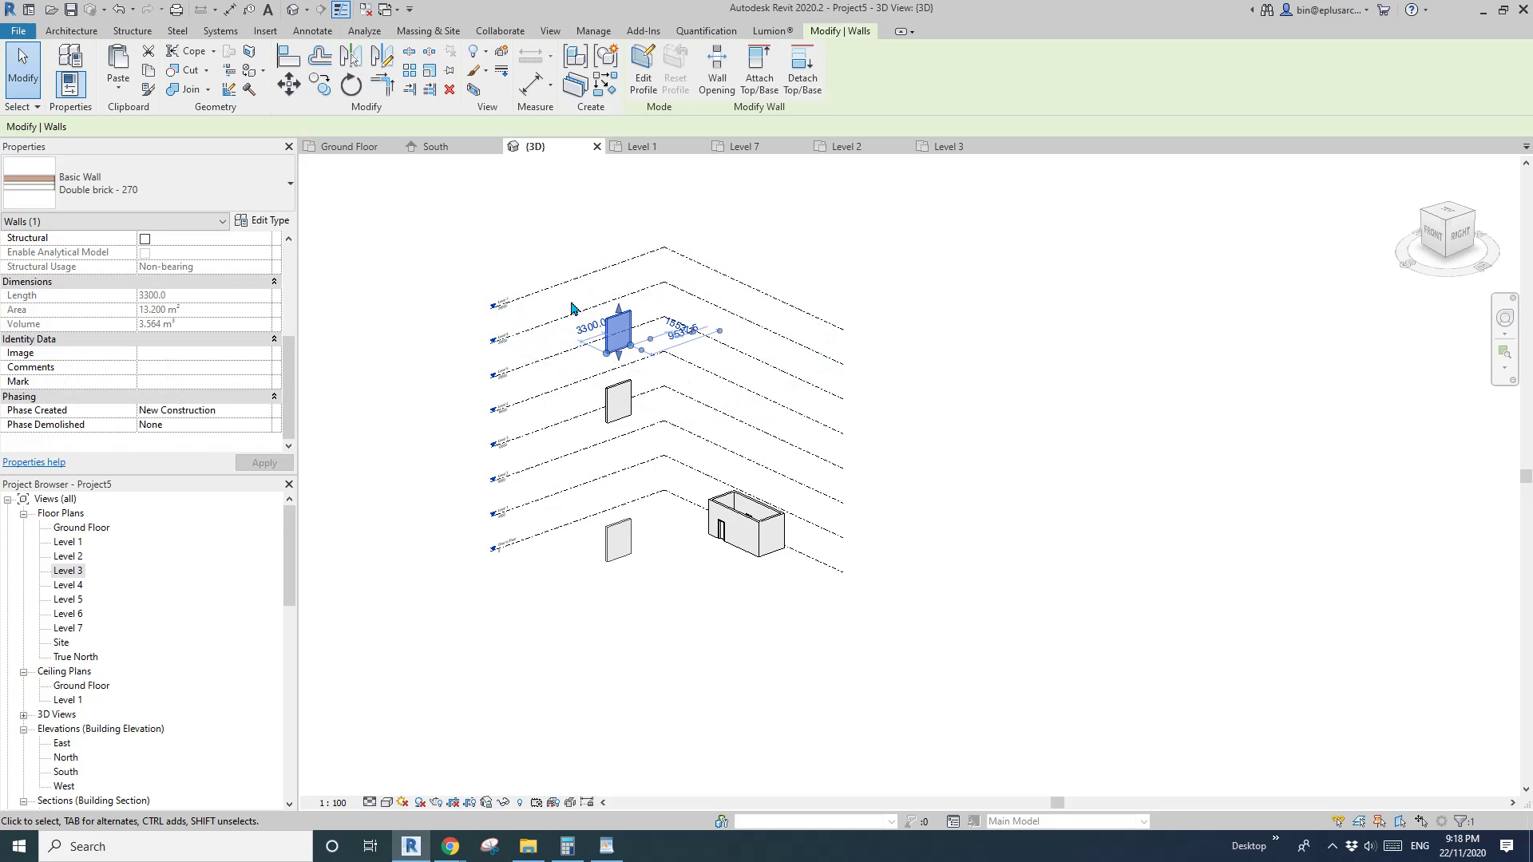
{"action": "left_click", "coordinate": [962, 255]}
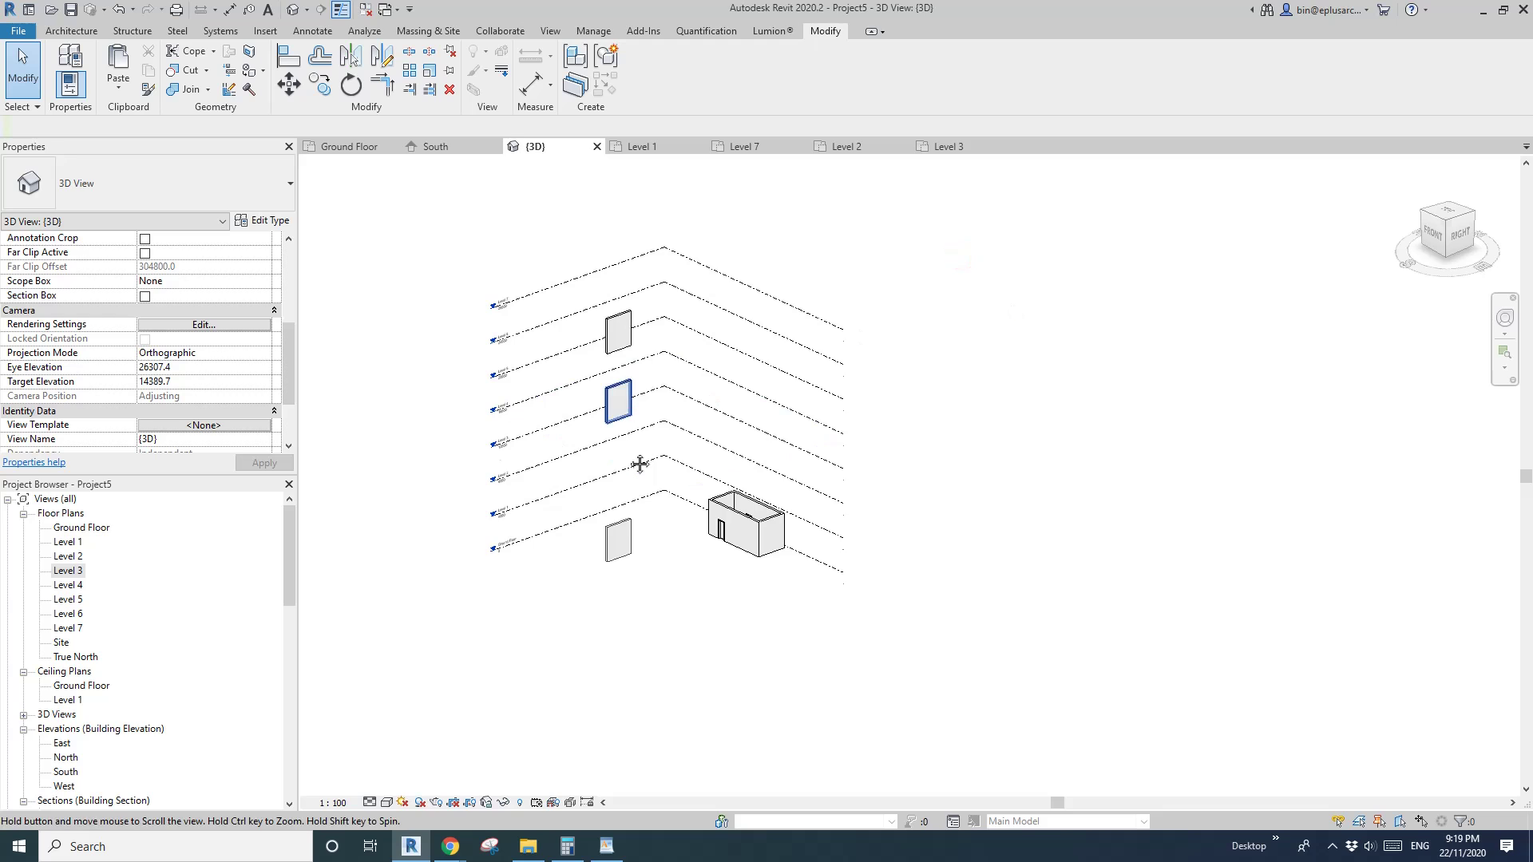
Step: Delete all the walls and the room from the 3D view, keeping only the levels
{"action": "middle_click_drag", "start_coordinate": [639, 464], "coordinate": [630, 515]}
{"action": "scroll", "coordinate": [638, 471], "scroll_direction": "down", "scroll_amount": 2}
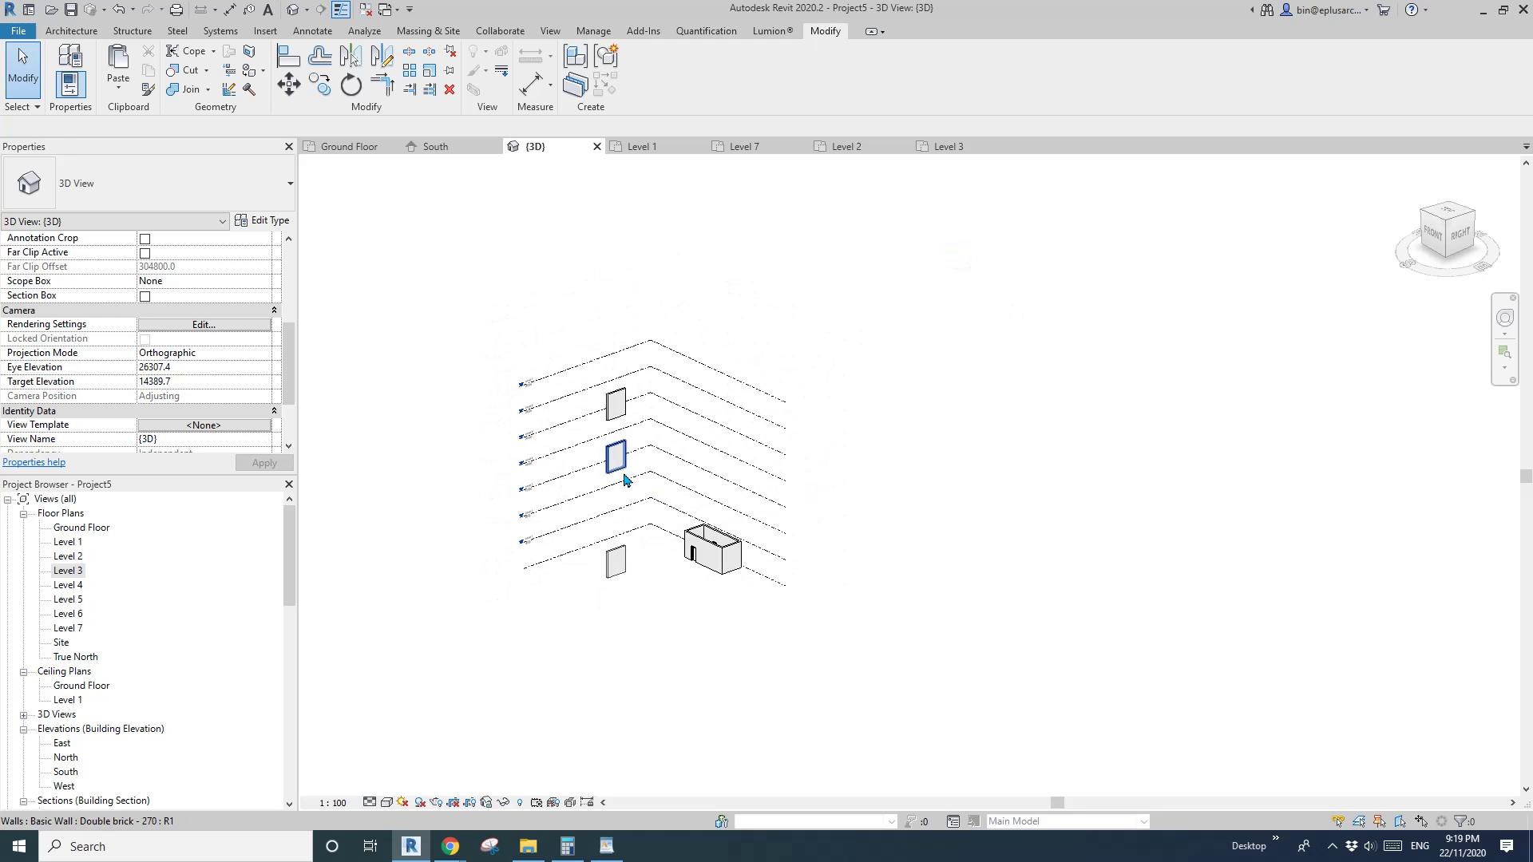
{"action": "left_click_drag", "start_coordinate": [577, 301], "coordinate": [756, 612]}
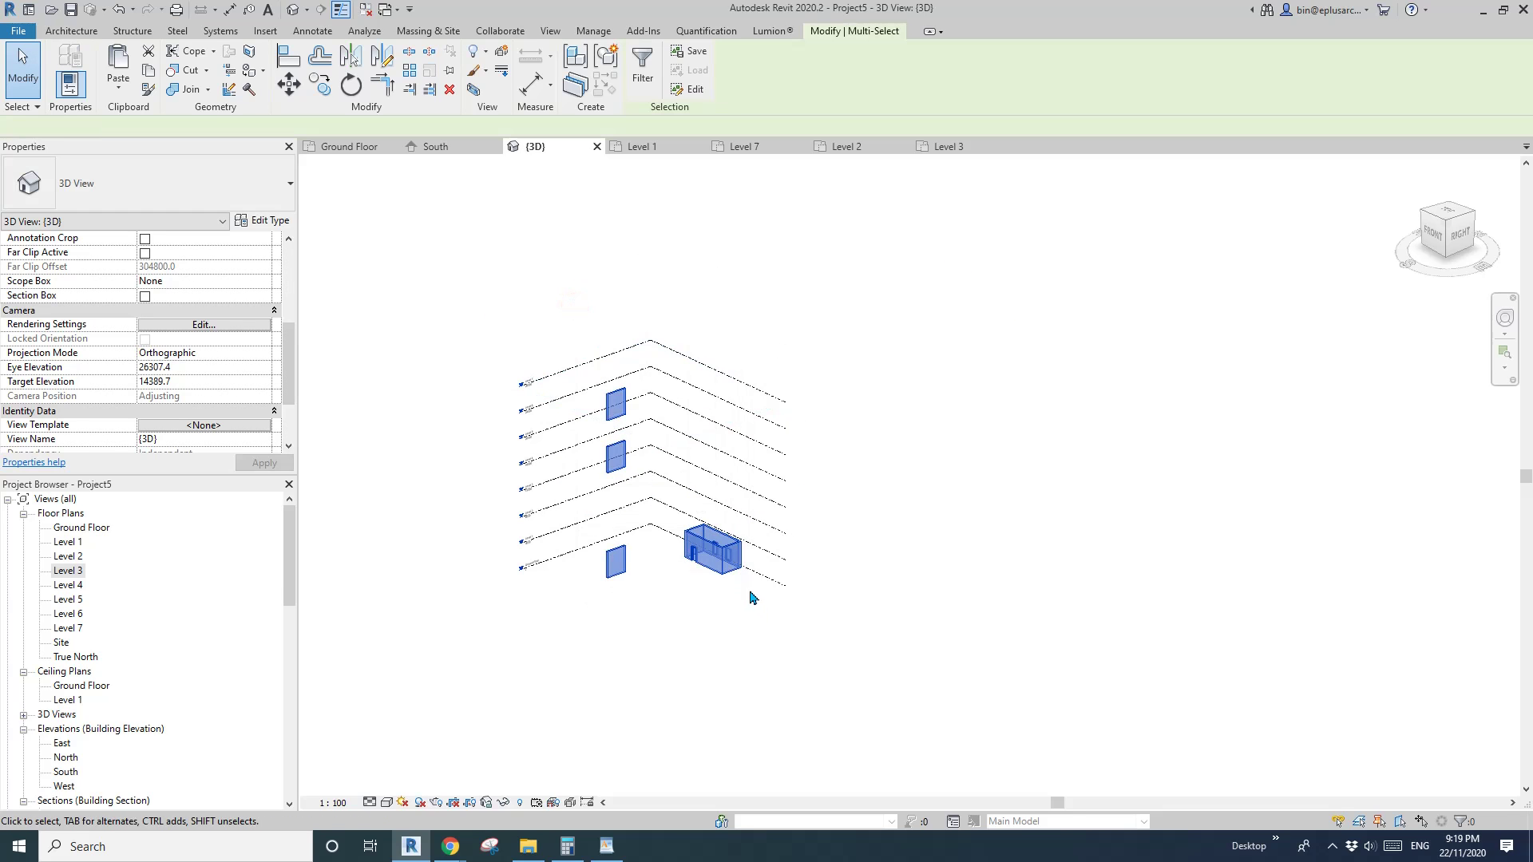
{"action": "key", "text": "Delete"}
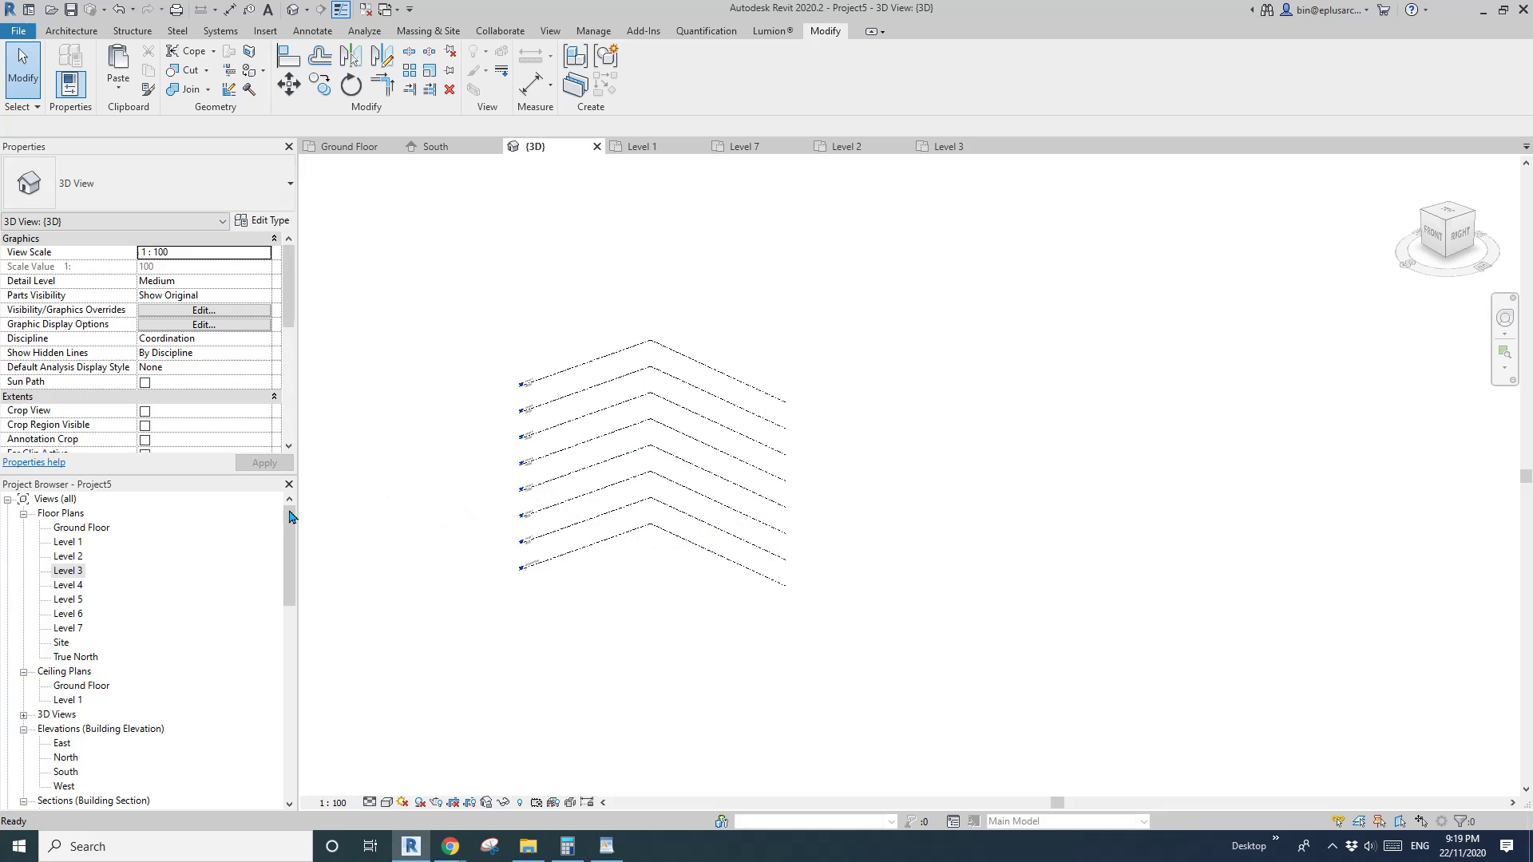
Step: Draw a zigzag of four connected detail lines in the Ground Floor plan
{"action": "double_click", "coordinate": [82, 528]}
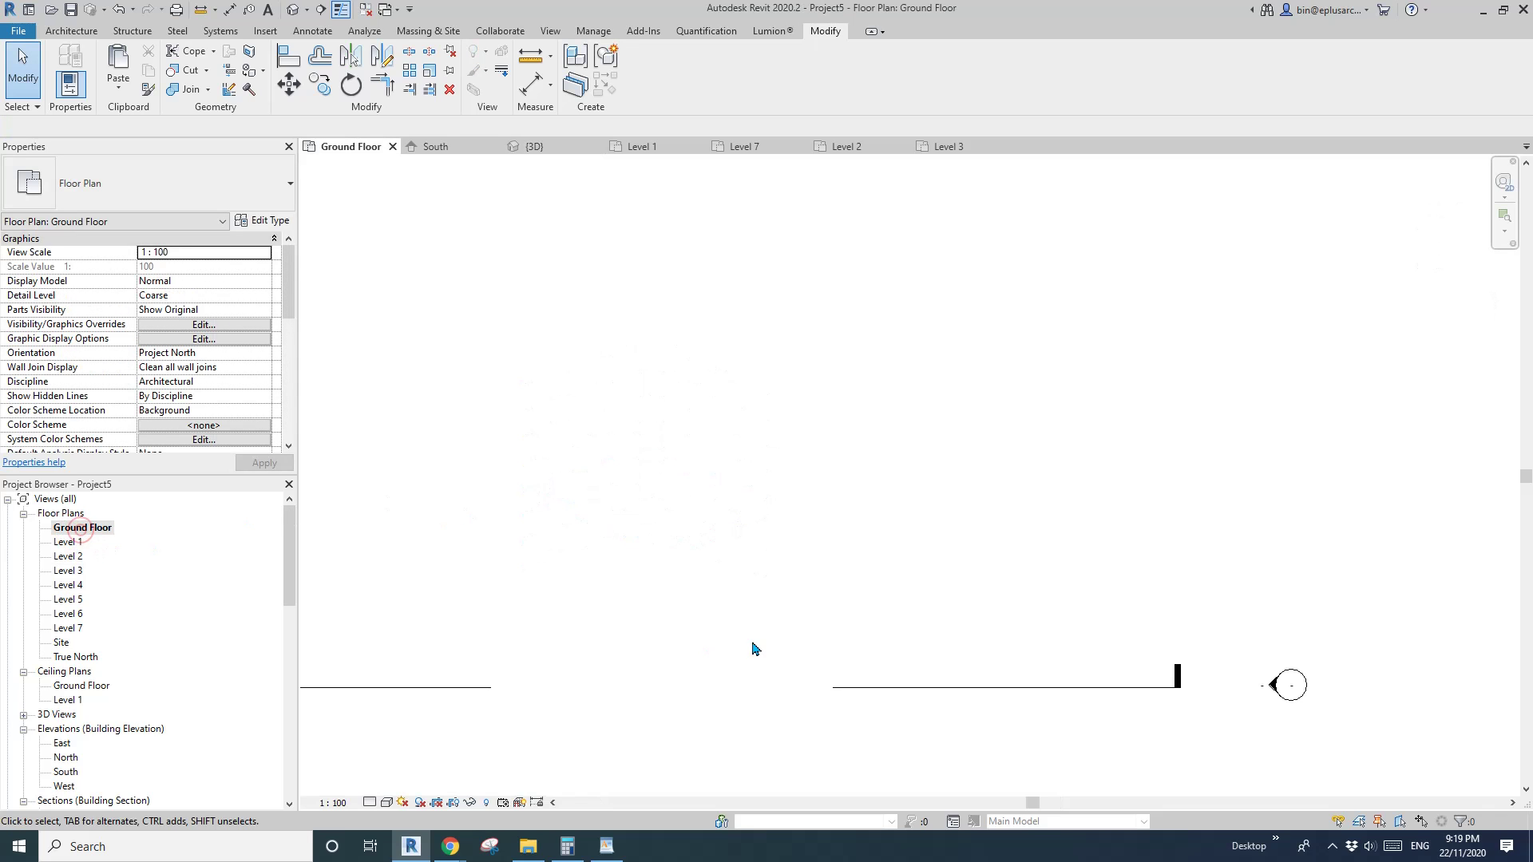
{"action": "middle_click_drag", "start_coordinate": [782, 599], "coordinate": [726, 584]}
{"action": "key", "text": "d"}
{"action": "key", "text": "l"}
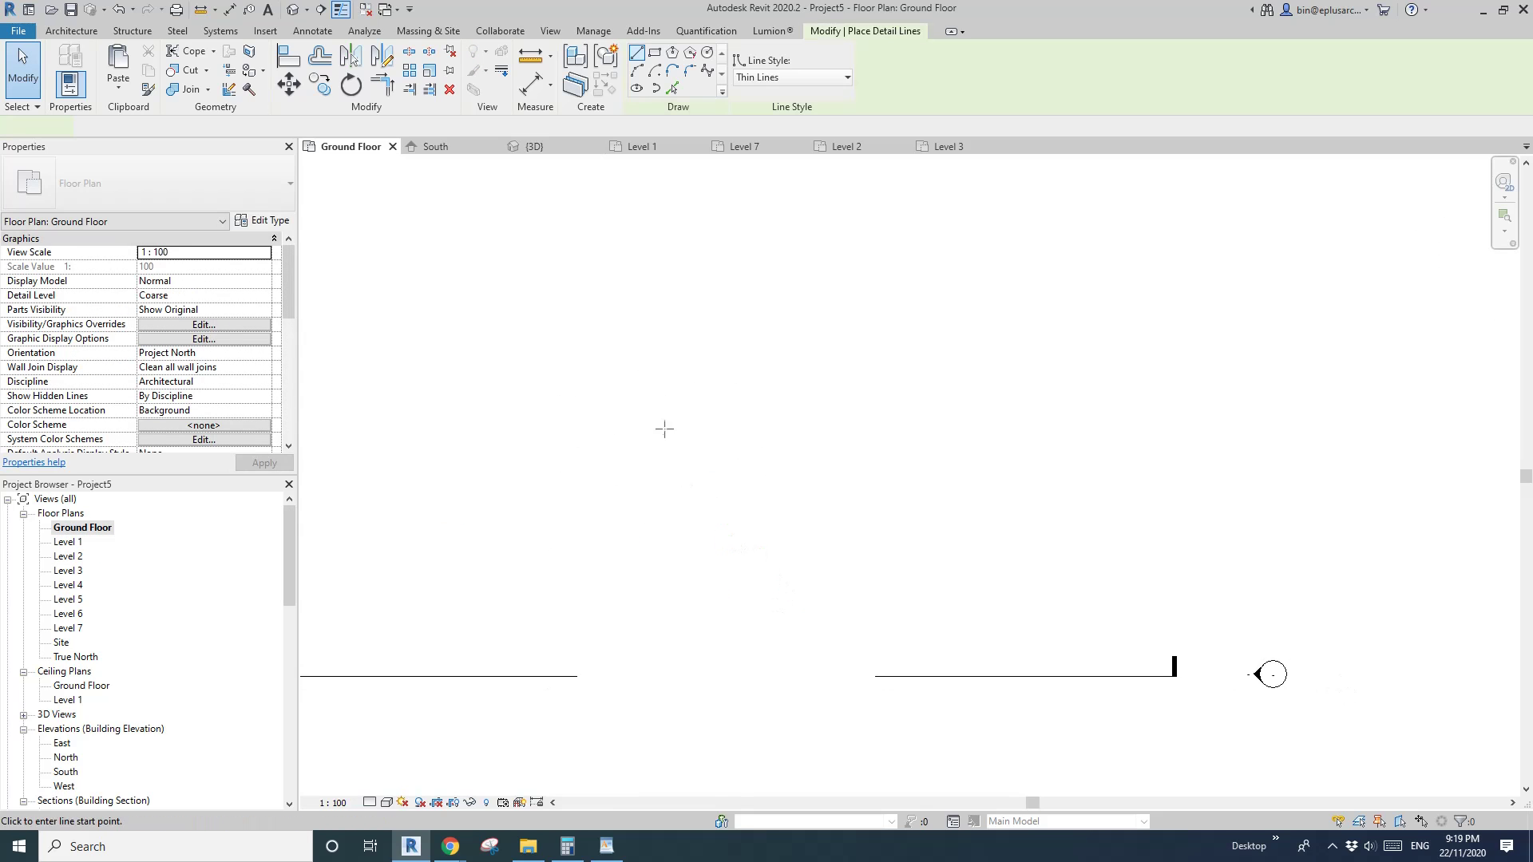
{"action": "left_click", "coordinate": [662, 425]}
{"action": "left_click", "coordinate": [777, 425]}
{"action": "left_click", "coordinate": [673, 493]}
{"action": "left_click", "coordinate": [805, 504]}
{"action": "left_click", "coordinate": [716, 396]}
{"action": "key", "text": "Escape"}
{"action": "key", "text": "Escape"}
{"action": "scroll", "coordinate": [778, 379], "scroll_direction": "up", "scroll_amount": 1}
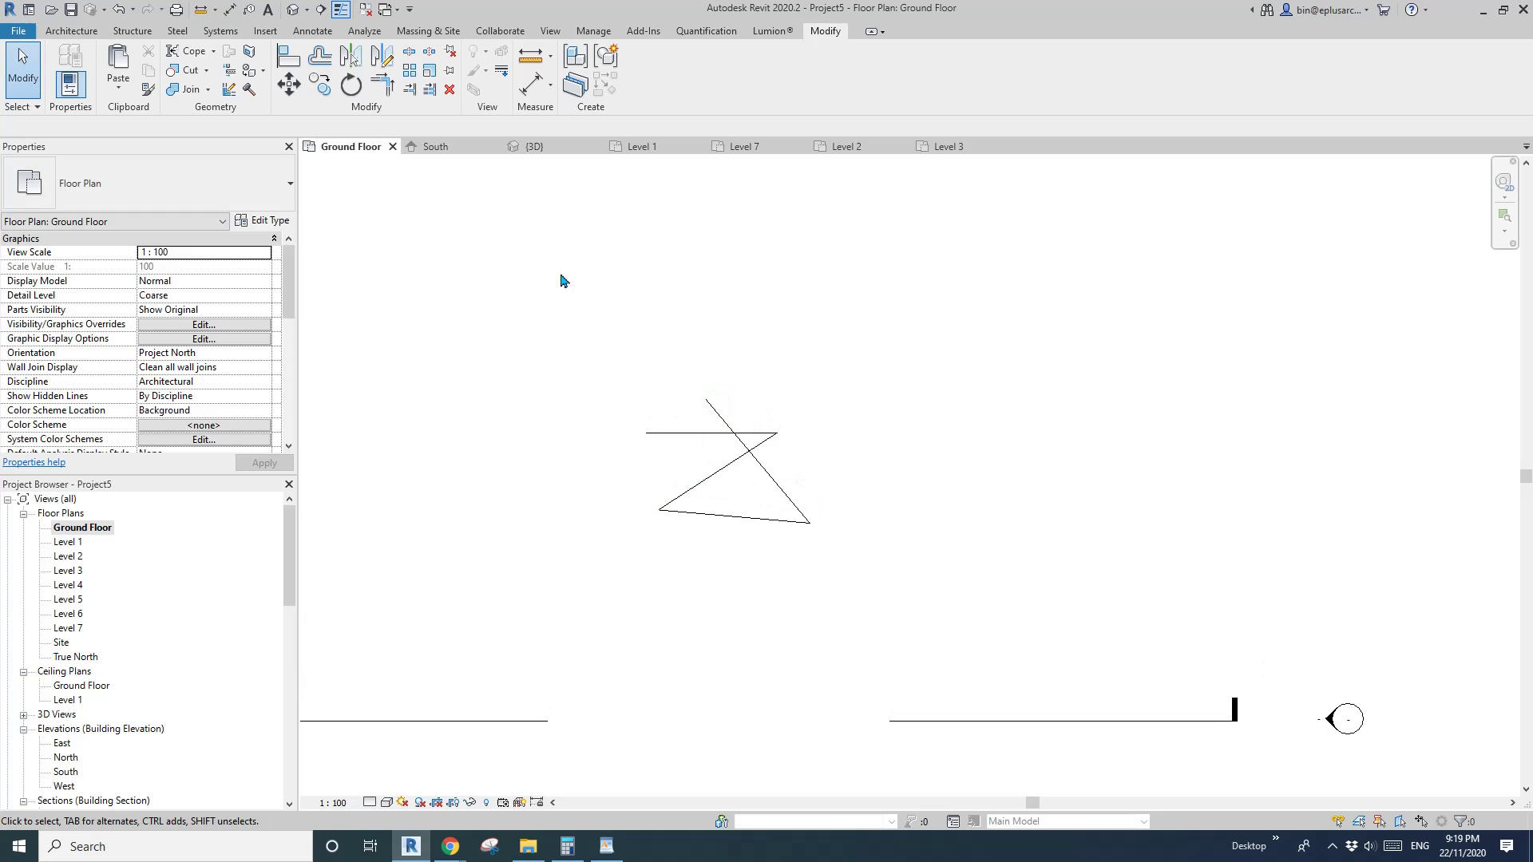
Step: Add the text note "adfafasdfasd" just below the horizontal detail line
{"action": "scroll", "coordinate": [708, 444], "scroll_direction": "up", "scroll_amount": 2}
{"action": "key", "text": "t"}
{"action": "key", "text": "x"}
{"action": "left_click", "coordinate": [674, 452]}
{"action": "type", "text": "adfafasdfasd"}
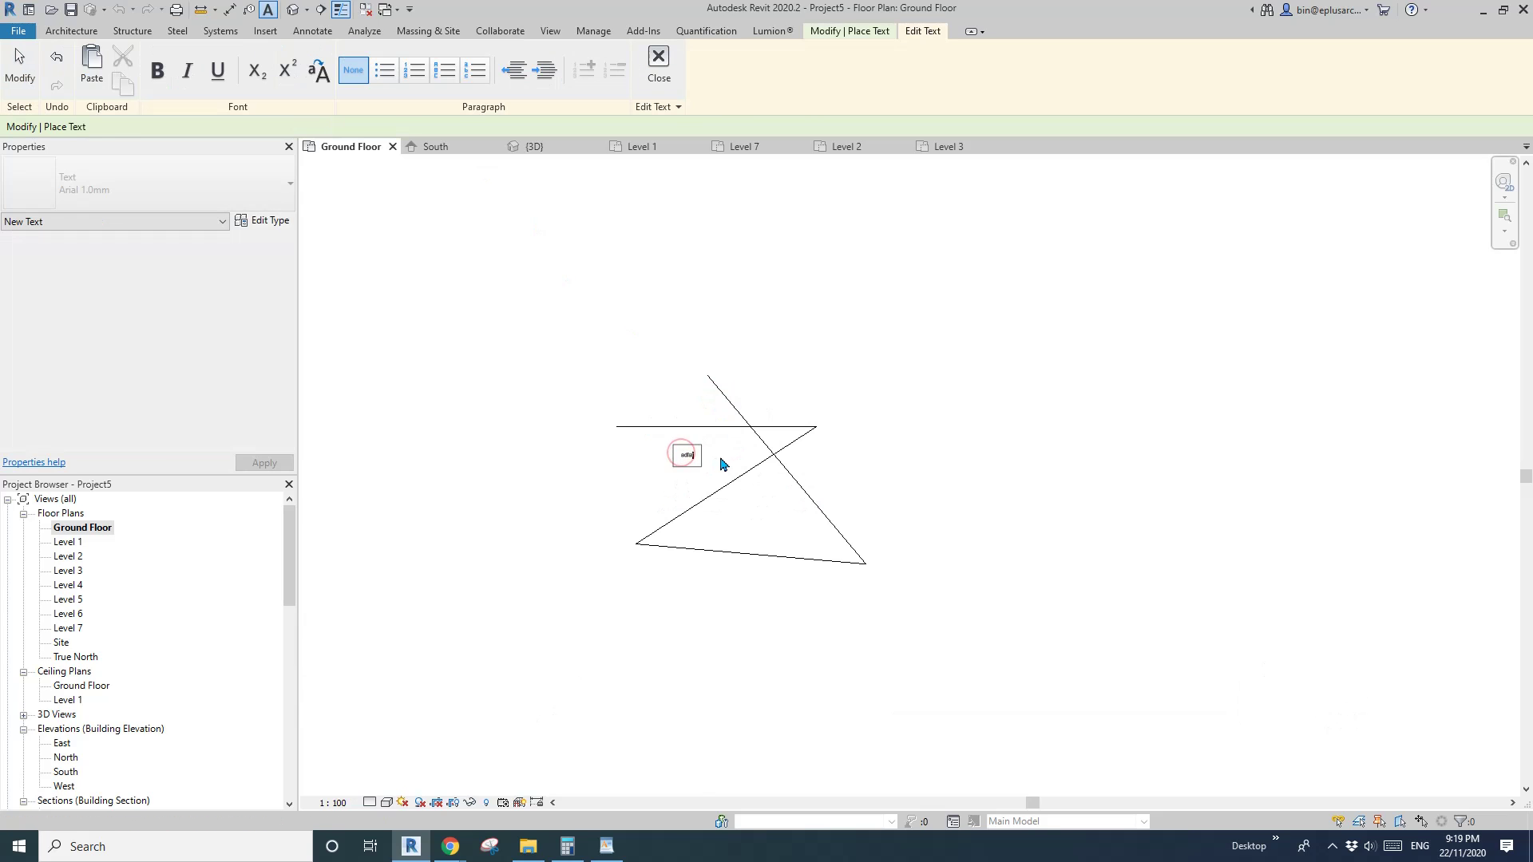
{"action": "left_click", "coordinate": [806, 369]}
Step: Create a triangular Solid Black filled region overlapping the upper detail lines
{"action": "left_click", "coordinate": [312, 31]}
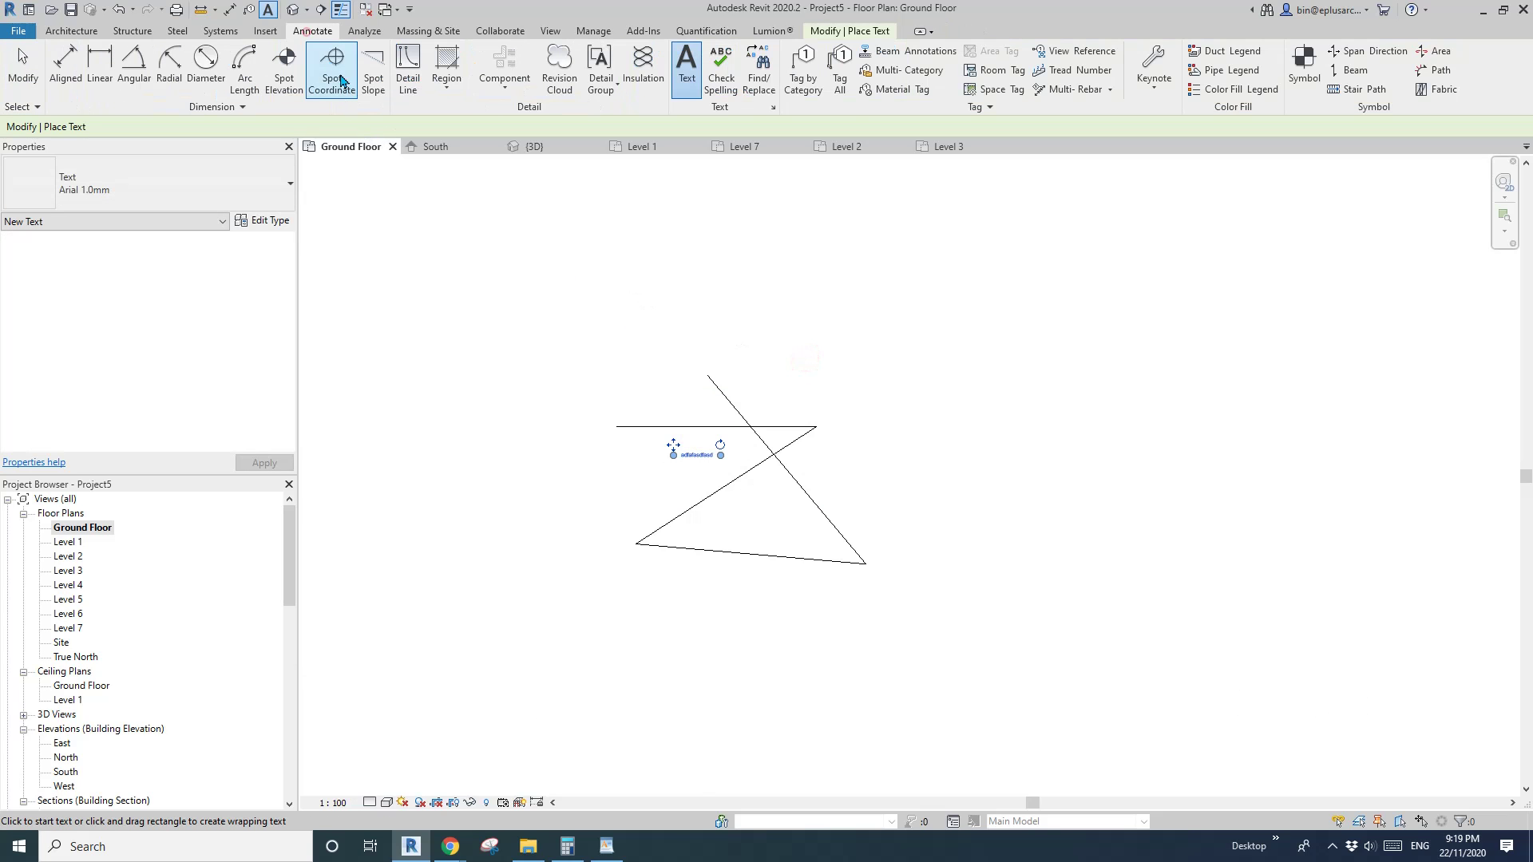
{"action": "left_click", "coordinate": [440, 62]}
{"action": "left_click", "coordinate": [709, 437]}
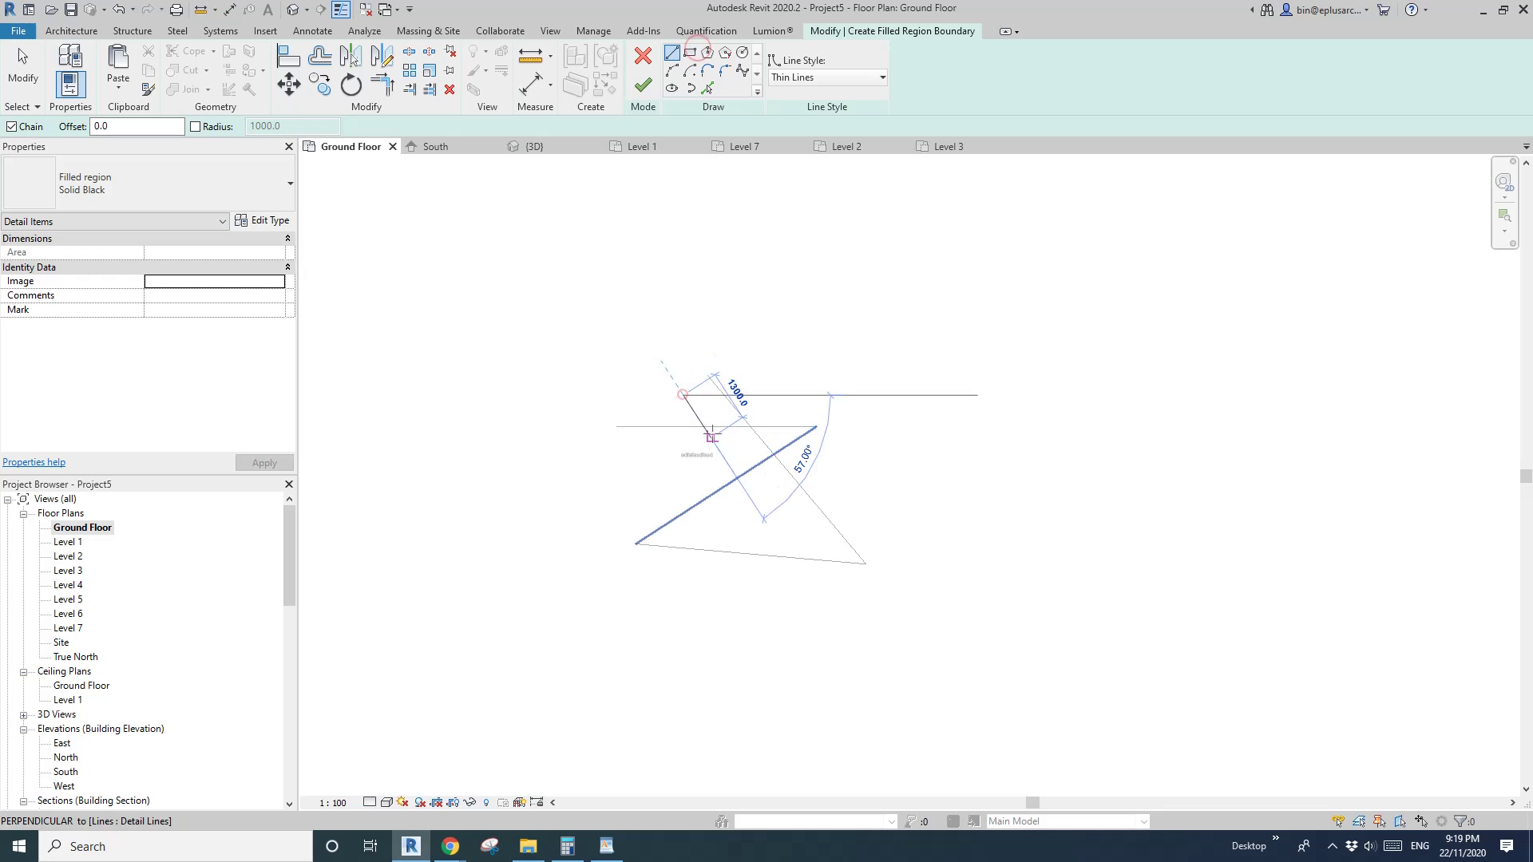
{"action": "left_click", "coordinate": [772, 364]}
{"action": "left_click", "coordinate": [684, 396]}
{"action": "left_click", "coordinate": [710, 438]}
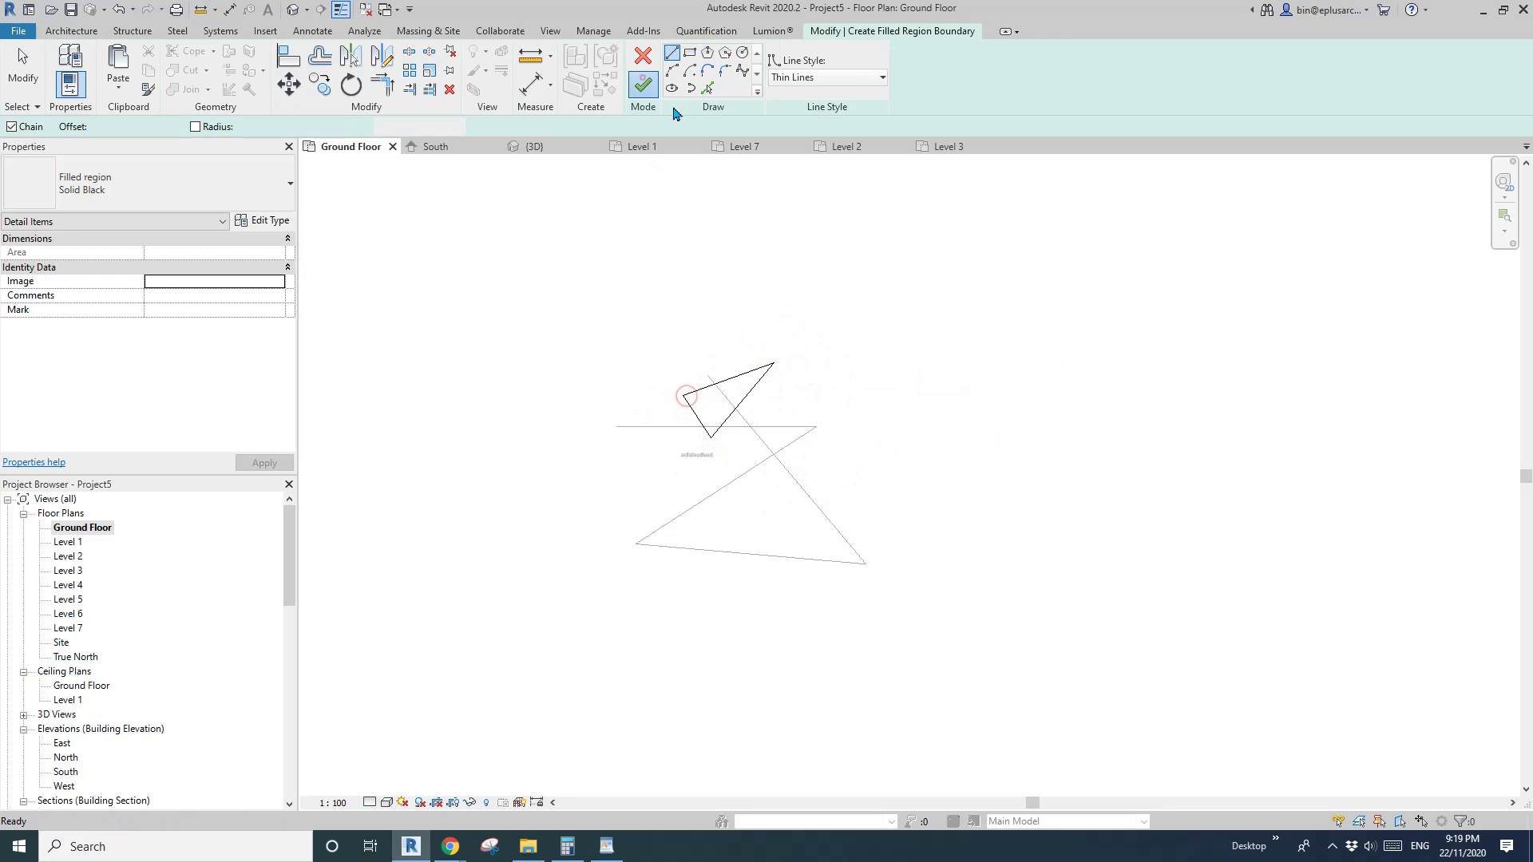
{"action": "left_click", "coordinate": [642, 85]}
Step: Copy the detail lines, text note and filled region, and paste a copy from the clipboard diagonally above and to the right of the originals
{"action": "scroll", "coordinate": [859, 379], "scroll_direction": "up", "scroll_amount": 1}
{"action": "left_click_drag", "start_coordinate": [463, 291], "coordinate": [948, 698]}
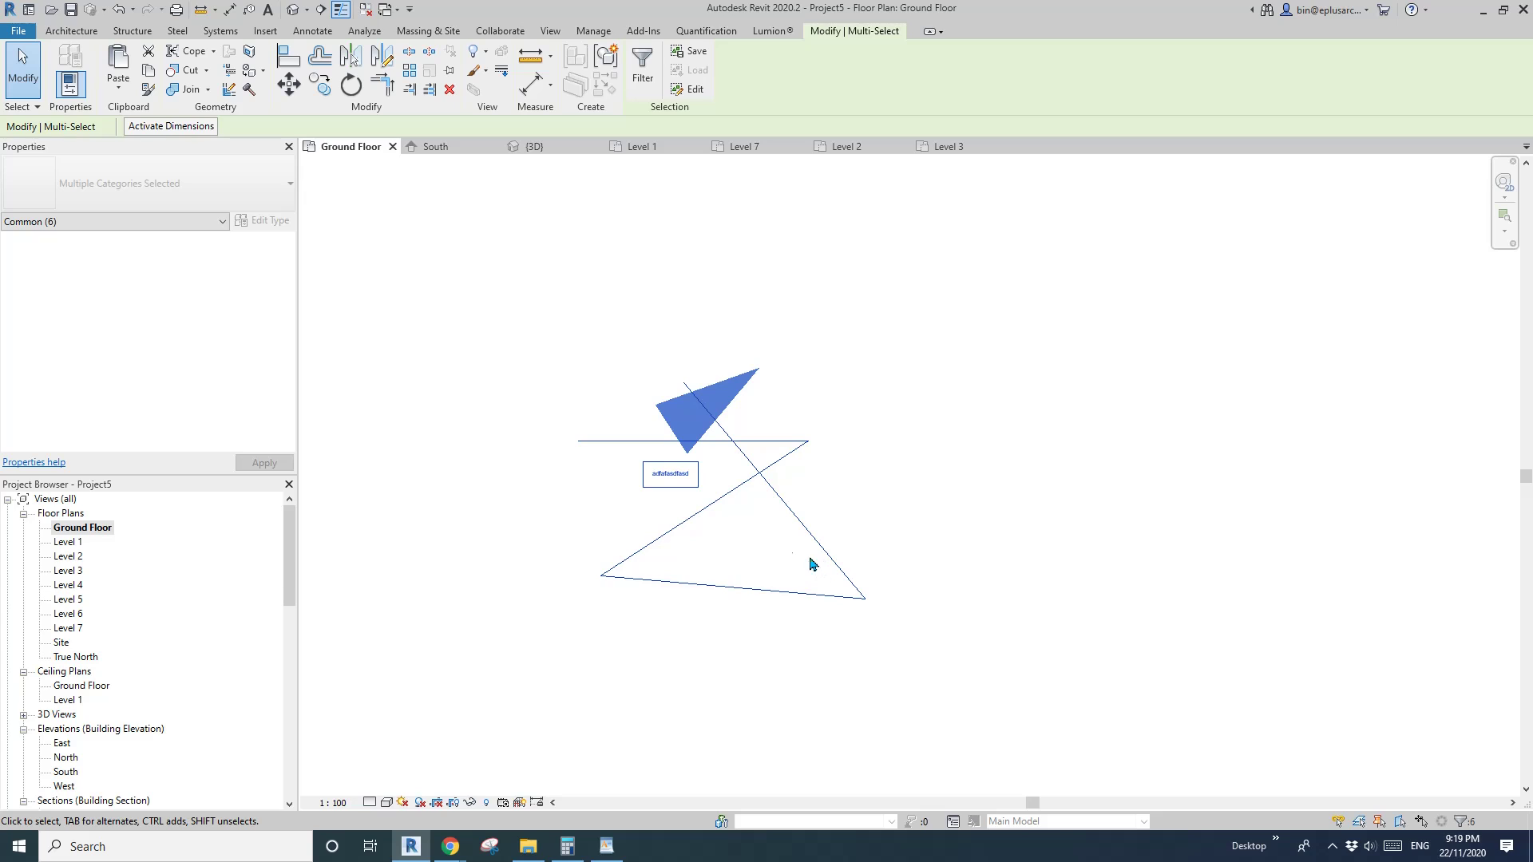
{"action": "left_click", "coordinate": [120, 88]}
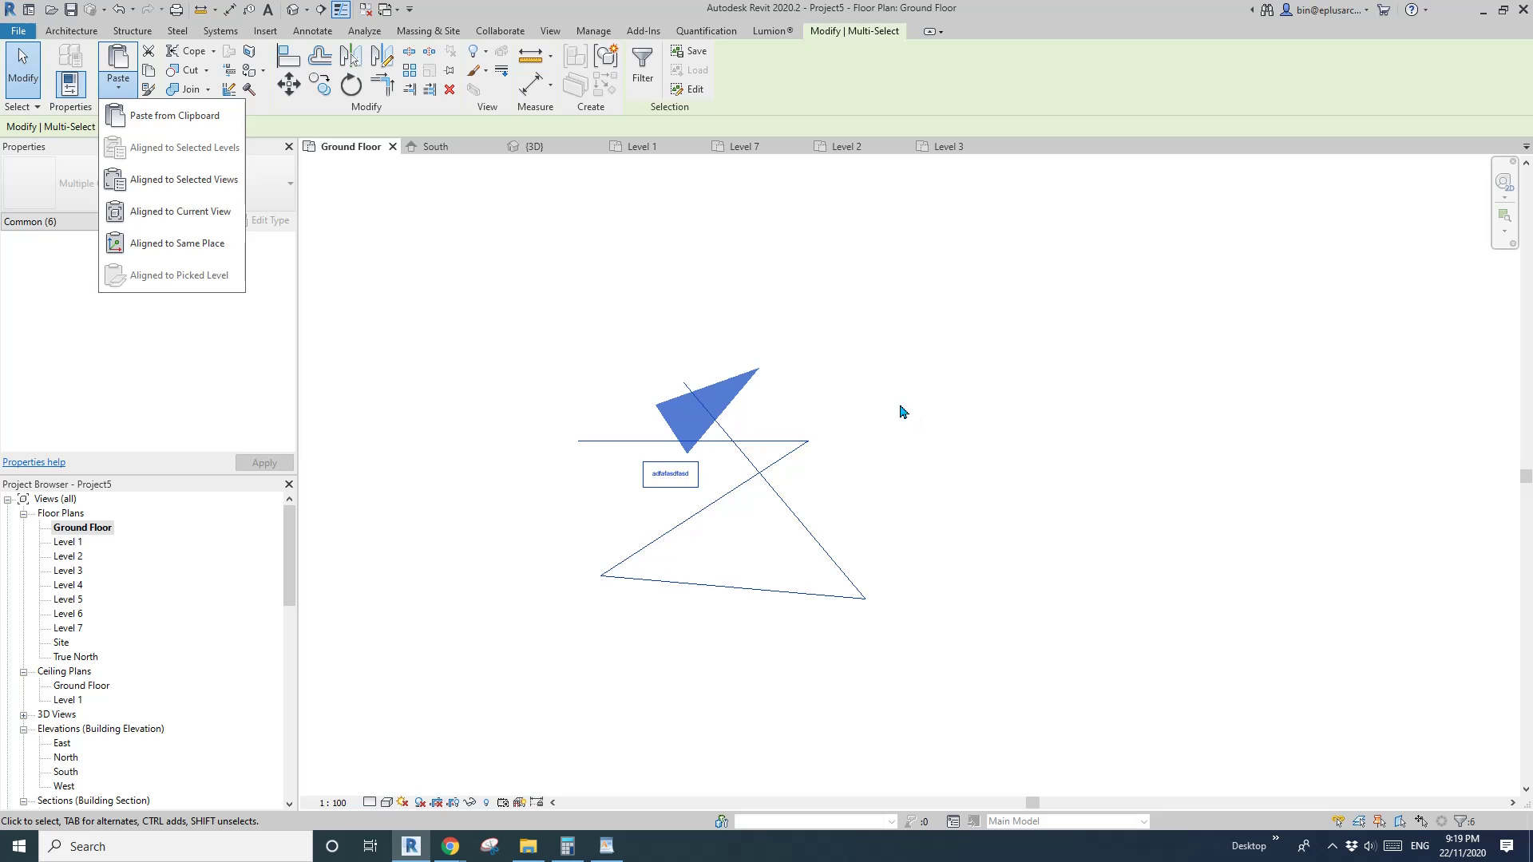
{"action": "scroll", "coordinate": [846, 411], "scroll_direction": "down", "scroll_amount": 1}
{"action": "key", "text": "ctrl+v"}
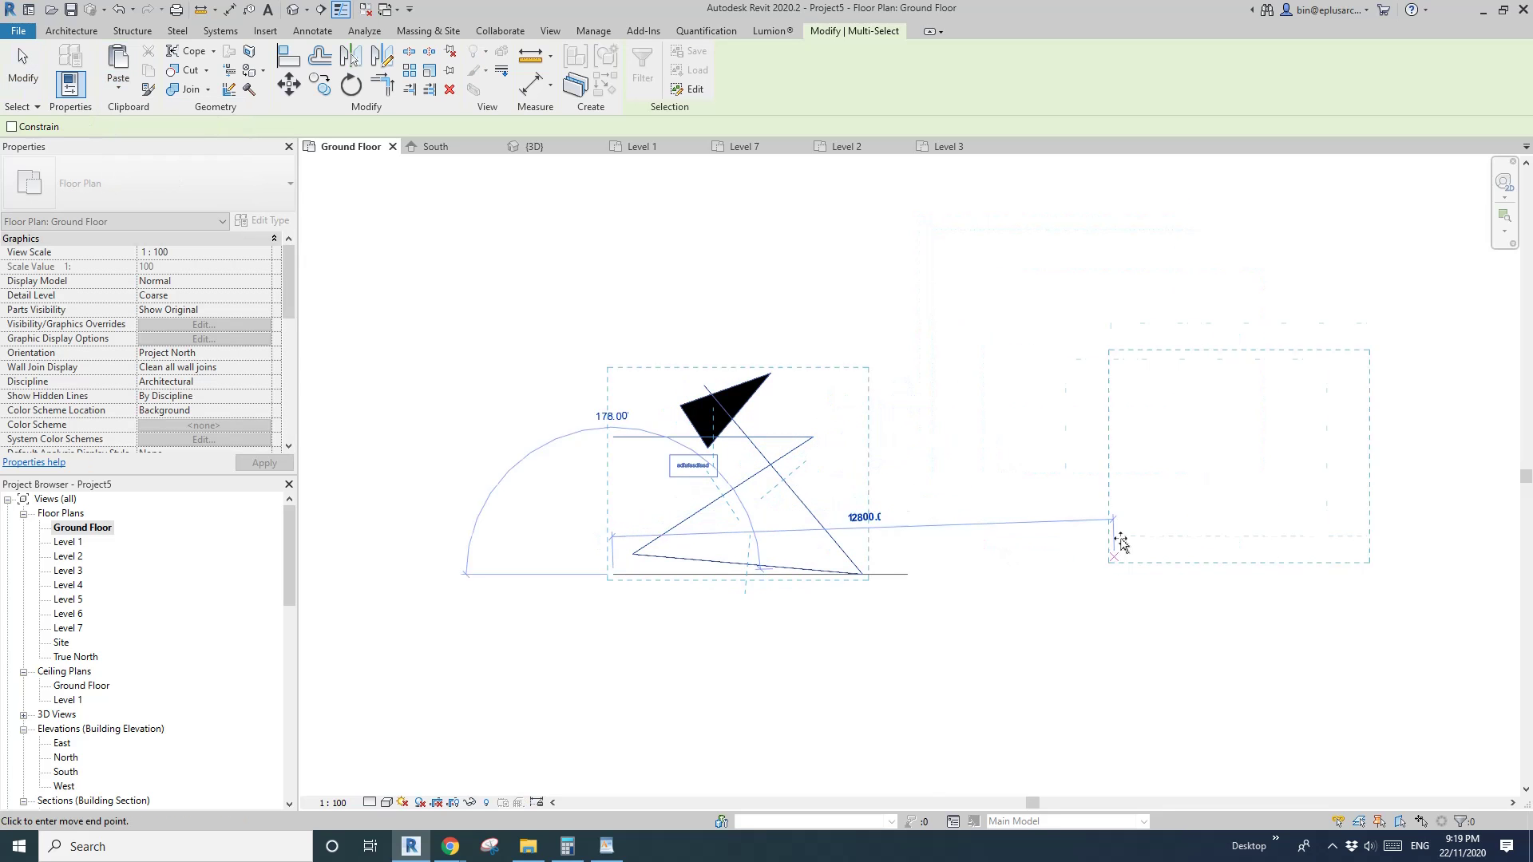
{"action": "left_click", "coordinate": [775, 387]}
{"action": "left_click", "coordinate": [855, 456]}
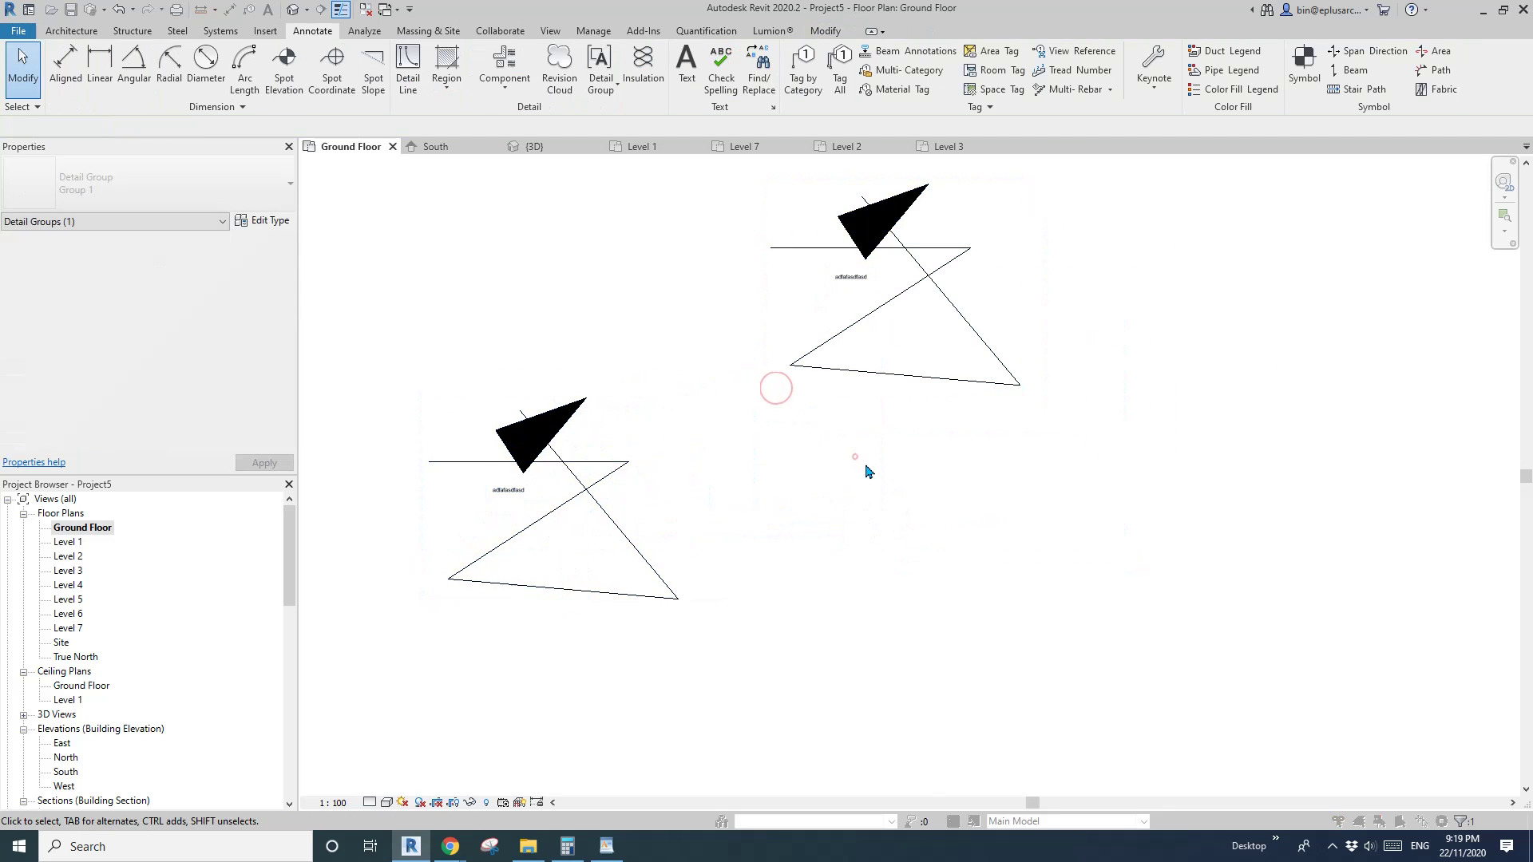
Step: Paste another copy of the detail elements horizontally in line with the originals, to their right
{"action": "scroll", "coordinate": [882, 484], "scroll_direction": "down", "scroll_amount": 1}
{"action": "key", "text": "ctrl+v"}
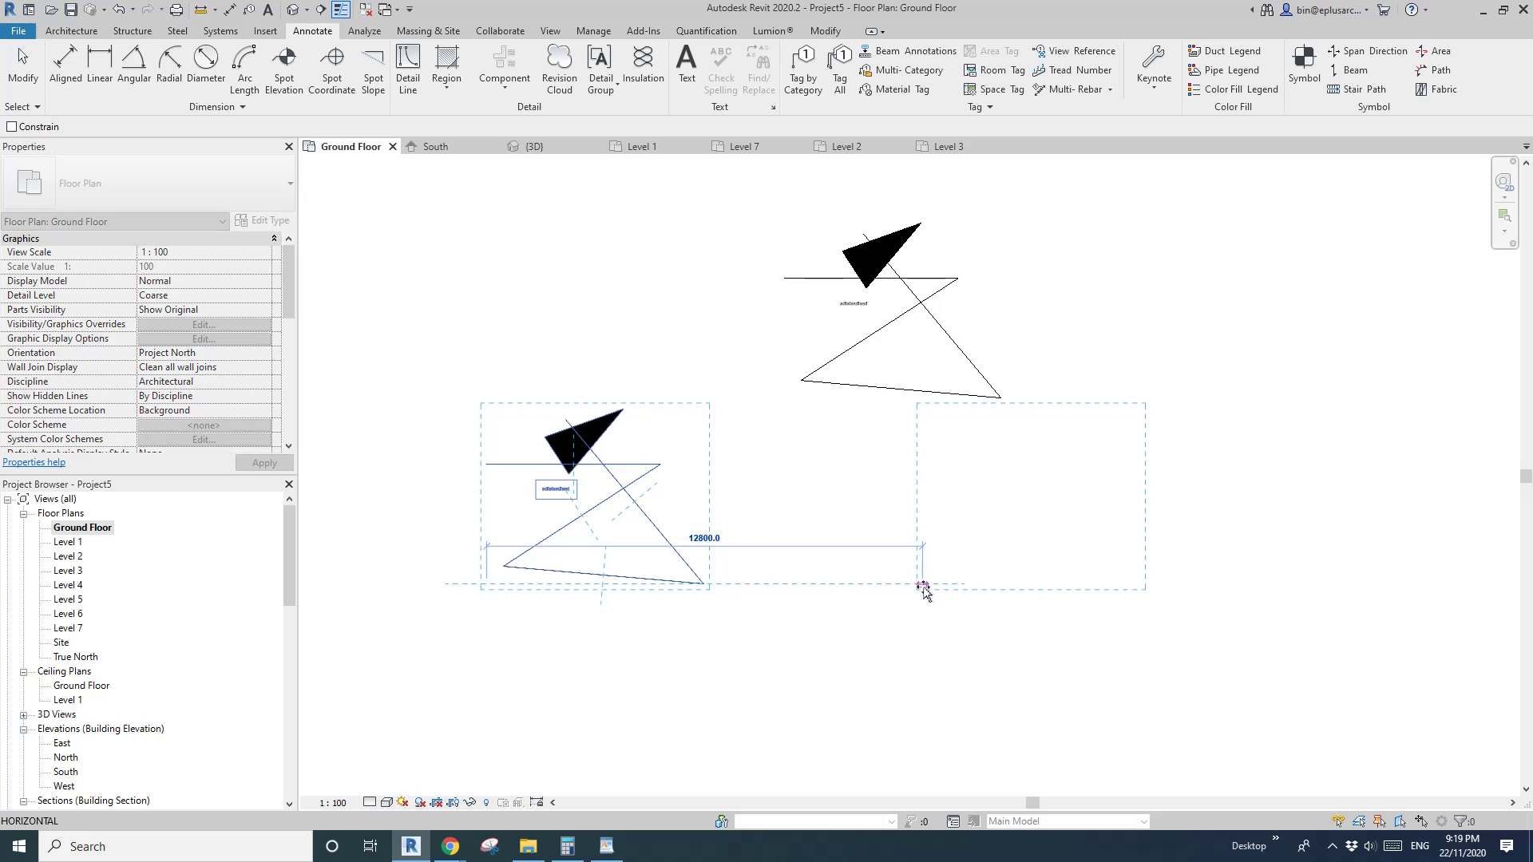
{"action": "key", "text": "Return"}
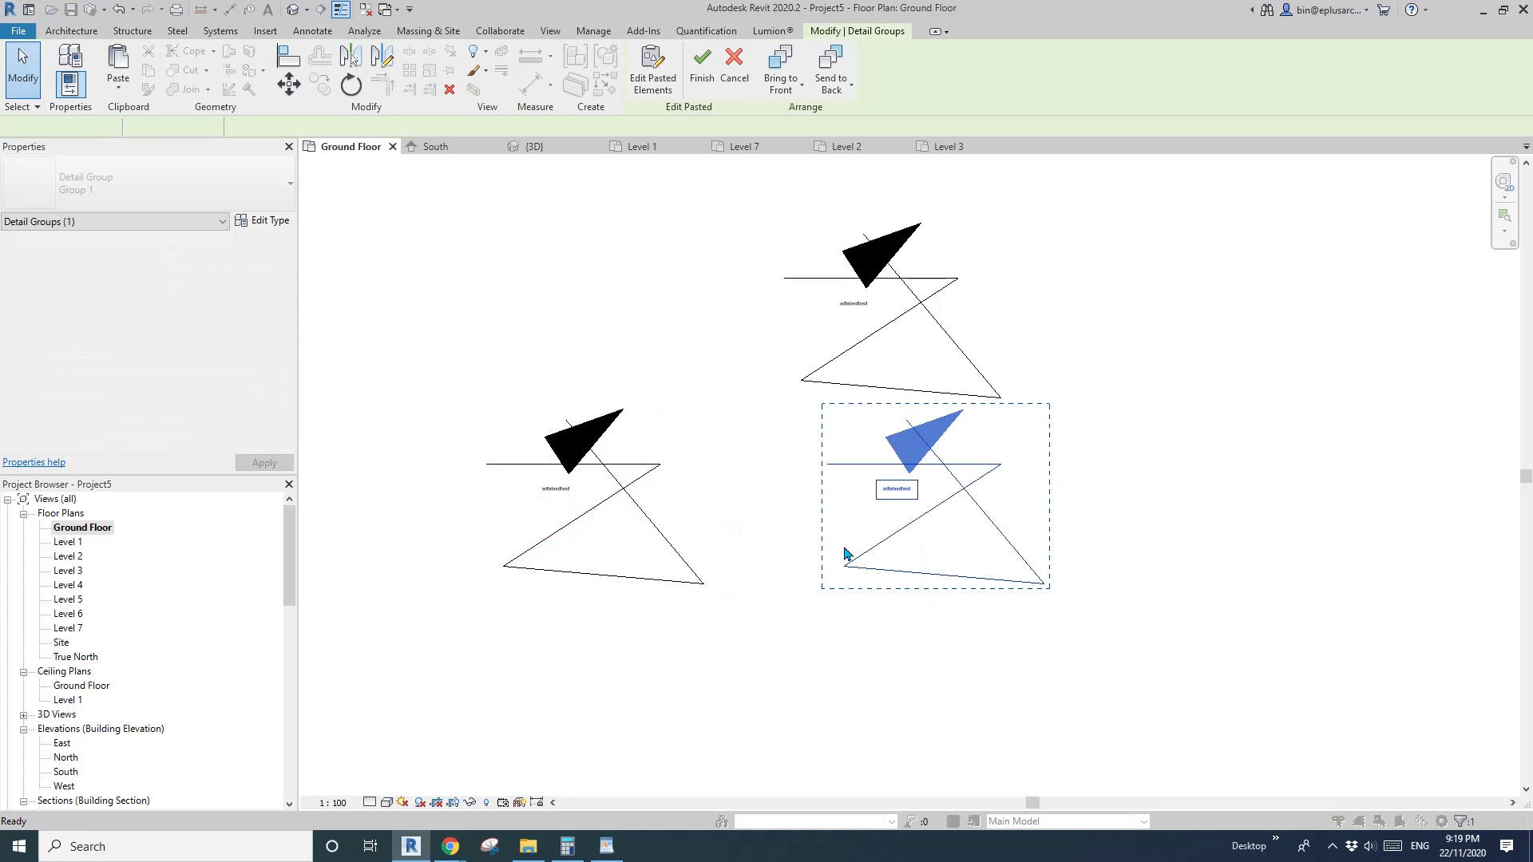
{"action": "left_click", "coordinate": [787, 590]}
{"action": "middle_click_drag", "start_coordinate": [787, 590], "coordinate": [831, 605]}
{"action": "middle_click_drag", "start_coordinate": [710, 548], "coordinate": [792, 547]}
Step: Paste a further copy of the detail elements directly on top of the originals
{"action": "key", "text": "ctrl+v"}
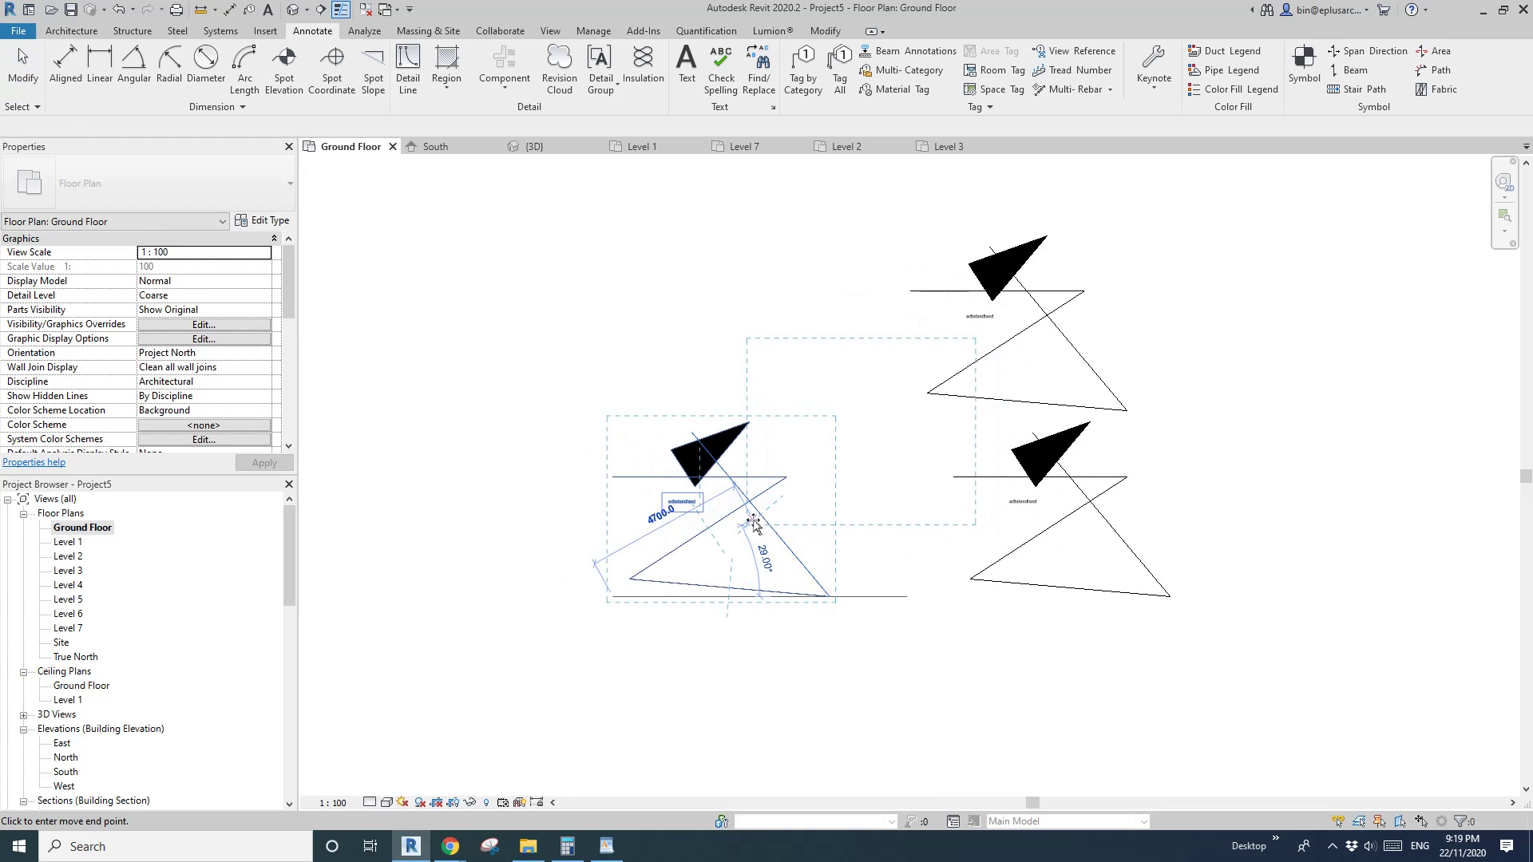
{"action": "type", "text": "10000"}
{"action": "key", "text": "Return"}
{"action": "left_click", "coordinate": [717, 604]}
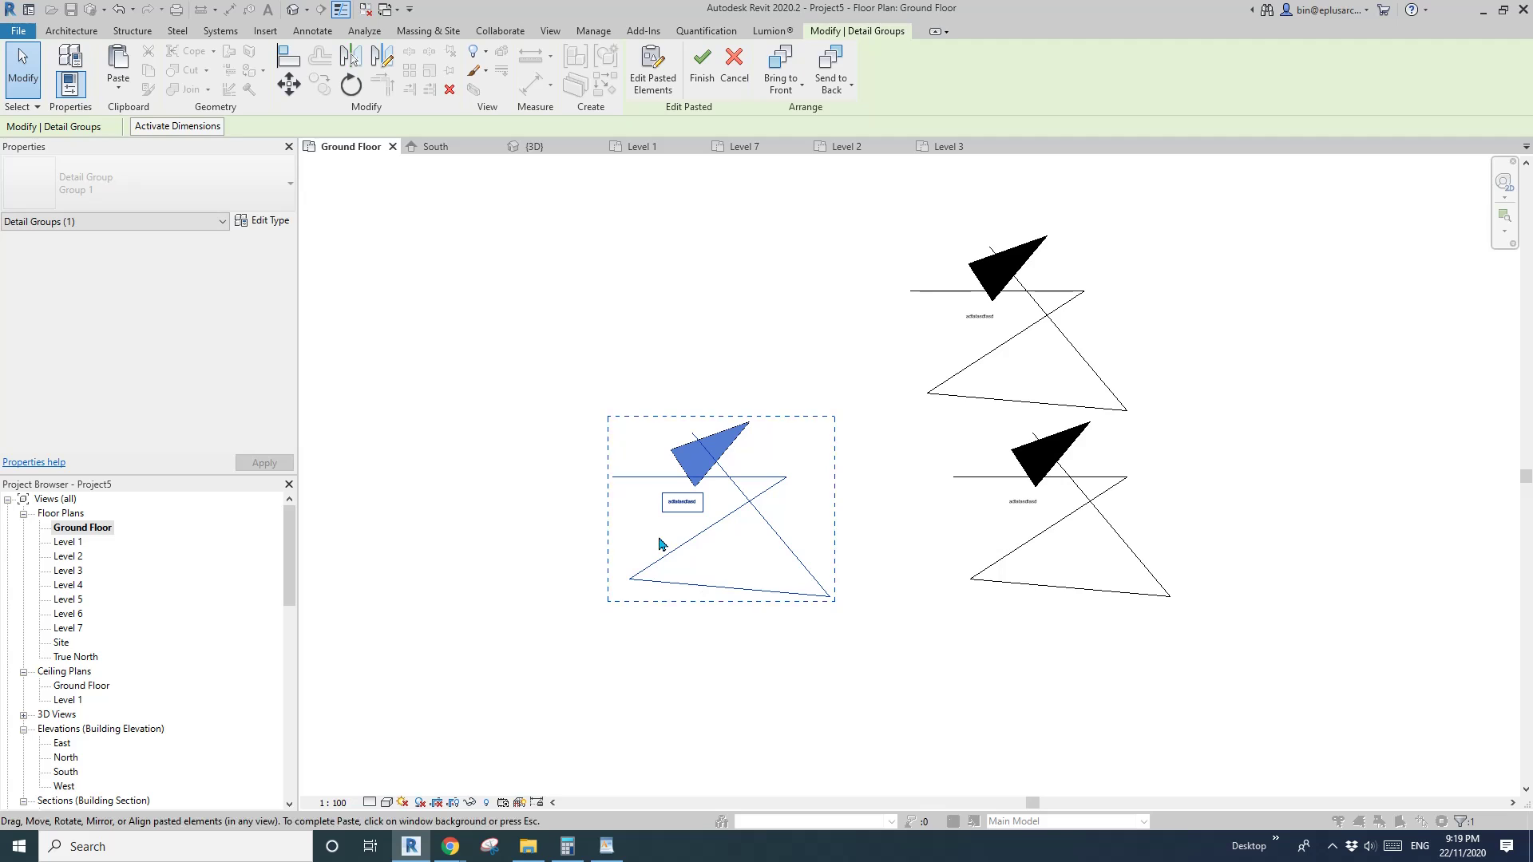
{"action": "left_click", "coordinate": [453, 322]}
{"action": "middle_click_drag", "start_coordinate": [596, 311], "coordinate": [582, 319]}
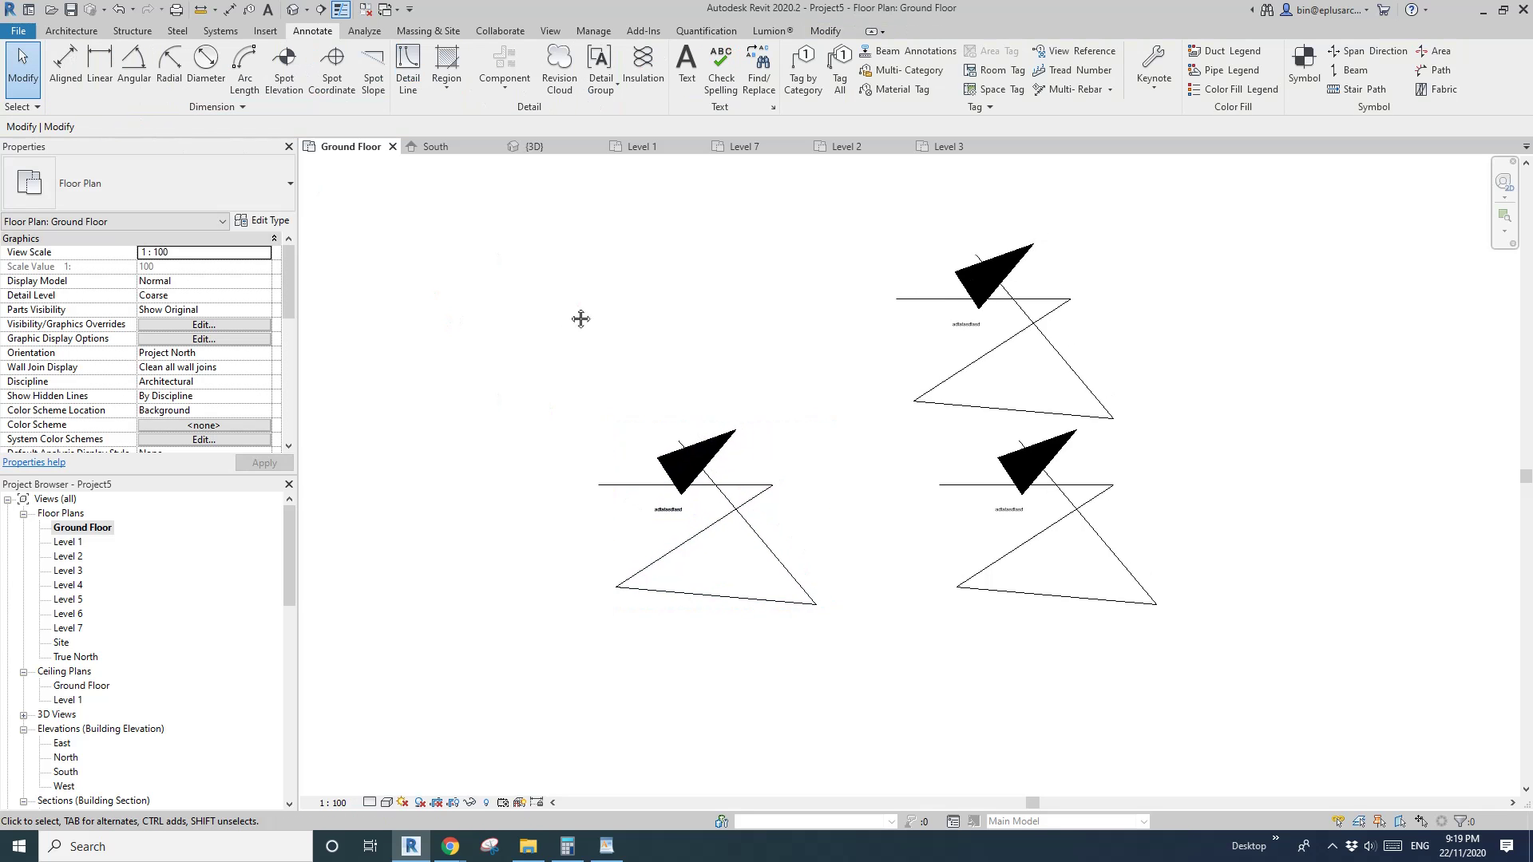
Step: Paste the copied detail elements aligned to the Level 1 through Level 7 floor plan views, and check the Level 1 plan
{"action": "left_click", "coordinate": [826, 30]}
{"action": "left_click", "coordinate": [116, 82]}
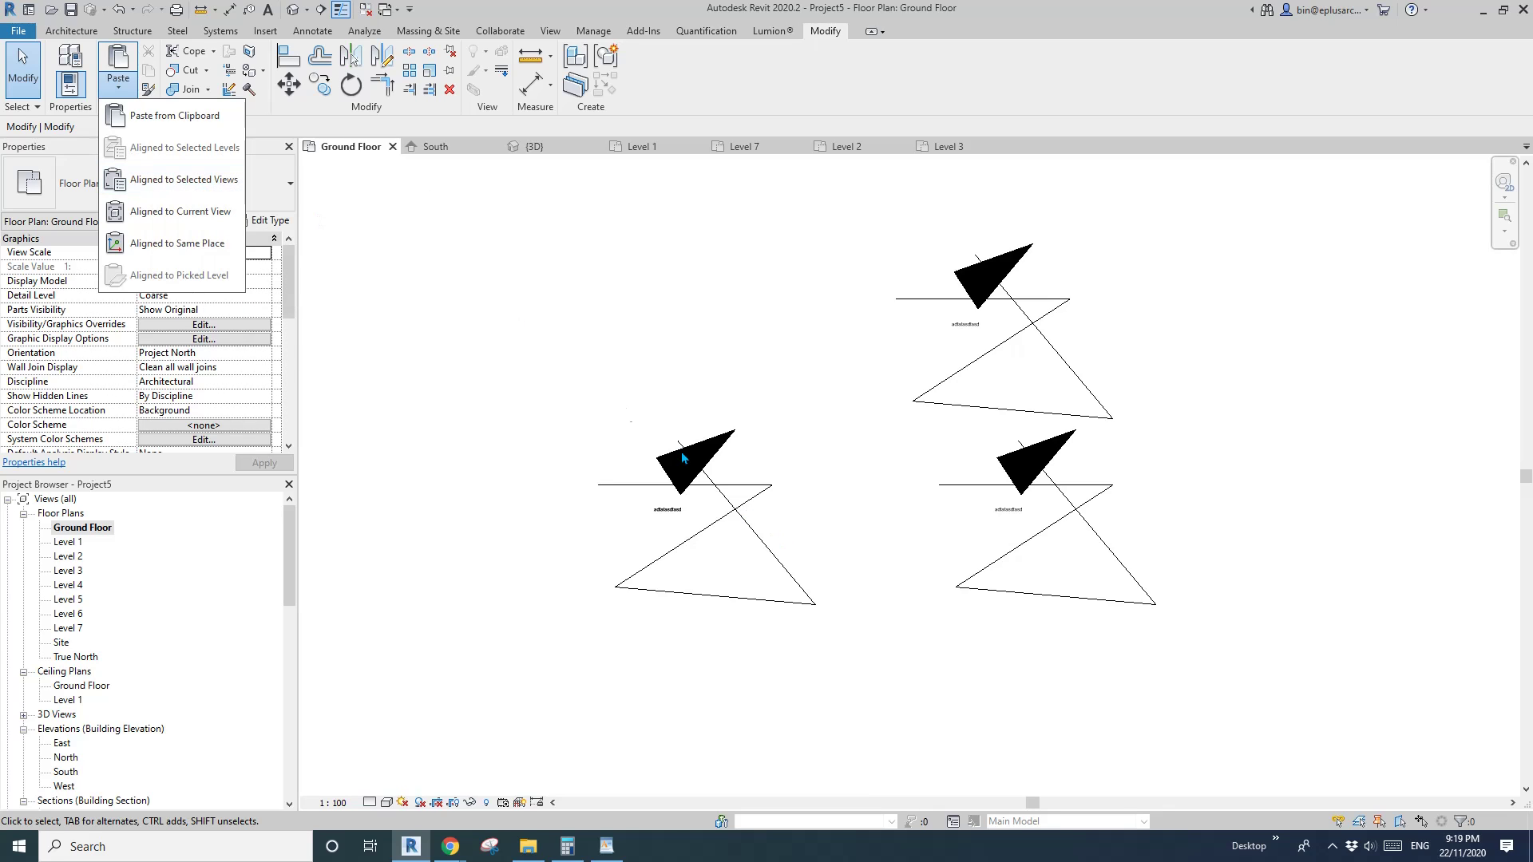
{"action": "left_click", "coordinate": [199, 187]}
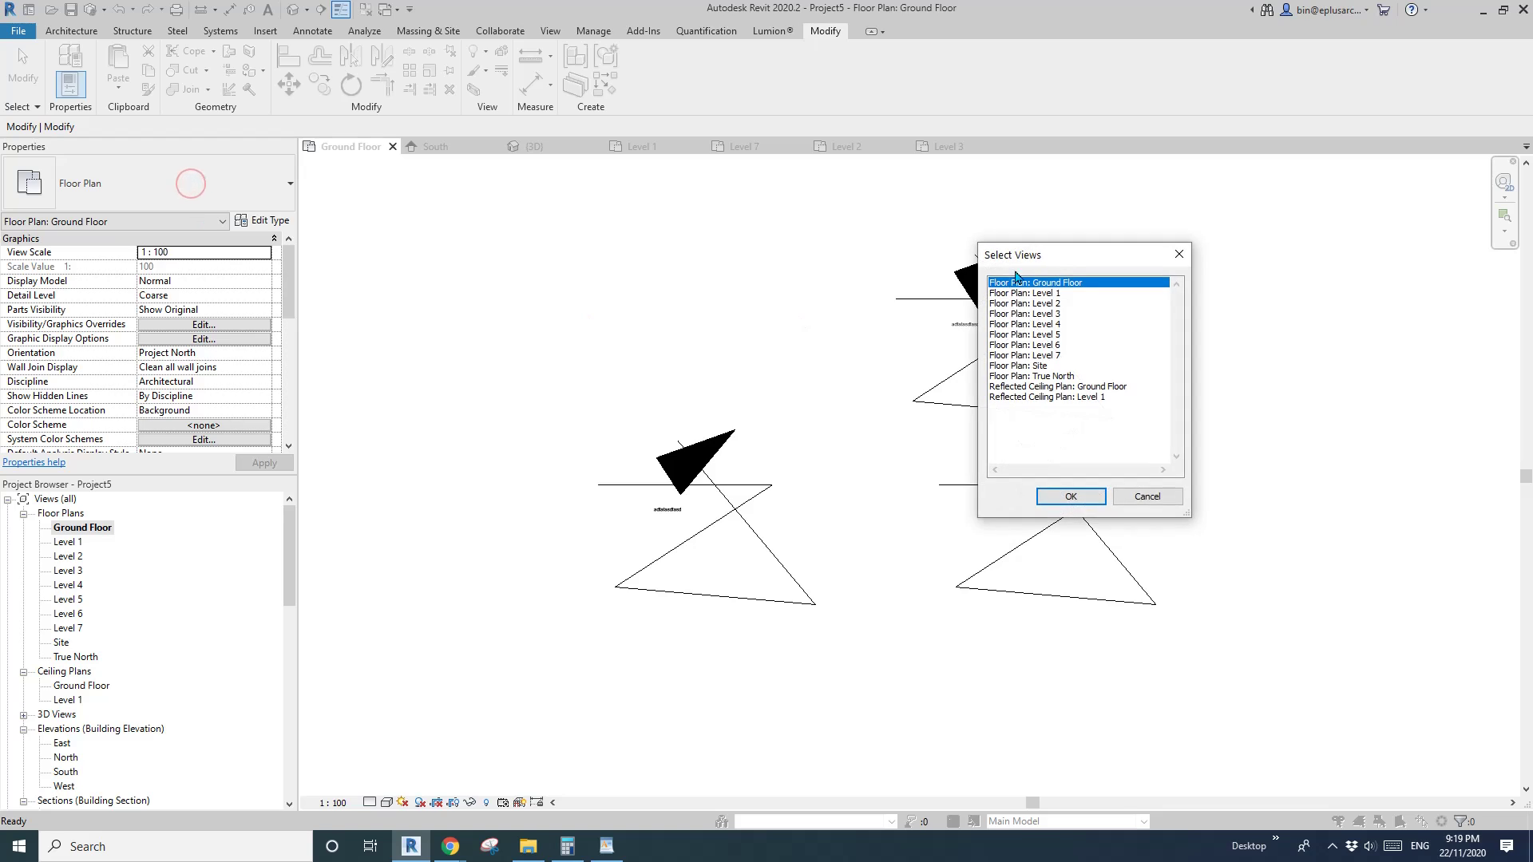
{"action": "left_click_drag", "start_coordinate": [1063, 256], "coordinate": [474, 190]}
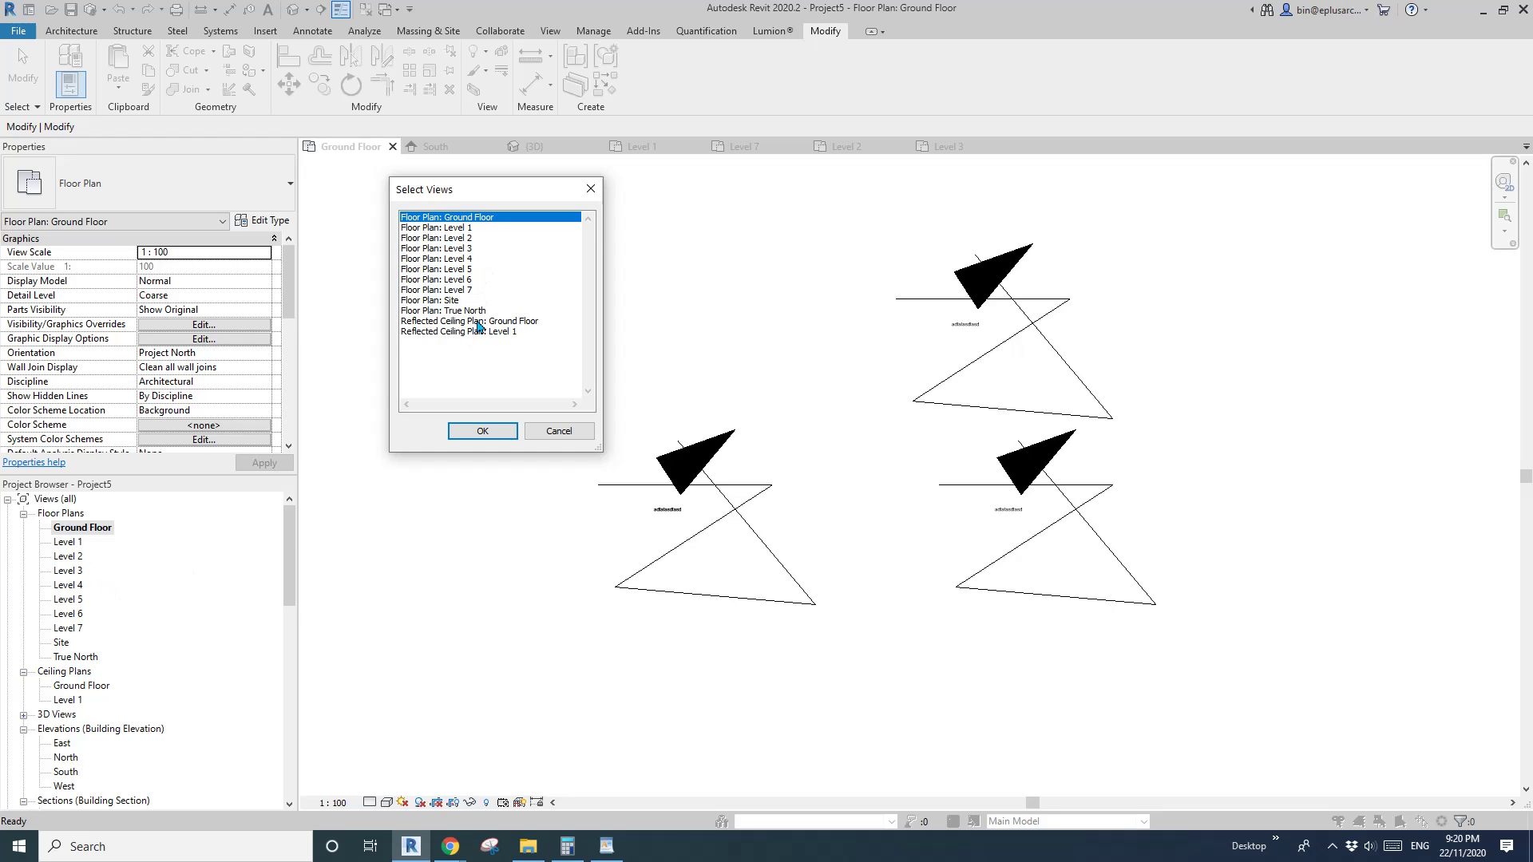
{"action": "left_click", "coordinate": [453, 228]}
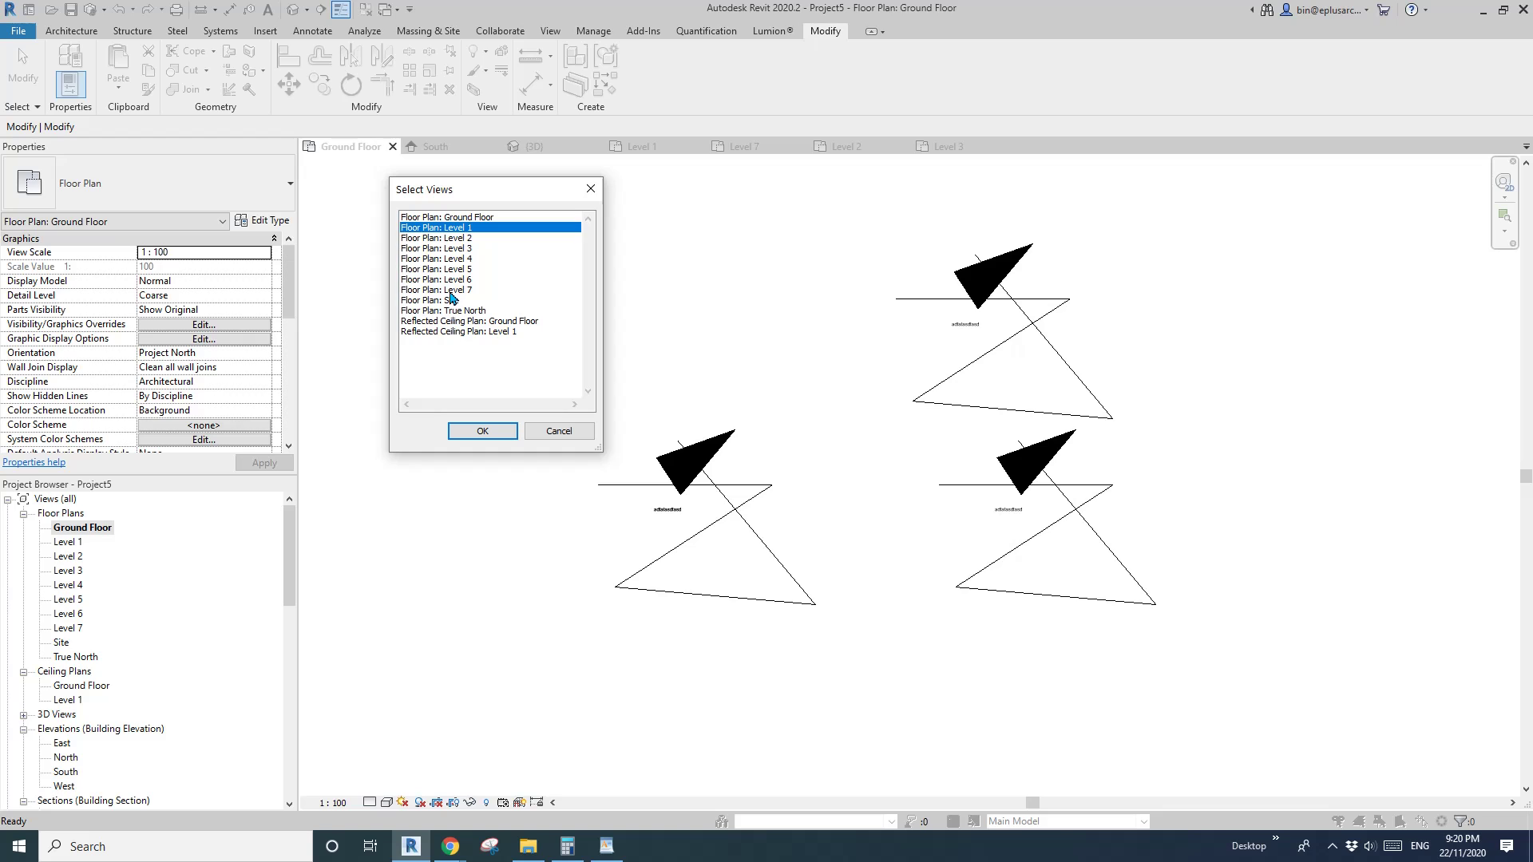
{"action": "left_click", "coordinate": [508, 289], "text": "shift"}
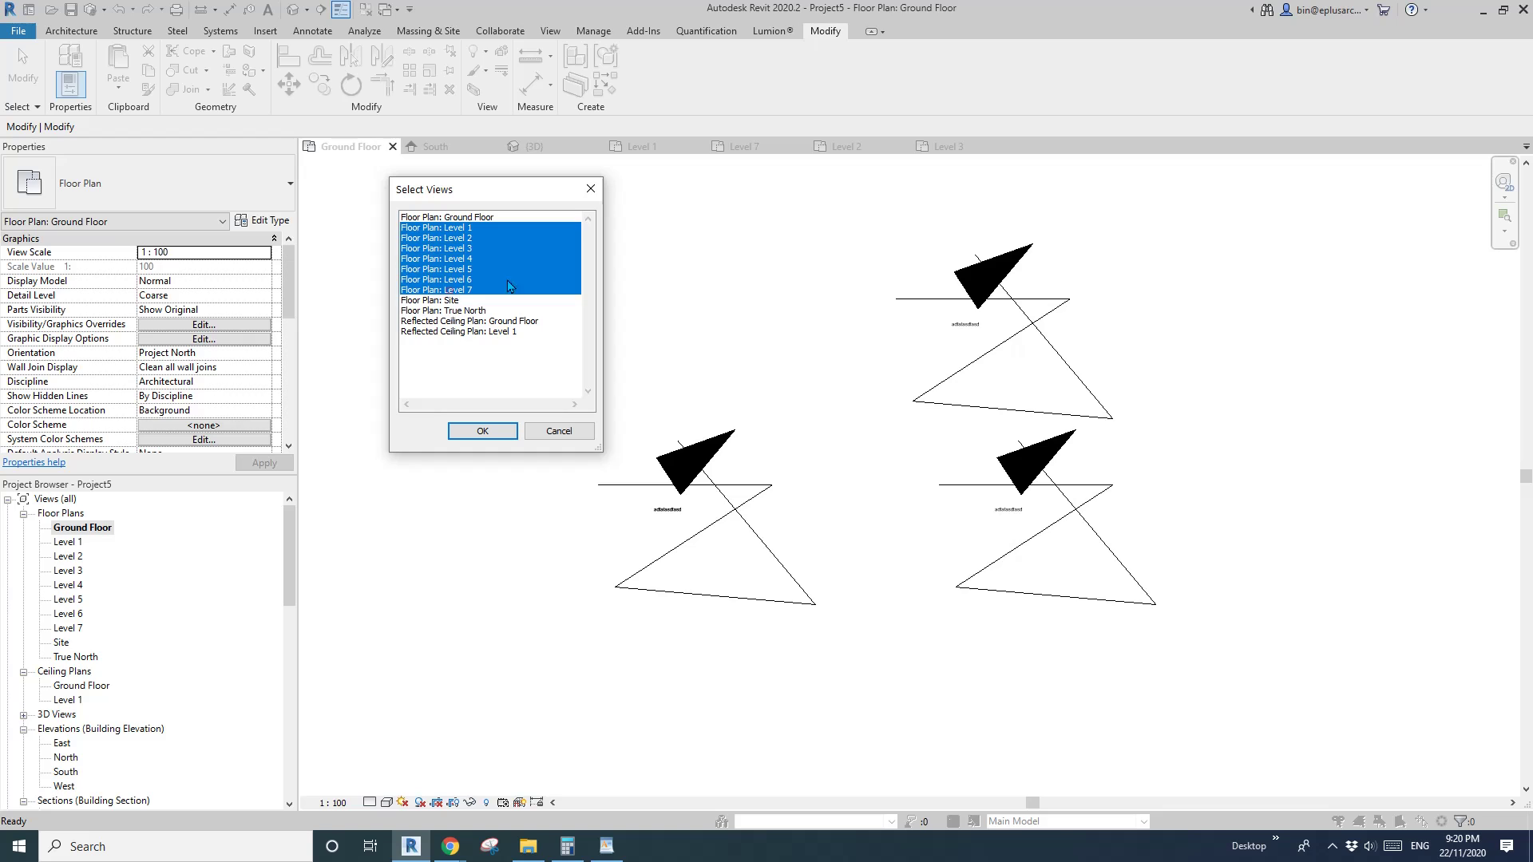
{"action": "left_click", "coordinate": [500, 428]}
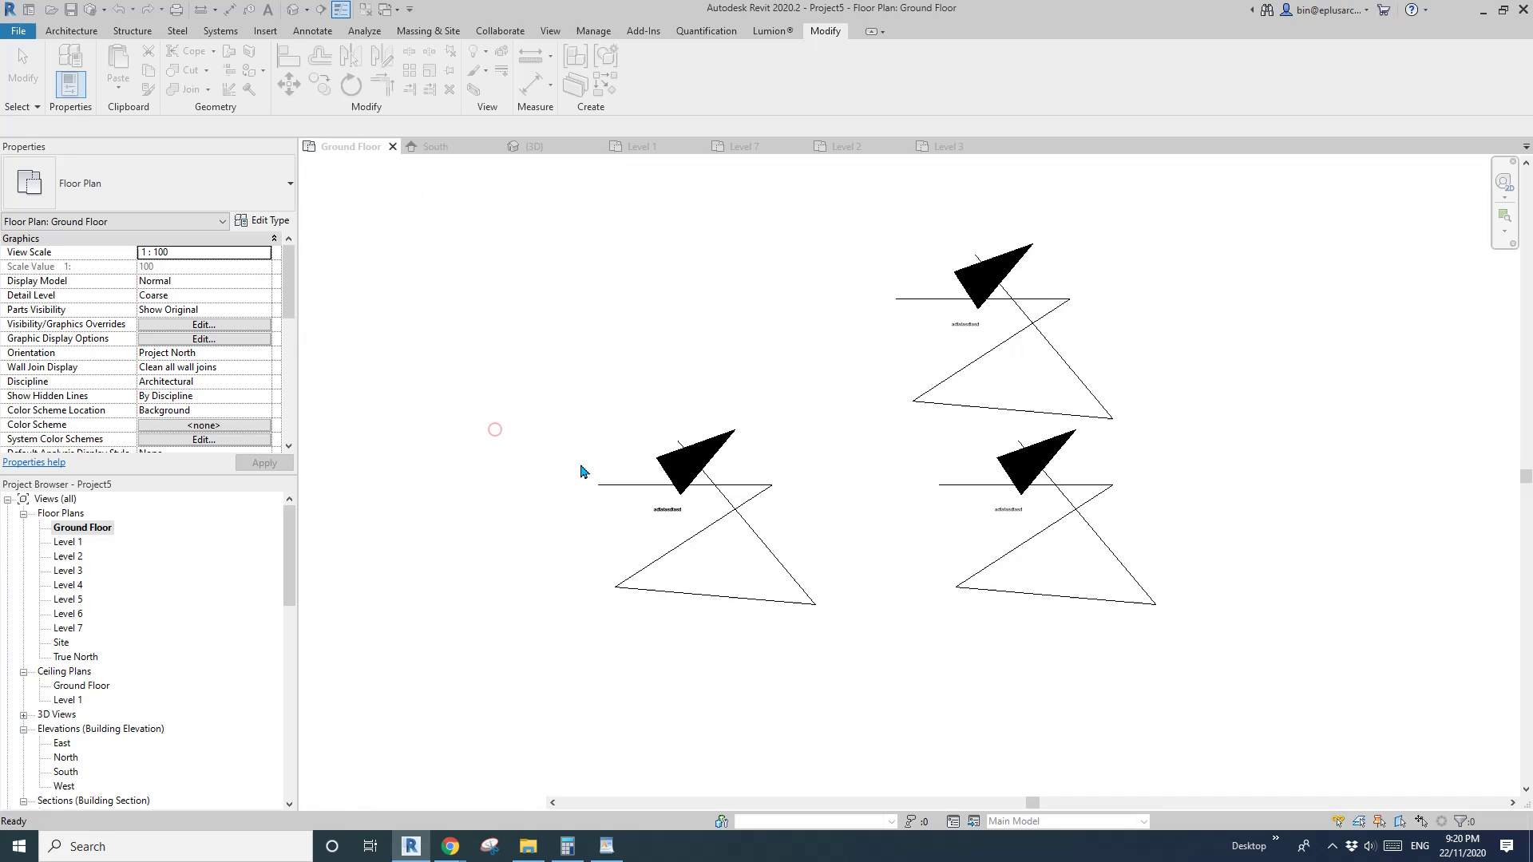
{"action": "double_click", "coordinate": [68, 556]}
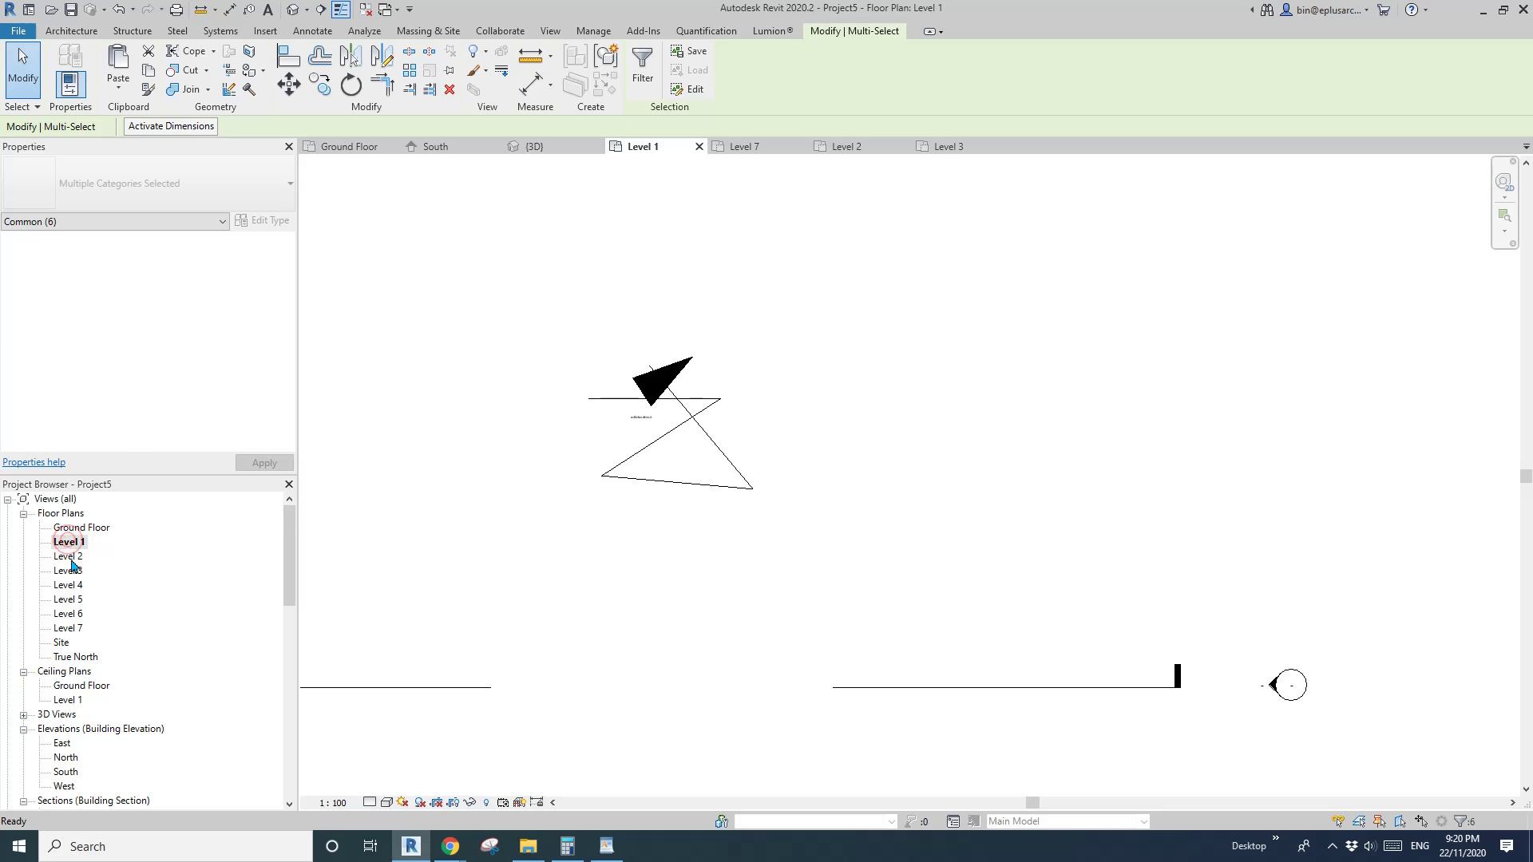
Step: Check the pasted detail elements in the Level 3, Level 4 and Level 5 floor plans, and return to the Ground Floor plan
{"action": "double_click", "coordinate": [68, 570]}
{"action": "double_click", "coordinate": [67, 599]}
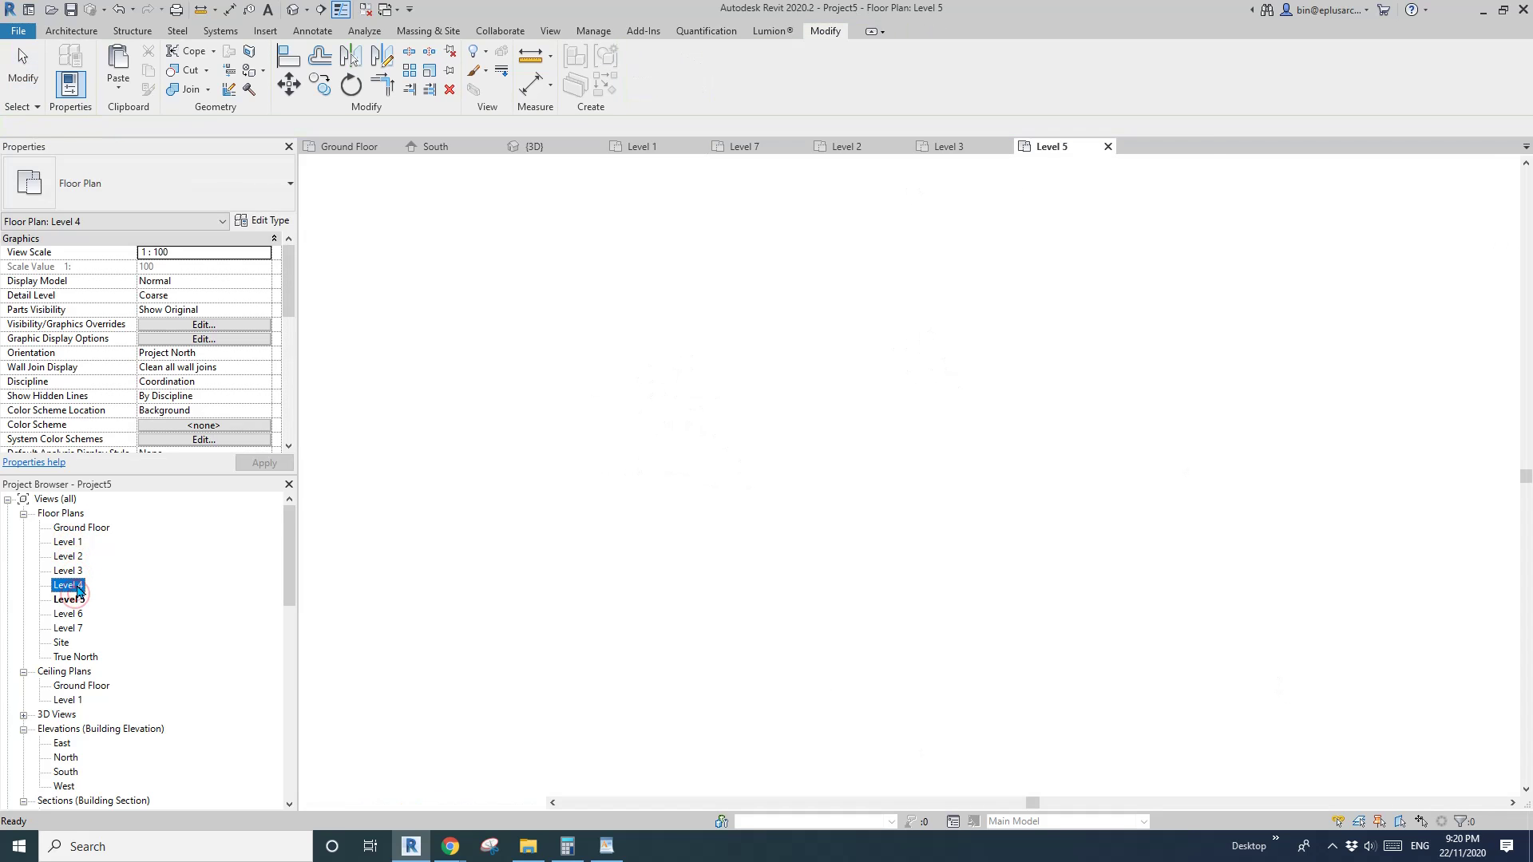
{"action": "double_click", "coordinate": [72, 585]}
{"action": "double_click", "coordinate": [68, 570]}
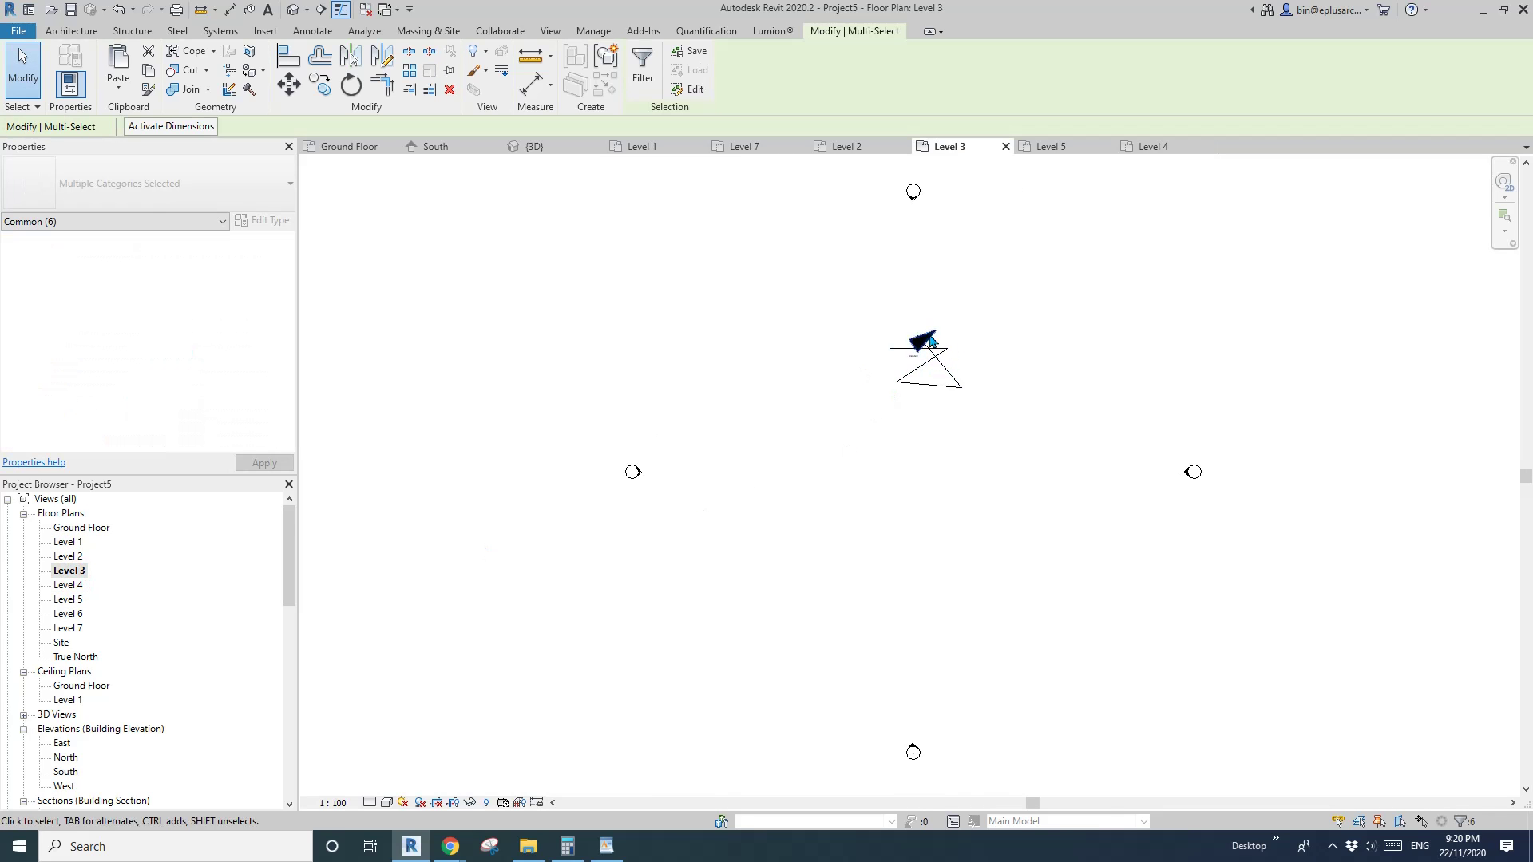
{"action": "double_click", "coordinate": [68, 599]}
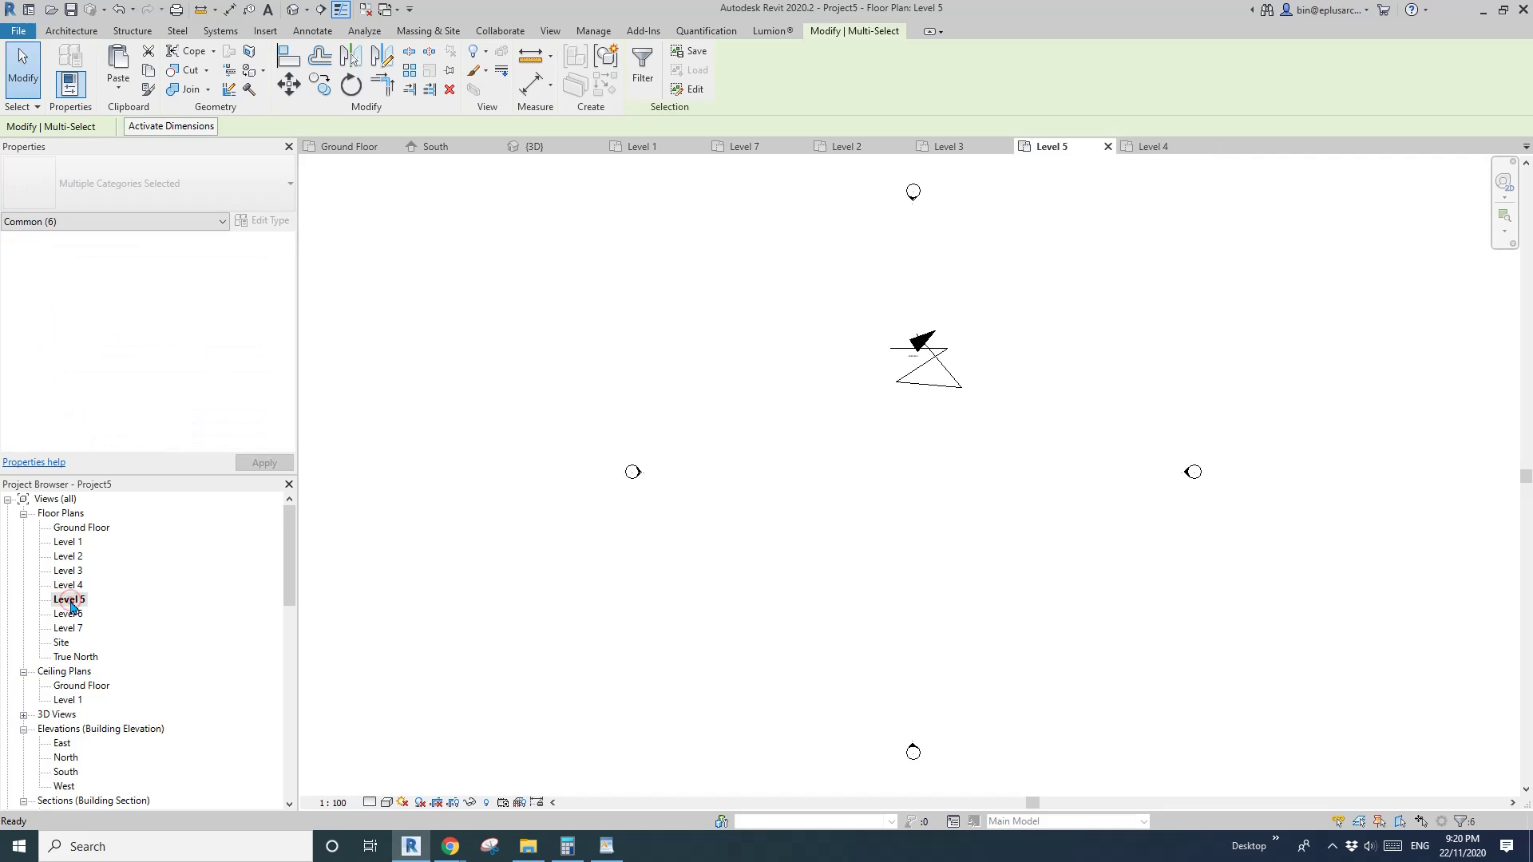
{"action": "double_click", "coordinate": [76, 527]}
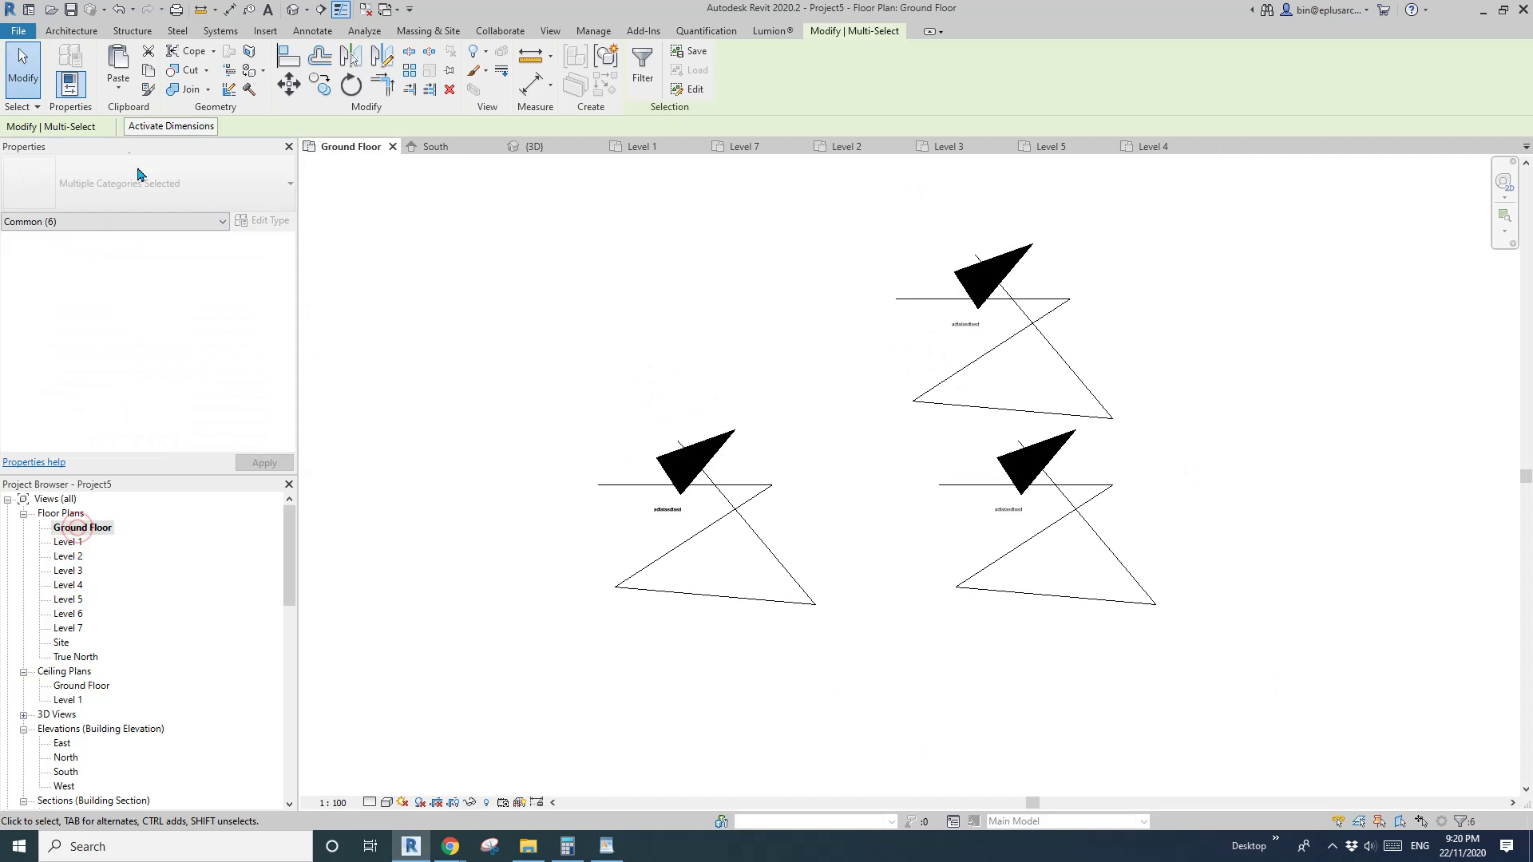
Step: Open the Site floor plan and paste the copied detail elements into it using Aligned to Current View
{"action": "left_click", "coordinate": [123, 92]}
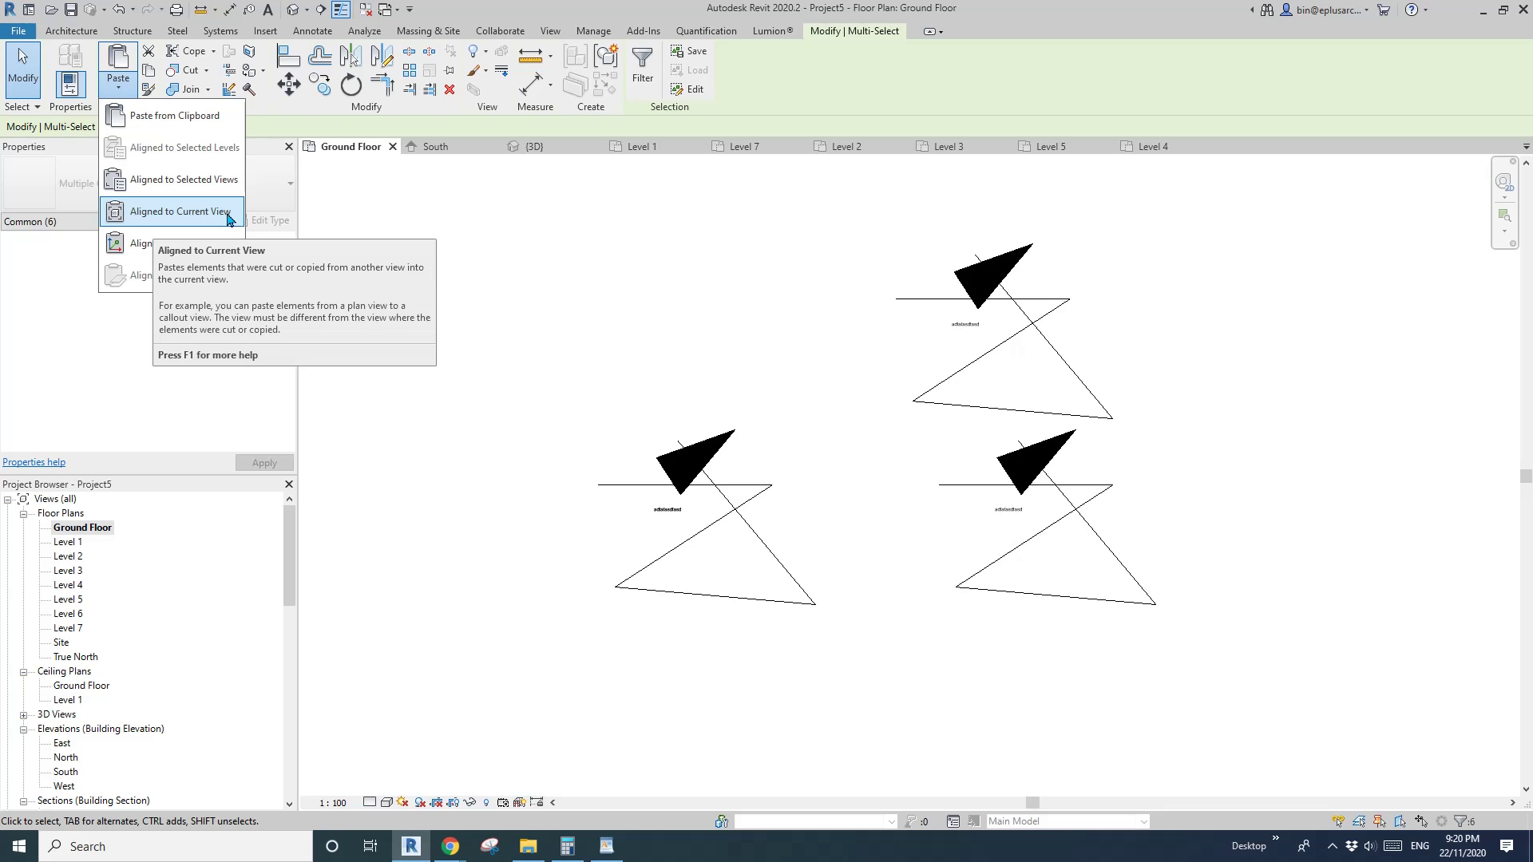
{"action": "left_click", "coordinate": [61, 644]}
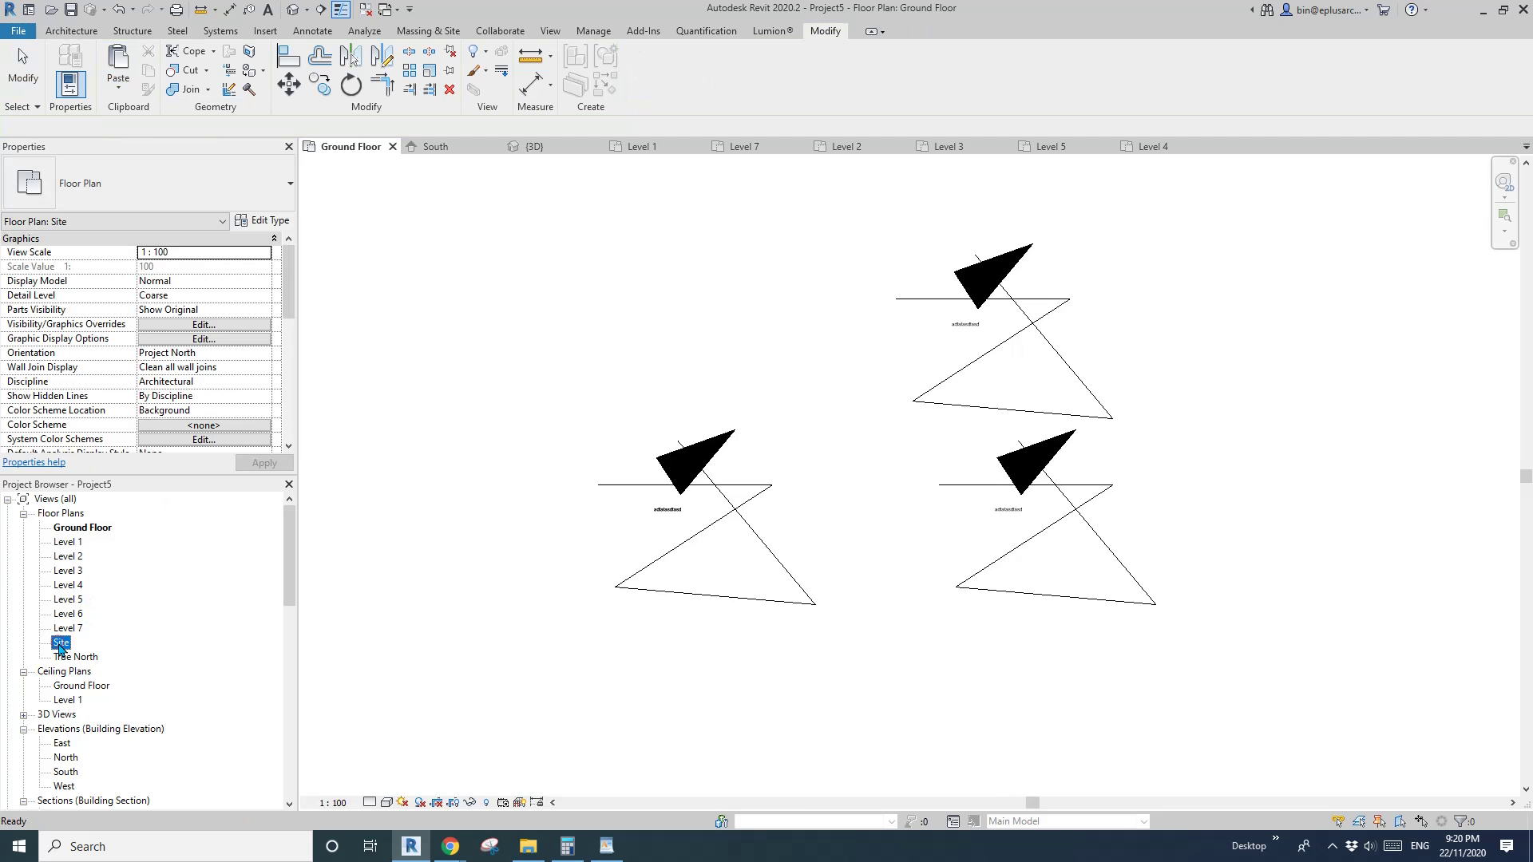
{"action": "double_click", "coordinate": [62, 643]}
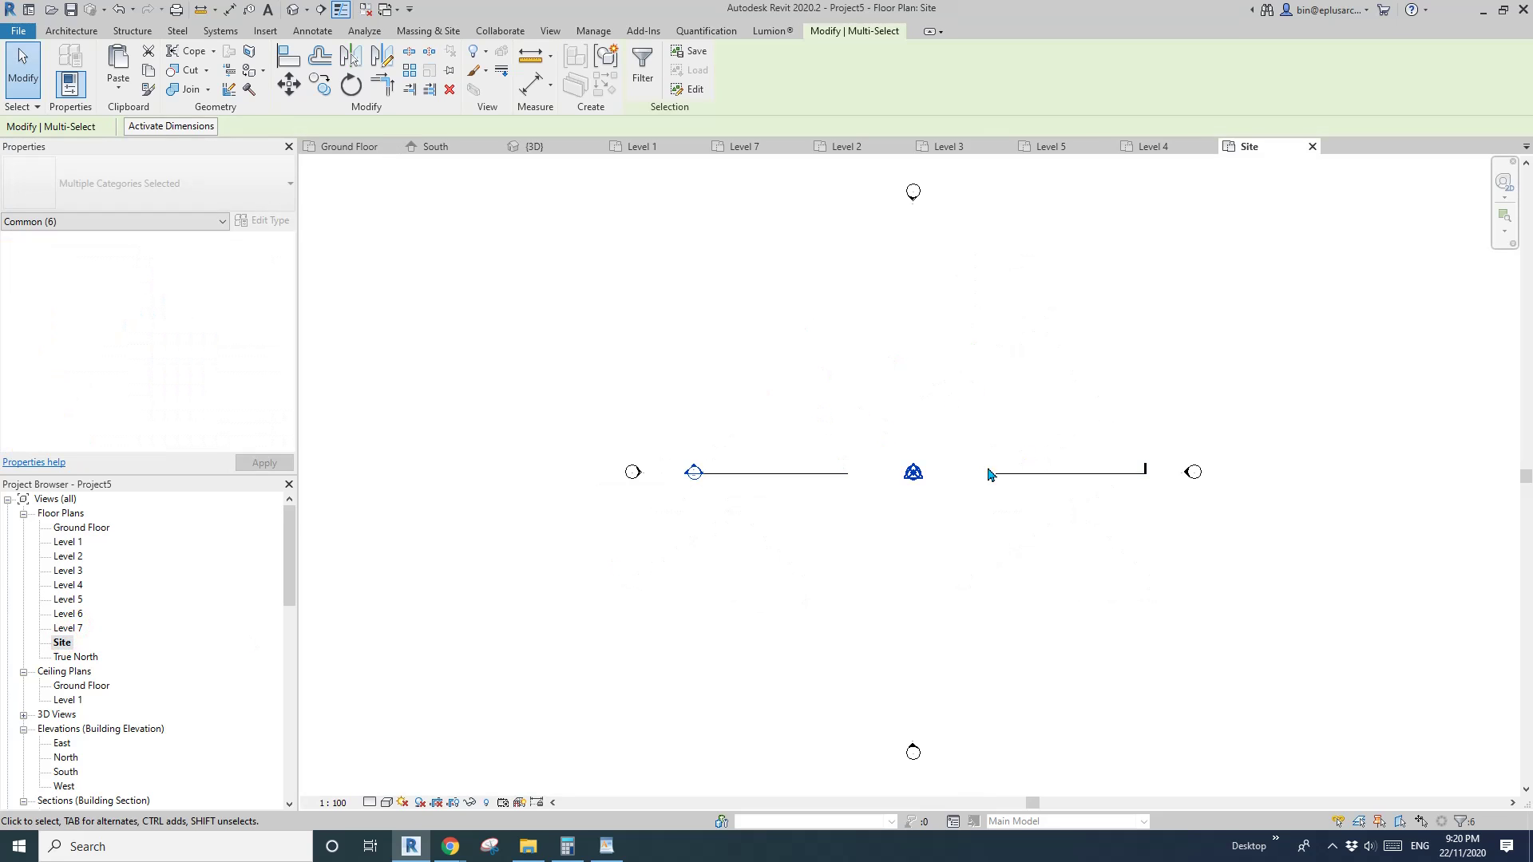
{"action": "left_click", "coordinate": [118, 82]}
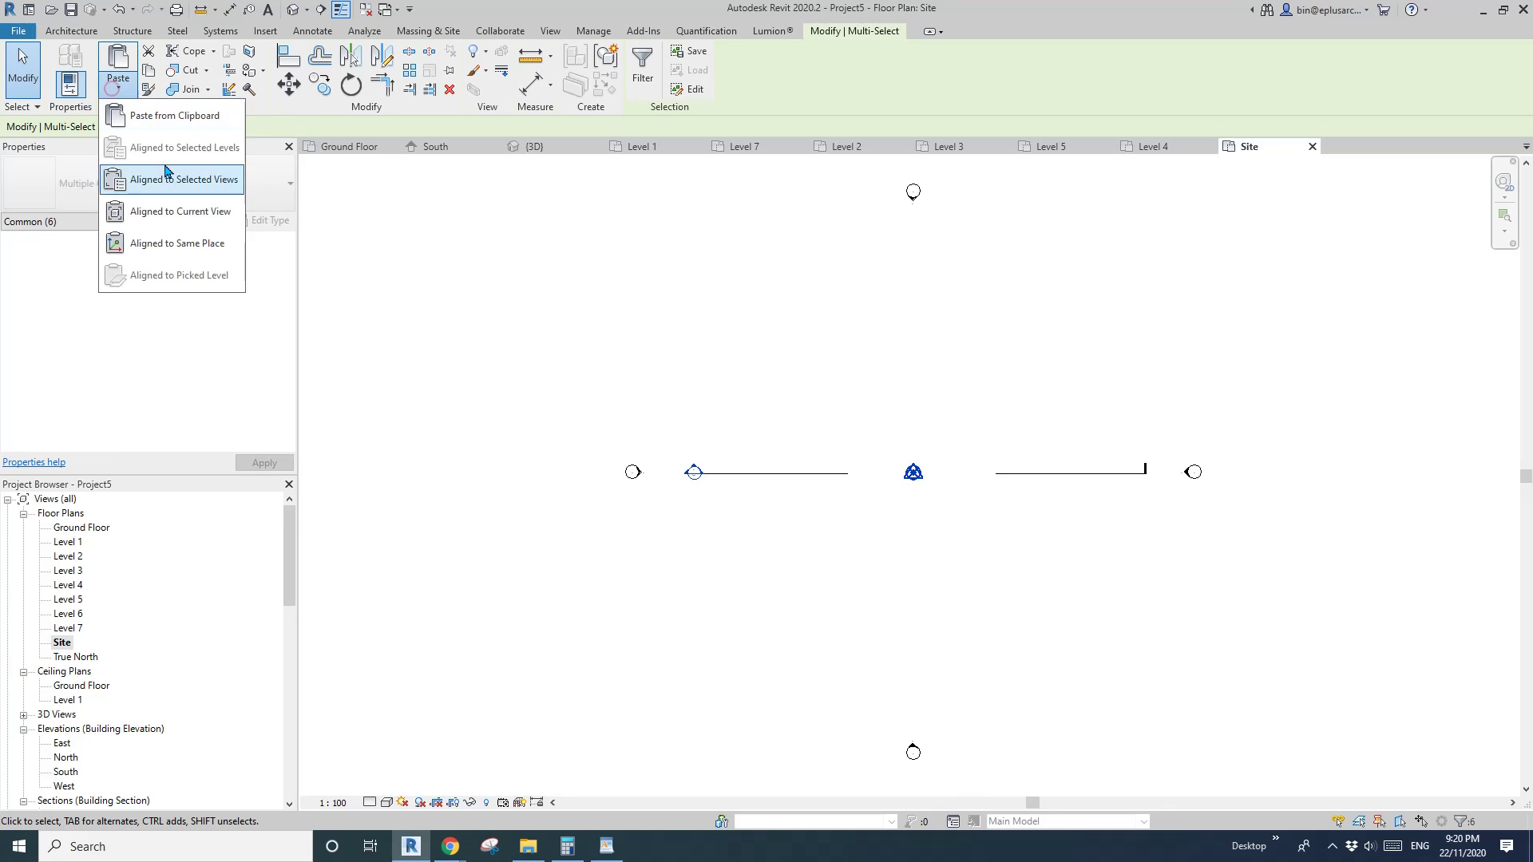
{"action": "left_click", "coordinate": [196, 213]}
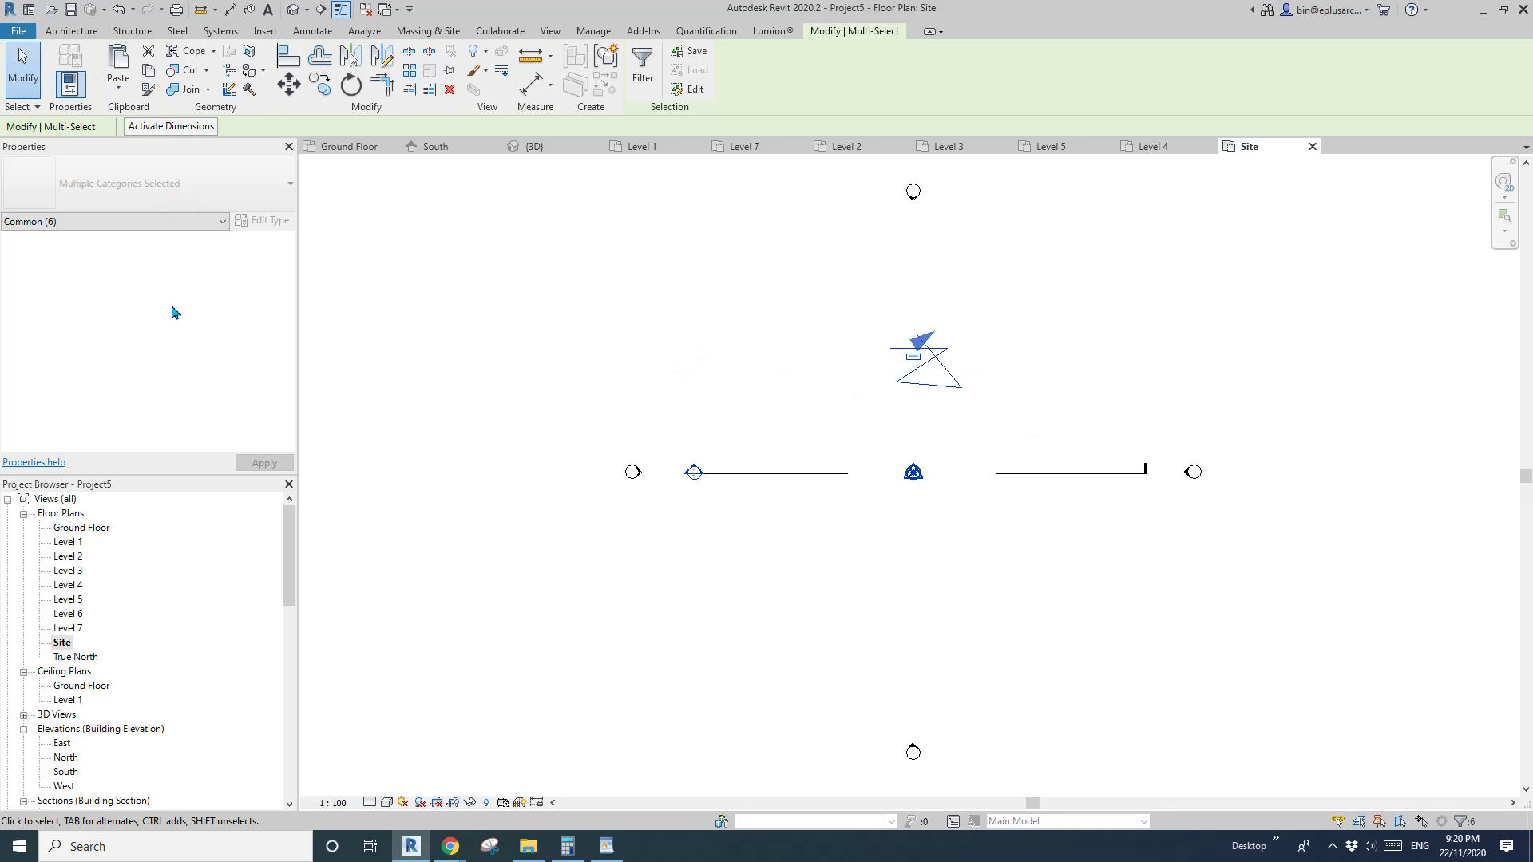
Step: Open the True North floor plan, paste the copied detail elements using Aligned to Same Place, and clear the selection
{"action": "left_click", "coordinate": [118, 83]}
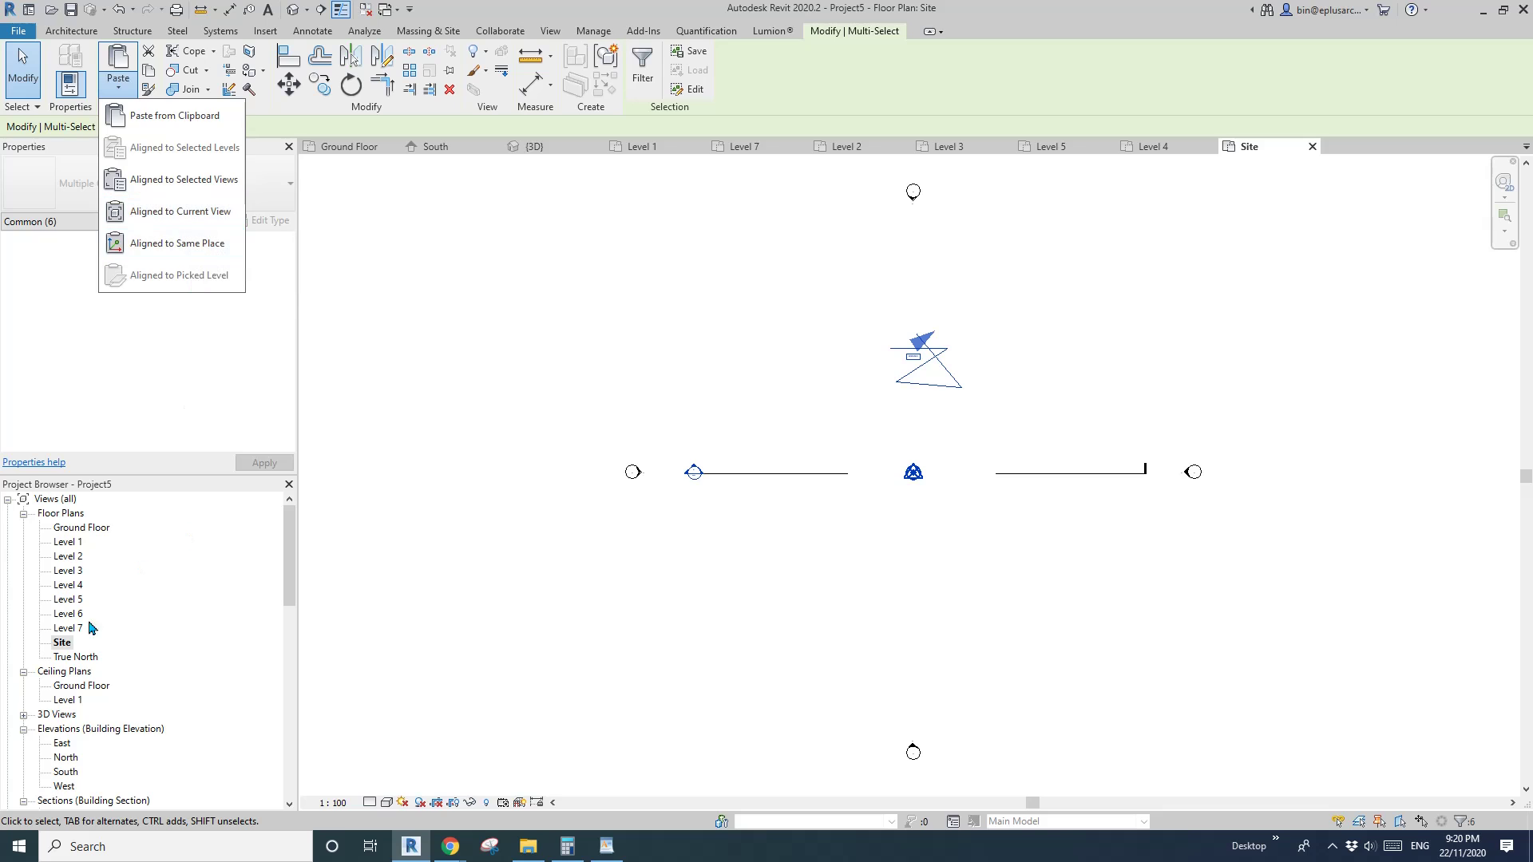
{"action": "double_click", "coordinate": [77, 657]}
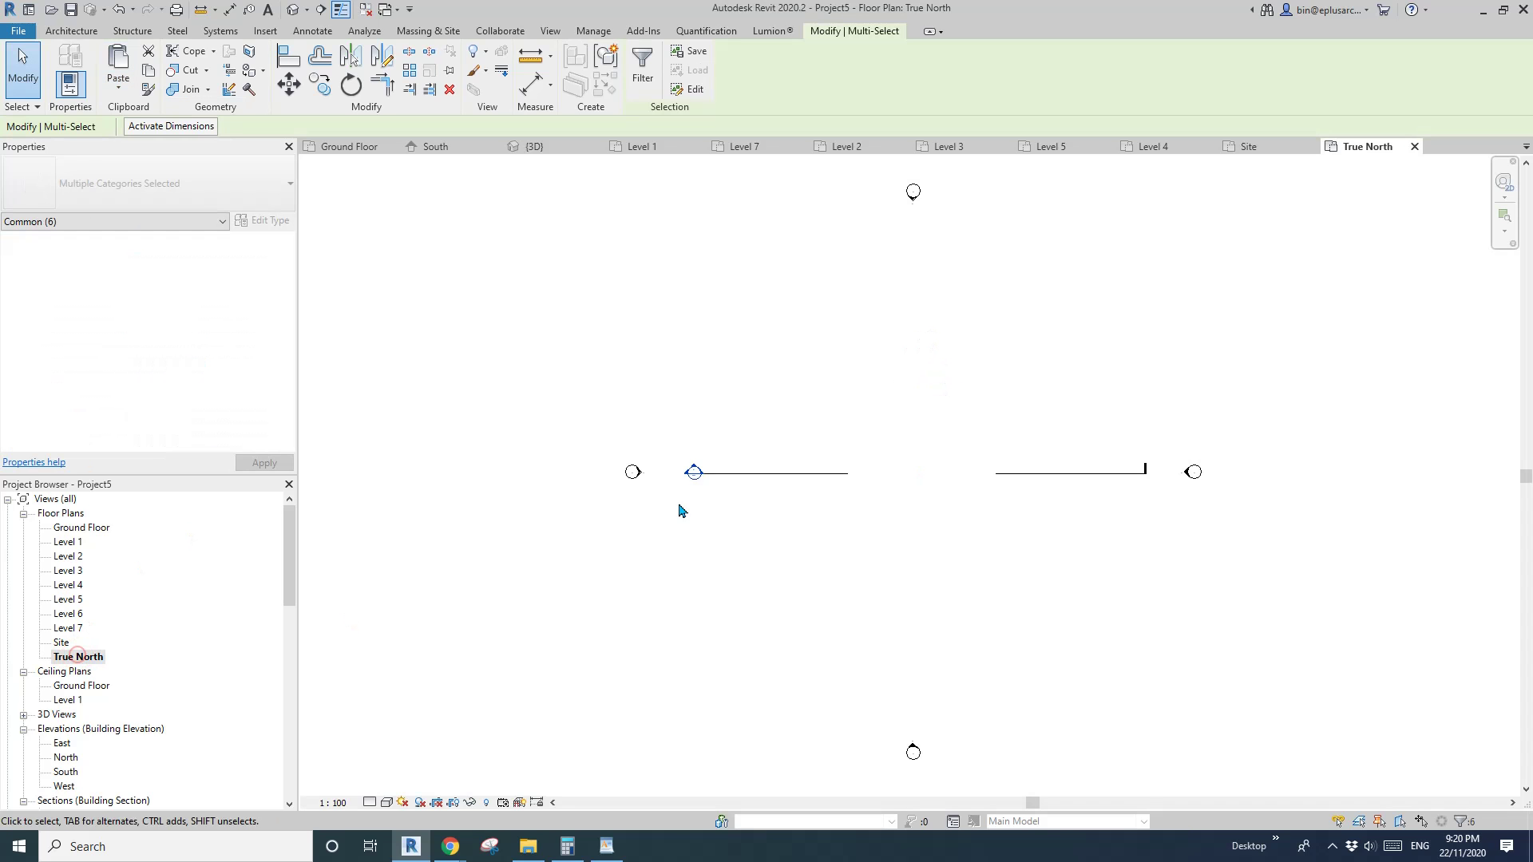
{"action": "left_click", "coordinate": [652, 579]}
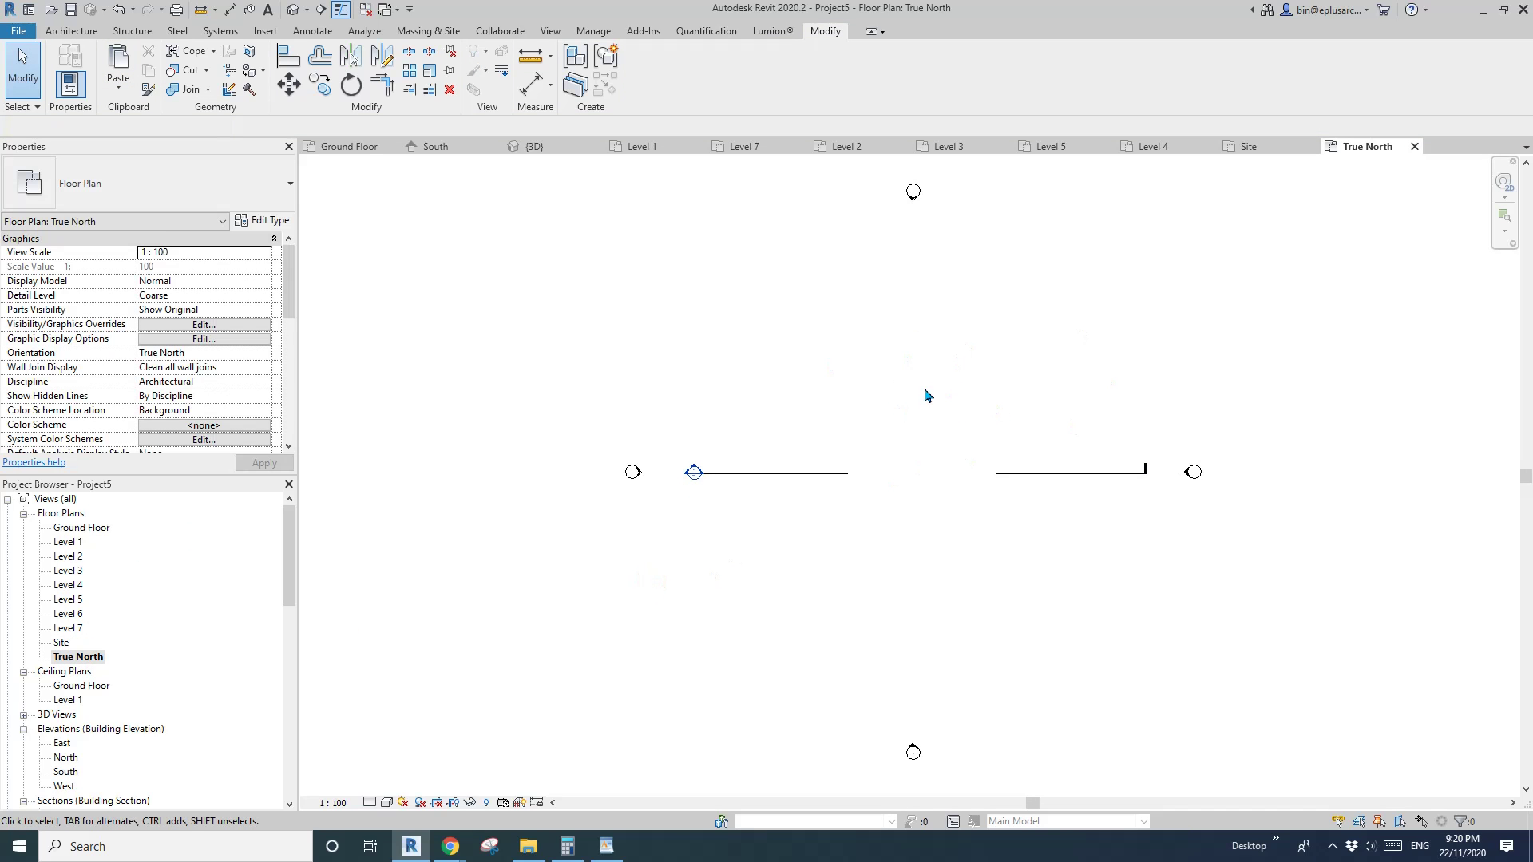
{"action": "left_click", "coordinate": [118, 80]}
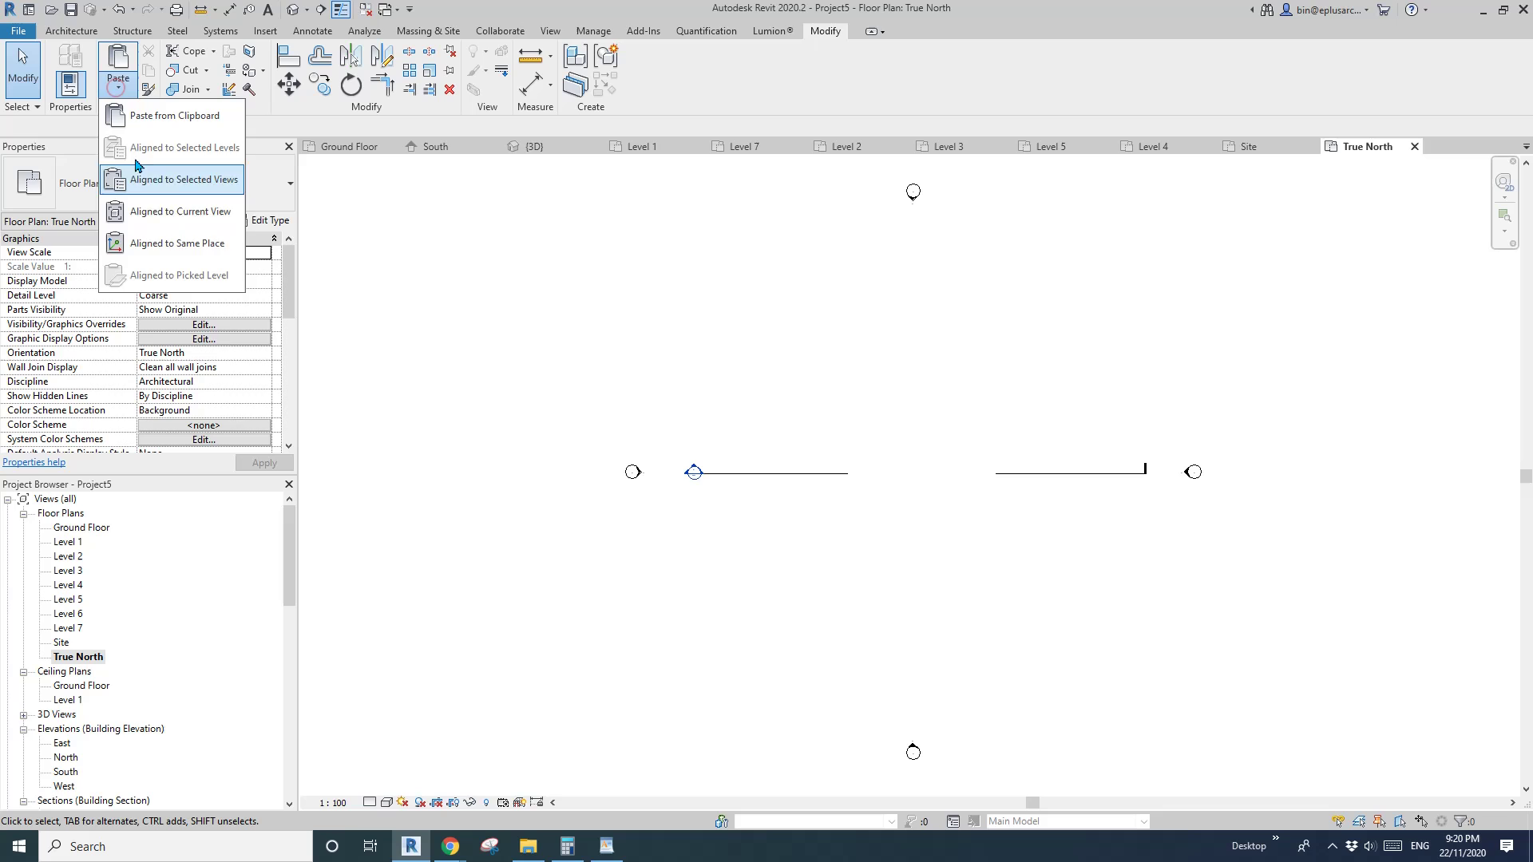
{"action": "left_click", "coordinate": [165, 254]}
{"action": "left_click", "coordinate": [911, 430]}
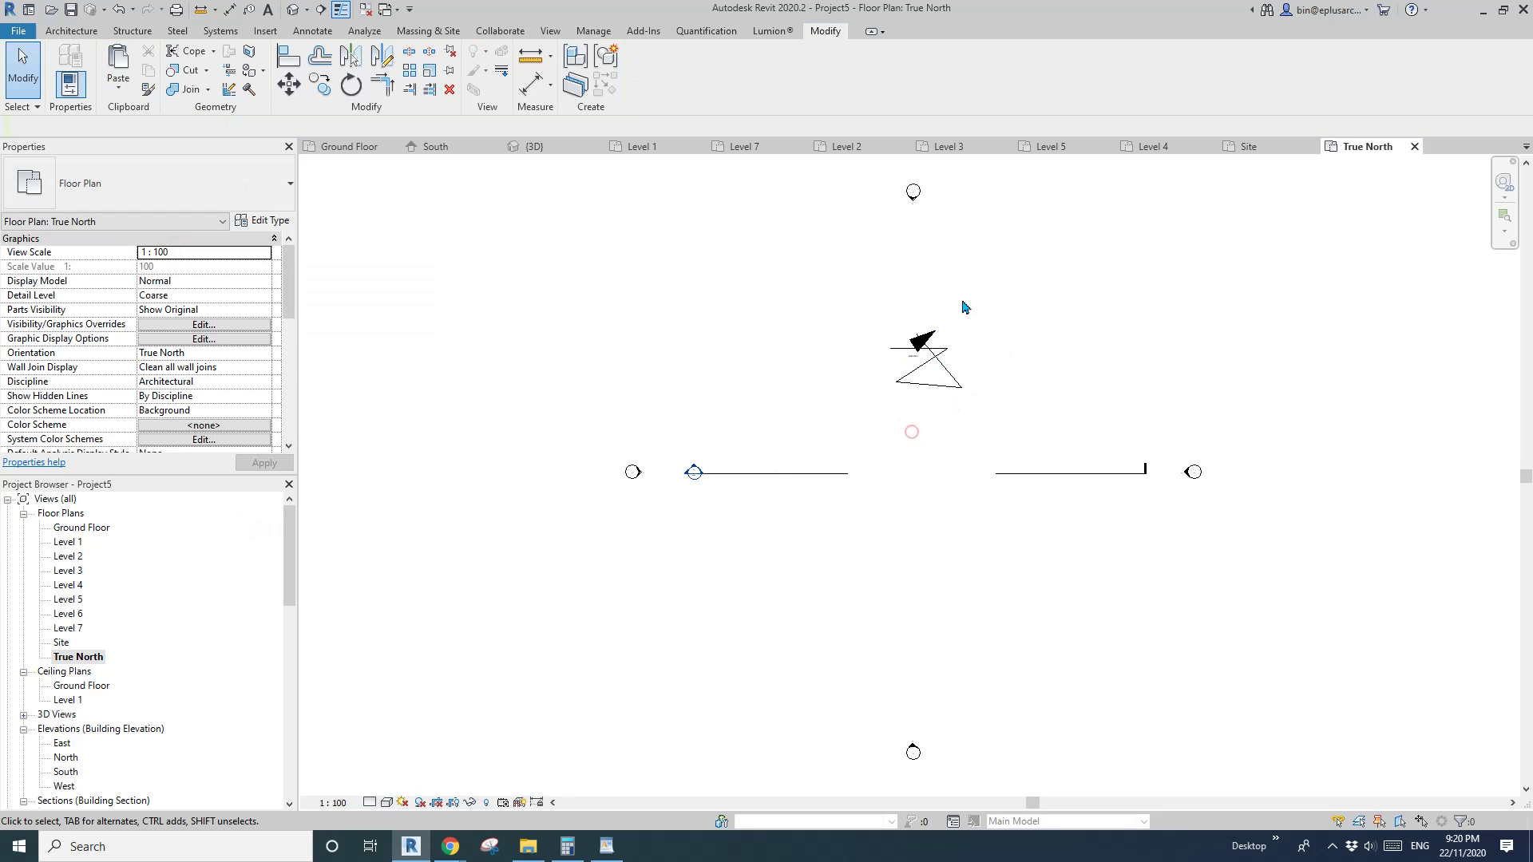
Step: Compare the position of the pasted detail elements across the Site, True North and Level 7 floor plans
{"action": "double_click", "coordinate": [62, 643]}
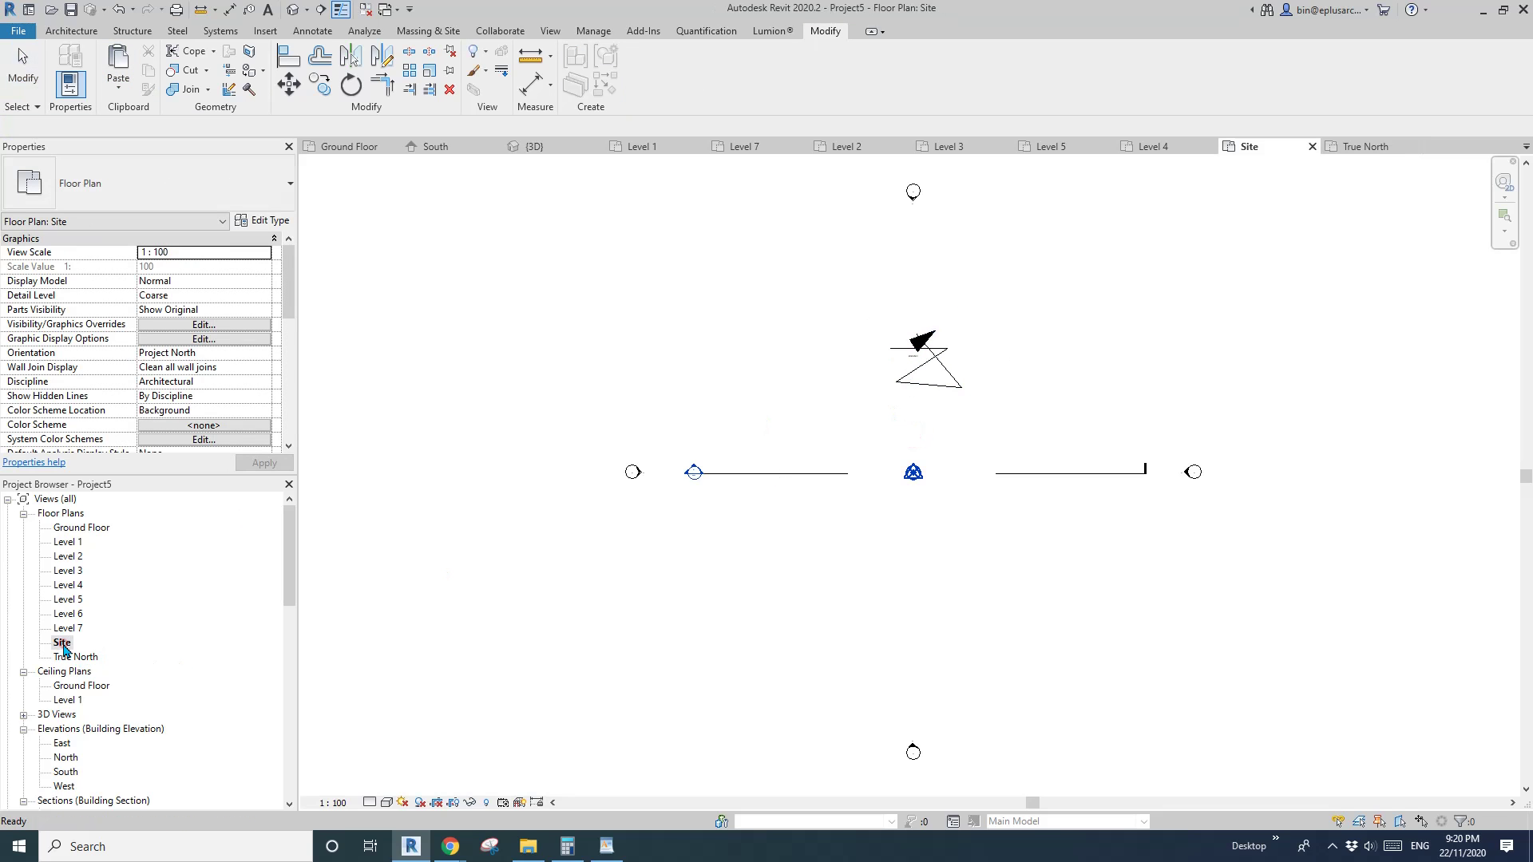
{"action": "double_click", "coordinate": [75, 658]}
{"action": "double_click", "coordinate": [64, 642]}
{"action": "left_click", "coordinate": [75, 629]}
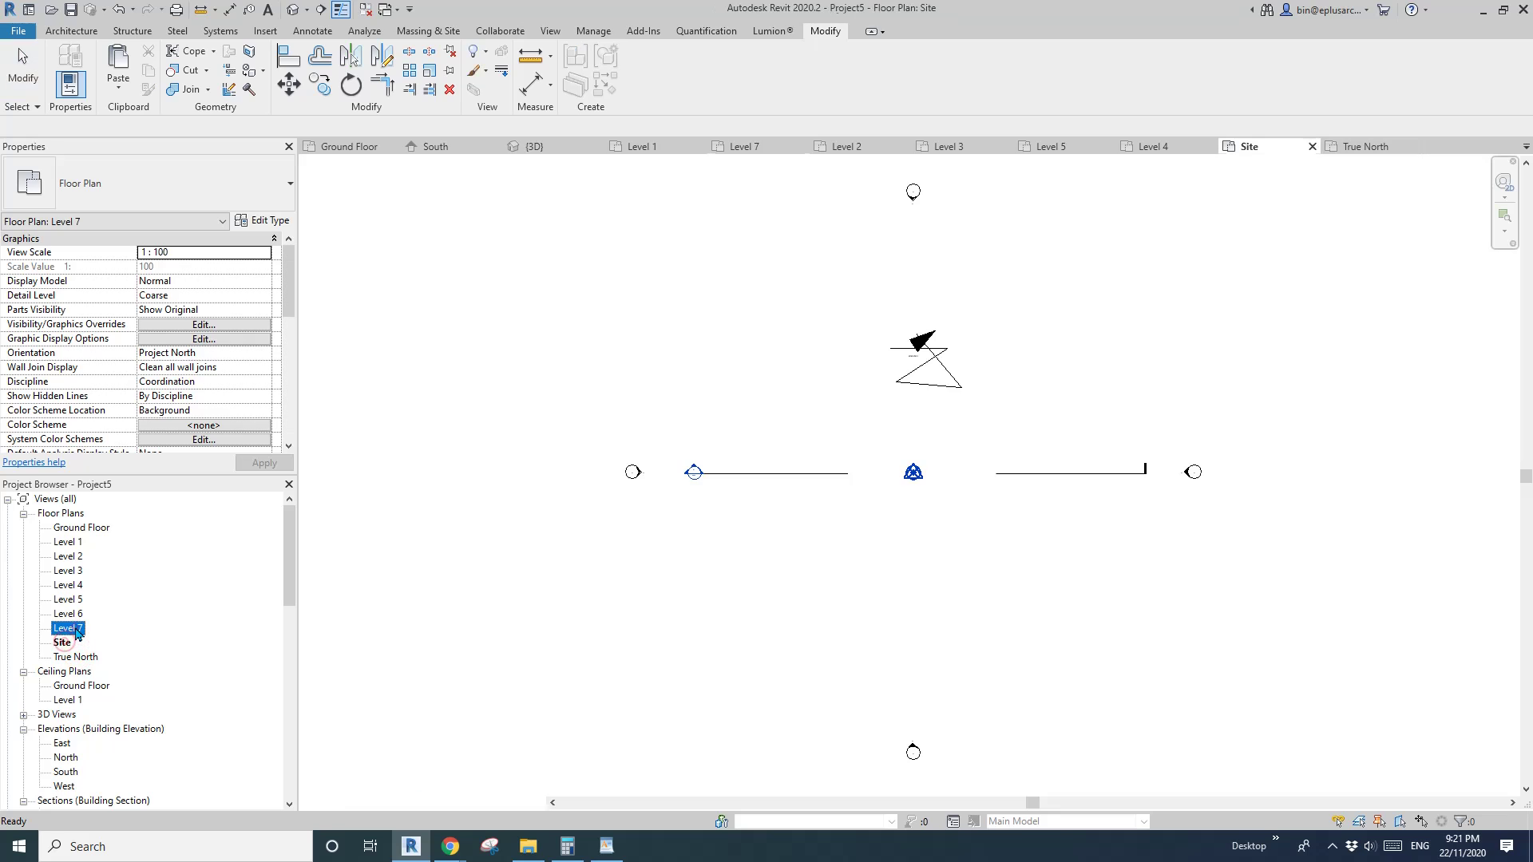
{"action": "double_click", "coordinate": [73, 630]}
{"action": "double_click", "coordinate": [62, 643]}
{"action": "double_click", "coordinate": [76, 656]}
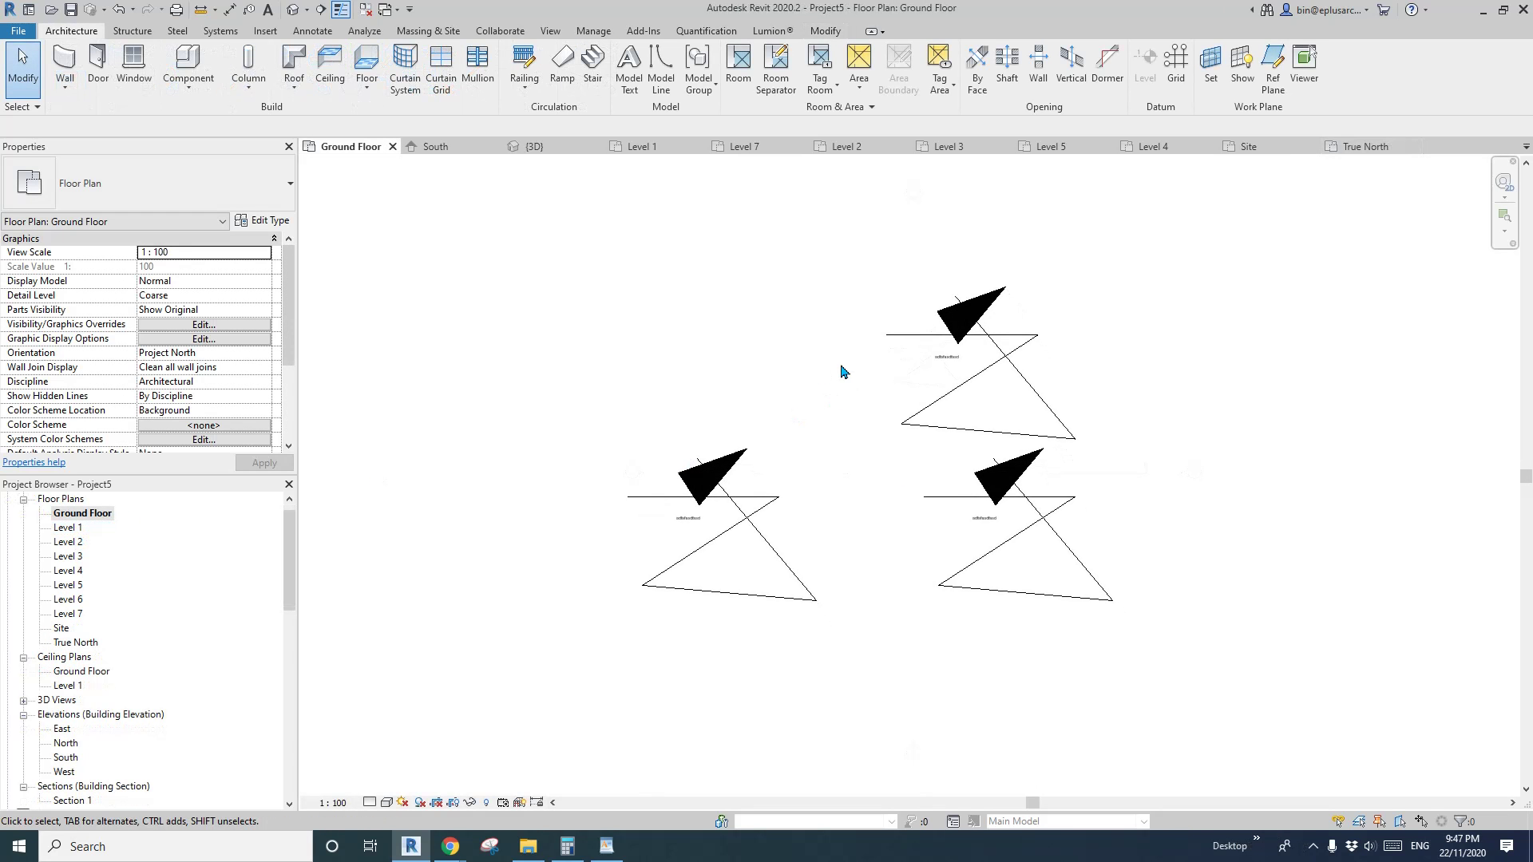
{"action": "left_click", "coordinate": [822, 32]}
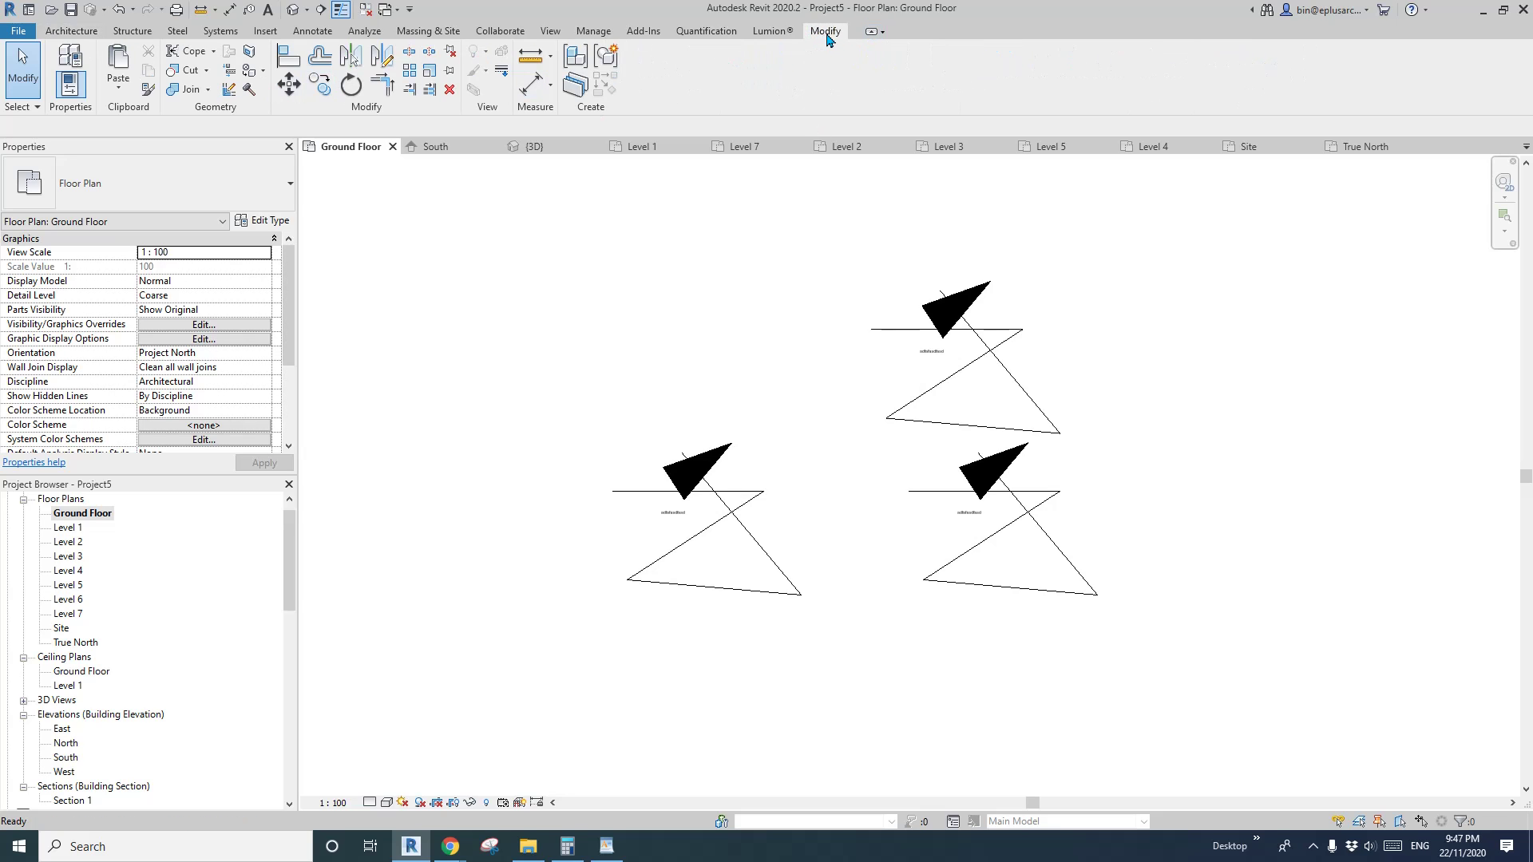
{"action": "left_click", "coordinate": [118, 86]}
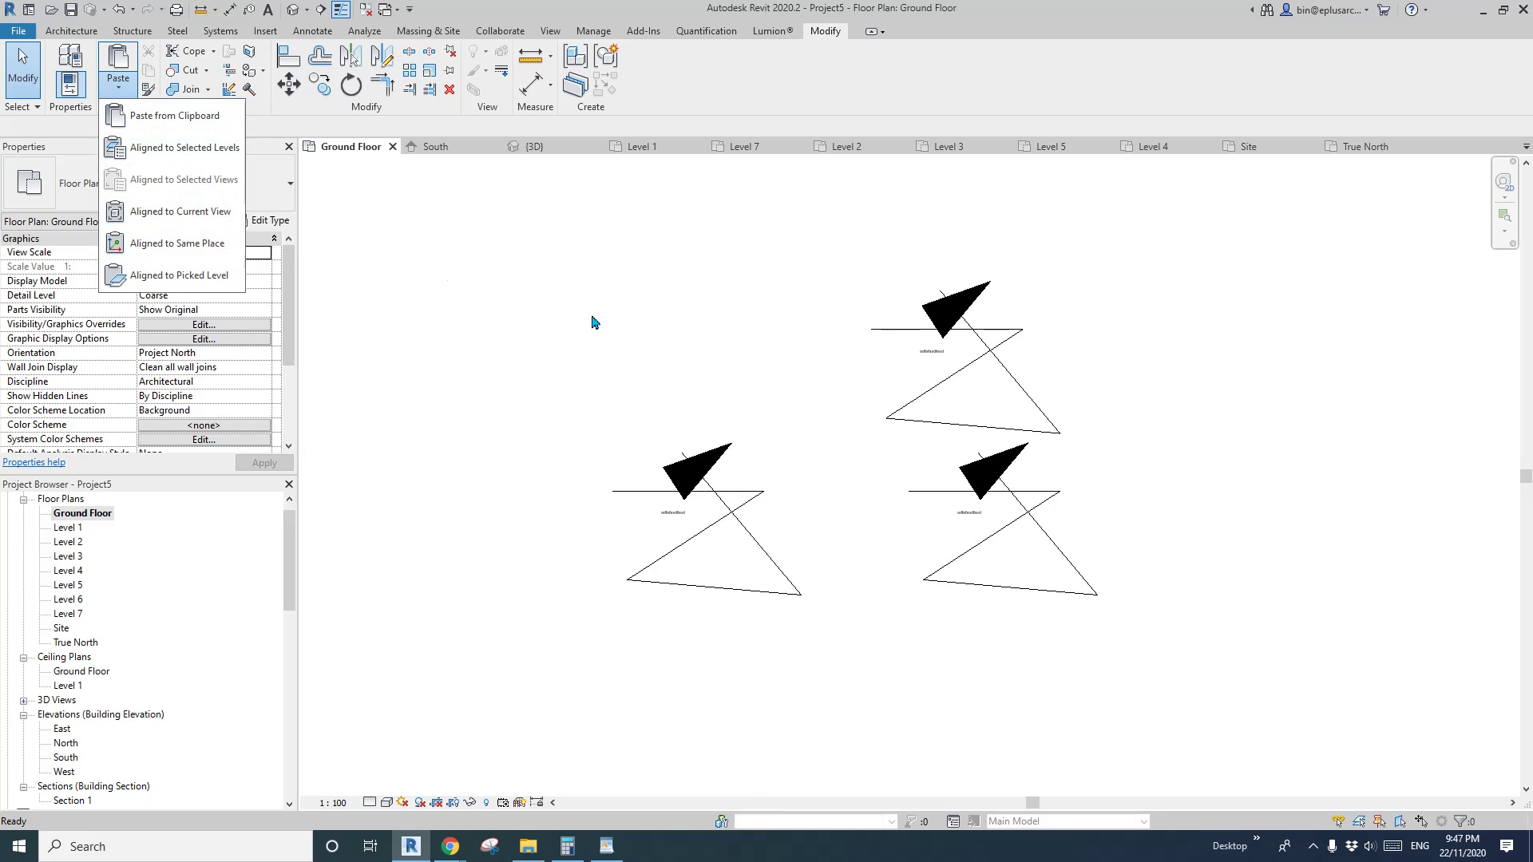
{"action": "left_click", "coordinate": [751, 336]}
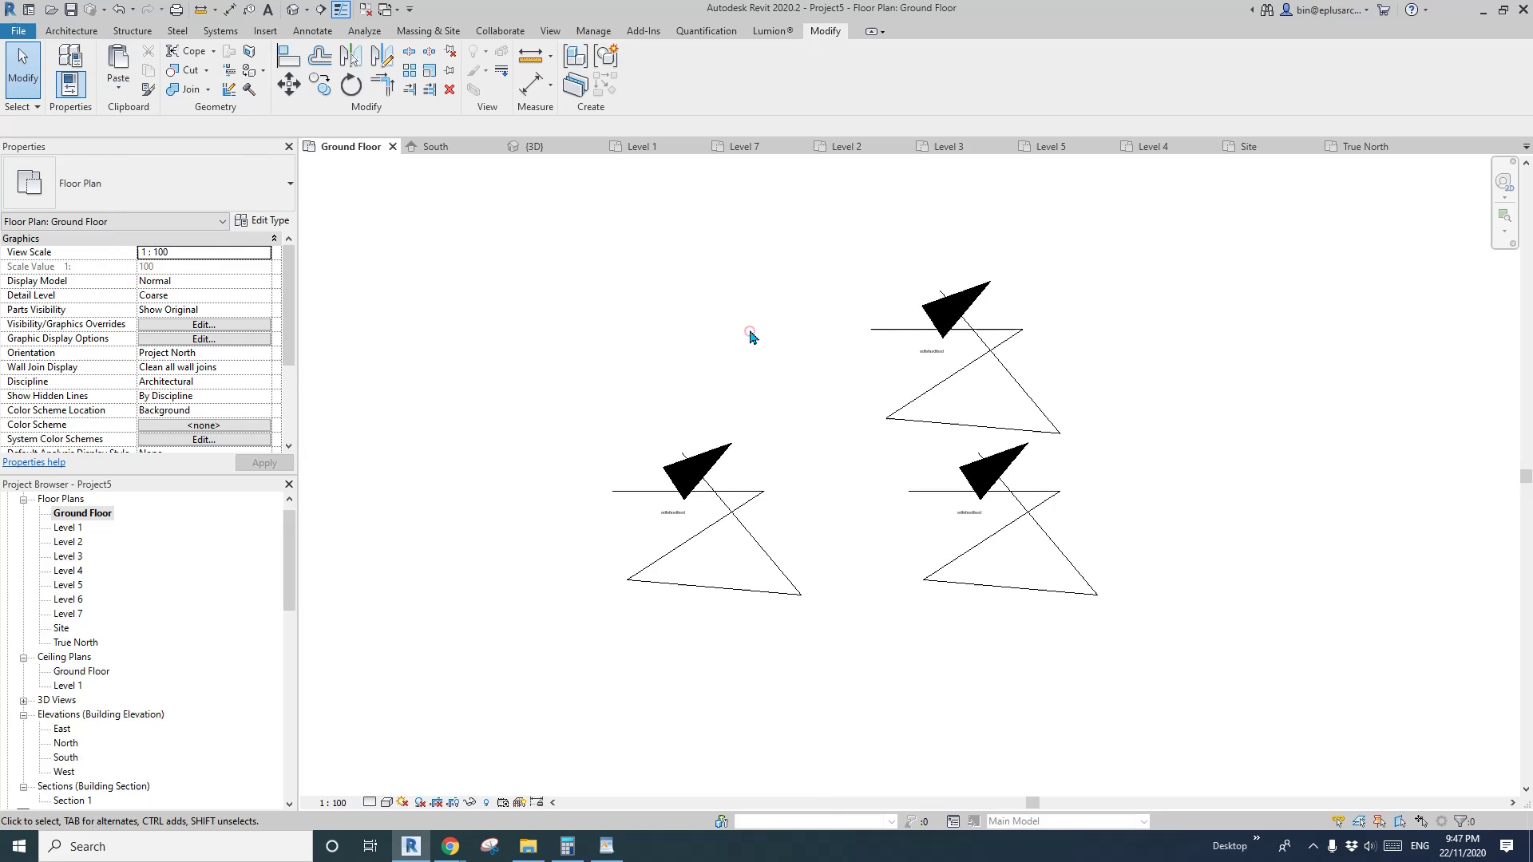
{"action": "left_click", "coordinate": [71, 36]}
{"action": "middle_click_drag", "start_coordinate": [854, 483], "coordinate": [815, 468]}
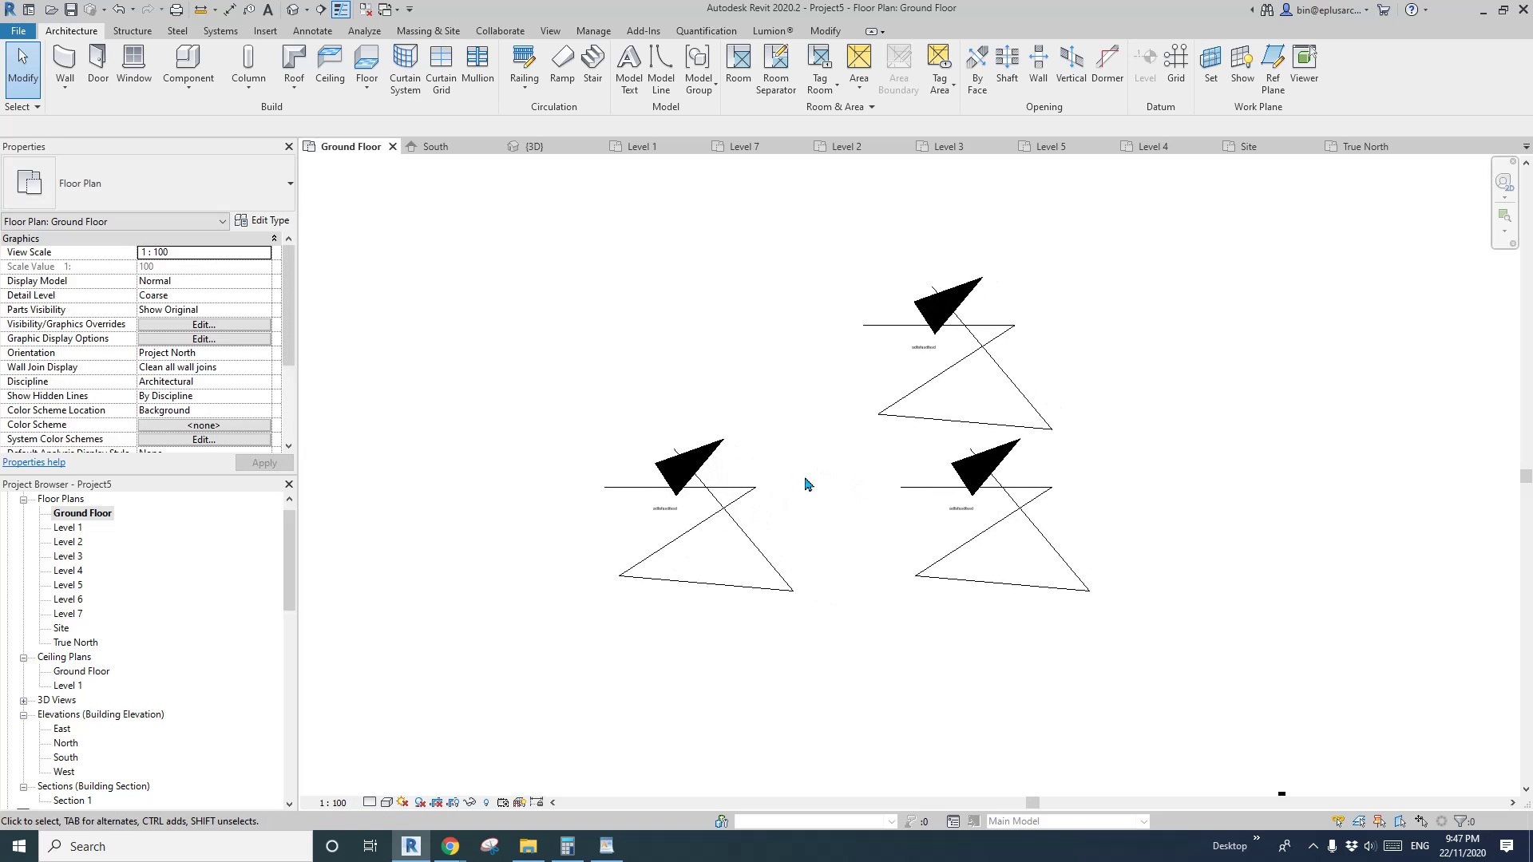
{"action": "middle_click_drag", "start_coordinate": [861, 522], "coordinate": [873, 526]}
{"action": "middle_click_drag", "start_coordinate": [858, 582], "coordinate": [864, 586]}
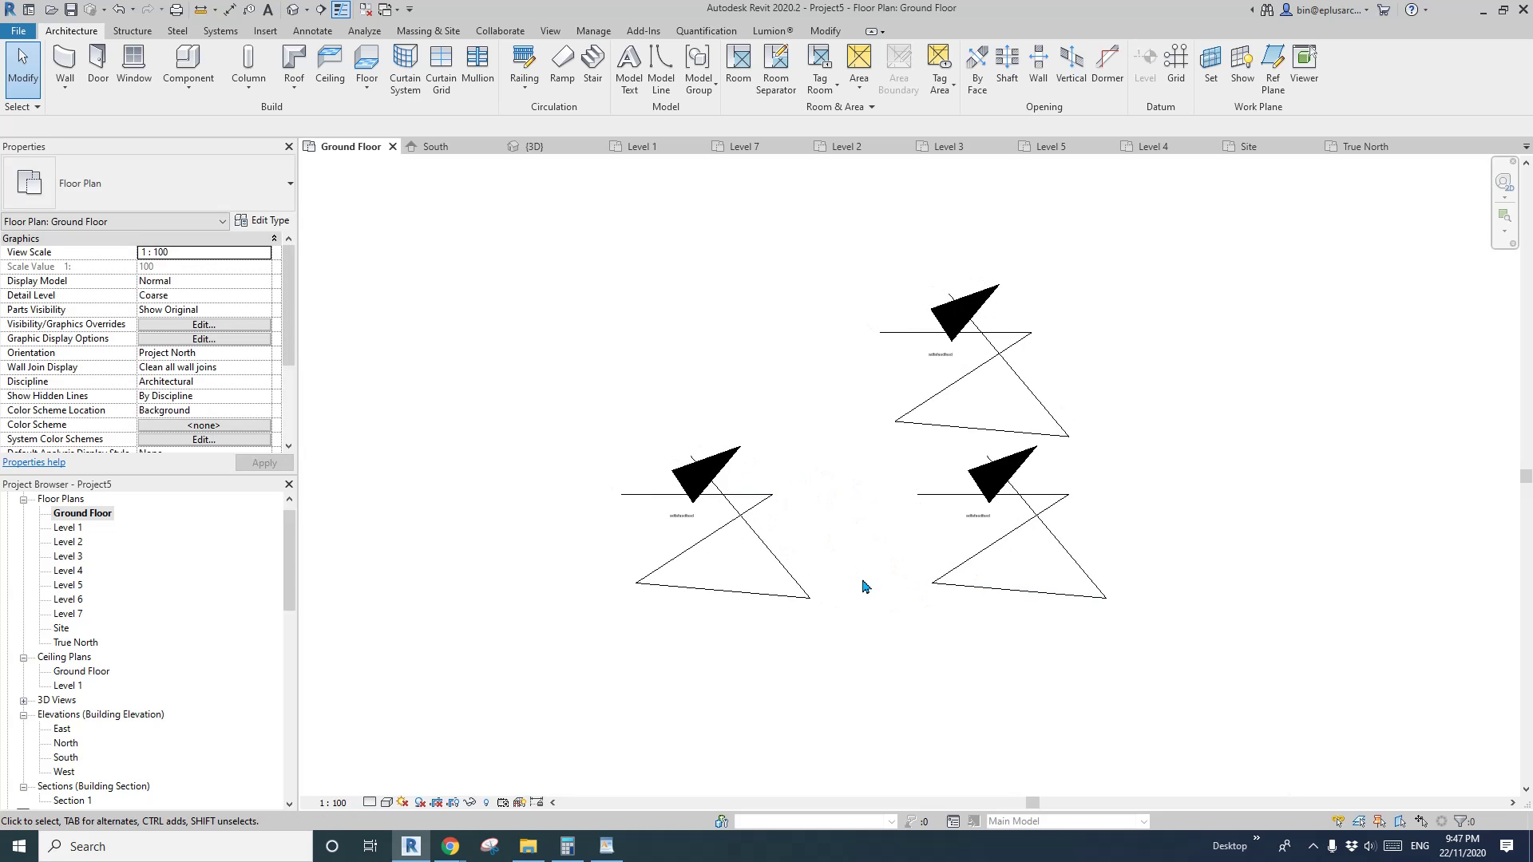
{"action": "left_click", "coordinate": [831, 34]}
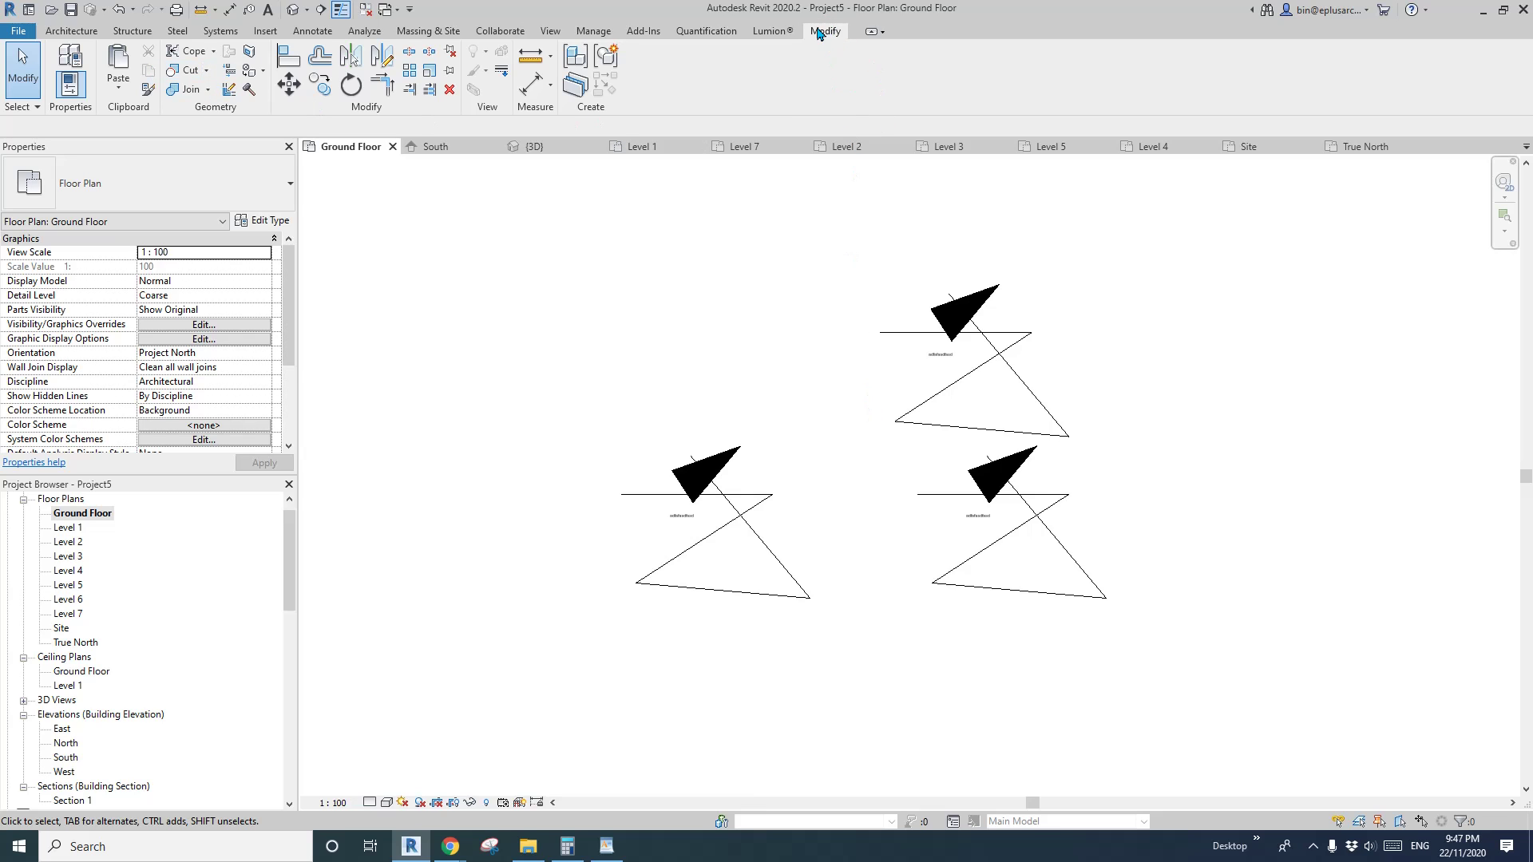
{"action": "left_click", "coordinate": [71, 31]}
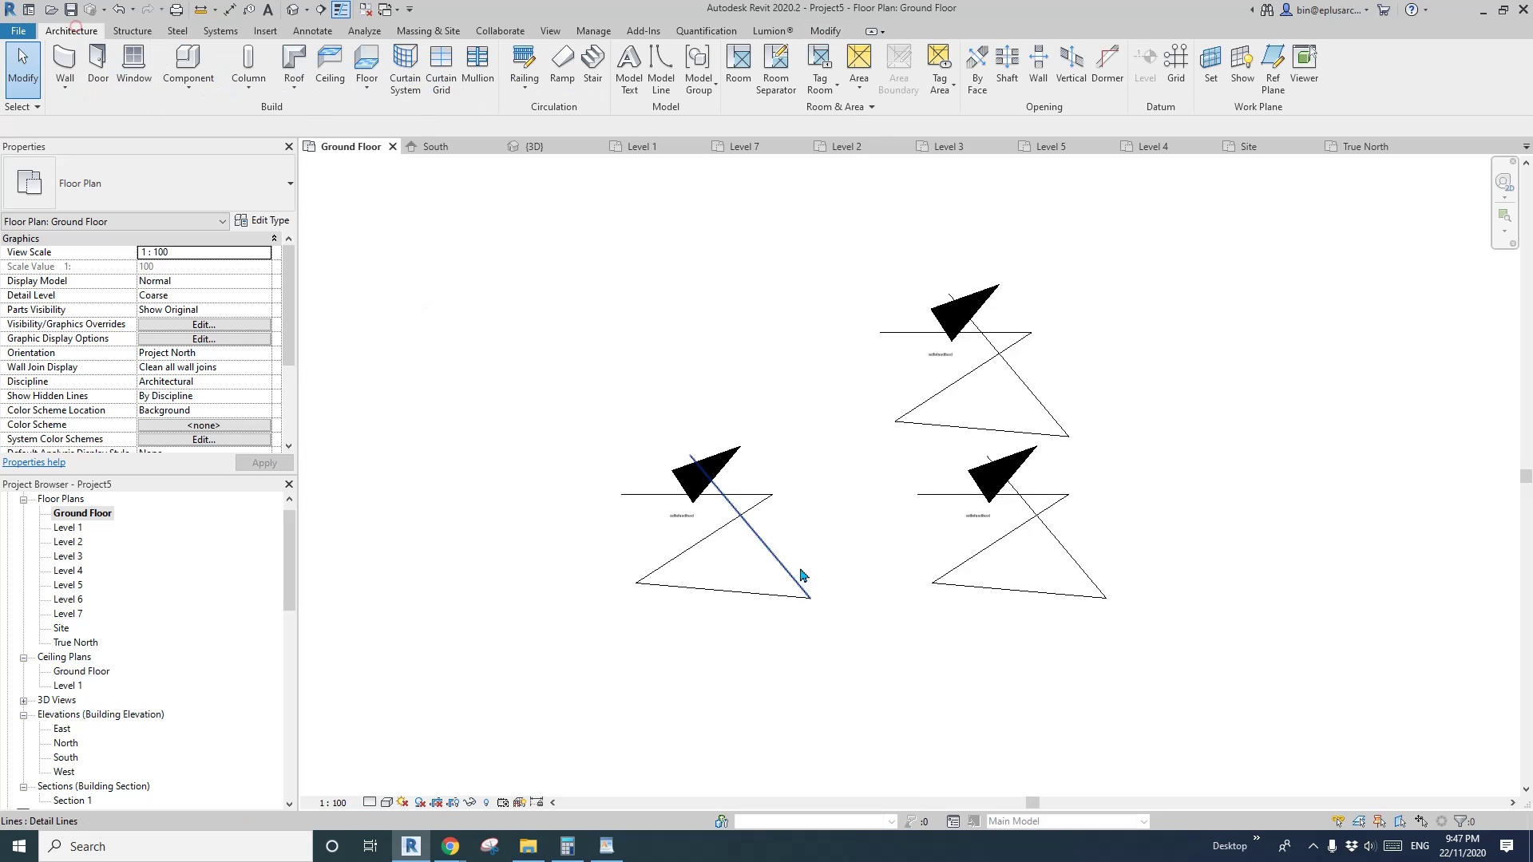
{"action": "middle_click_drag", "start_coordinate": [937, 610], "coordinate": [946, 614]}
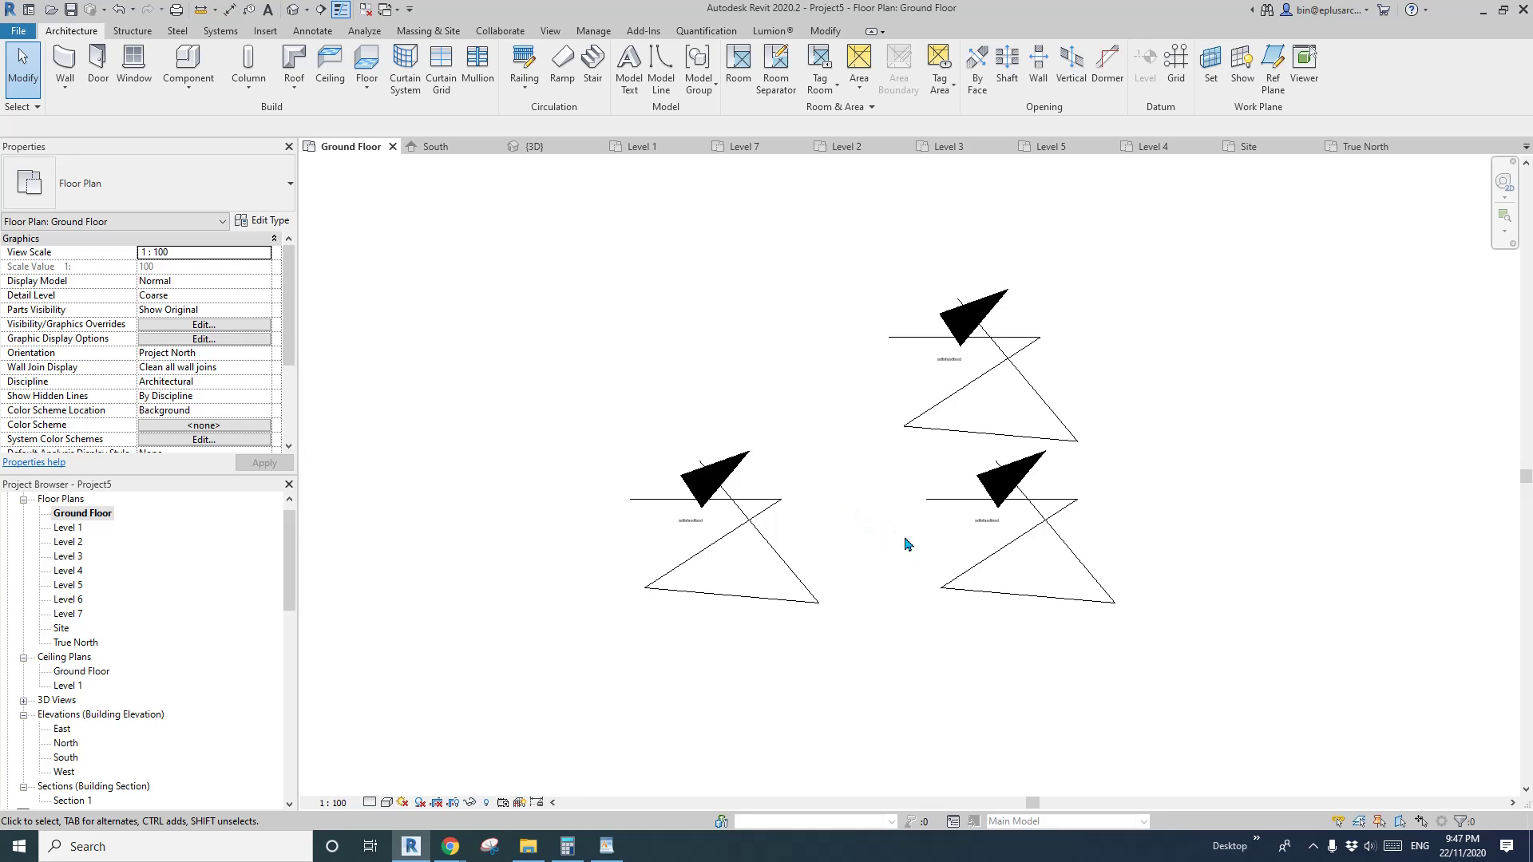
{"action": "key", "text": "w"}
{"action": "key", "text": "a"}
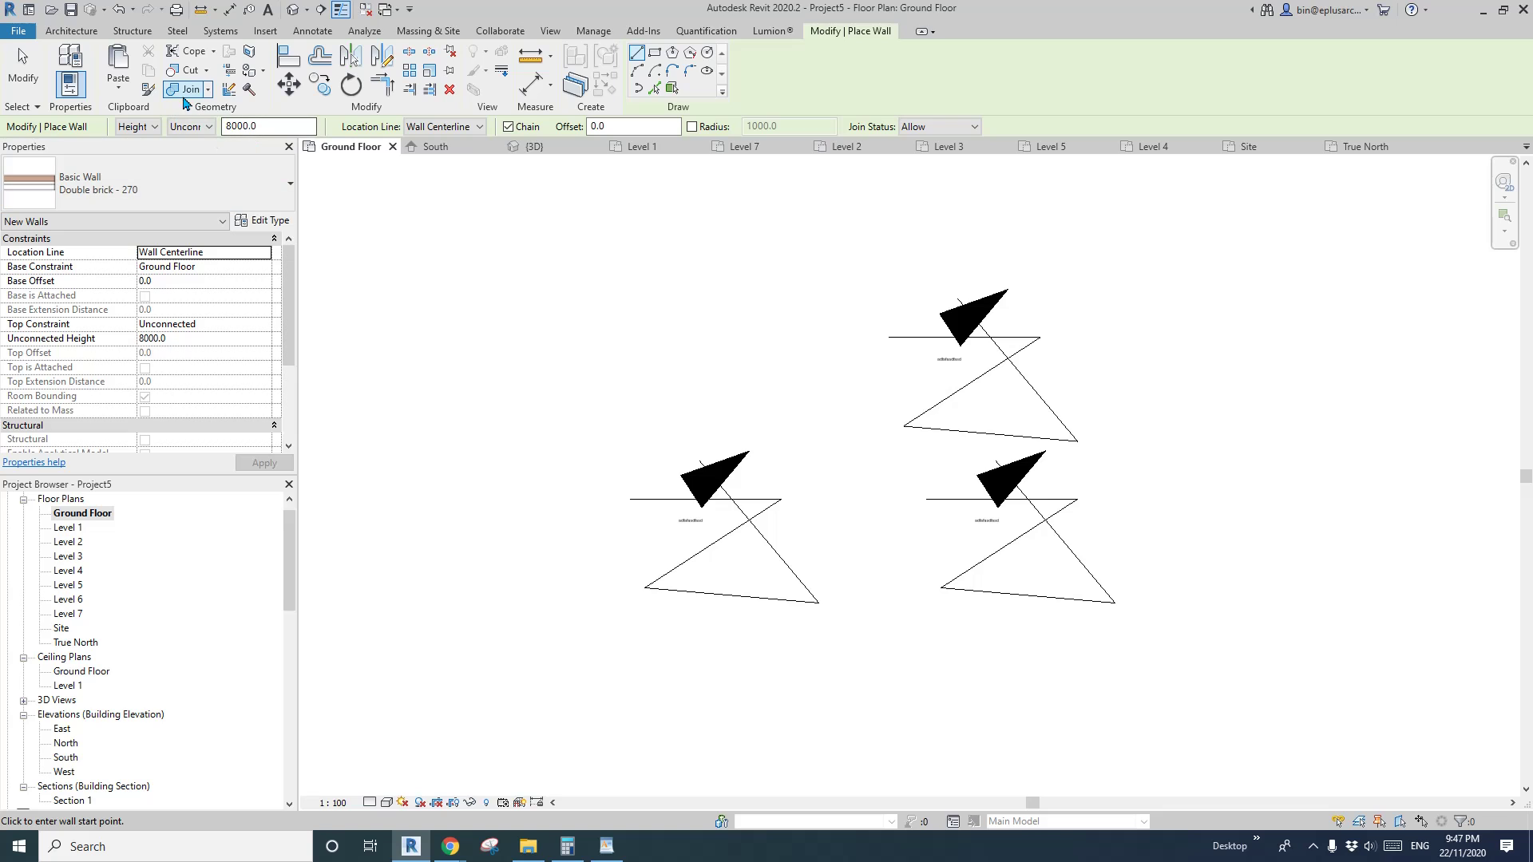
{"action": "key", "text": "Escape"}
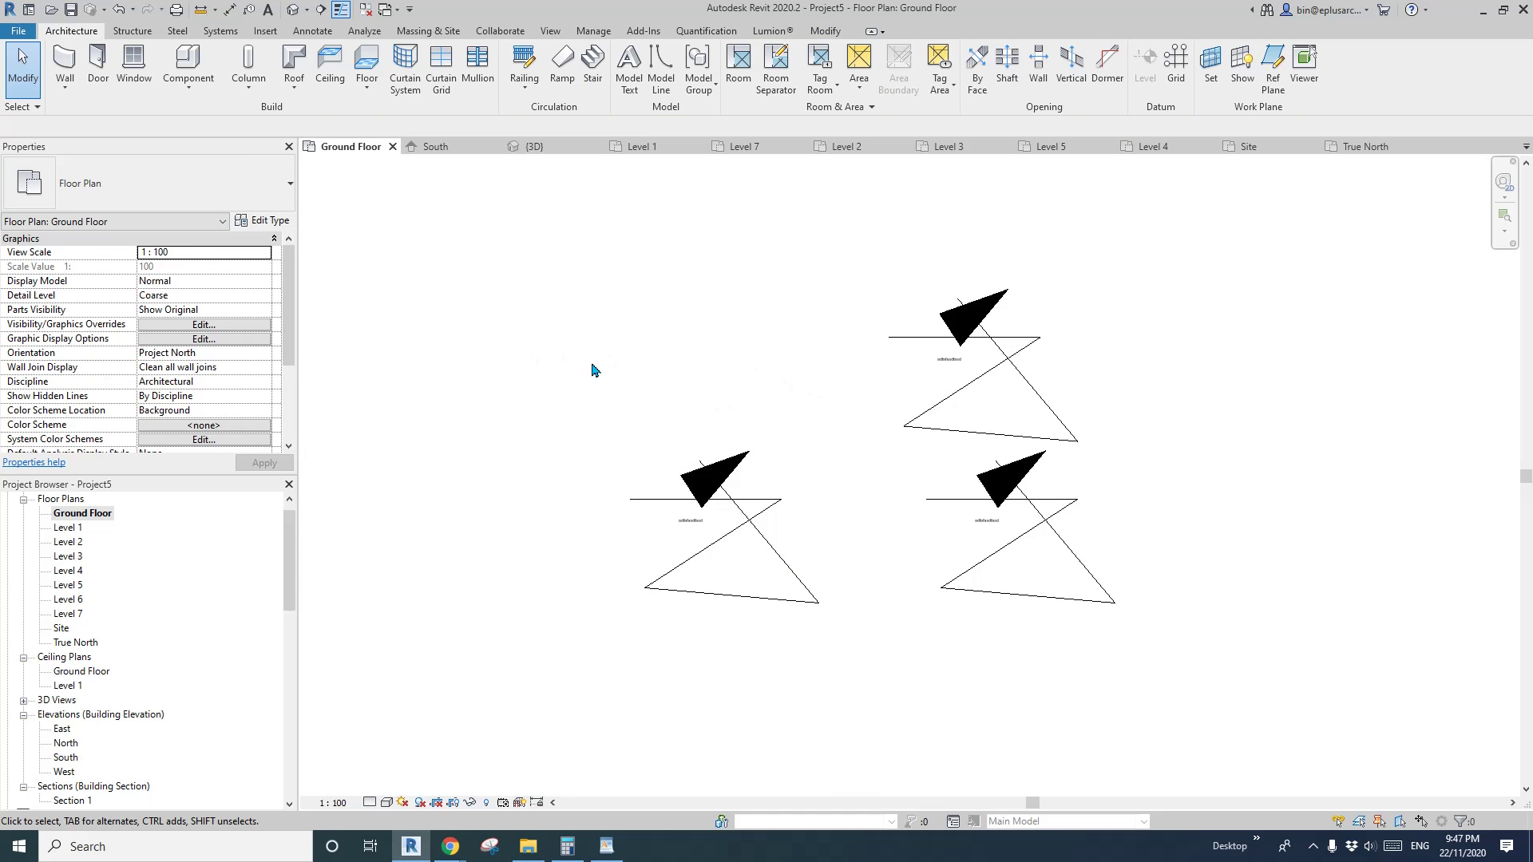
{"action": "key", "text": "d"}
{"action": "key", "text": "r"}
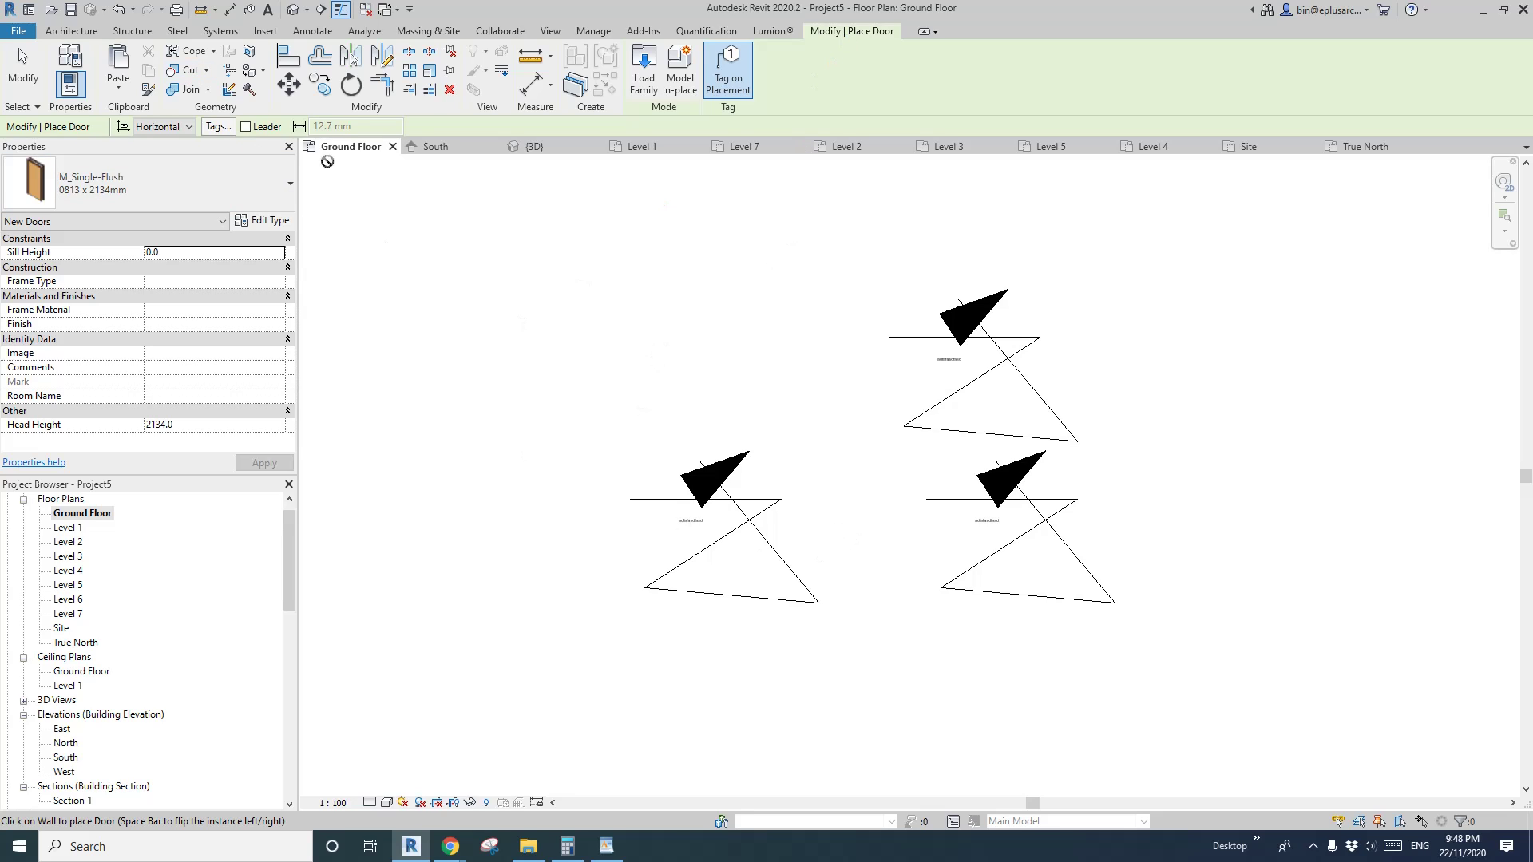
{"action": "key", "text": "Escape"}
{"action": "key", "text": "Escape"}
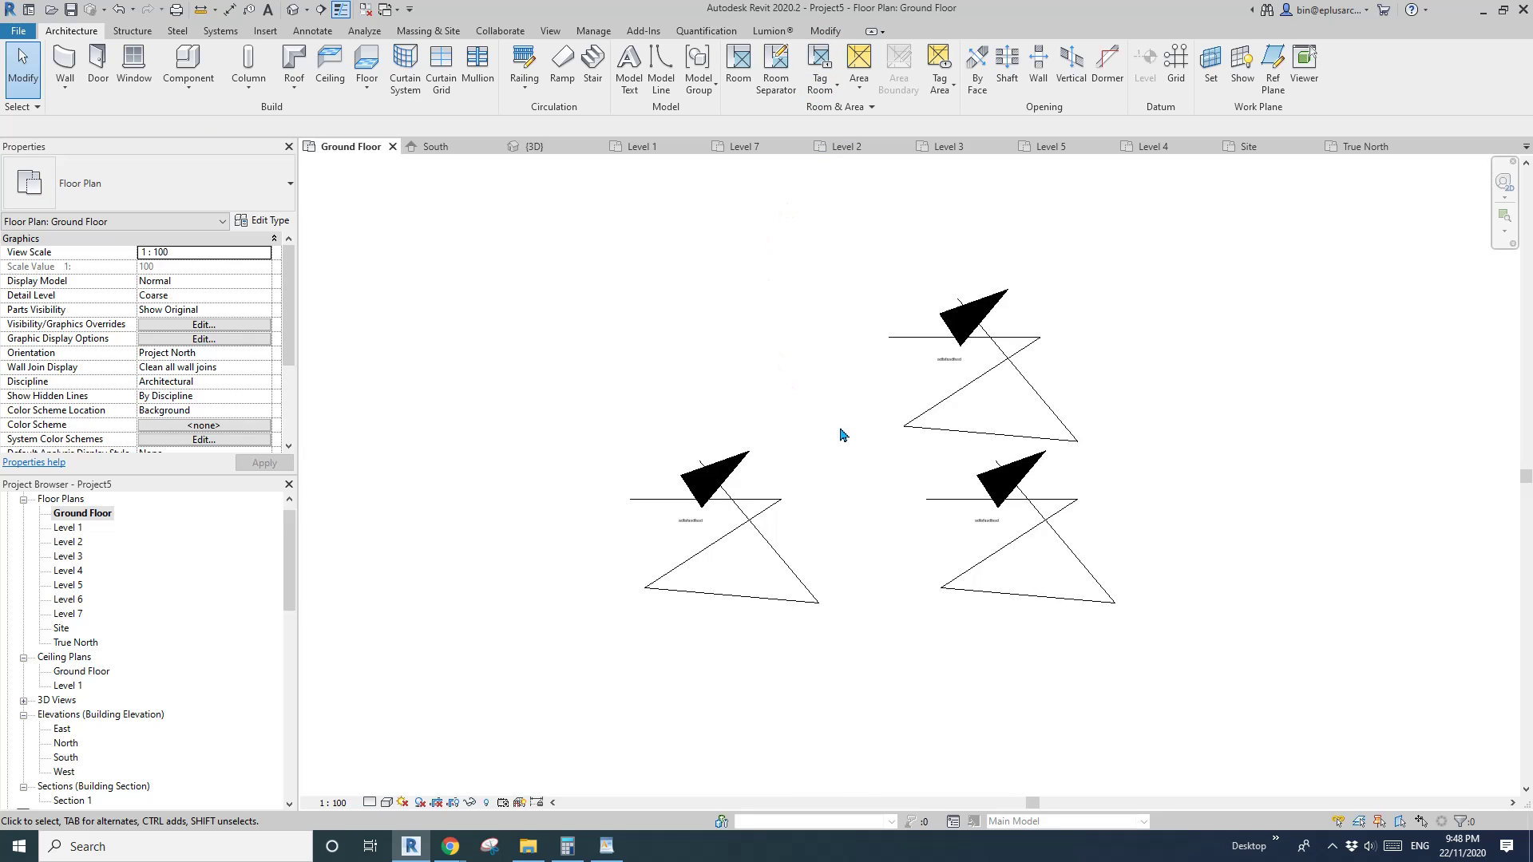
{"action": "scroll", "coordinate": [841, 436], "scroll_direction": "up", "scroll_amount": 4}
{"action": "middle_click_drag", "start_coordinate": [840, 436], "coordinate": [841, 426]}
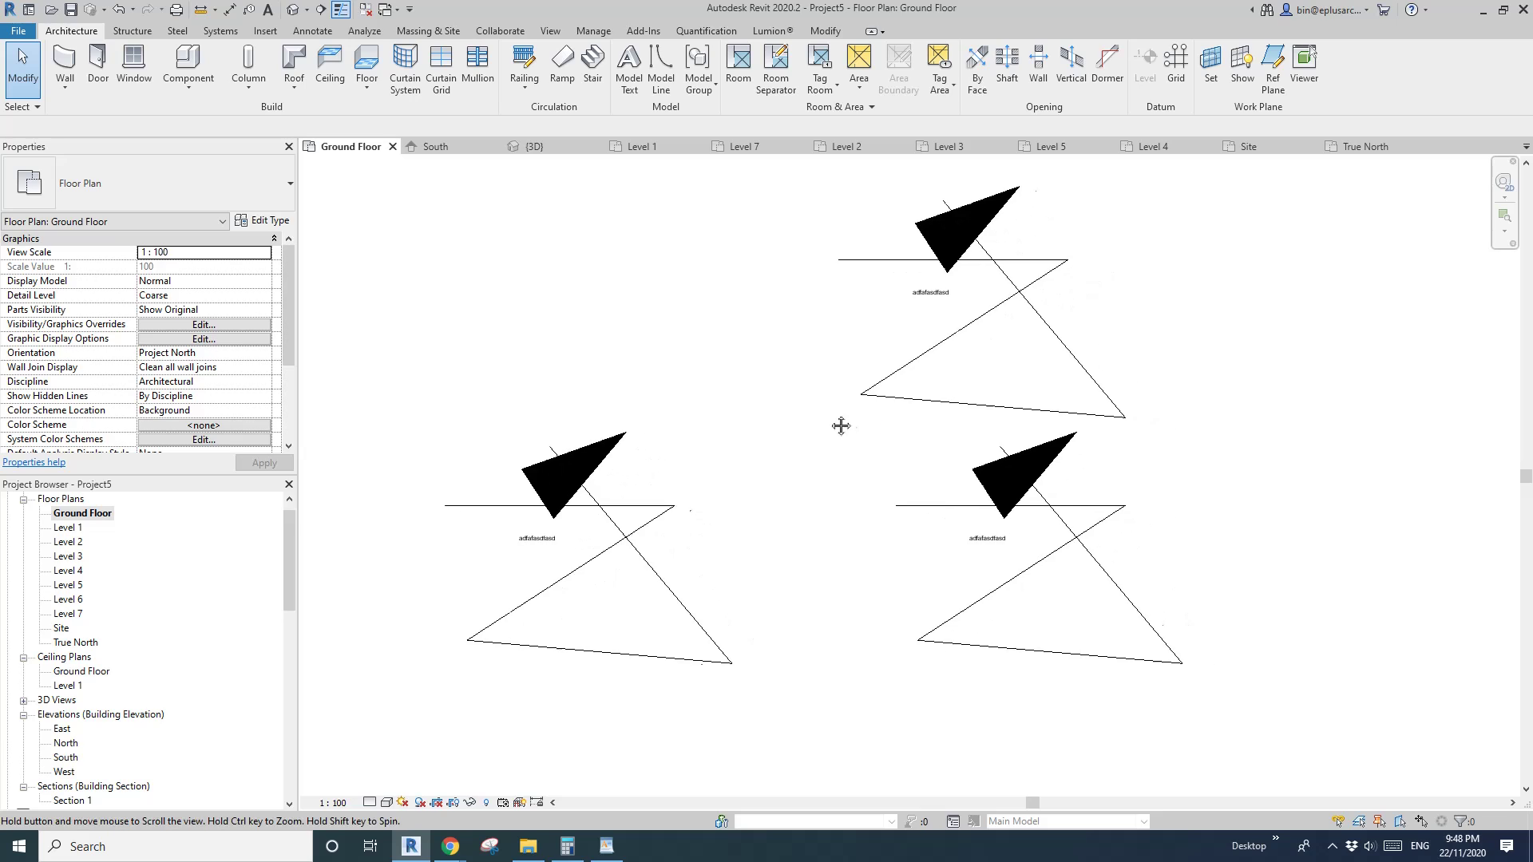